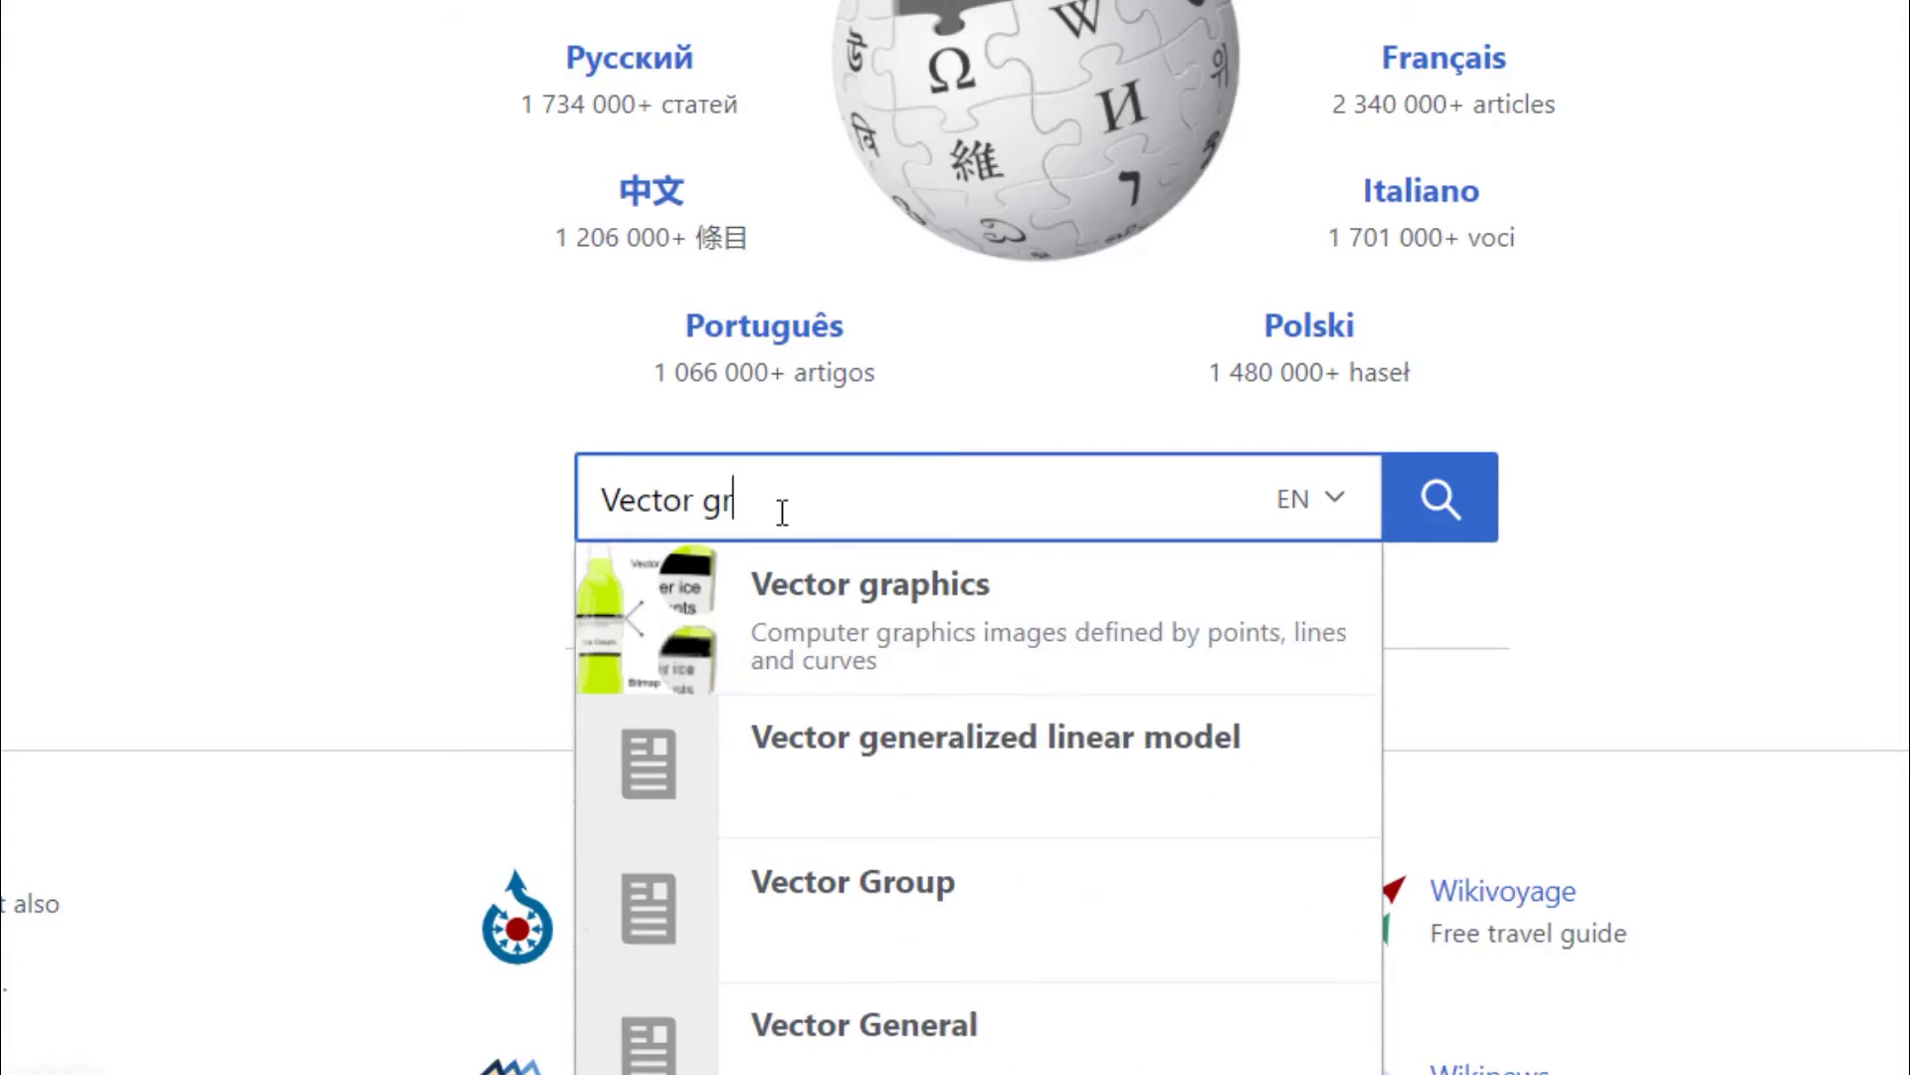
Open the 'Vector graphics' Wikipedia article from the search suggestion and highlight its title.
left_click(810, 618)
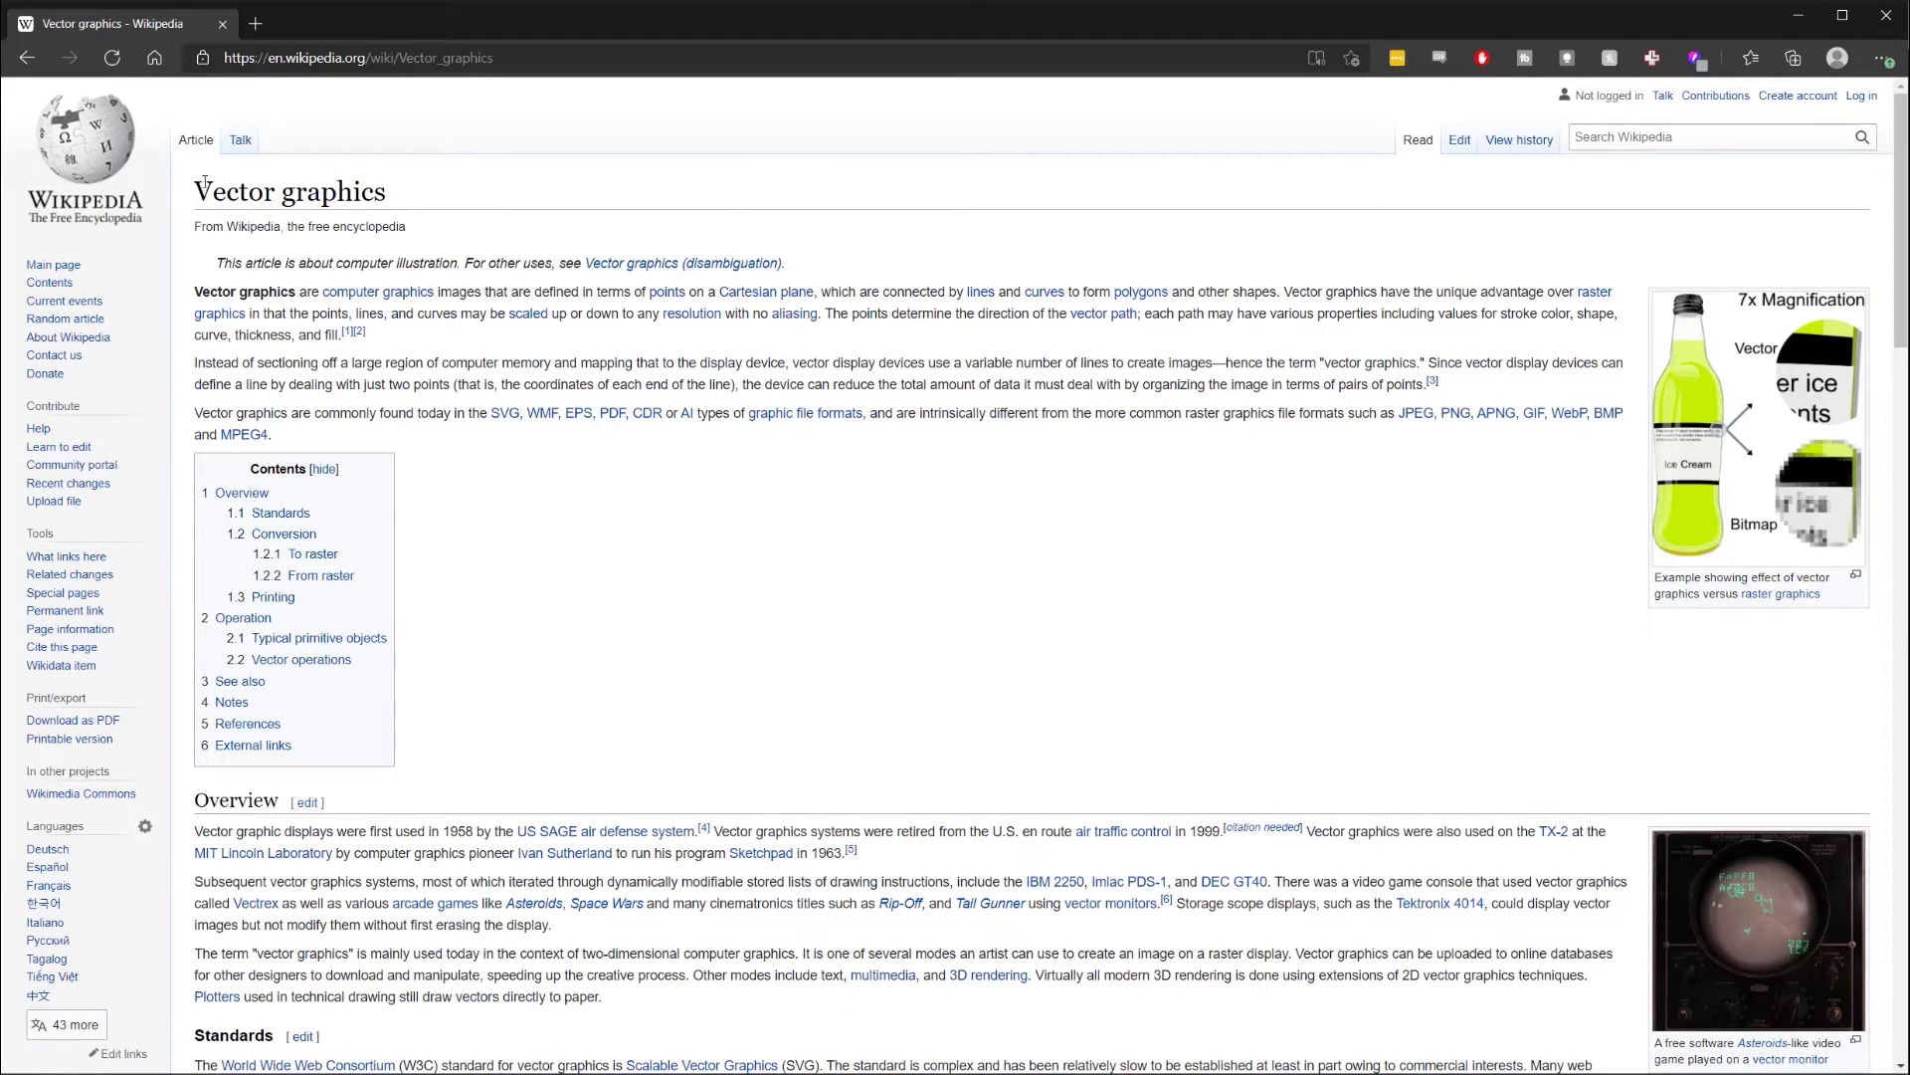
left_click_drag(197, 189, 377, 206)
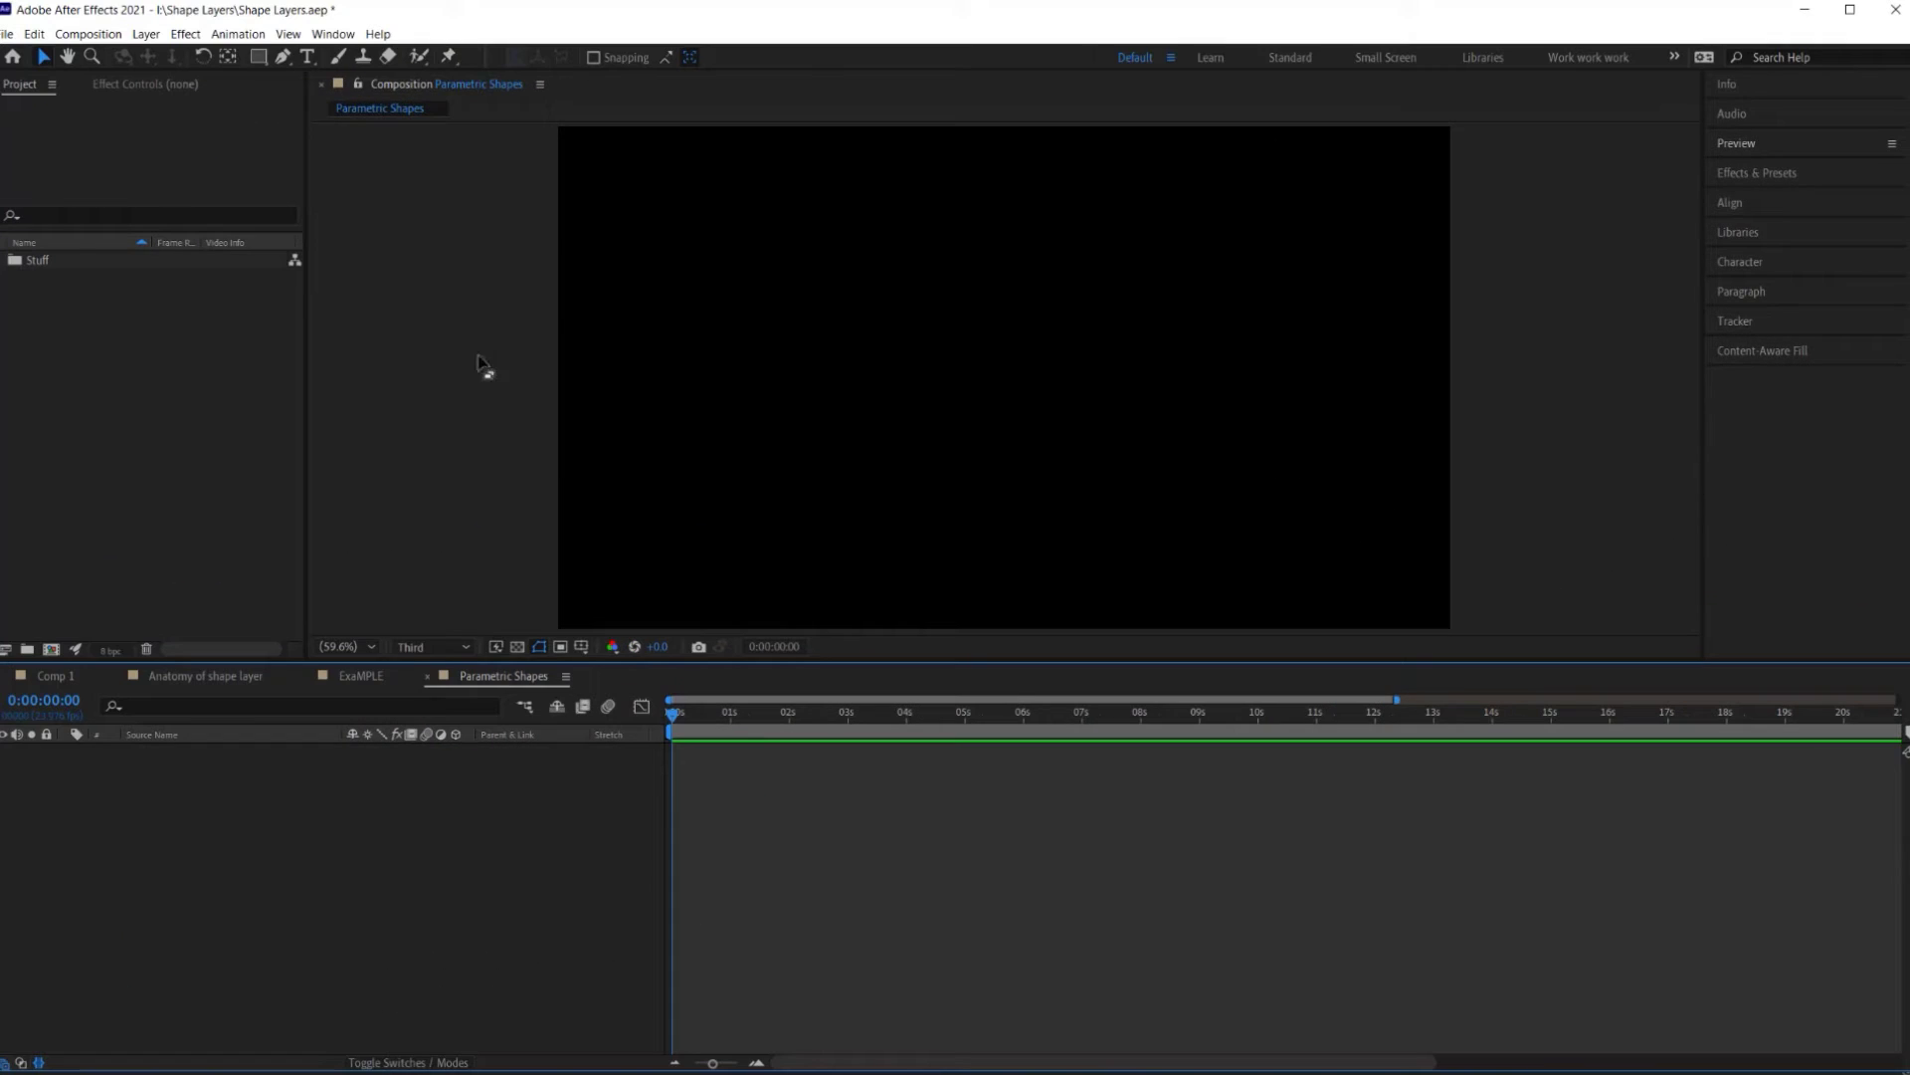
Draw a white rectangle with the Rectangle Tool and scrub Rectangle Path 1's Size larger.
left_click(259, 64)
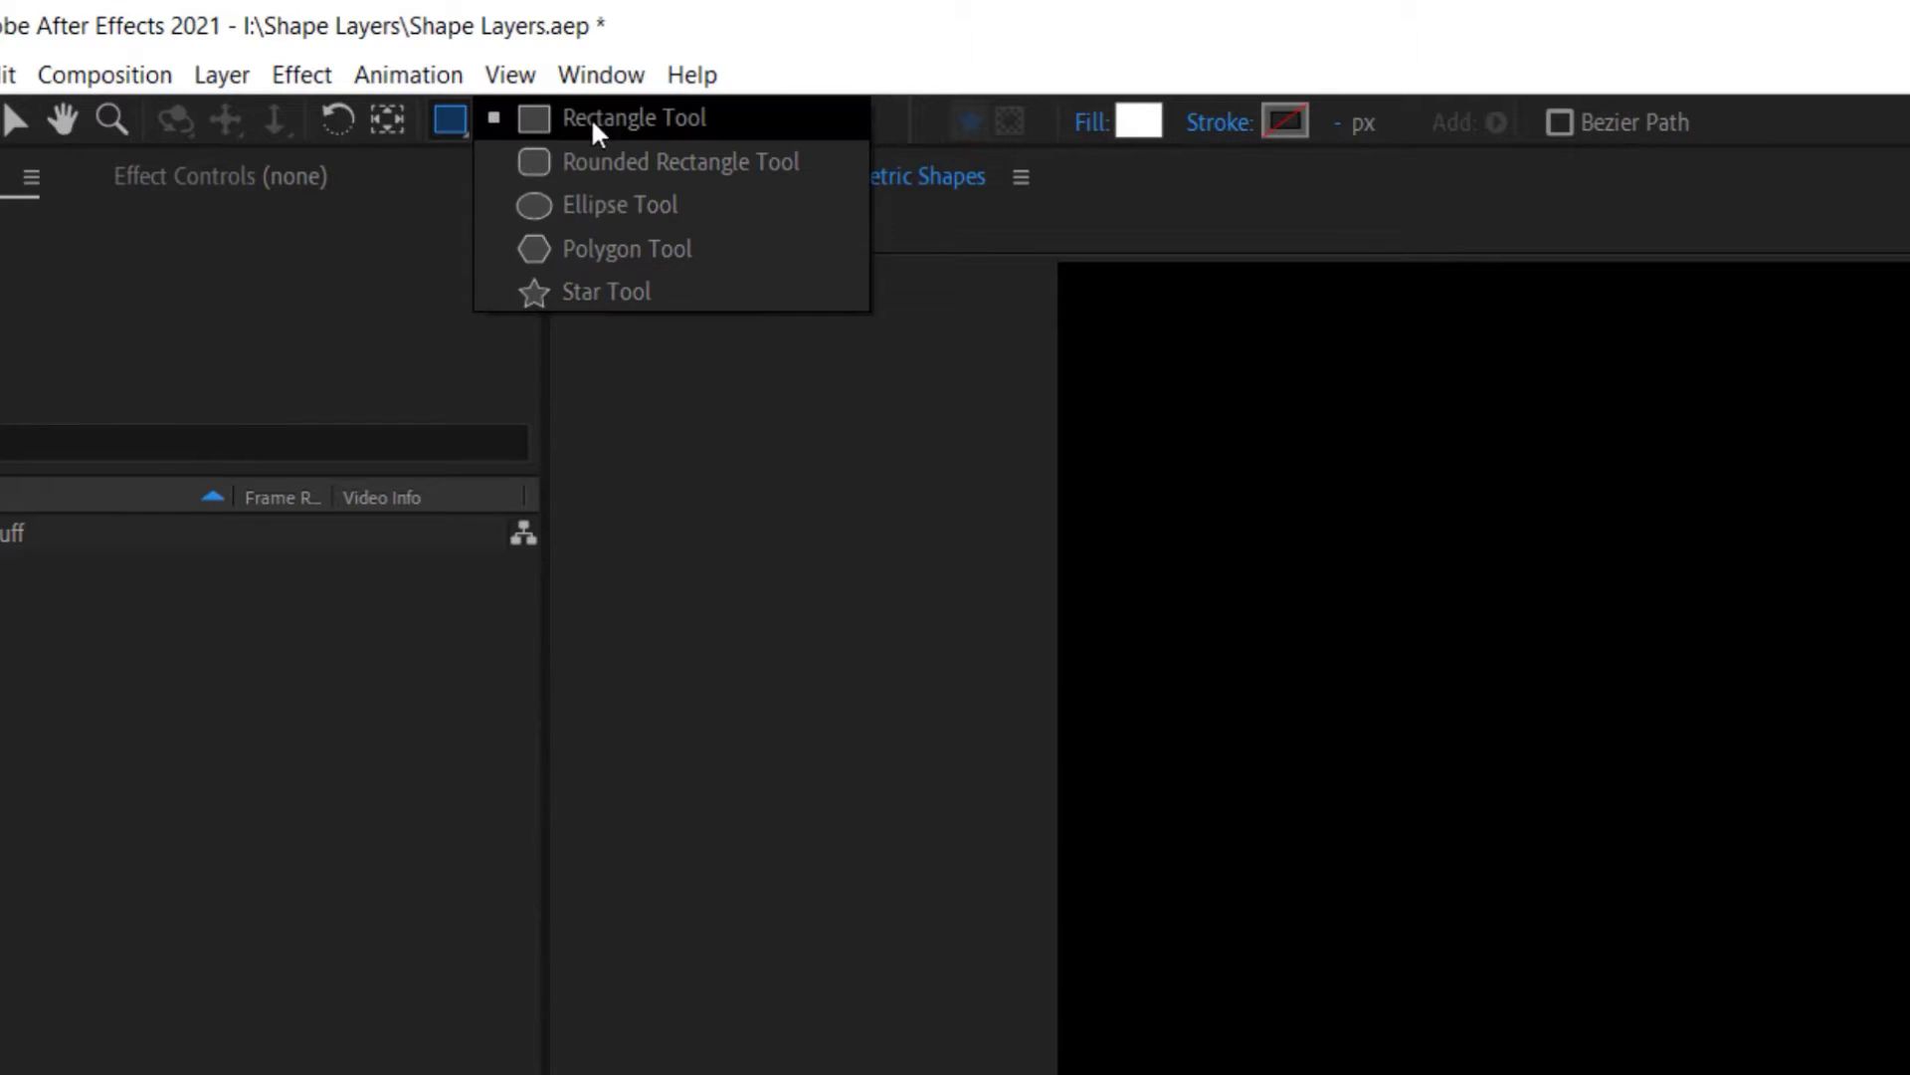
left_click(593, 121)
mouse_move(1332, 636)
left_mouse_down()
mouse_move(1630, 976)
mouse_move(1734, 1016)
left_mouse_up()
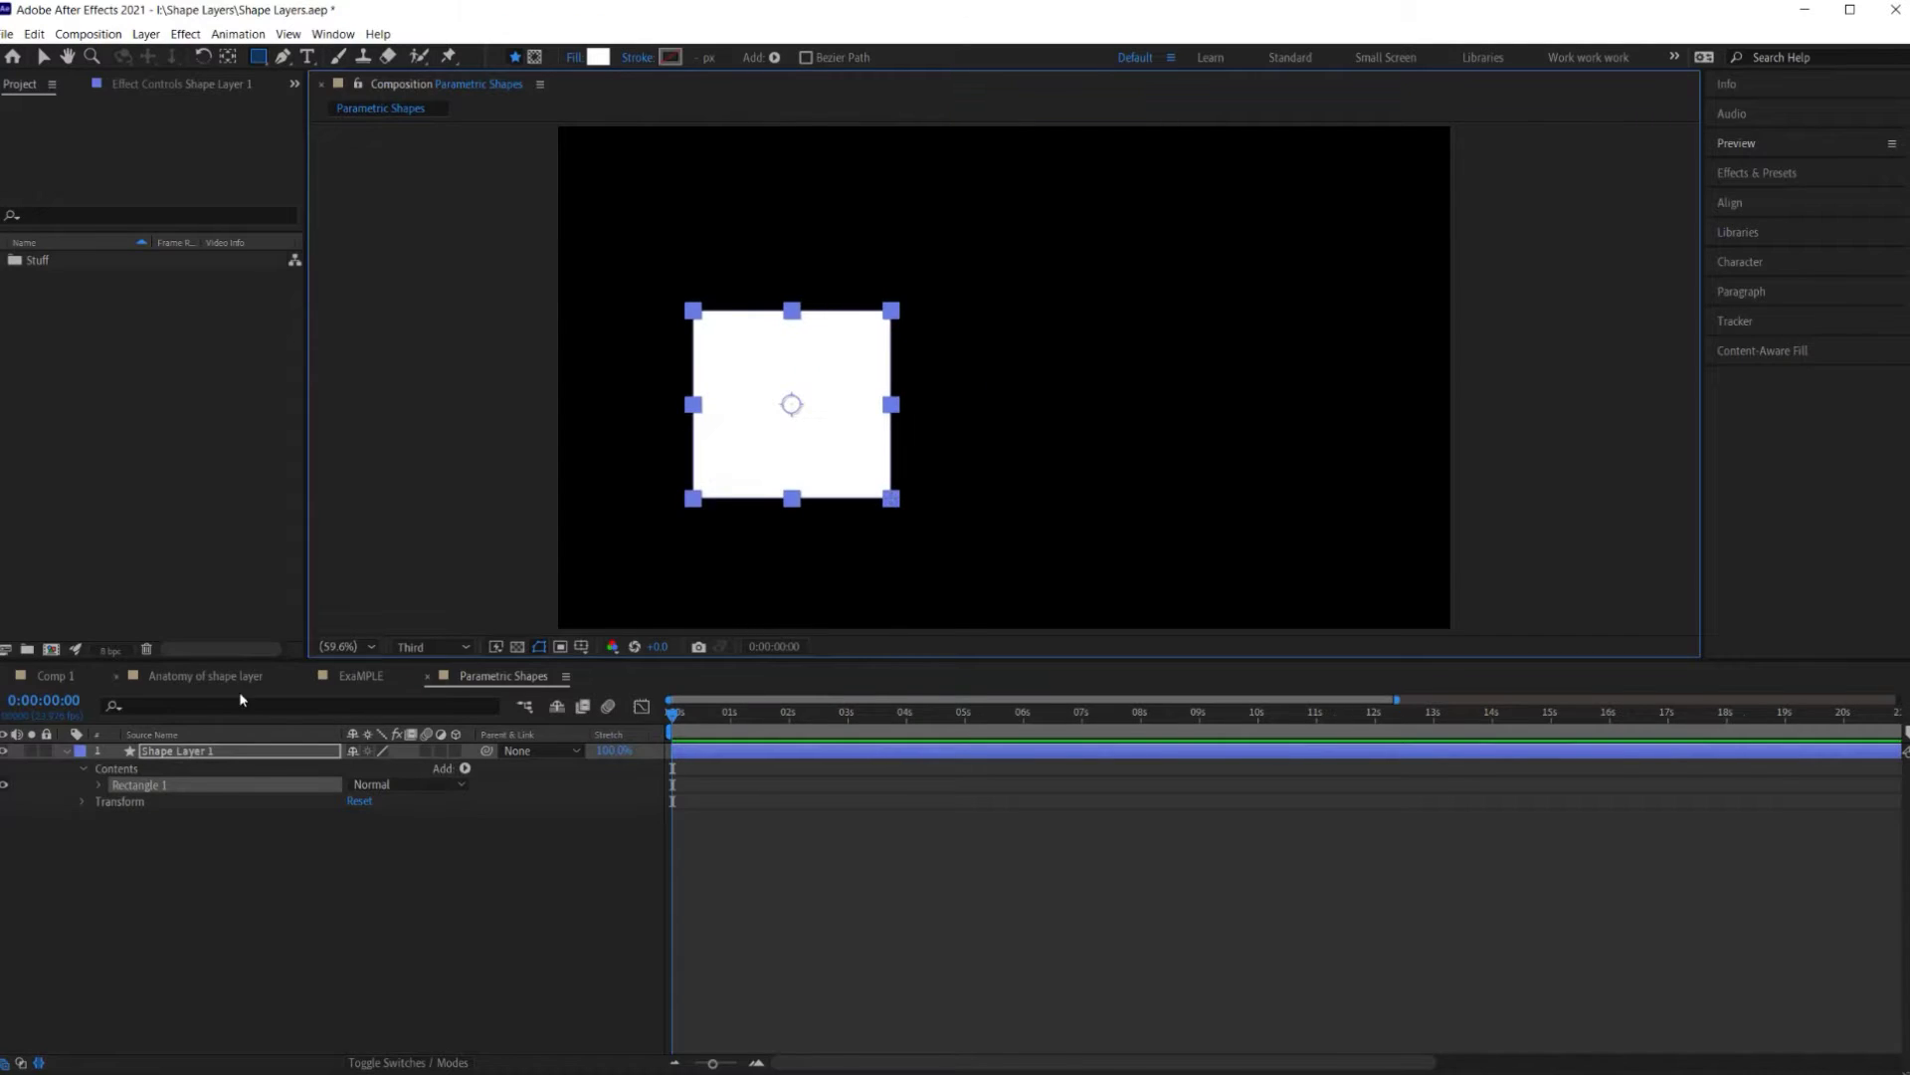
left_click(99, 785)
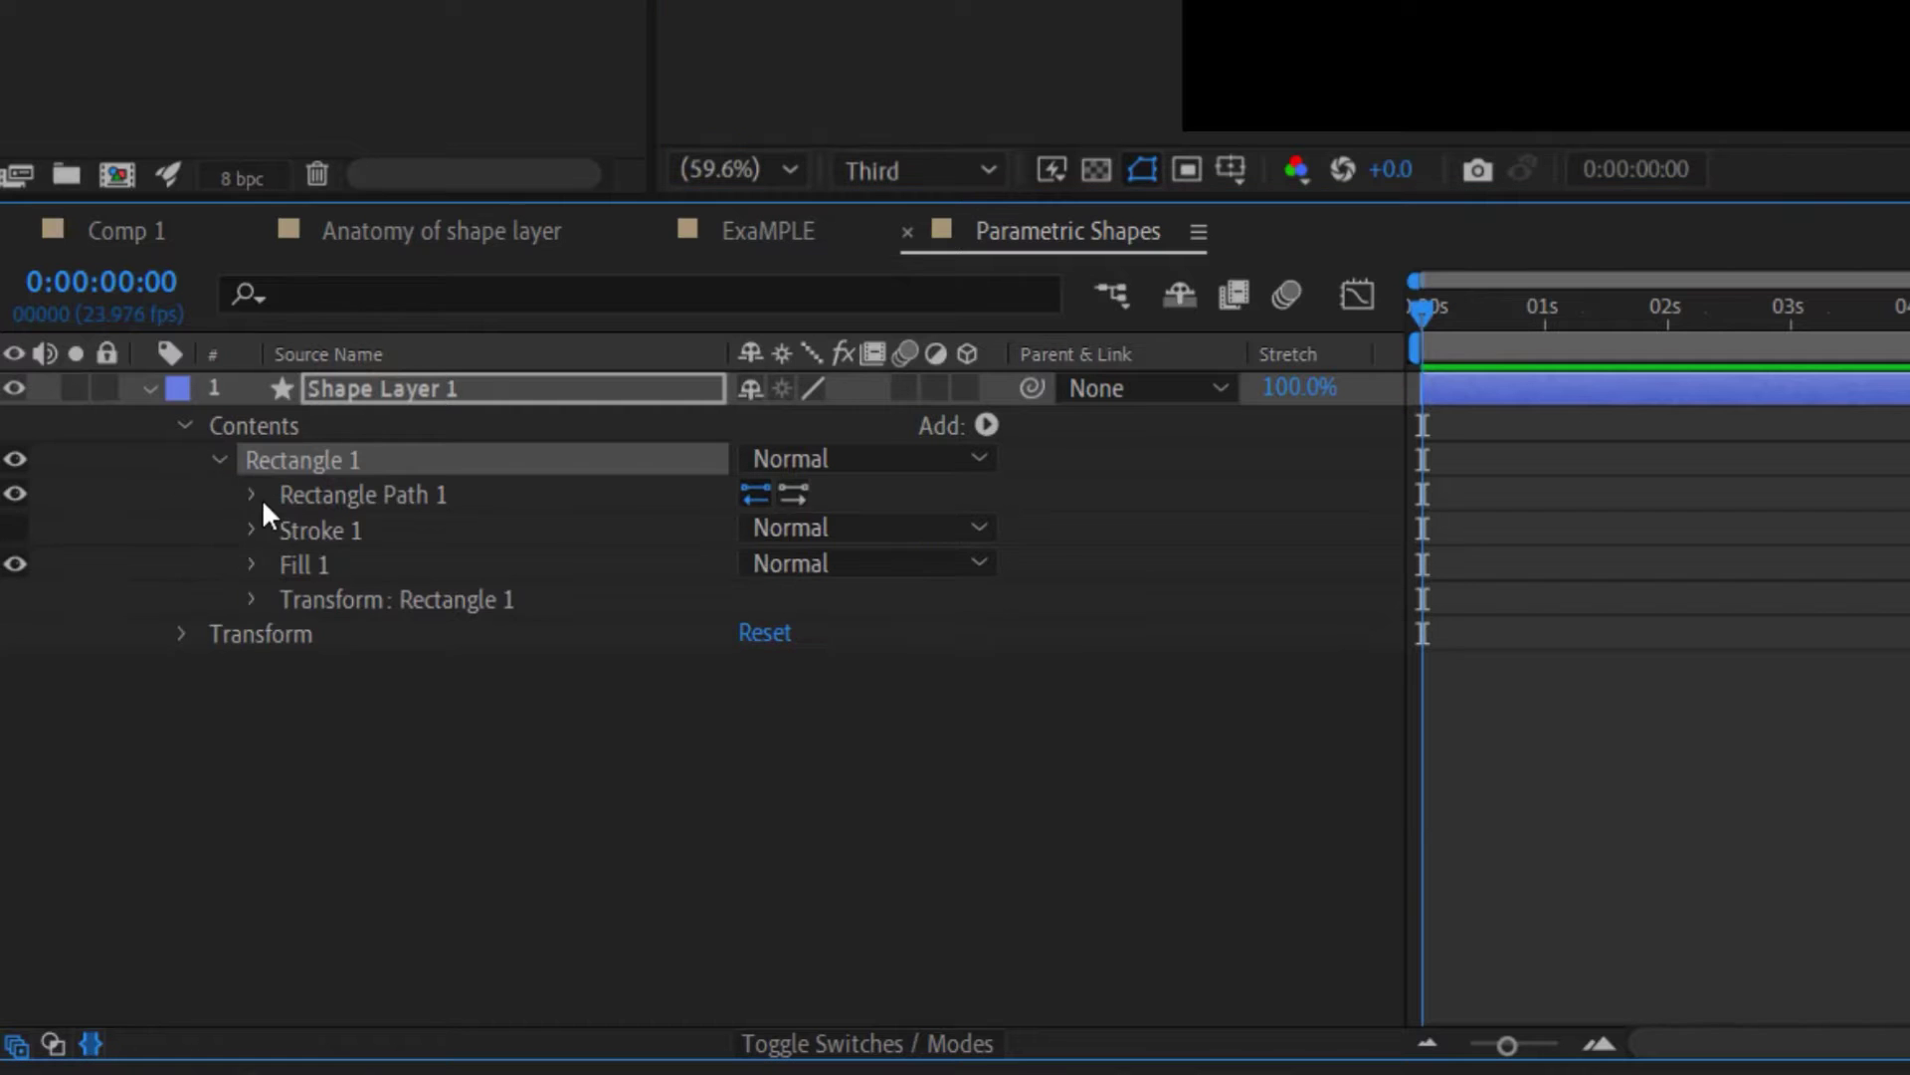
left_click(113, 802)
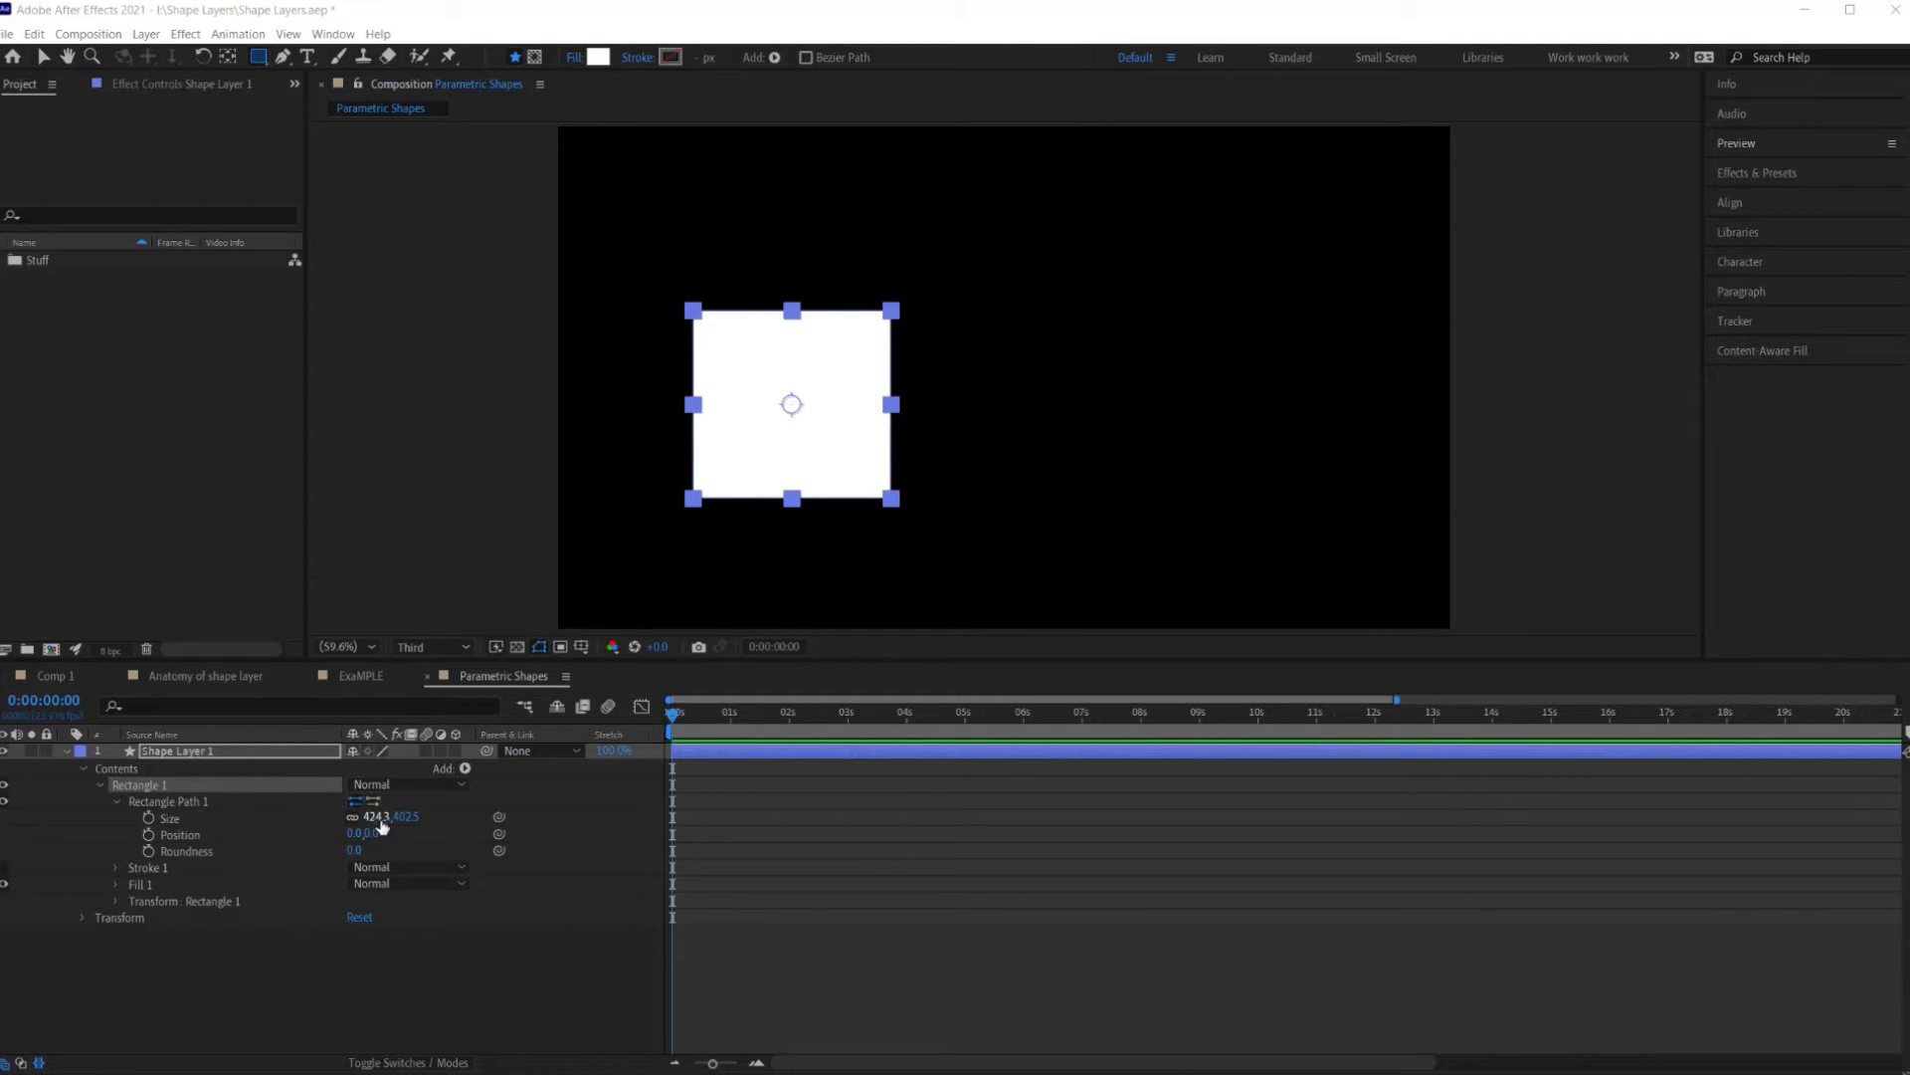
left_click_drag(382, 823, 457, 846)
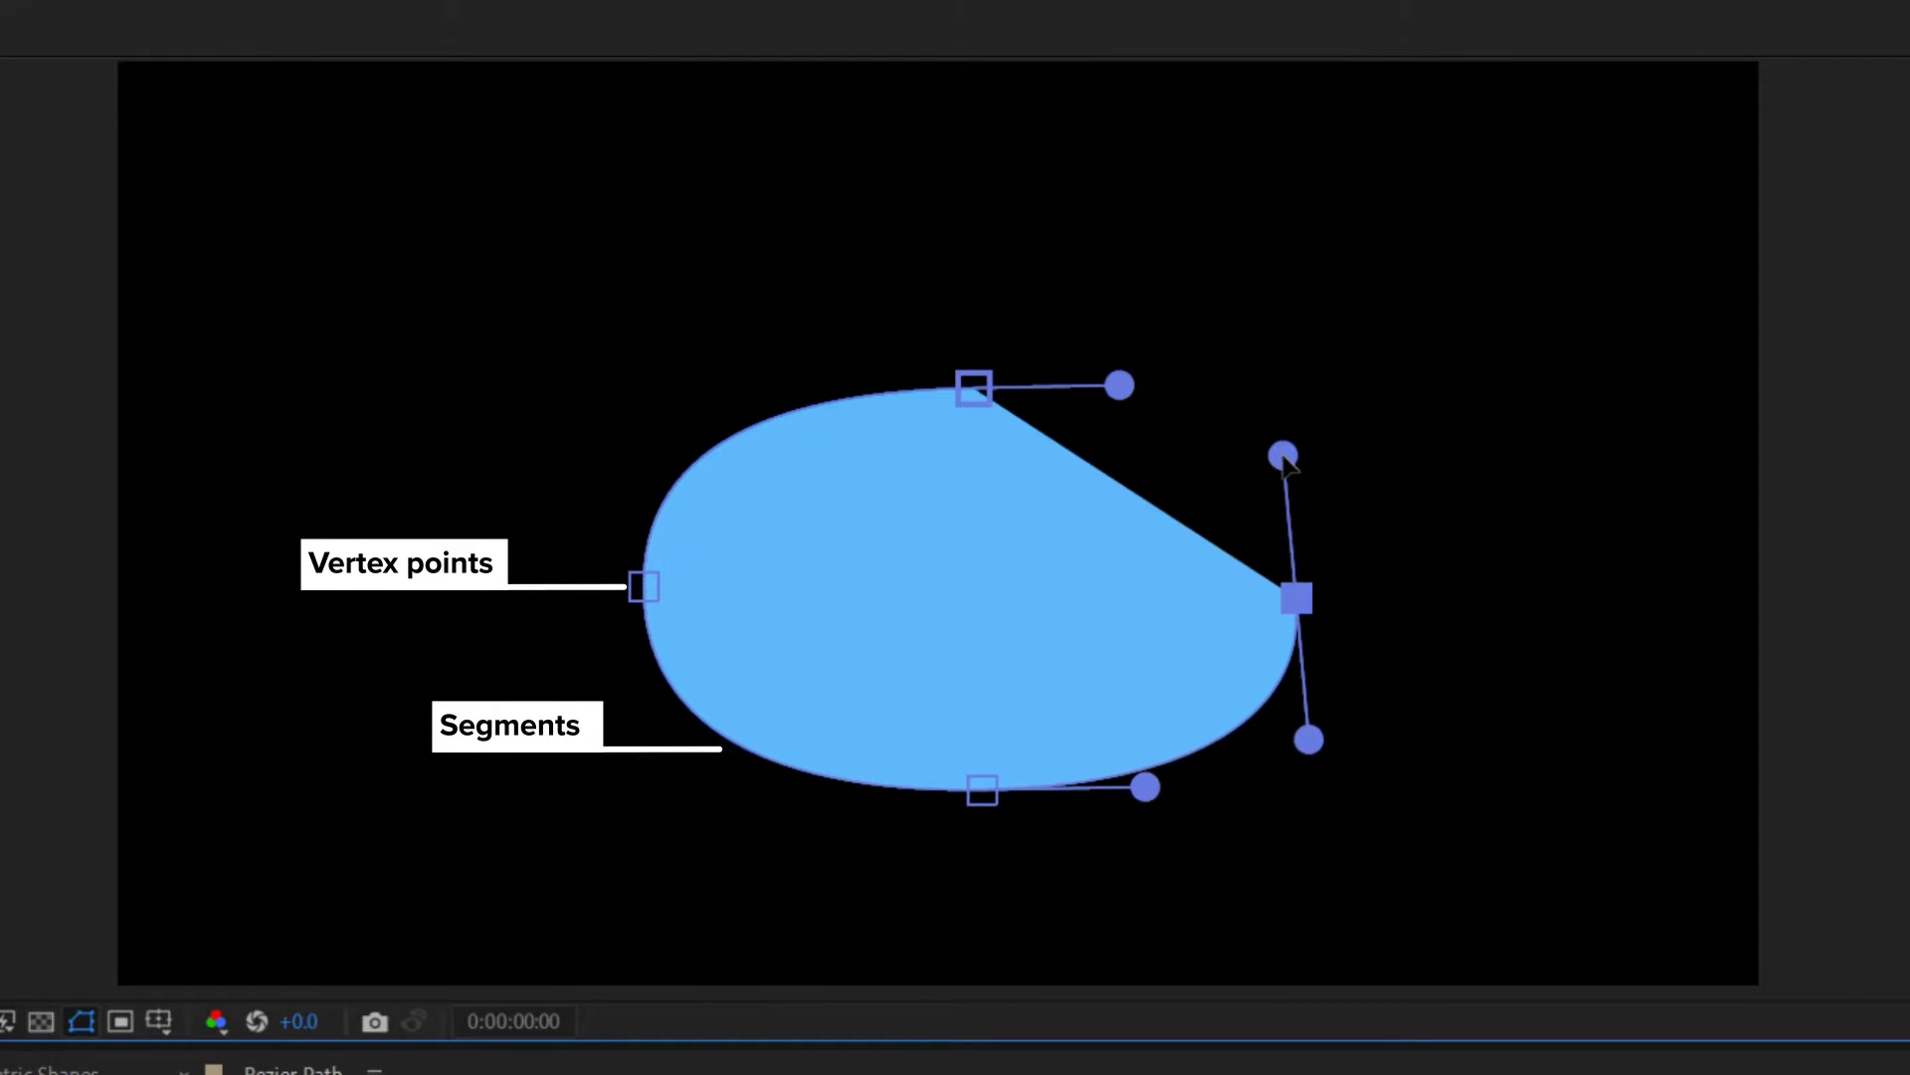
Close the pen path at its first vertex and curve the left vertex with Convert Vertex Tool.
left_click(975, 398)
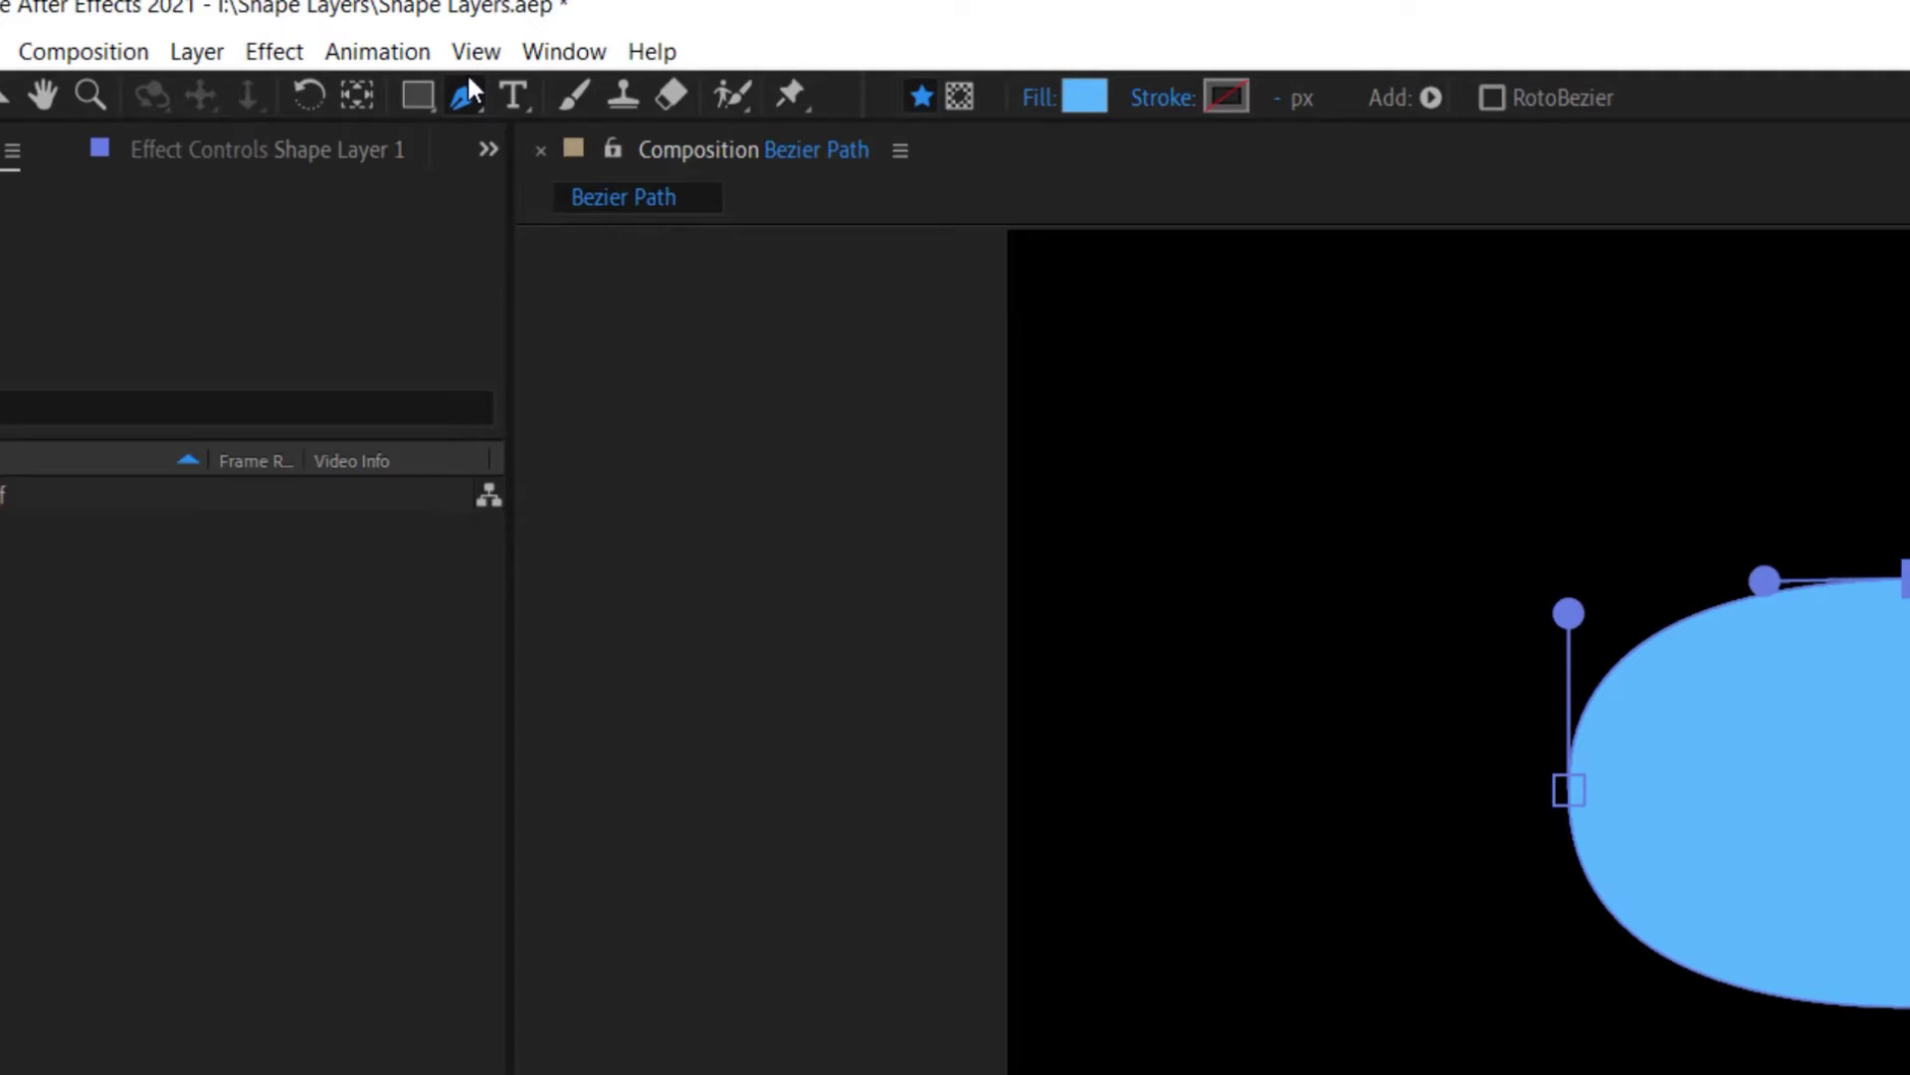
left_click_drag(560, 112, 665, 242)
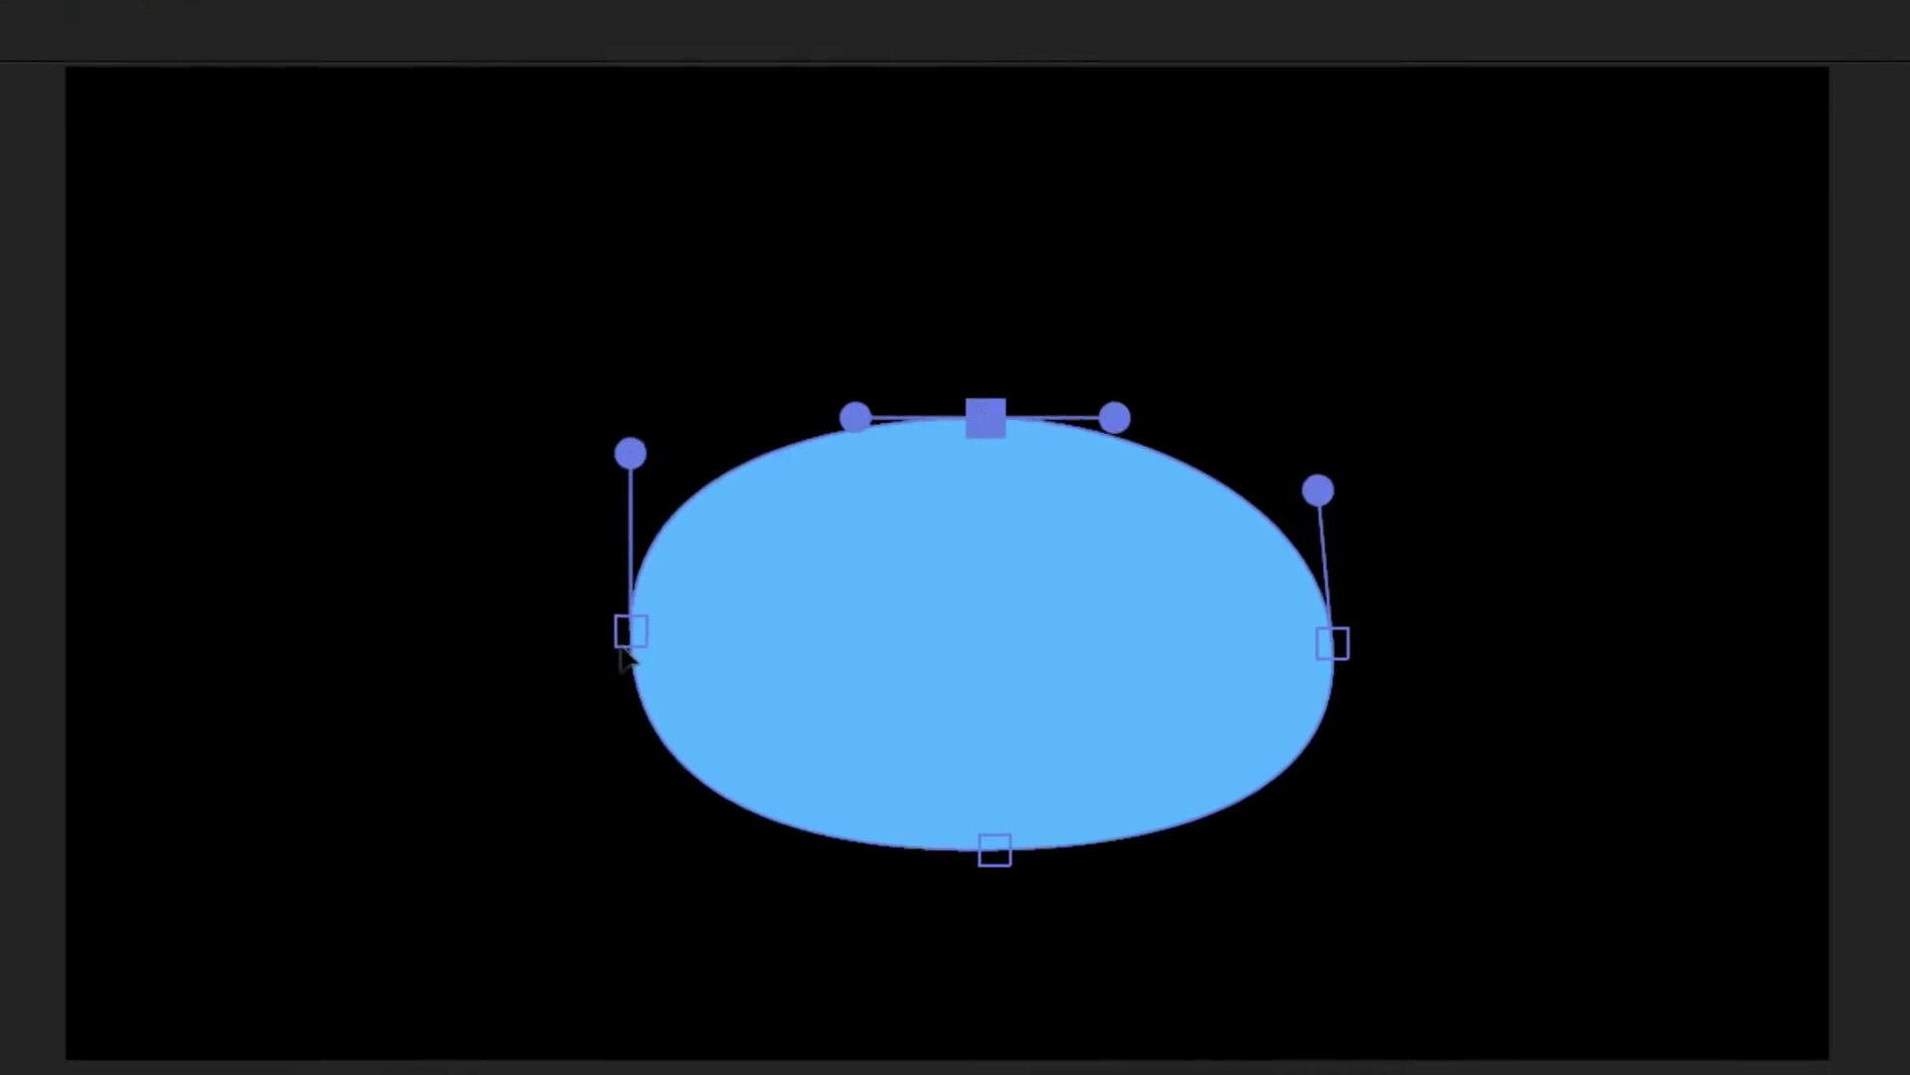
left_click(686, 643)
left_click_drag(667, 639, 615, 659)
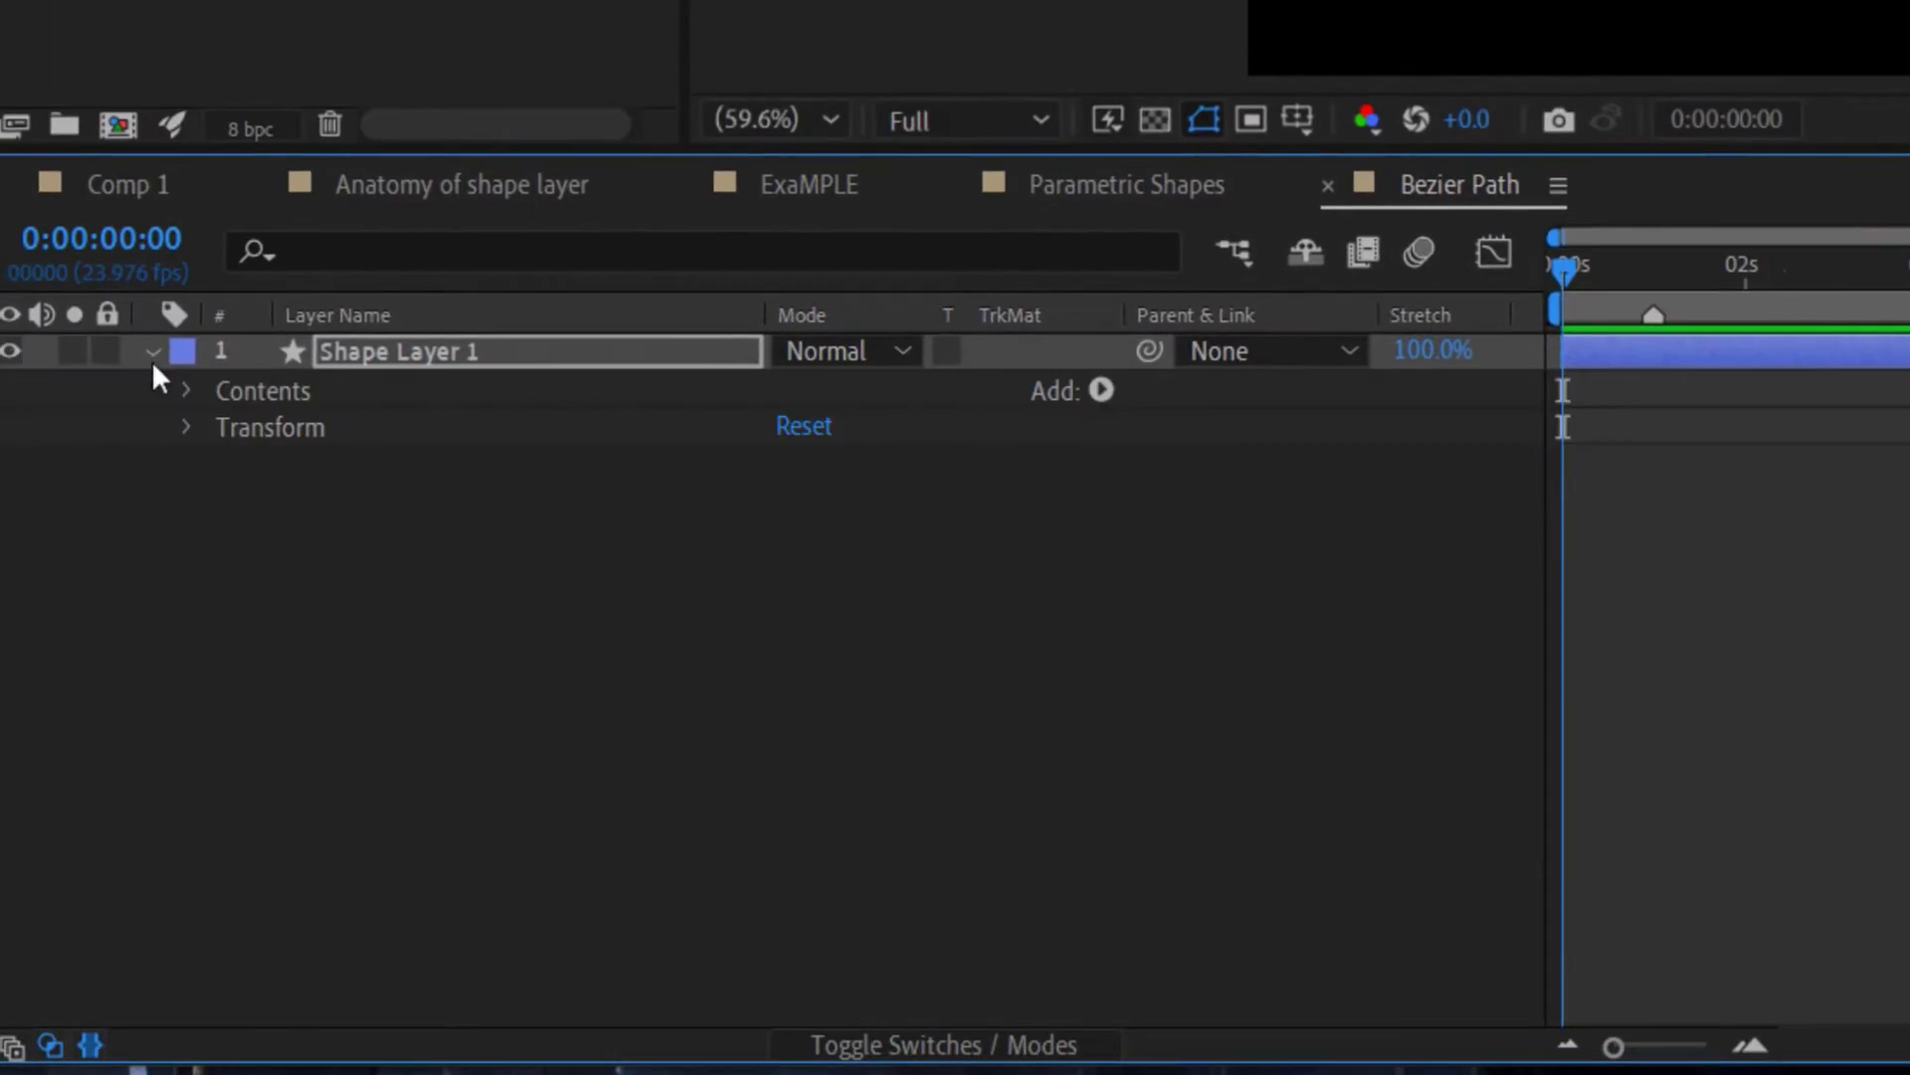
Expand Contents > Shape 1 > Path 1, then pull the ellipse's top vertex into a point and back.
left_click(186, 389)
left_click(227, 427)
left_click(263, 464)
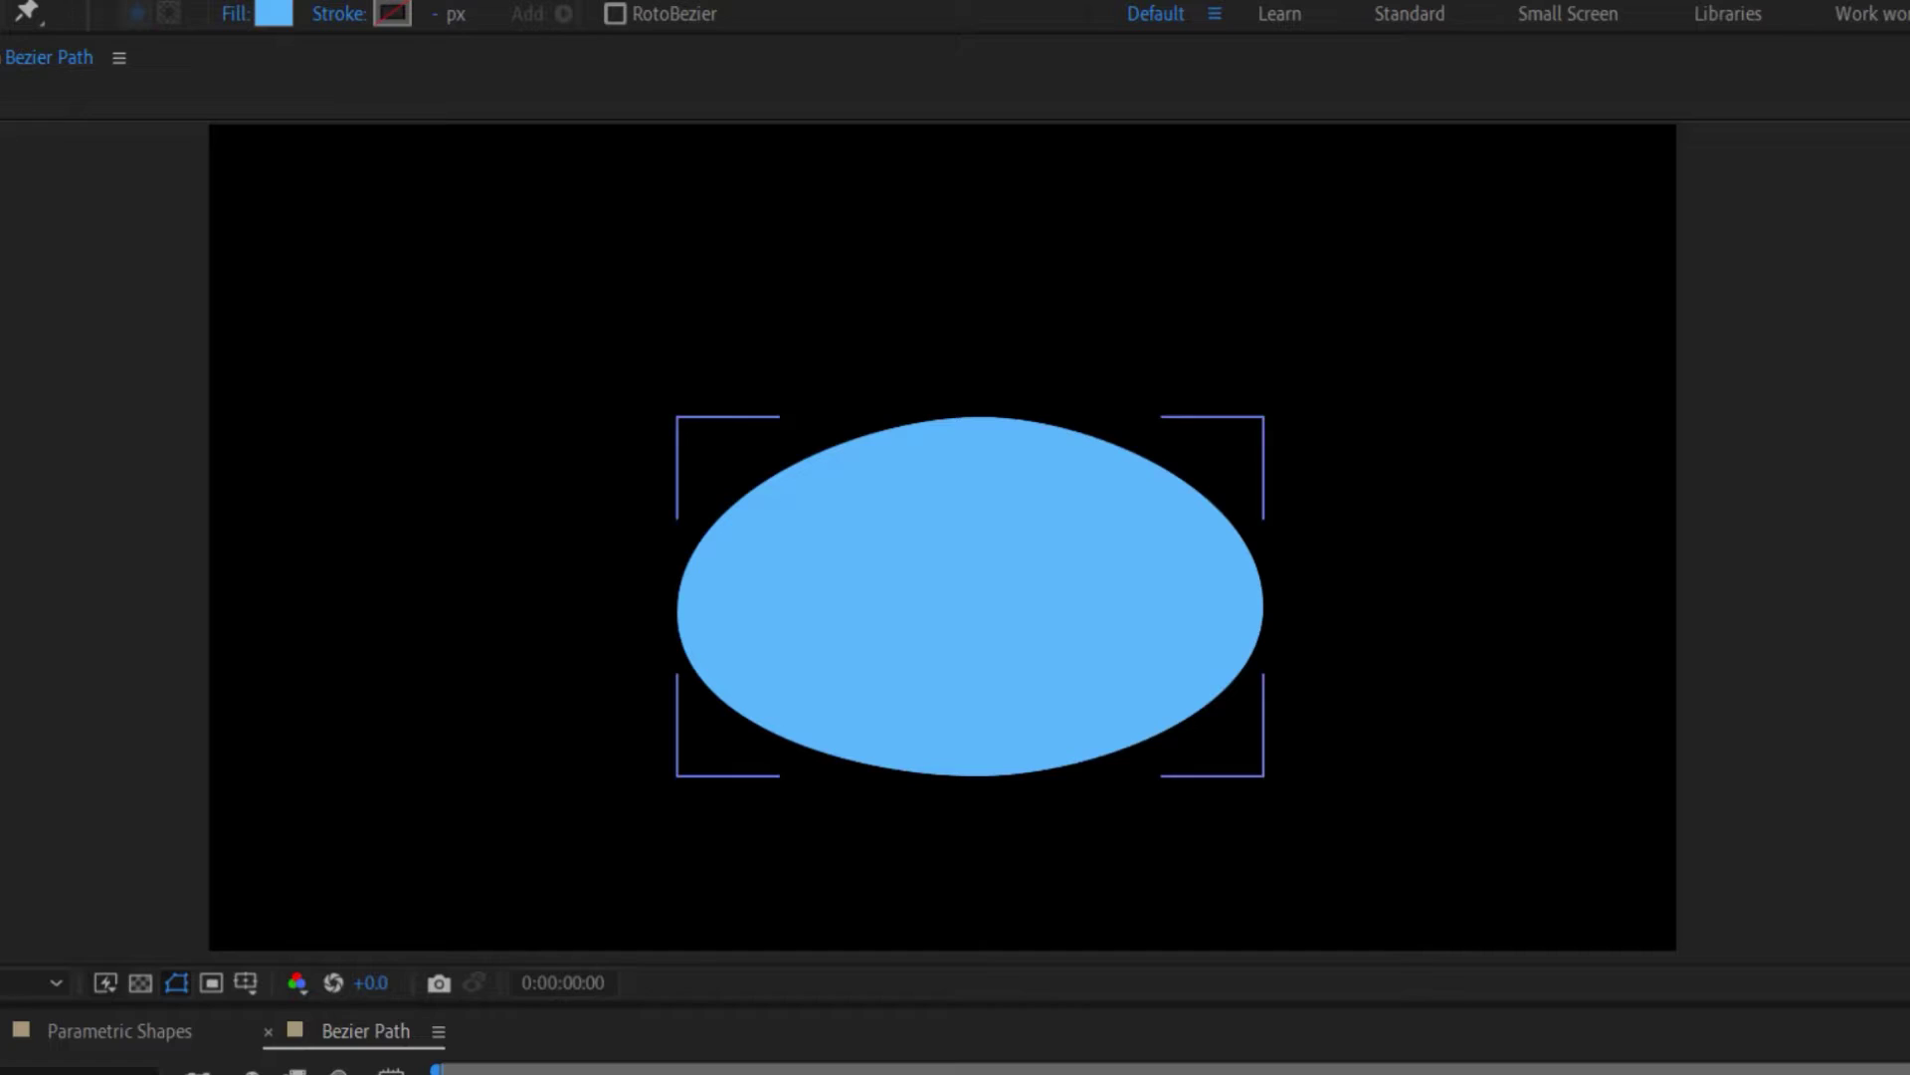
double_click(914, 545)
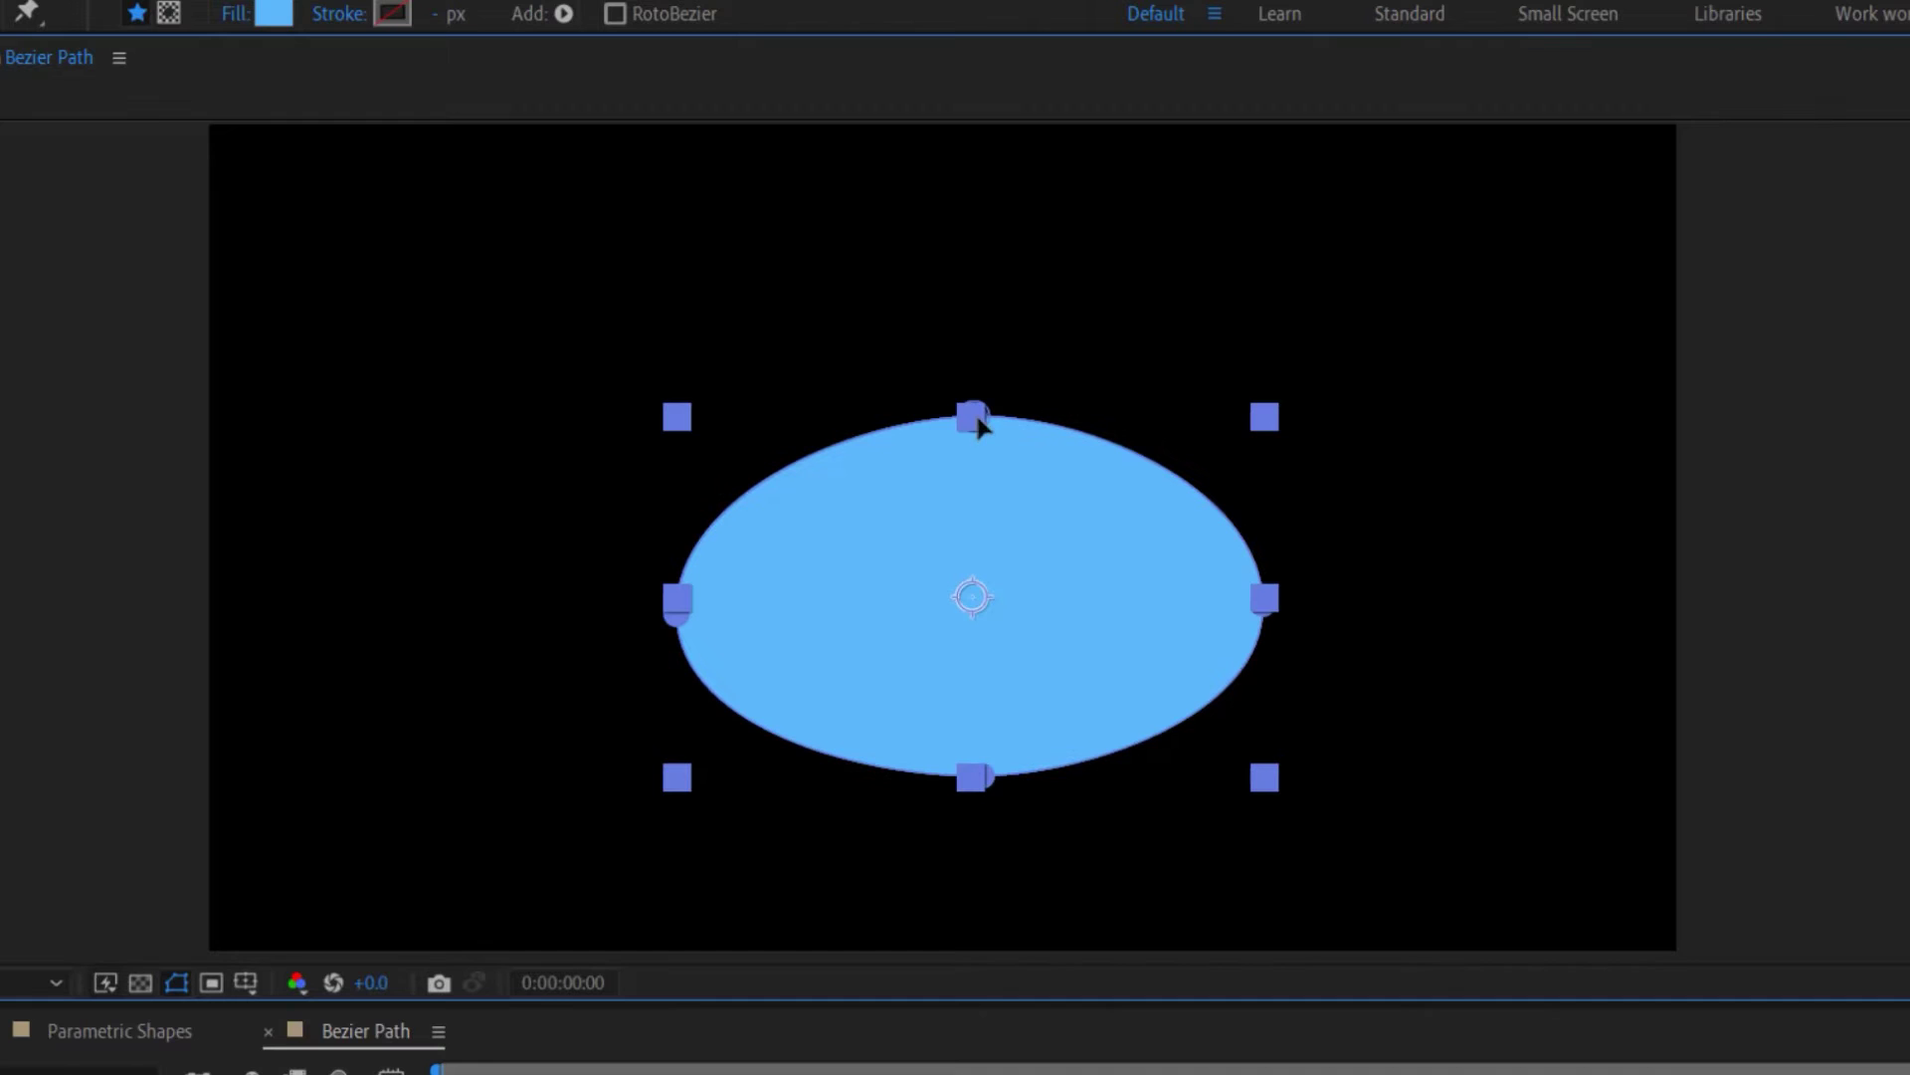
left_click(977, 418)
mouse_move(985, 426)
left_mouse_down()
mouse_move(1036, 422)
mouse_move(952, 423)
left_mouse_up()
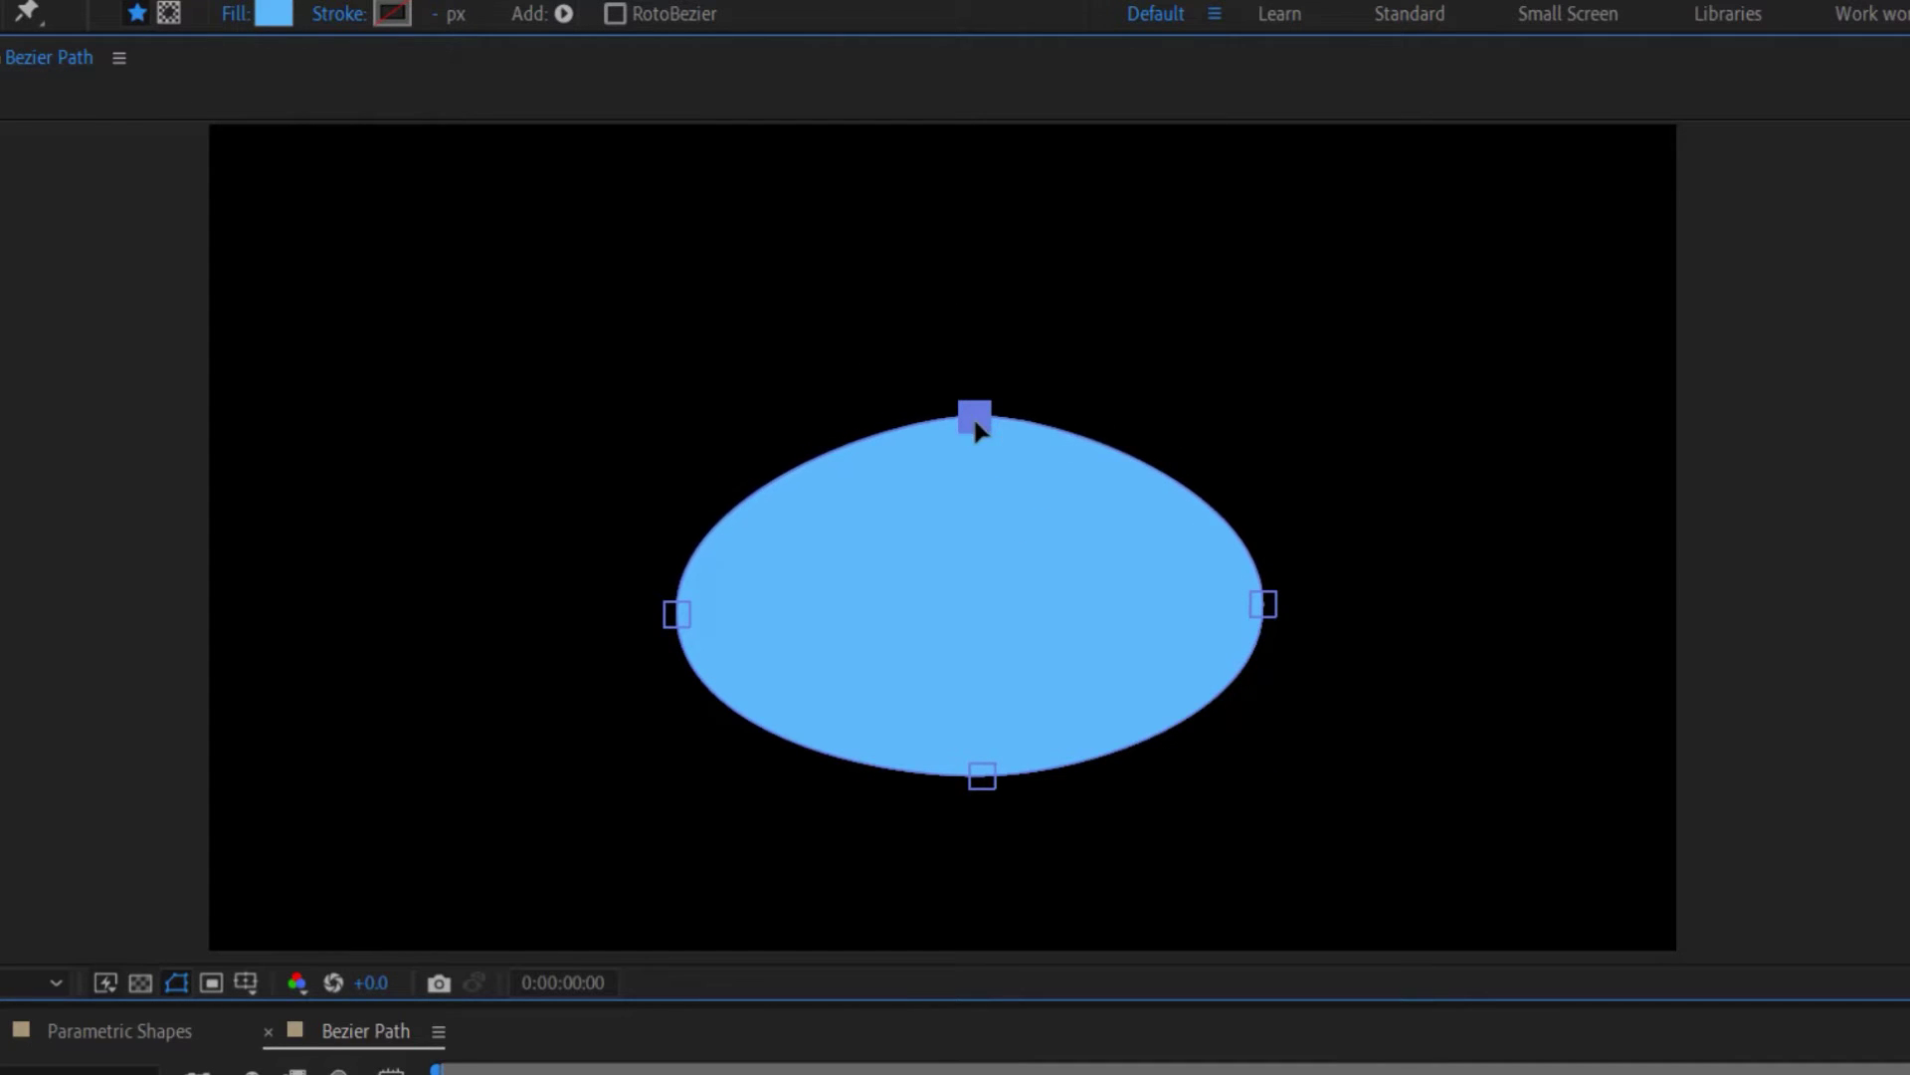
left_click_drag(975, 422, 1037, 430)
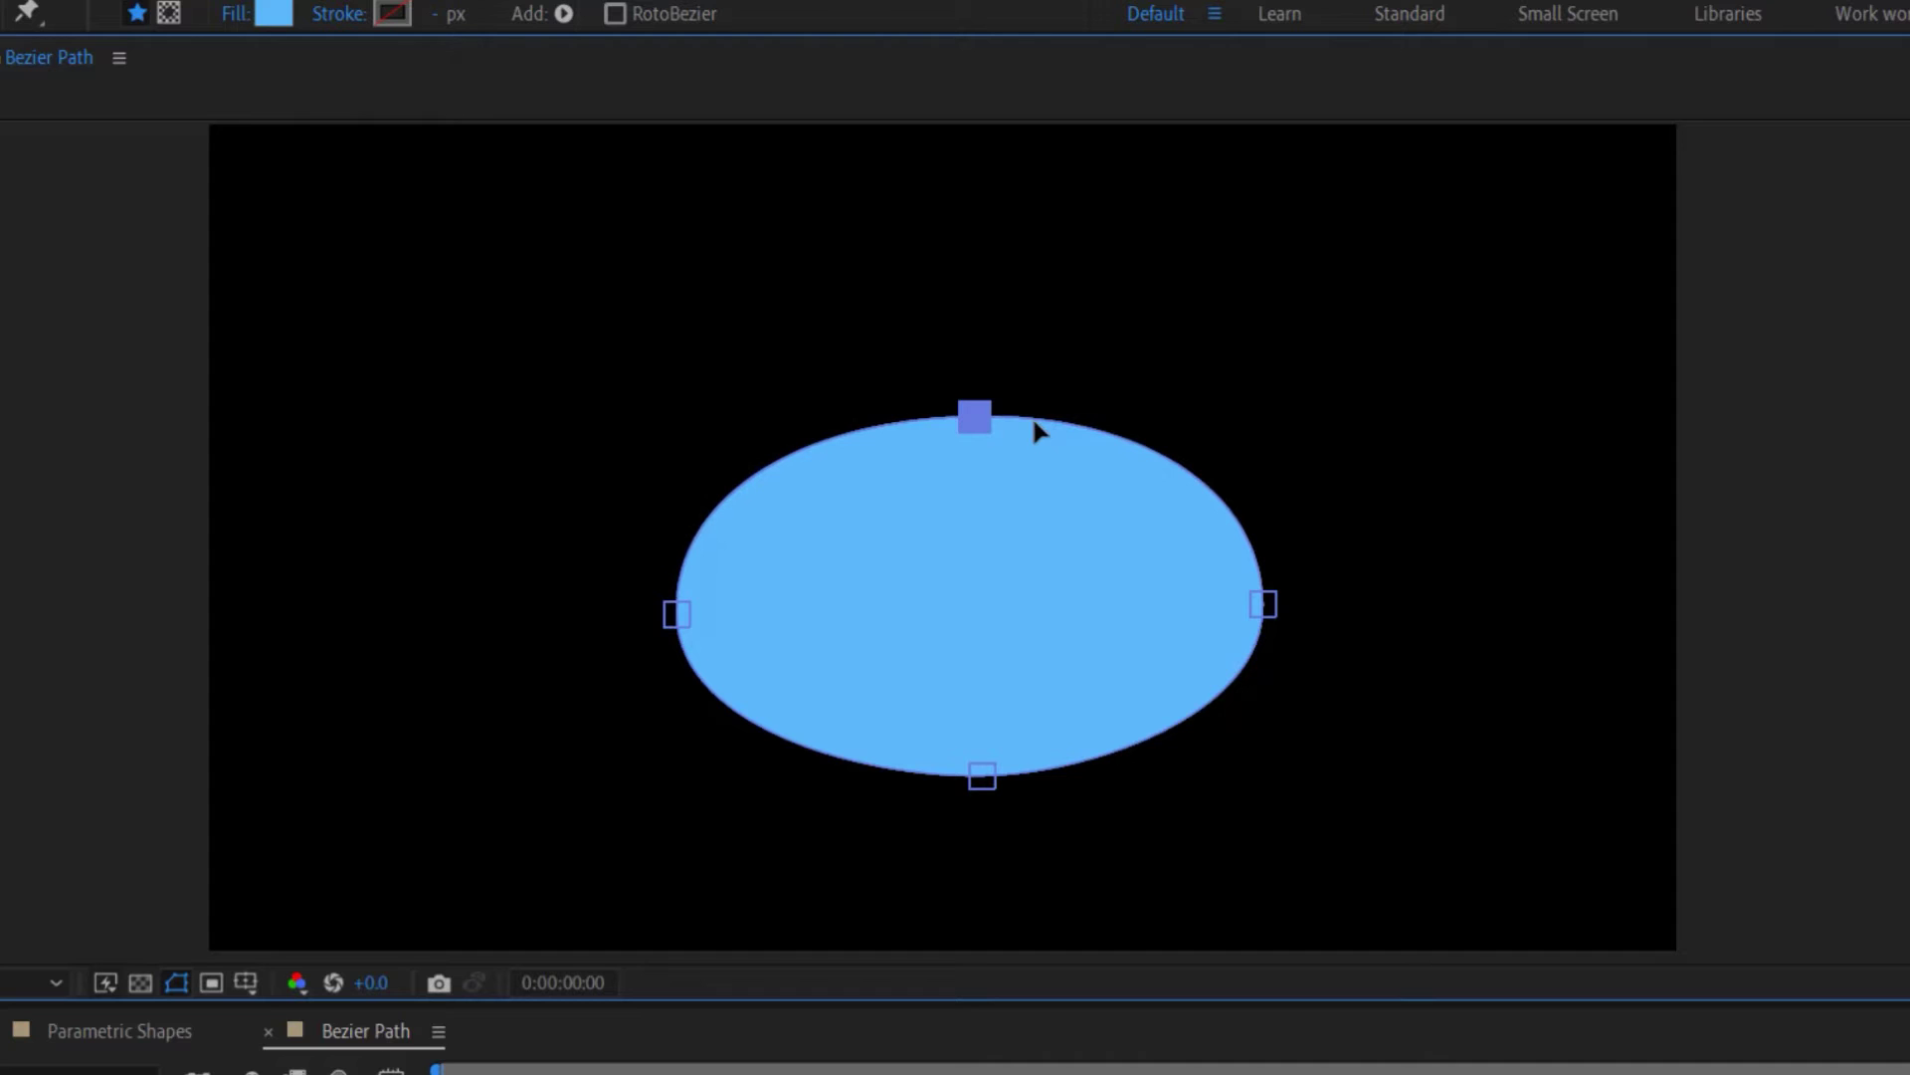
Uncheck RotoBezier under Mask and Shape Path to get editable Bezier handles.
right_click(977, 420)
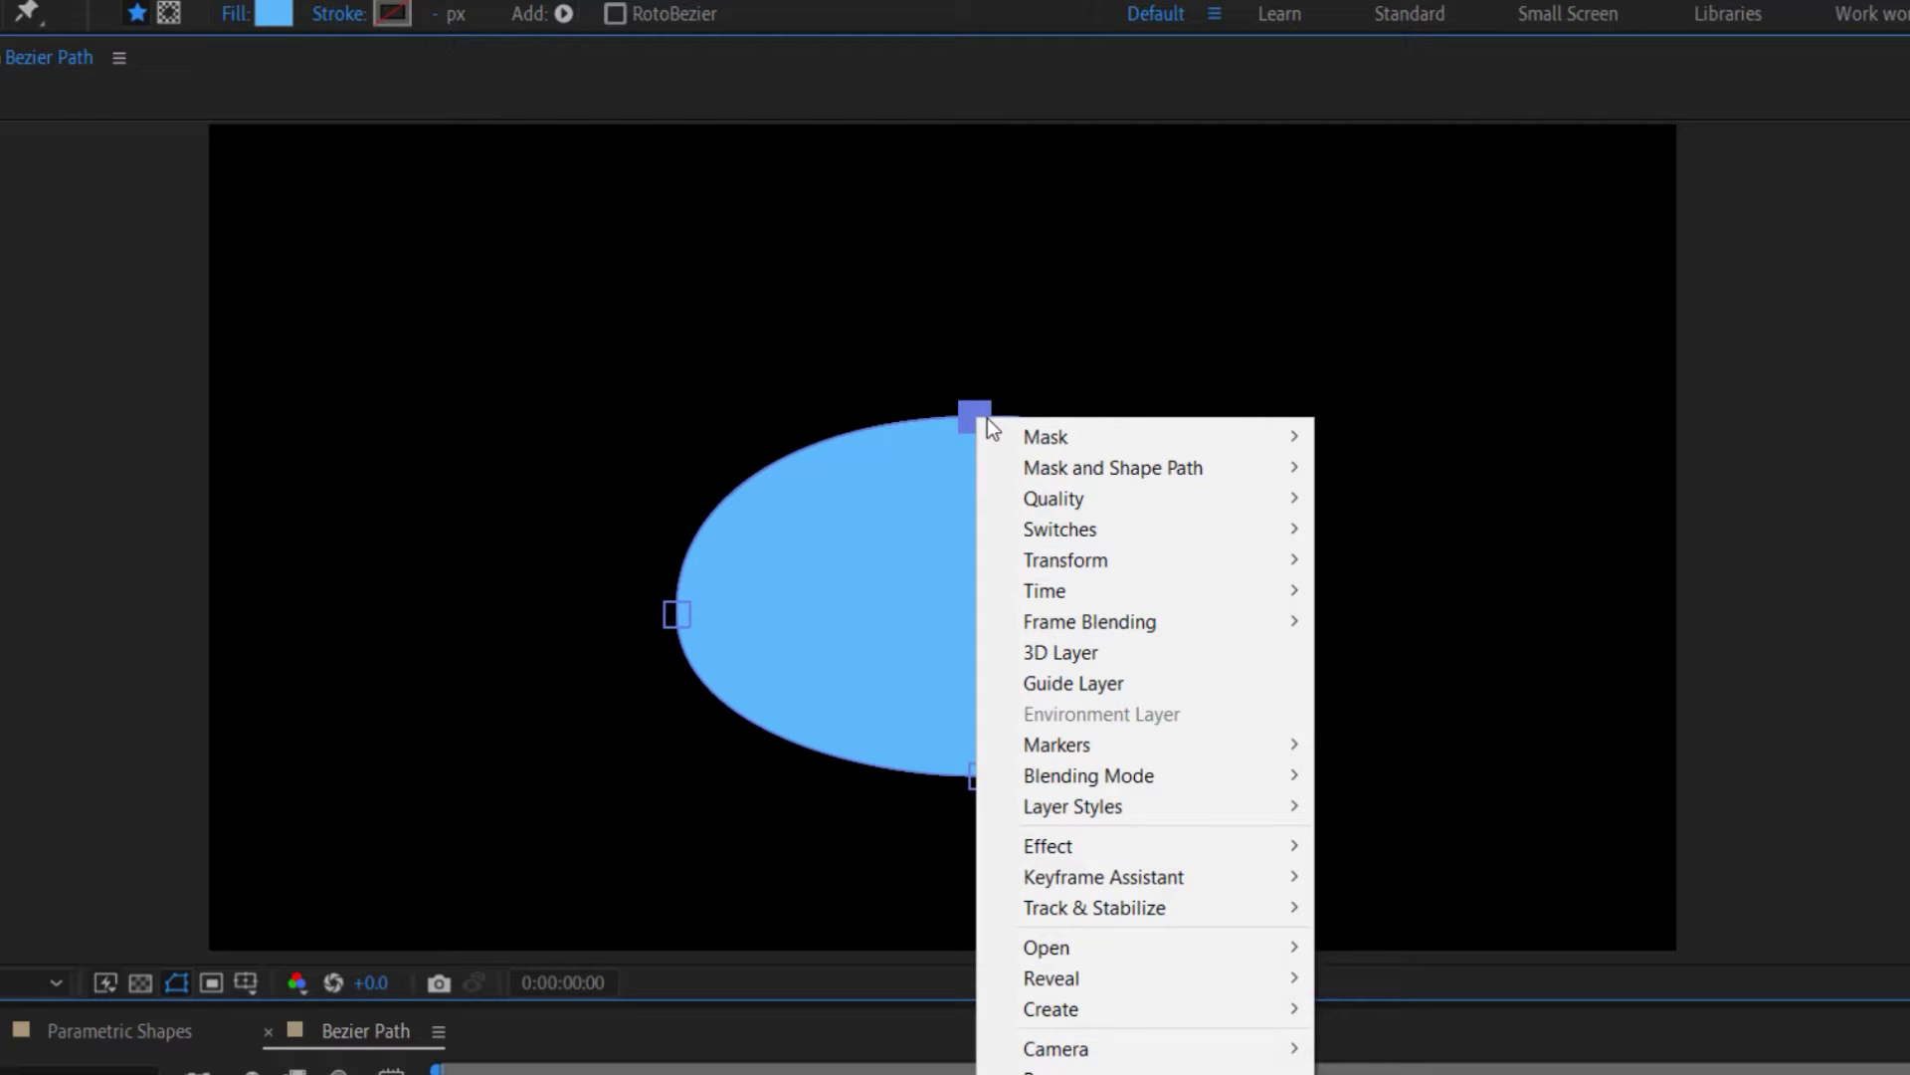
mouse_move(1138, 466)
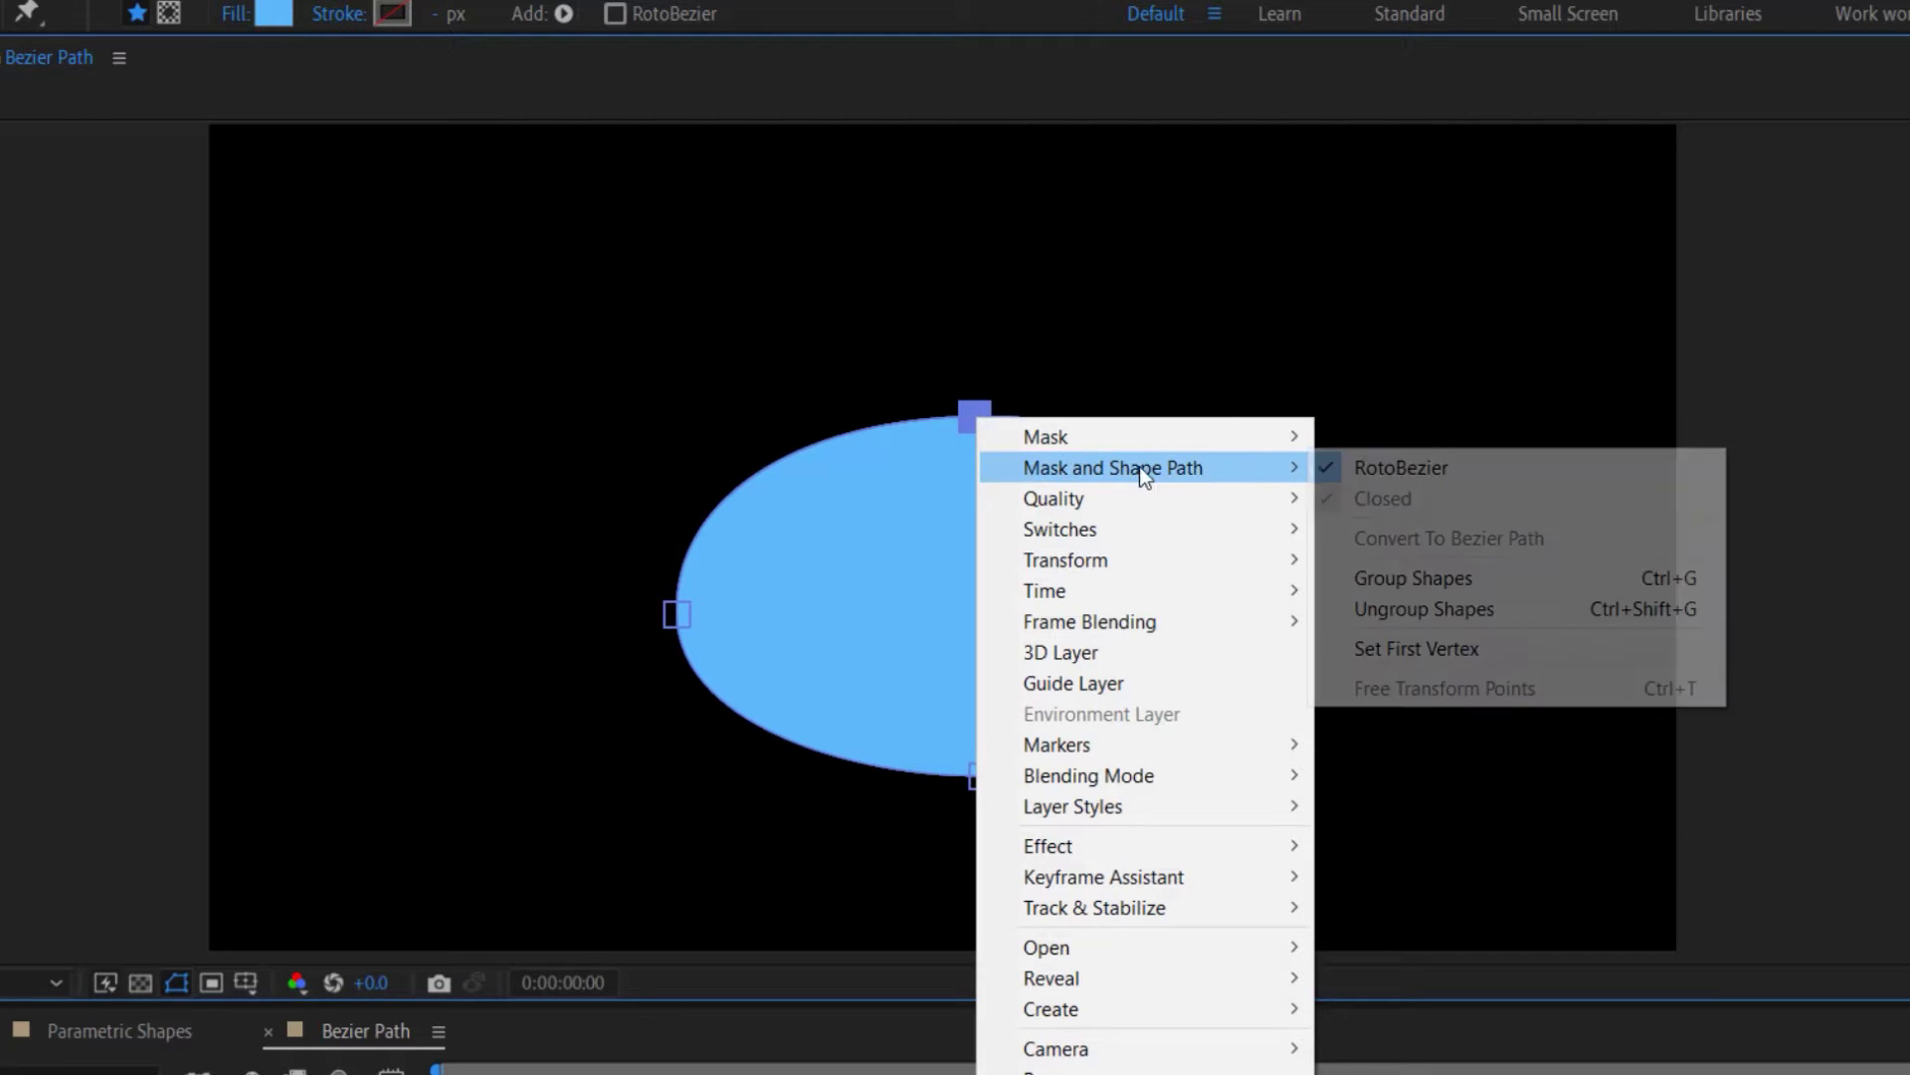
left_click(1393, 468)
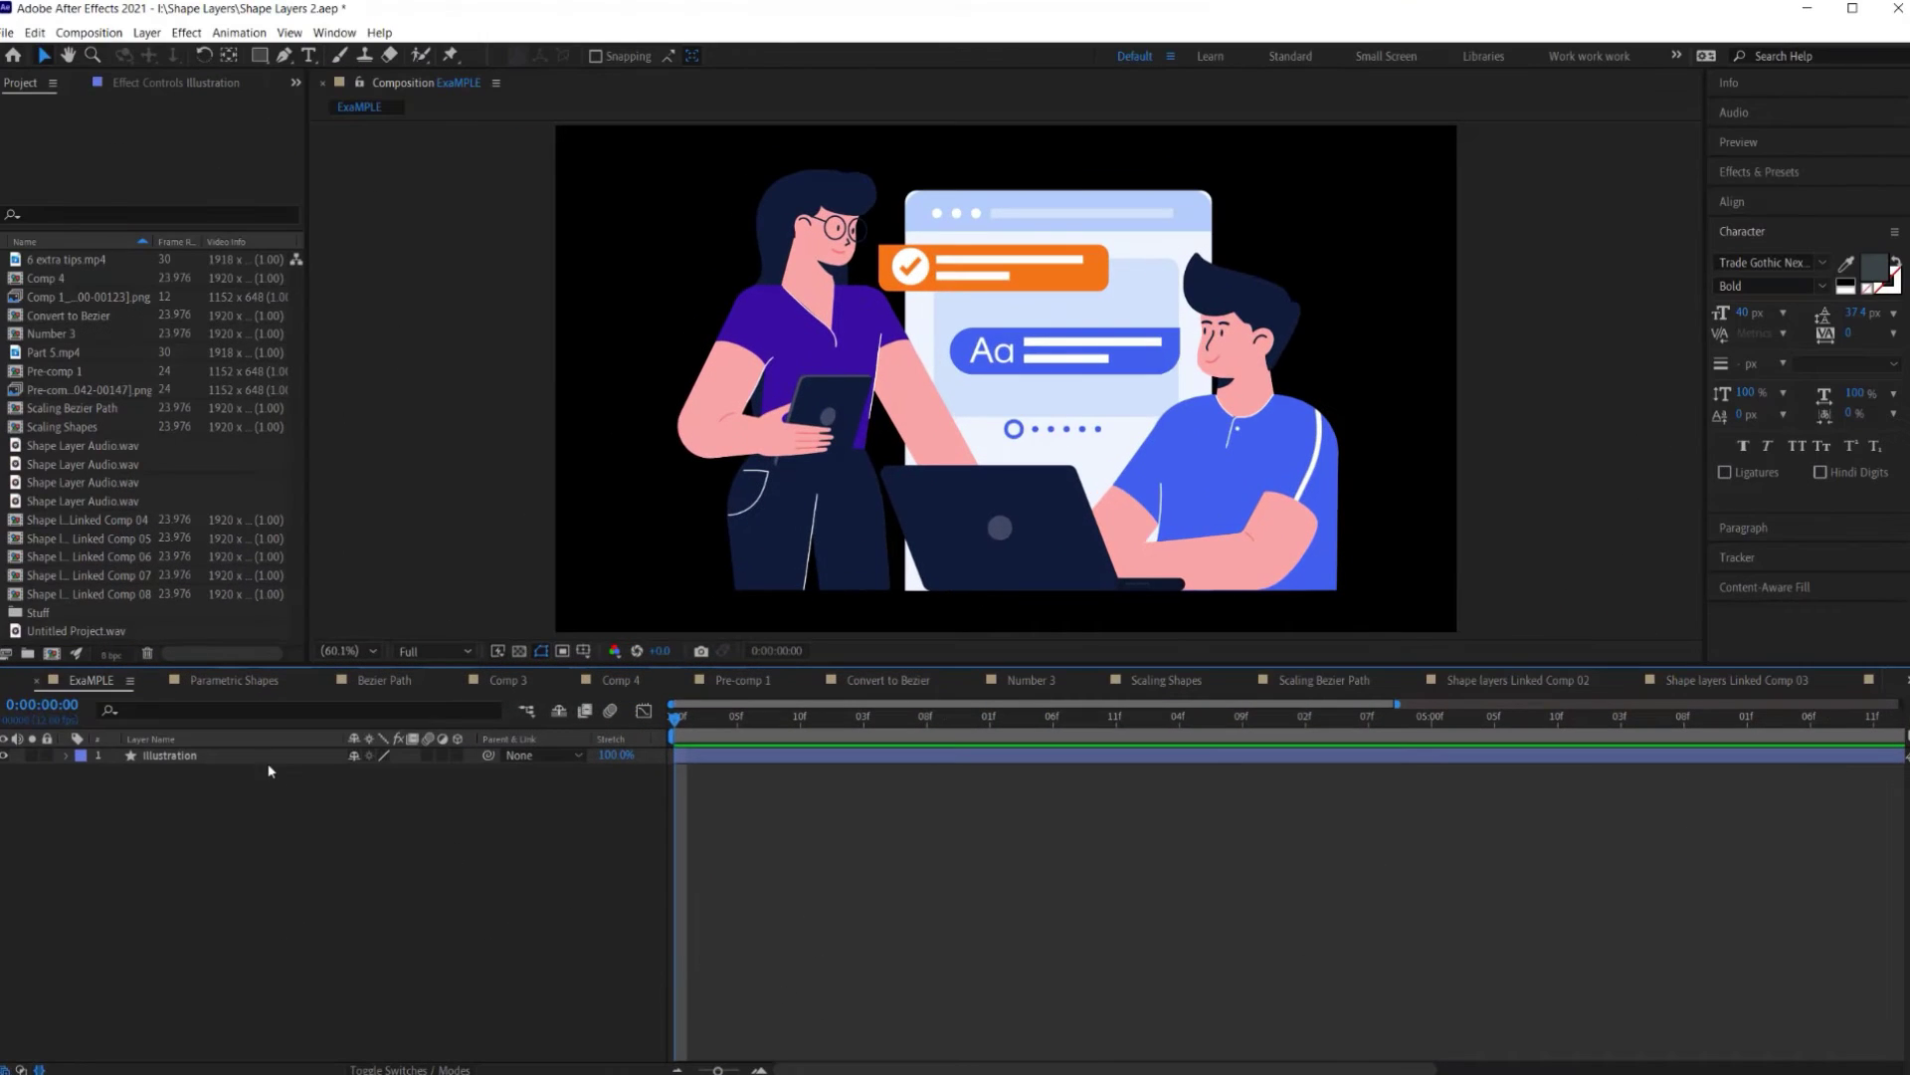
Expand the Illustration layer's Contents > Man > Head > Head to reveal its path and fill.
left_click(264, 758)
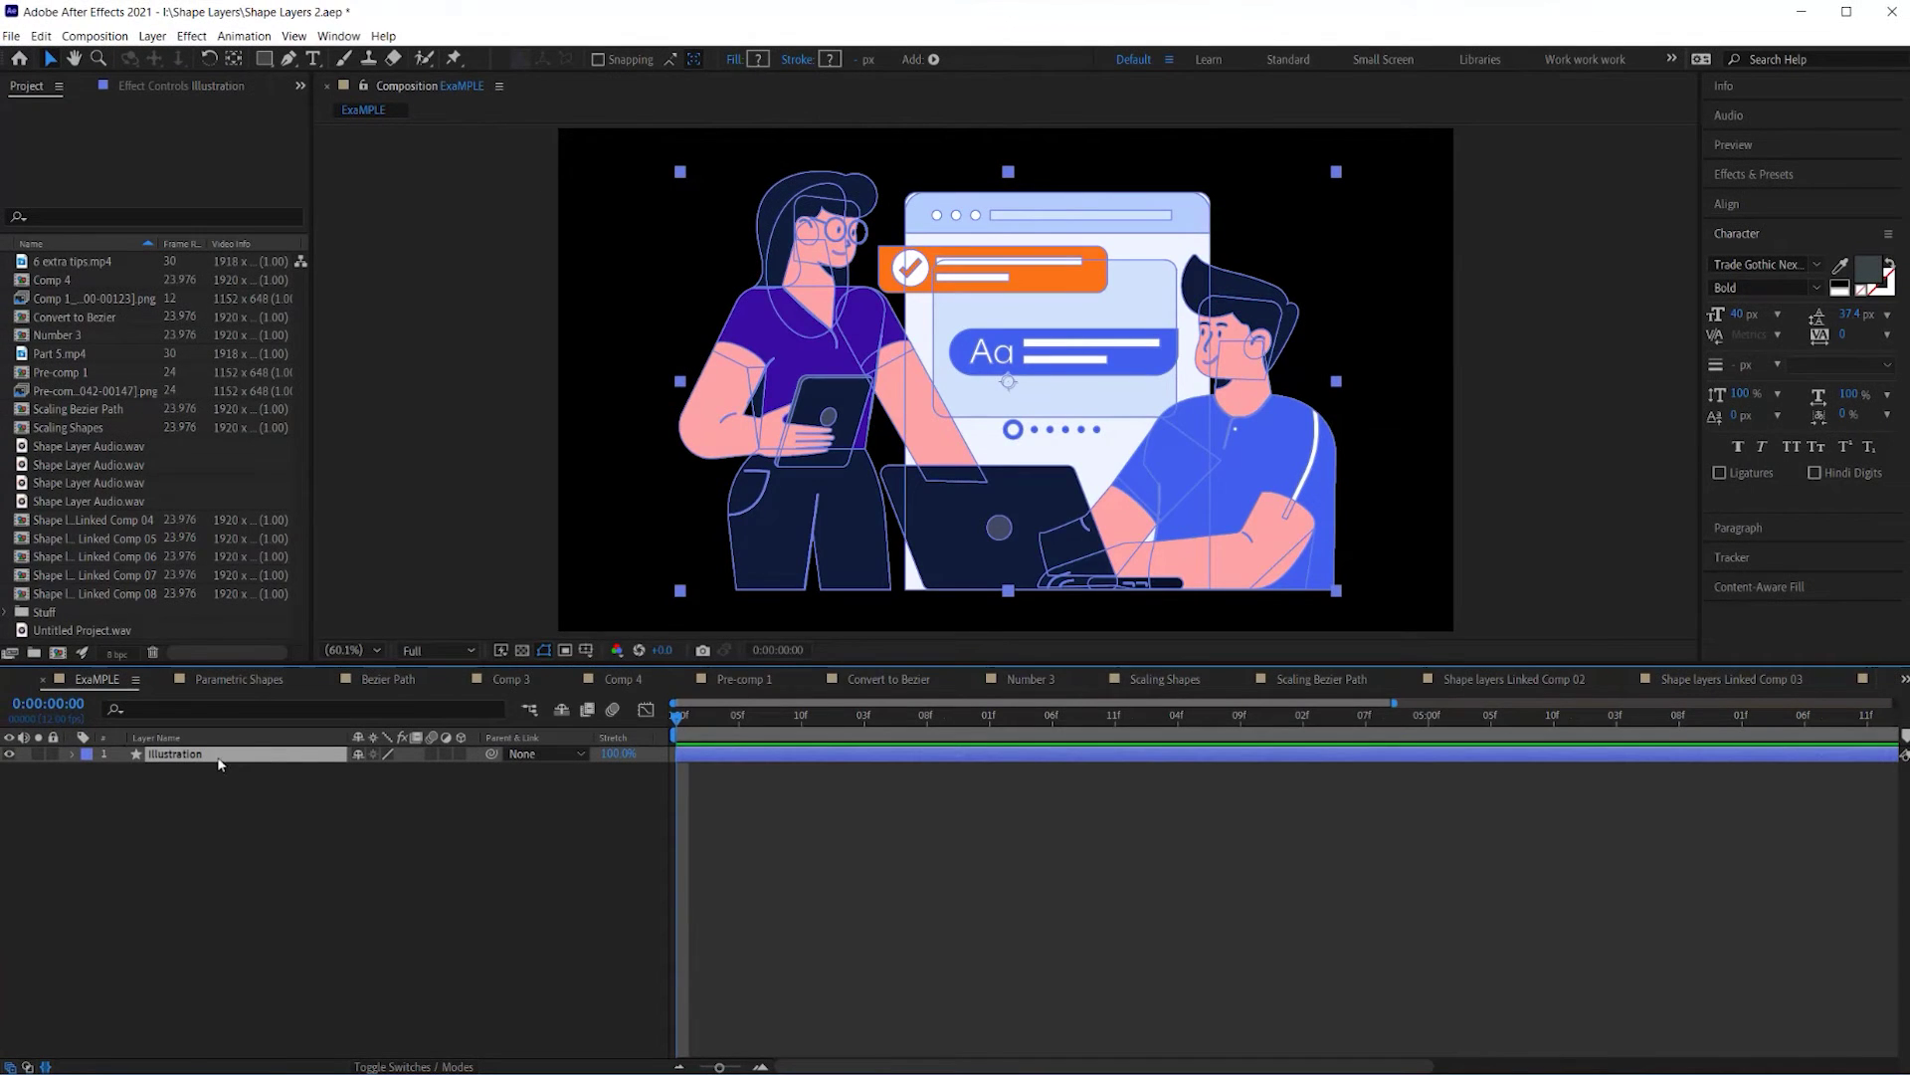
left_click(70, 753)
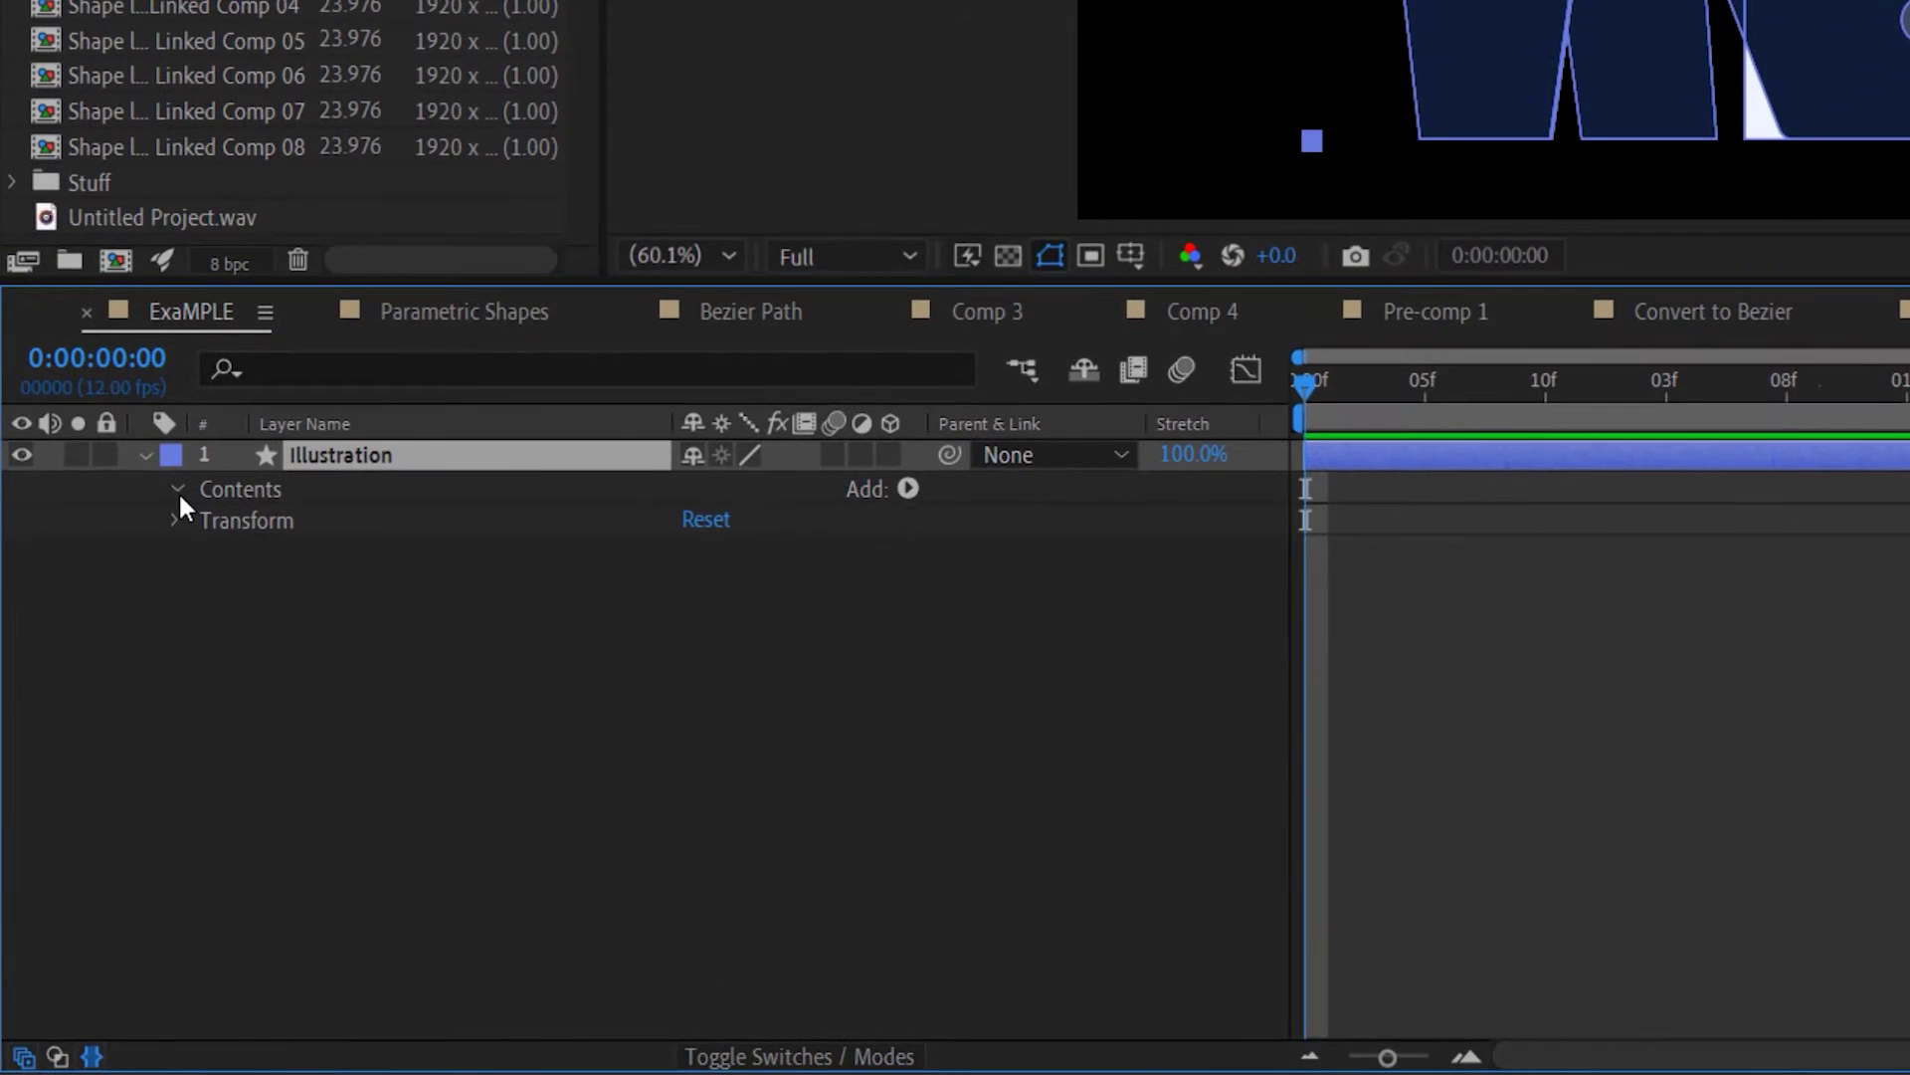
left_click(177, 489)
left_click(207, 552)
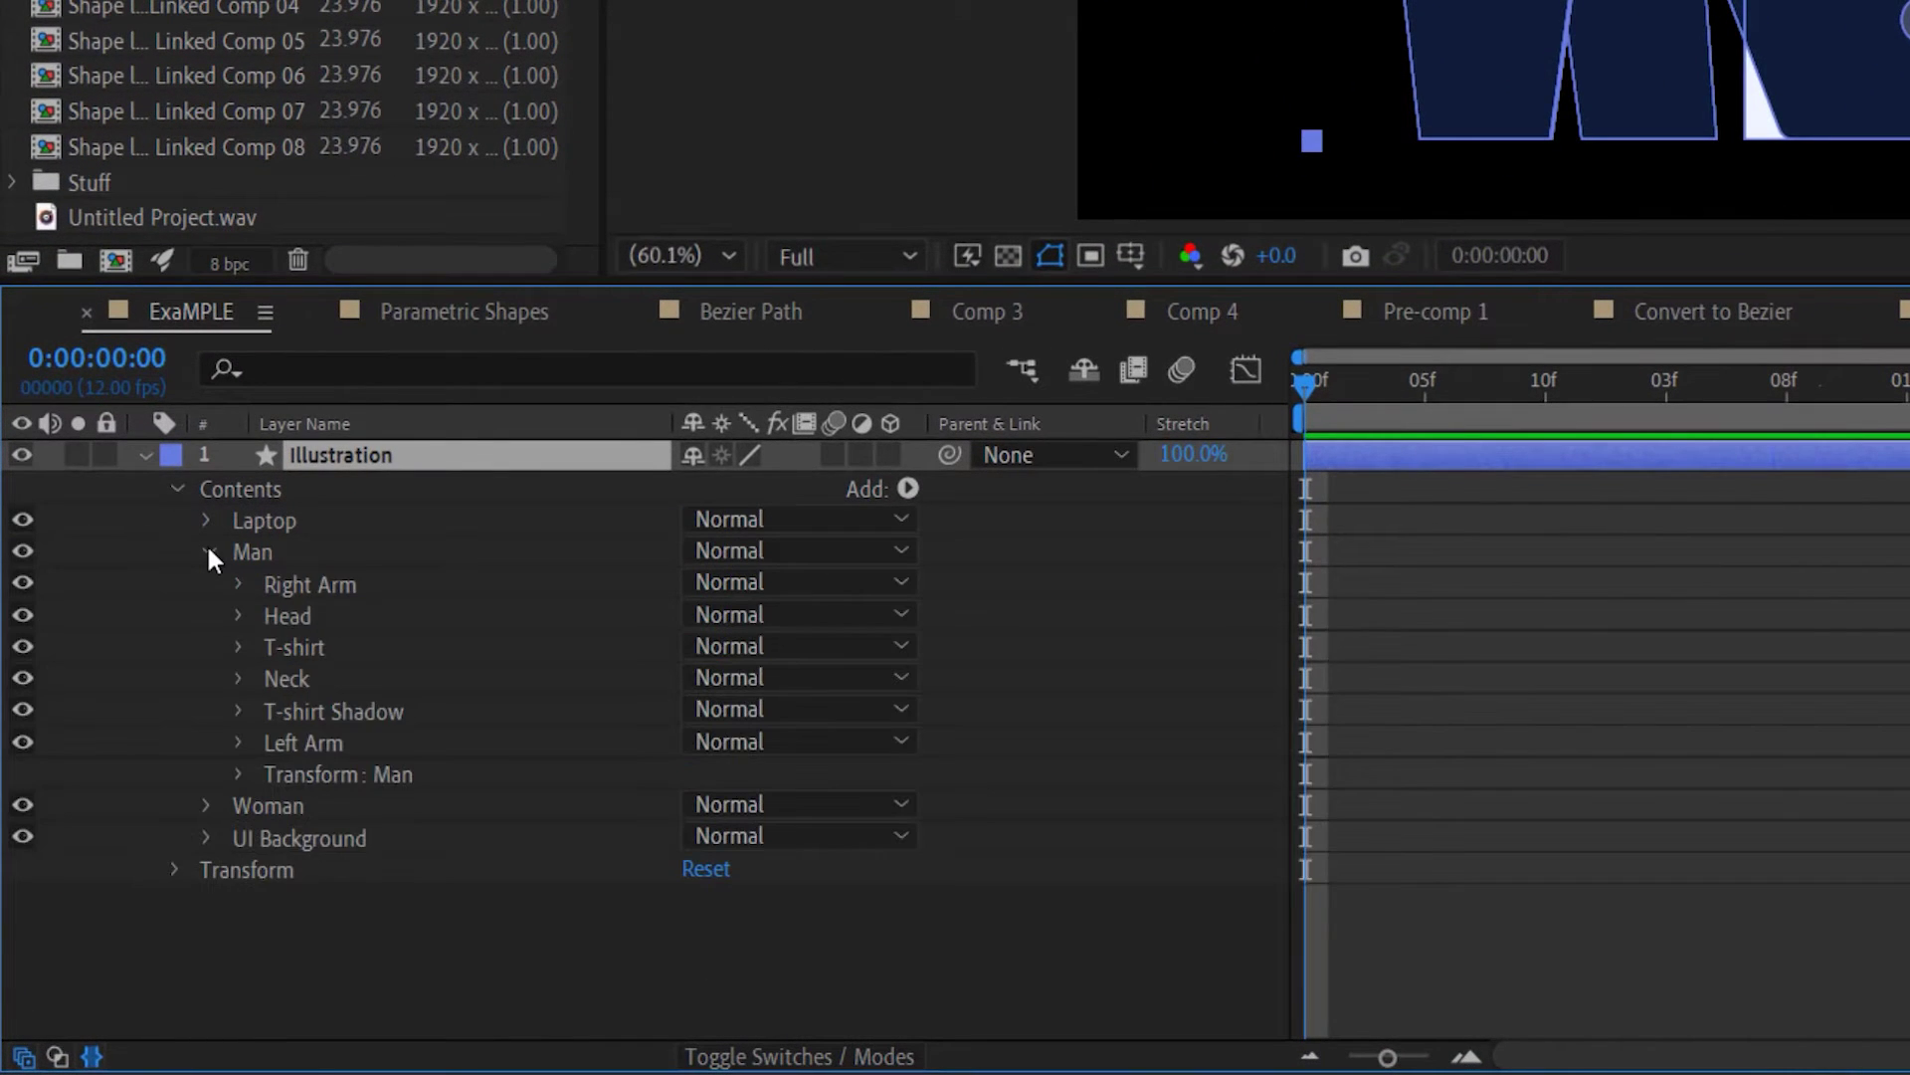
left_click(237, 617)
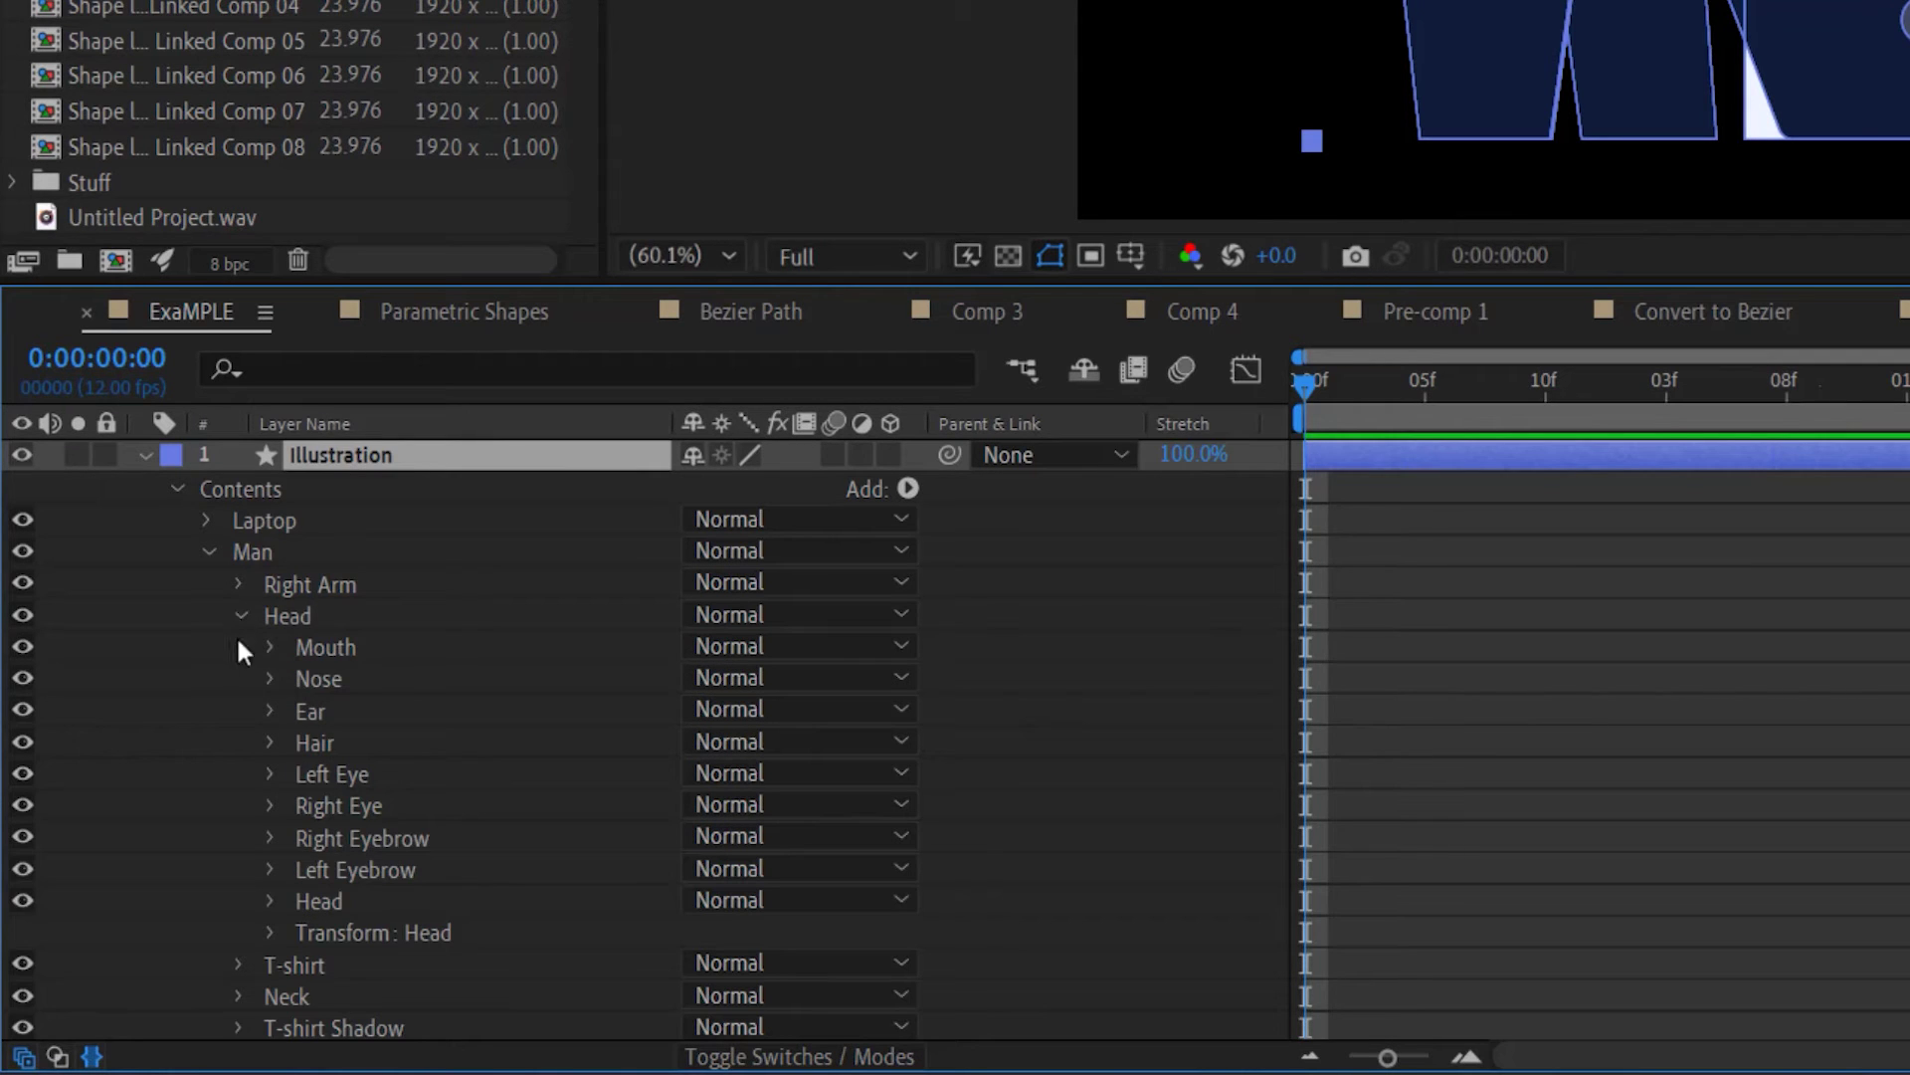
left_click(272, 899)
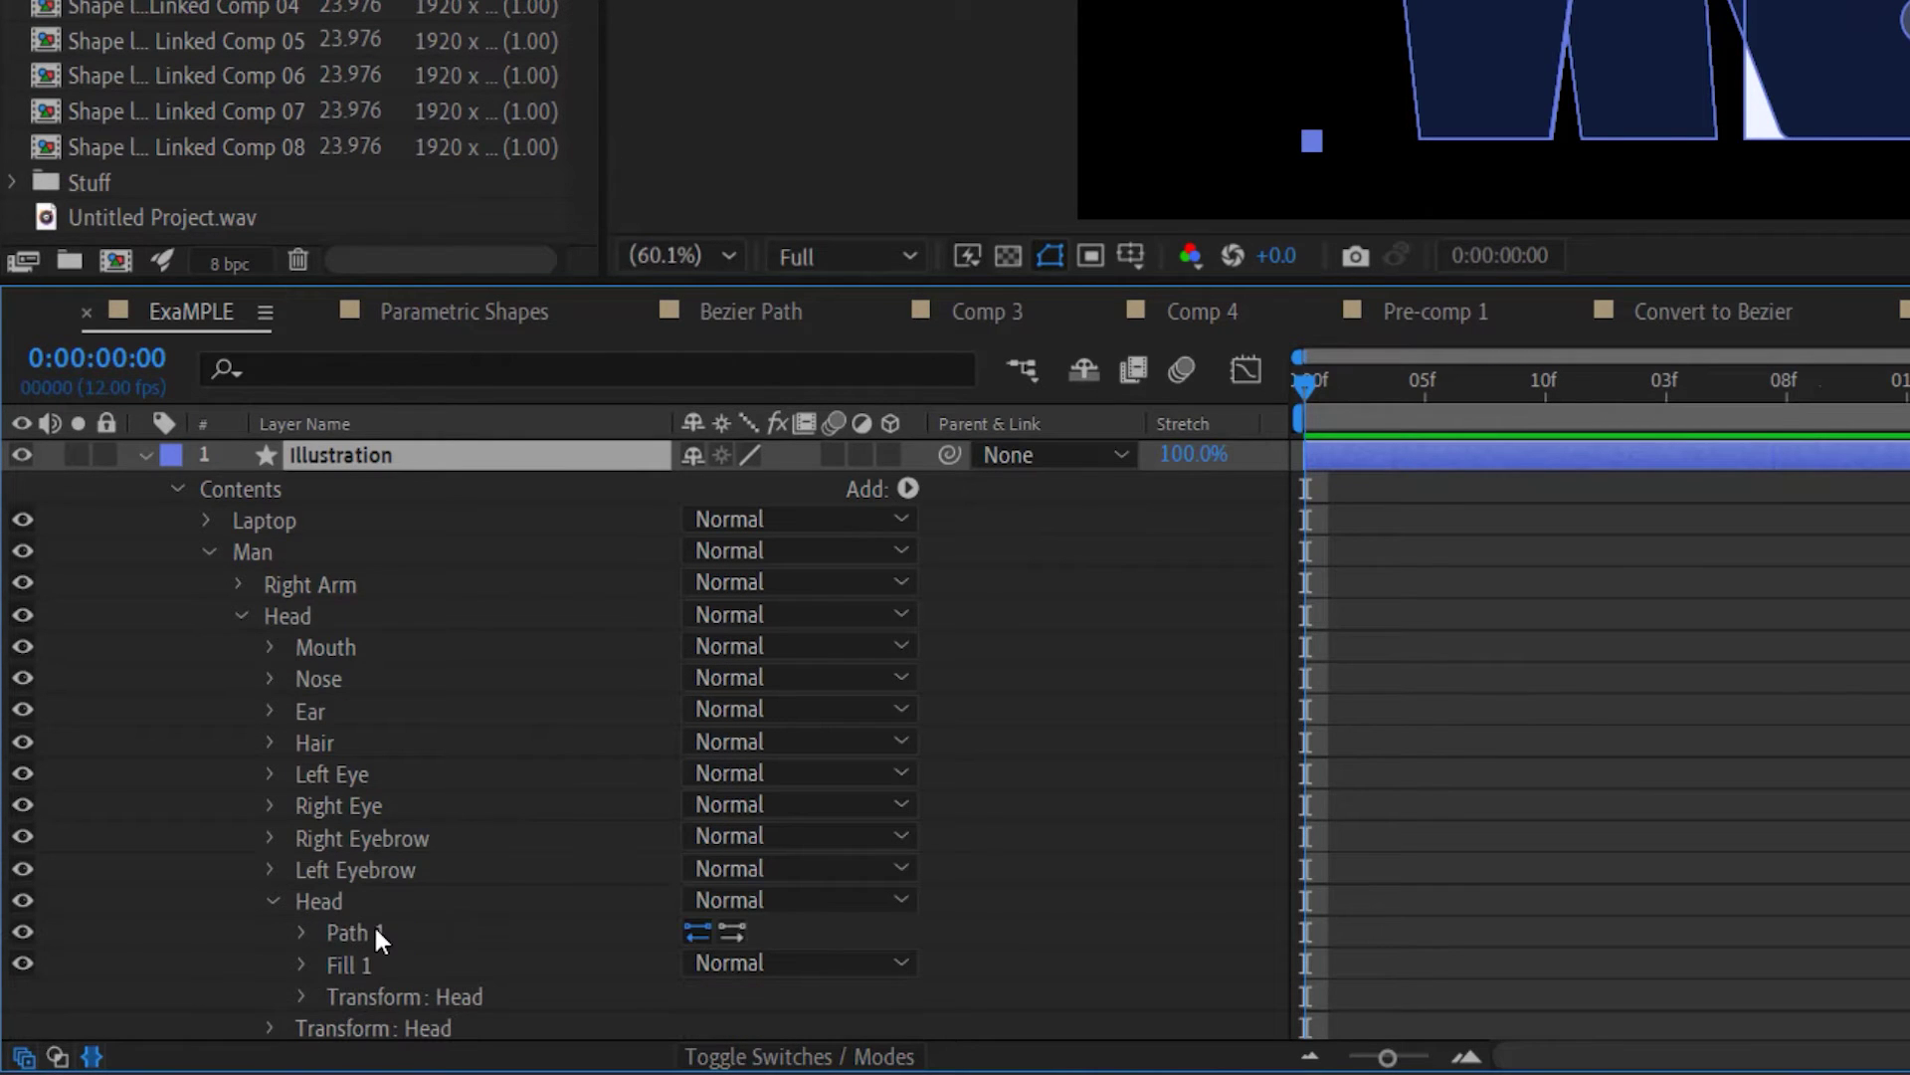
Collapse all the nested groups, then reselect the Illustration layer to show its outlines.
left_click(269, 900)
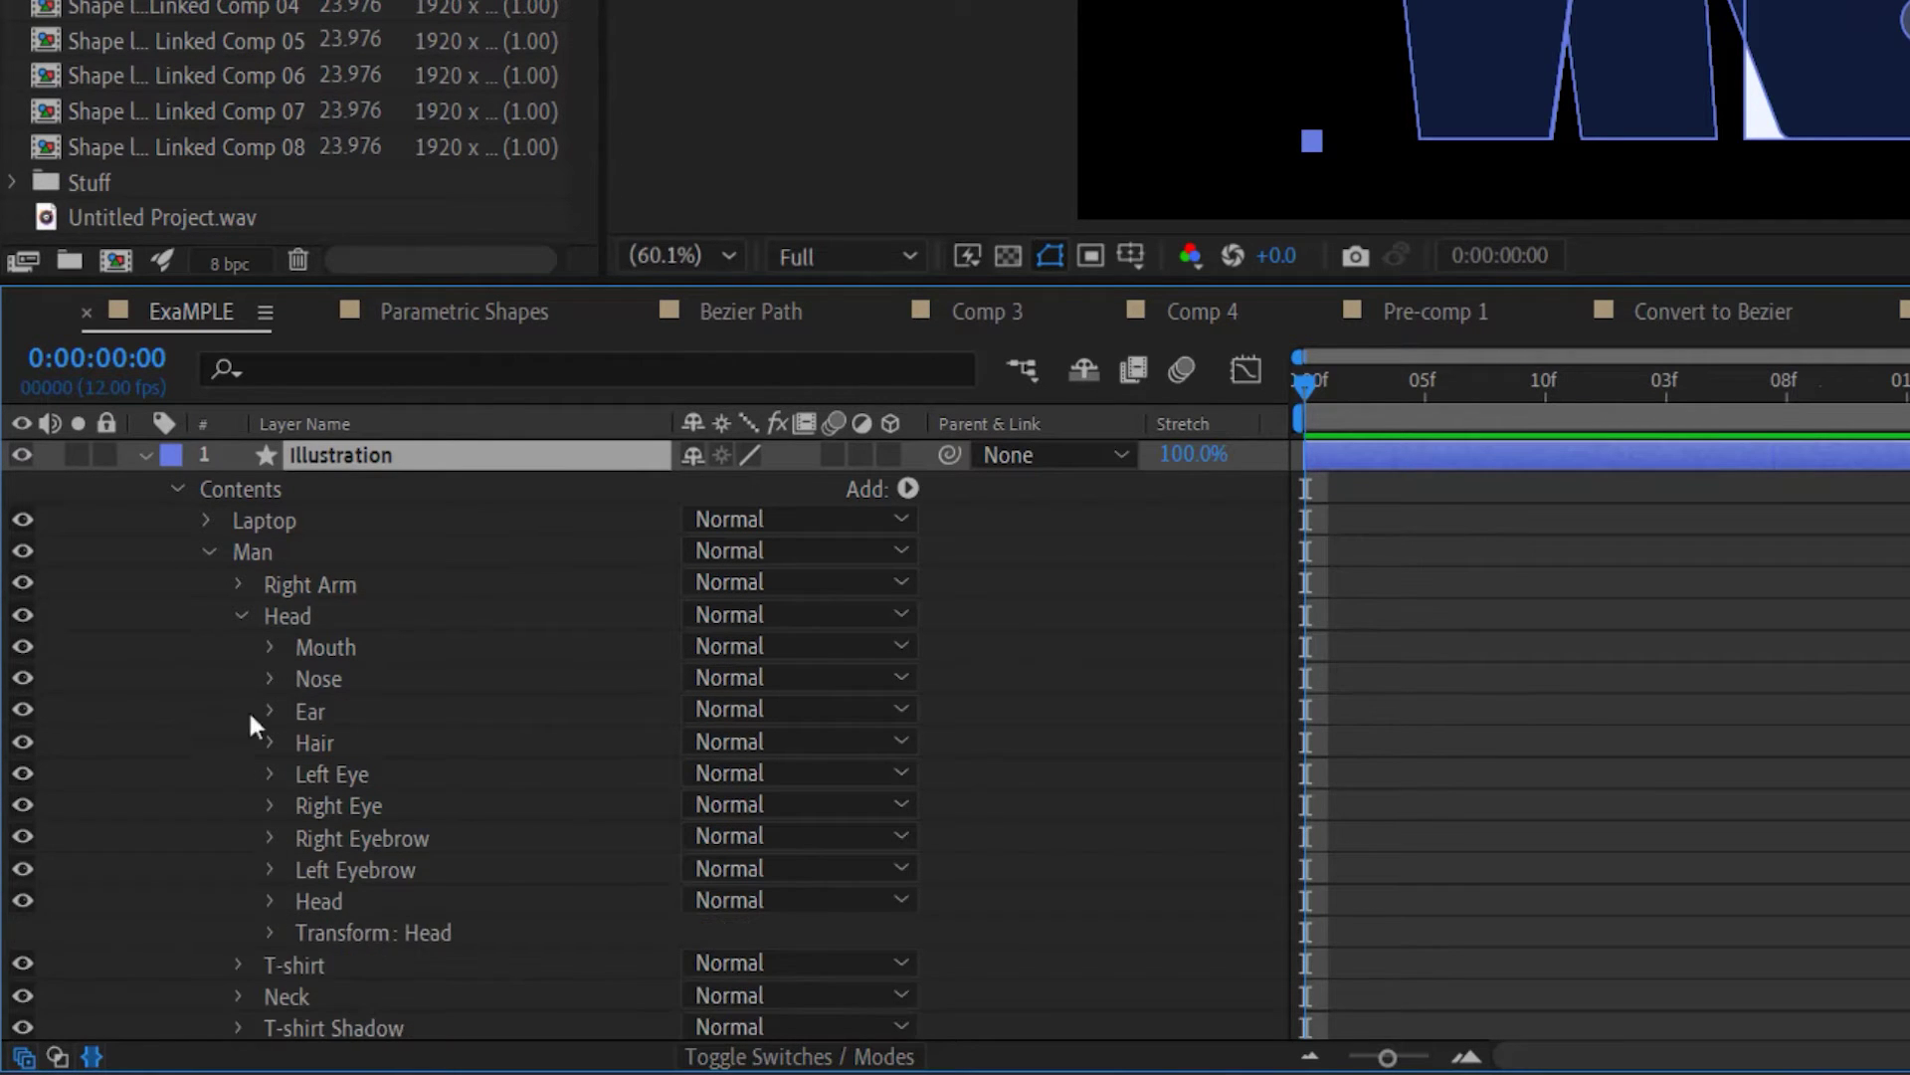
left_click(238, 614)
left_click(207, 552)
left_click(177, 487)
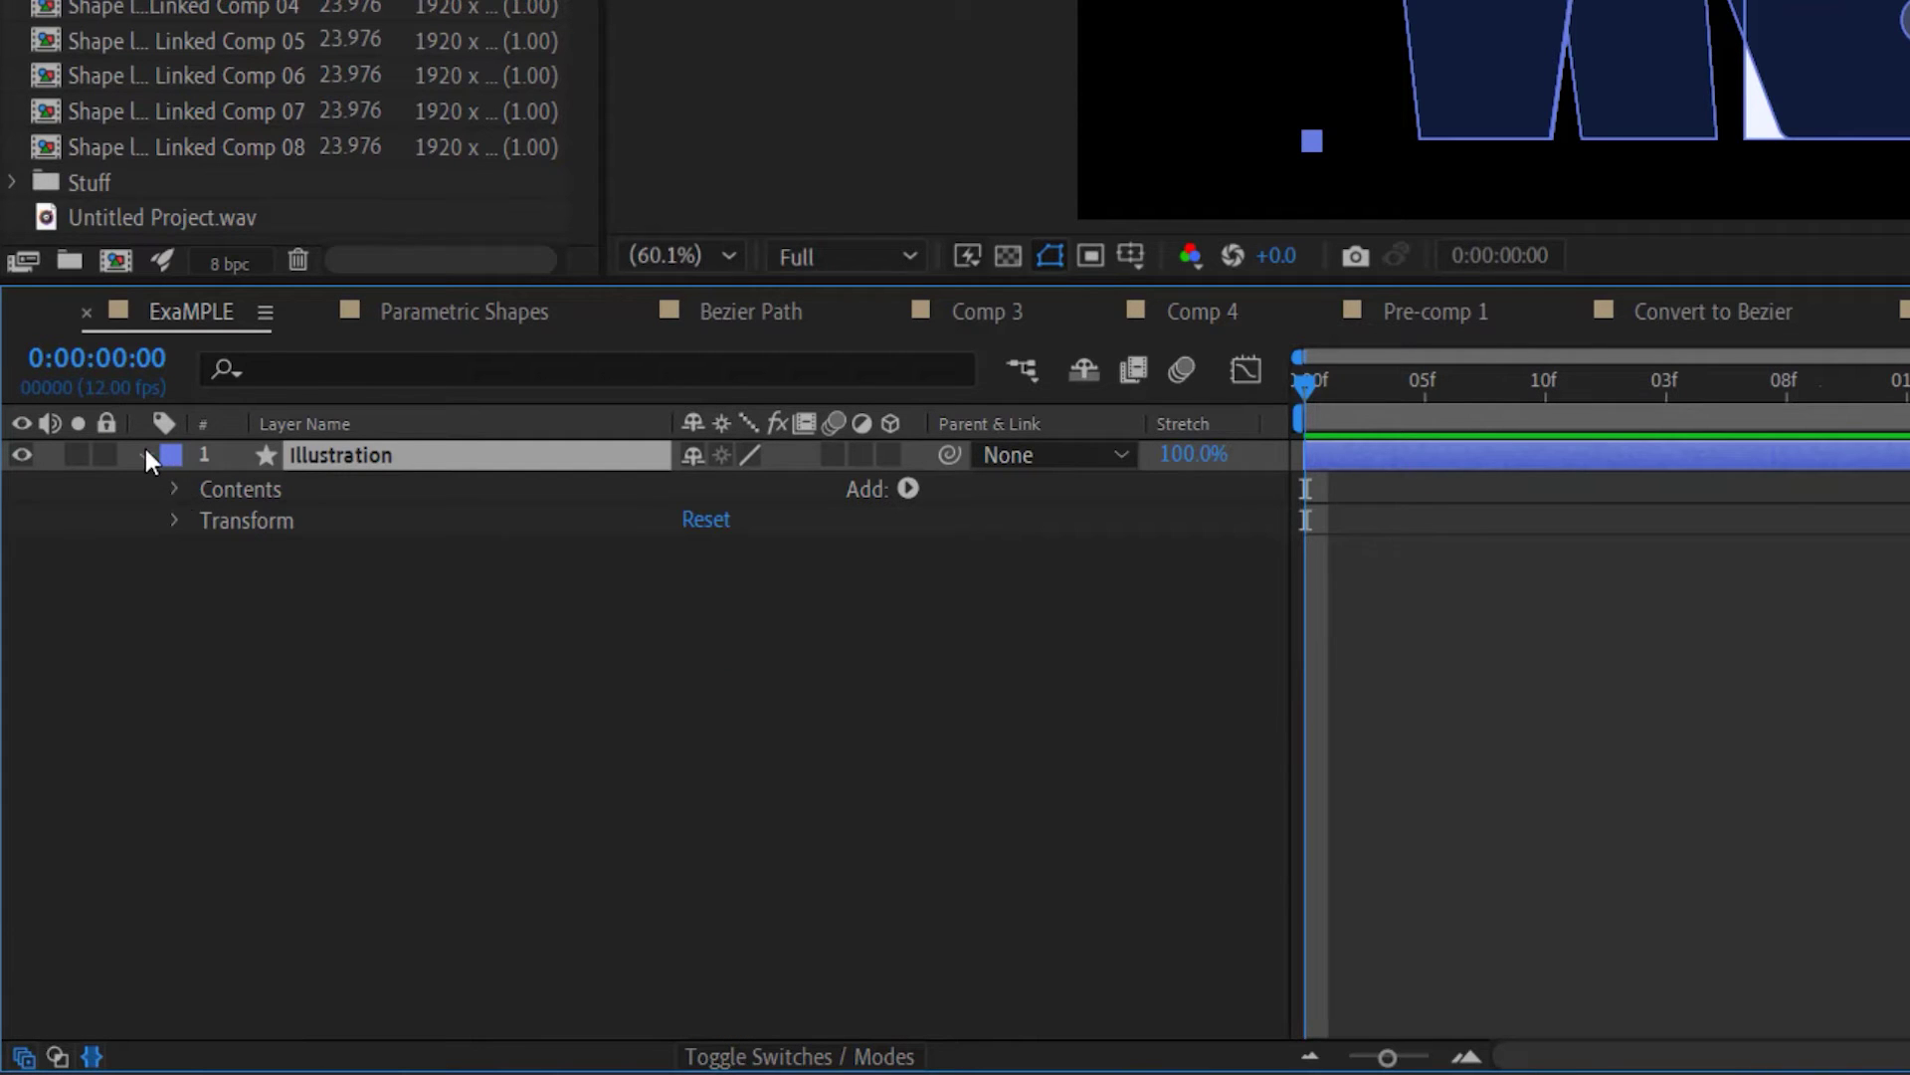
left_click(143, 455)
left_click(657, 657)
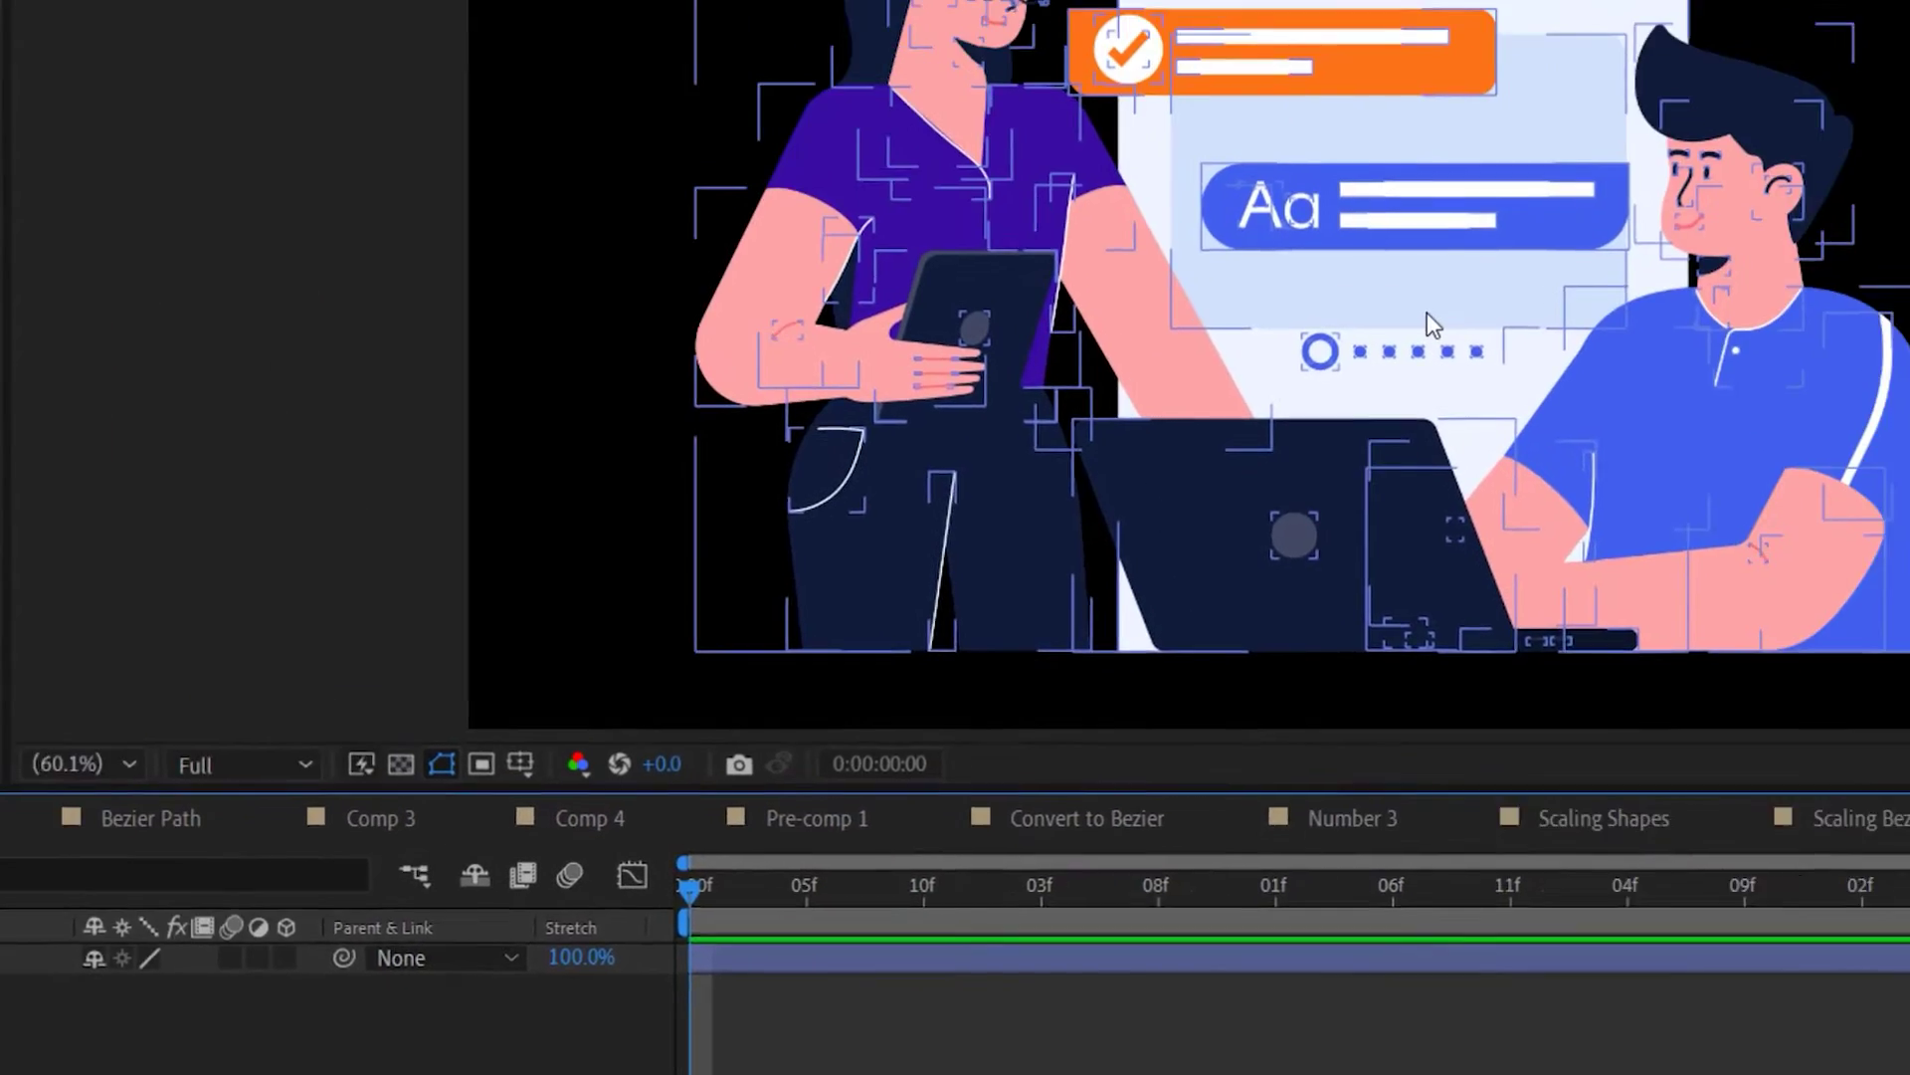
left_click(1422, 314)
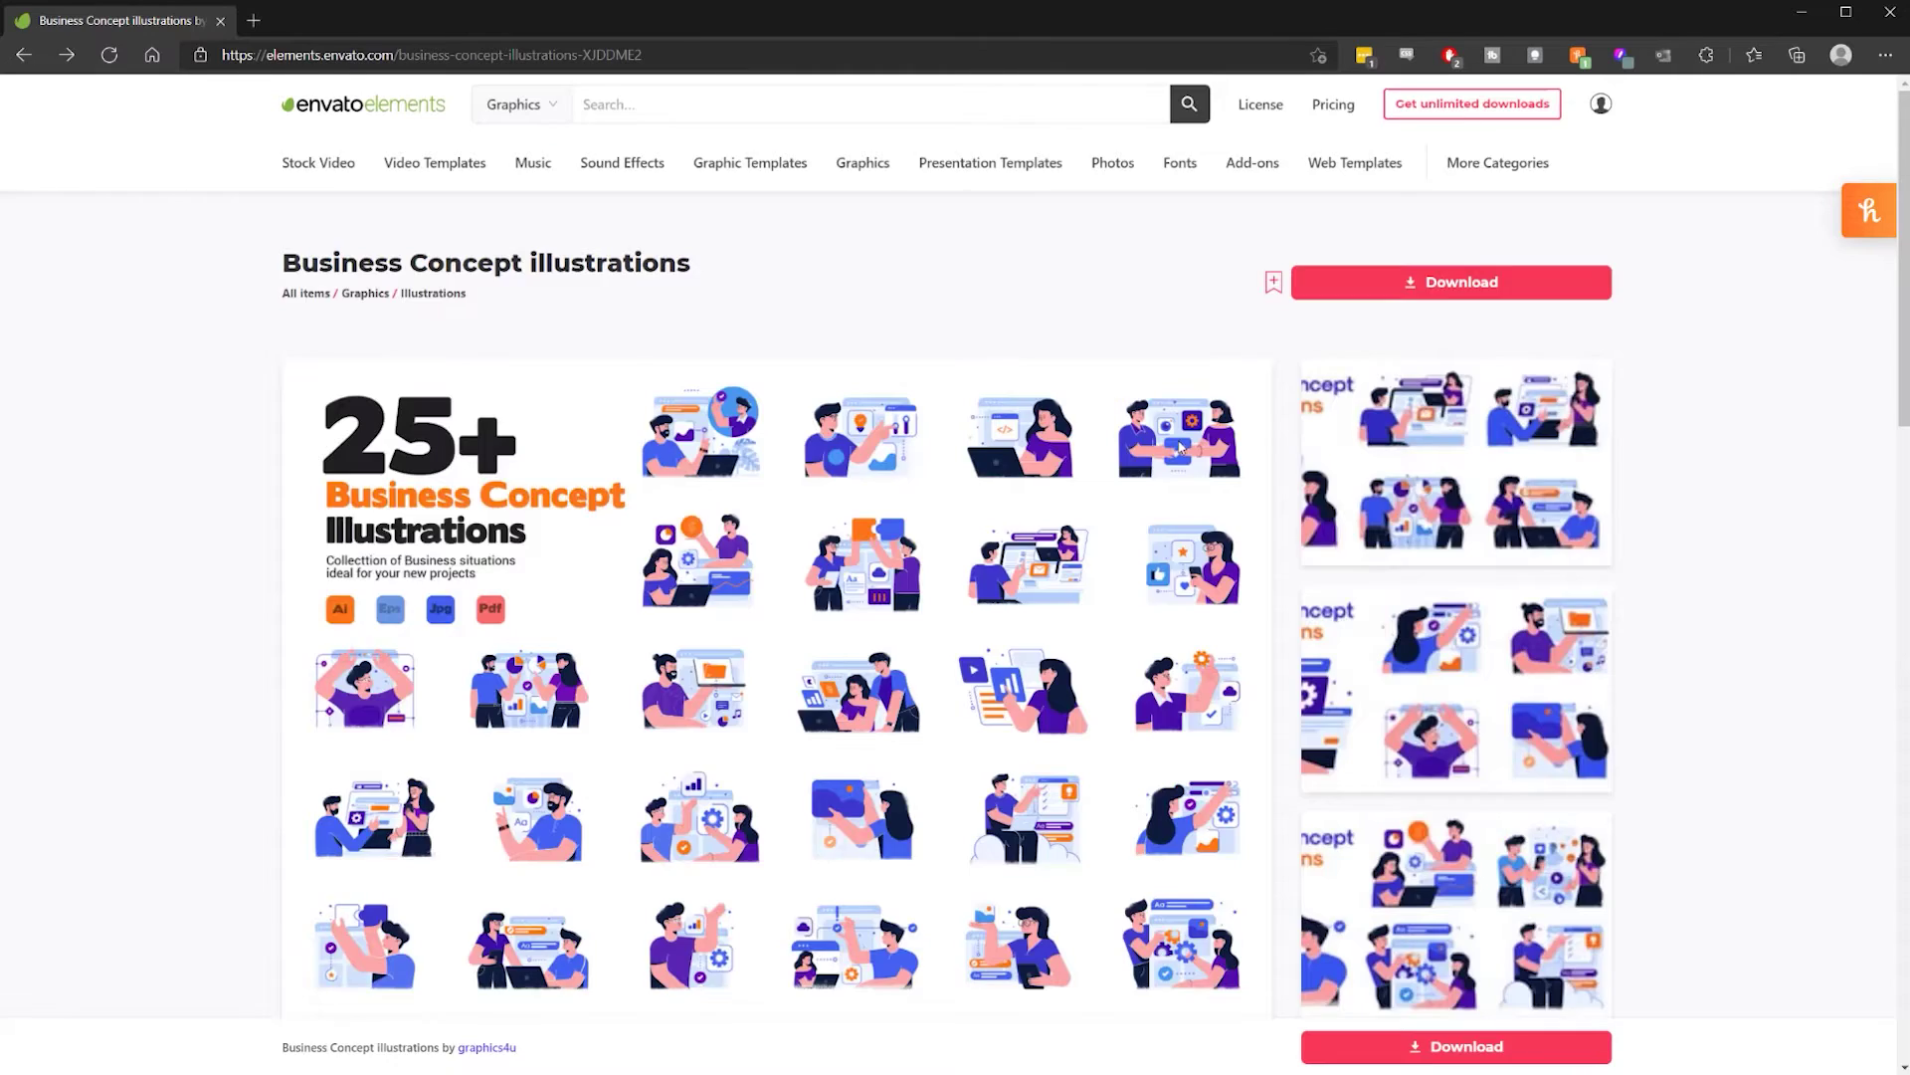
Flip through the illustration pack's preview gallery to the fifth slide and close it.
left_click(1182, 445)
left_click(1605, 601)
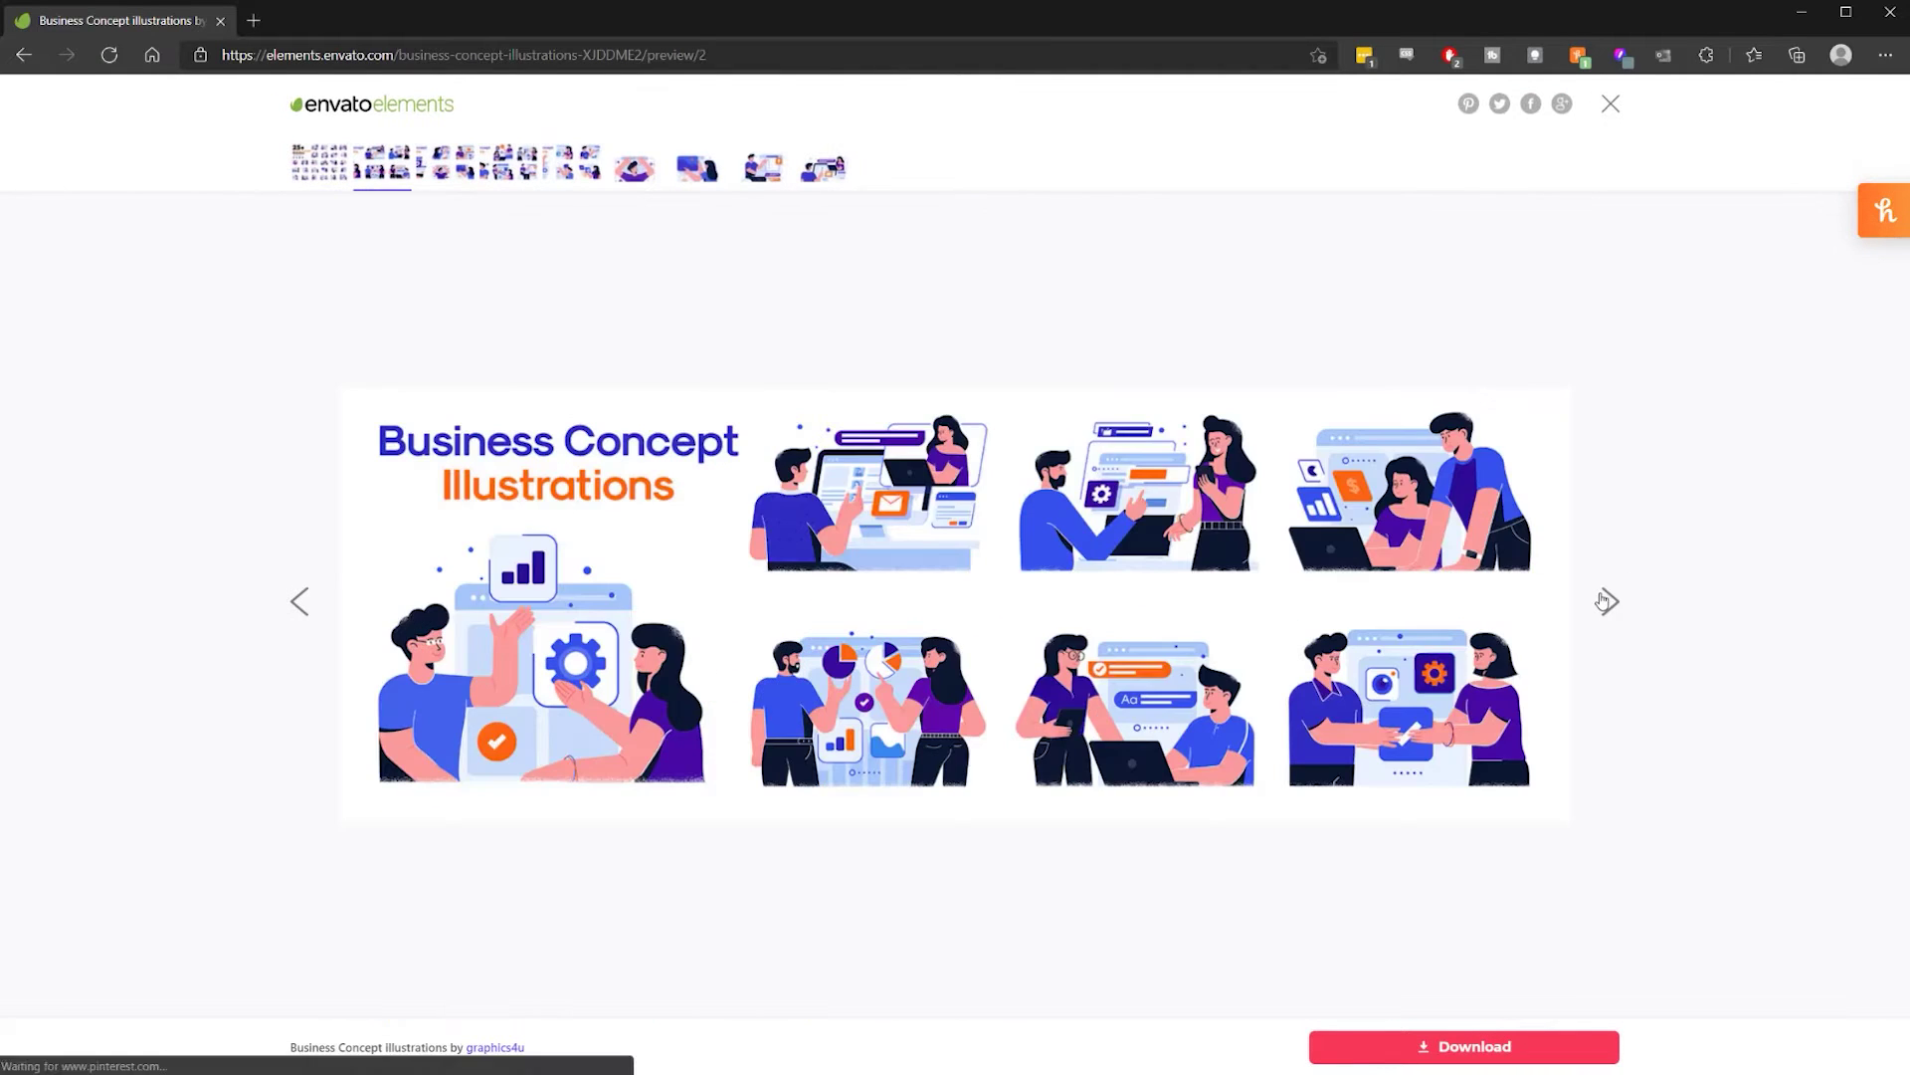
left_click(1605, 601)
left_click(1605, 601)
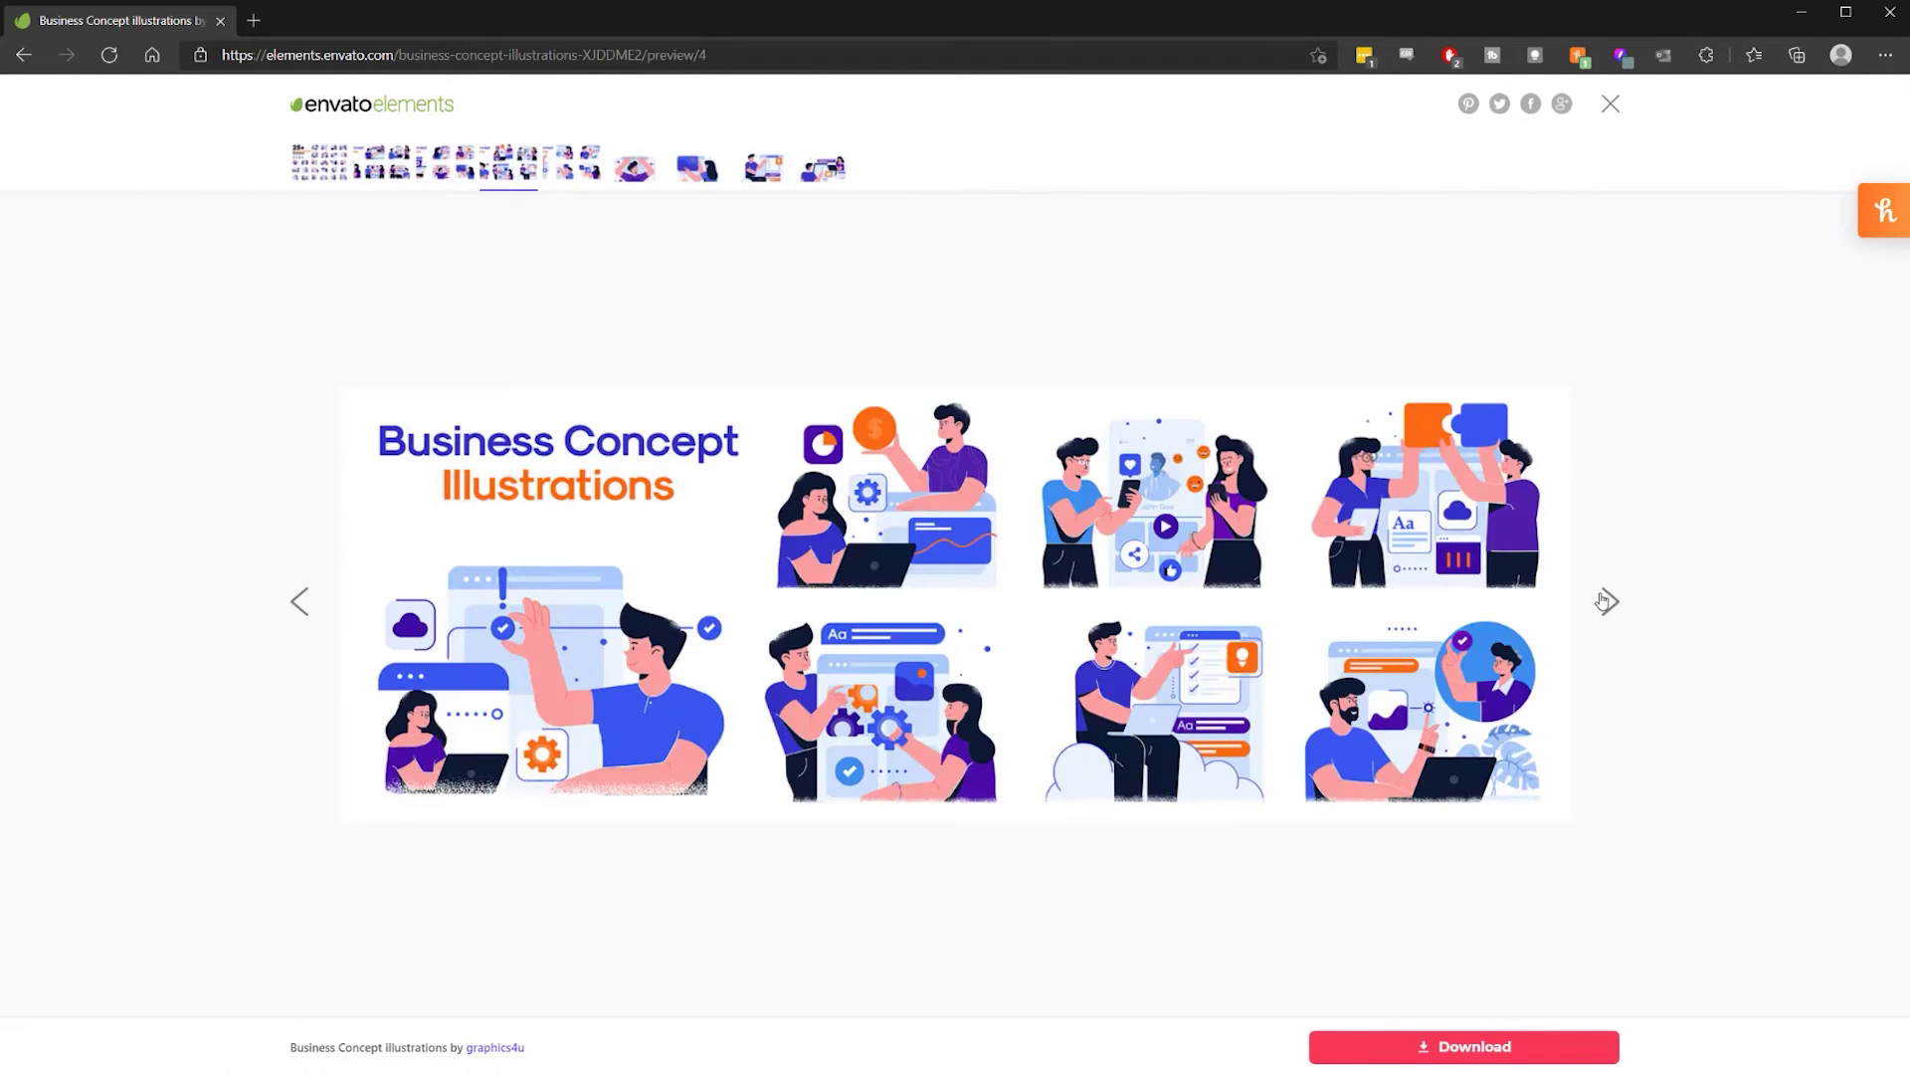
left_click(1605, 601)
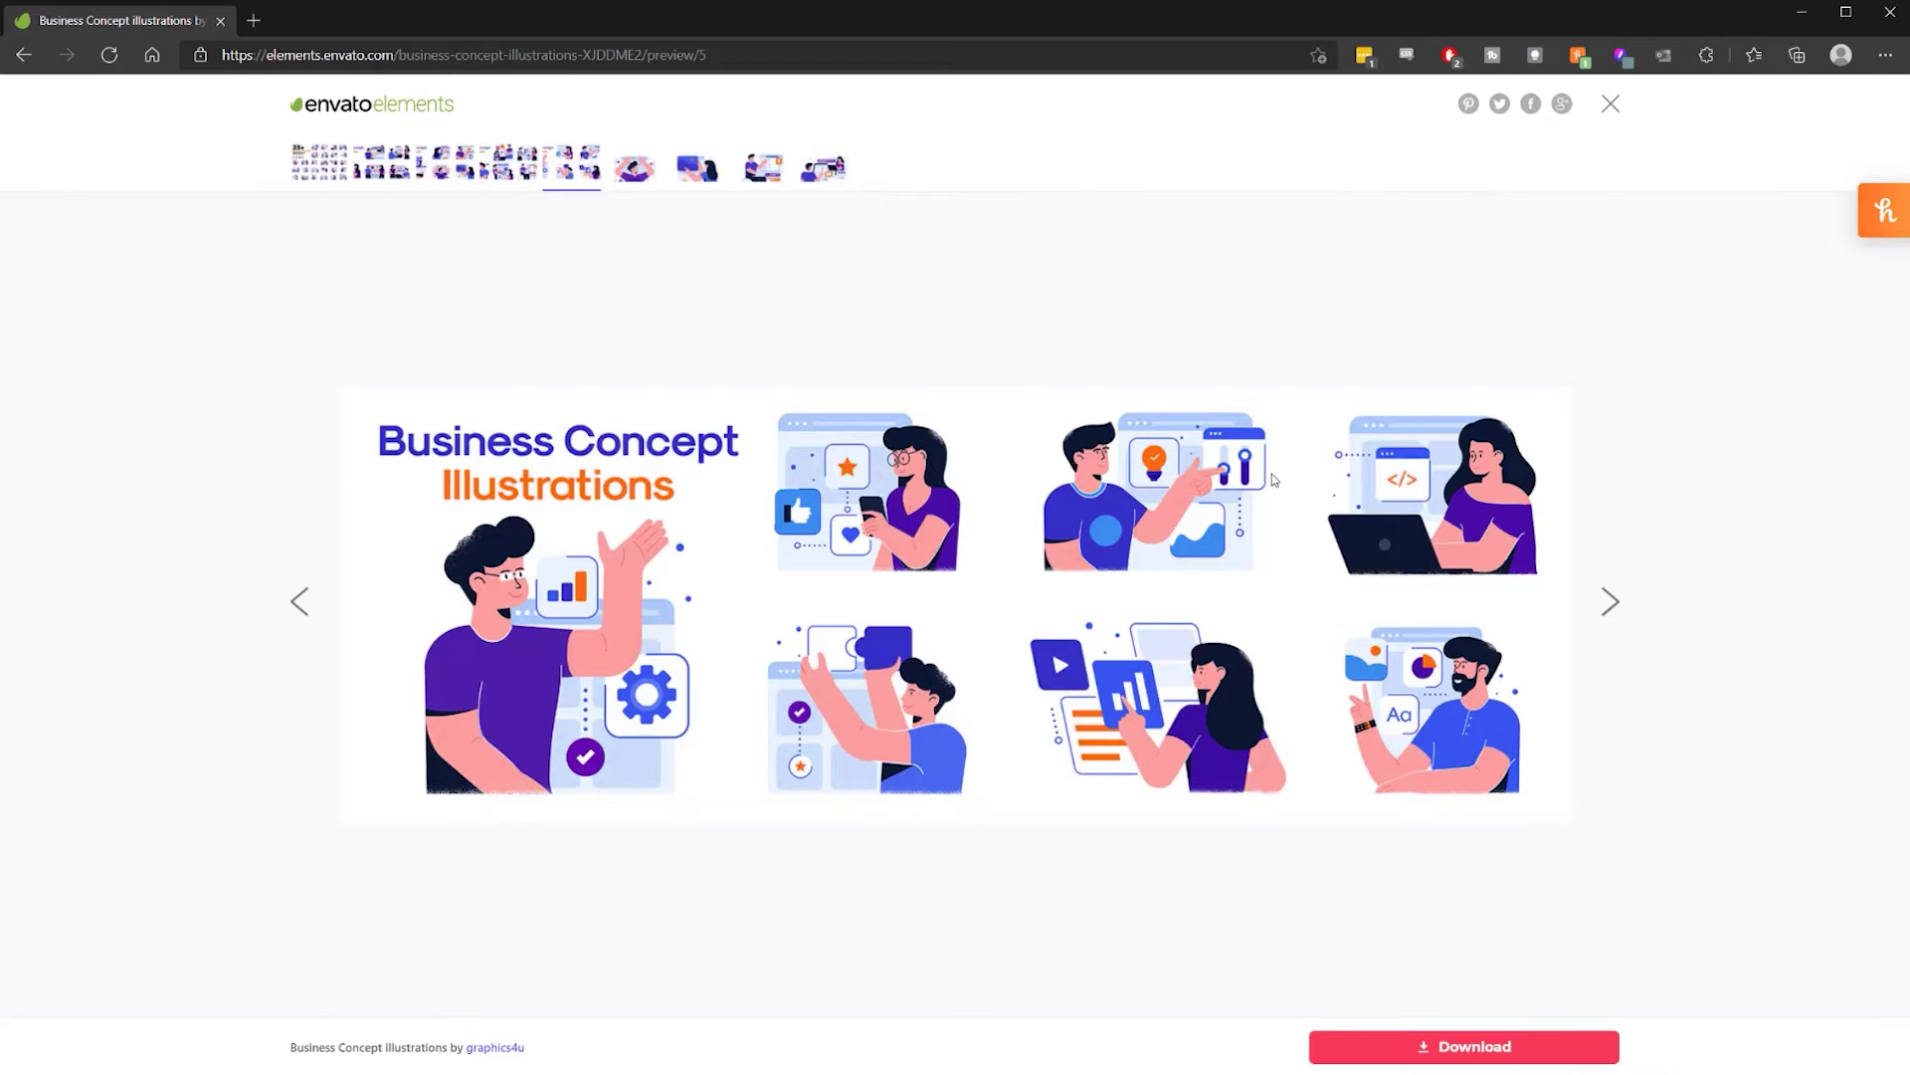
left_click(1606, 106)
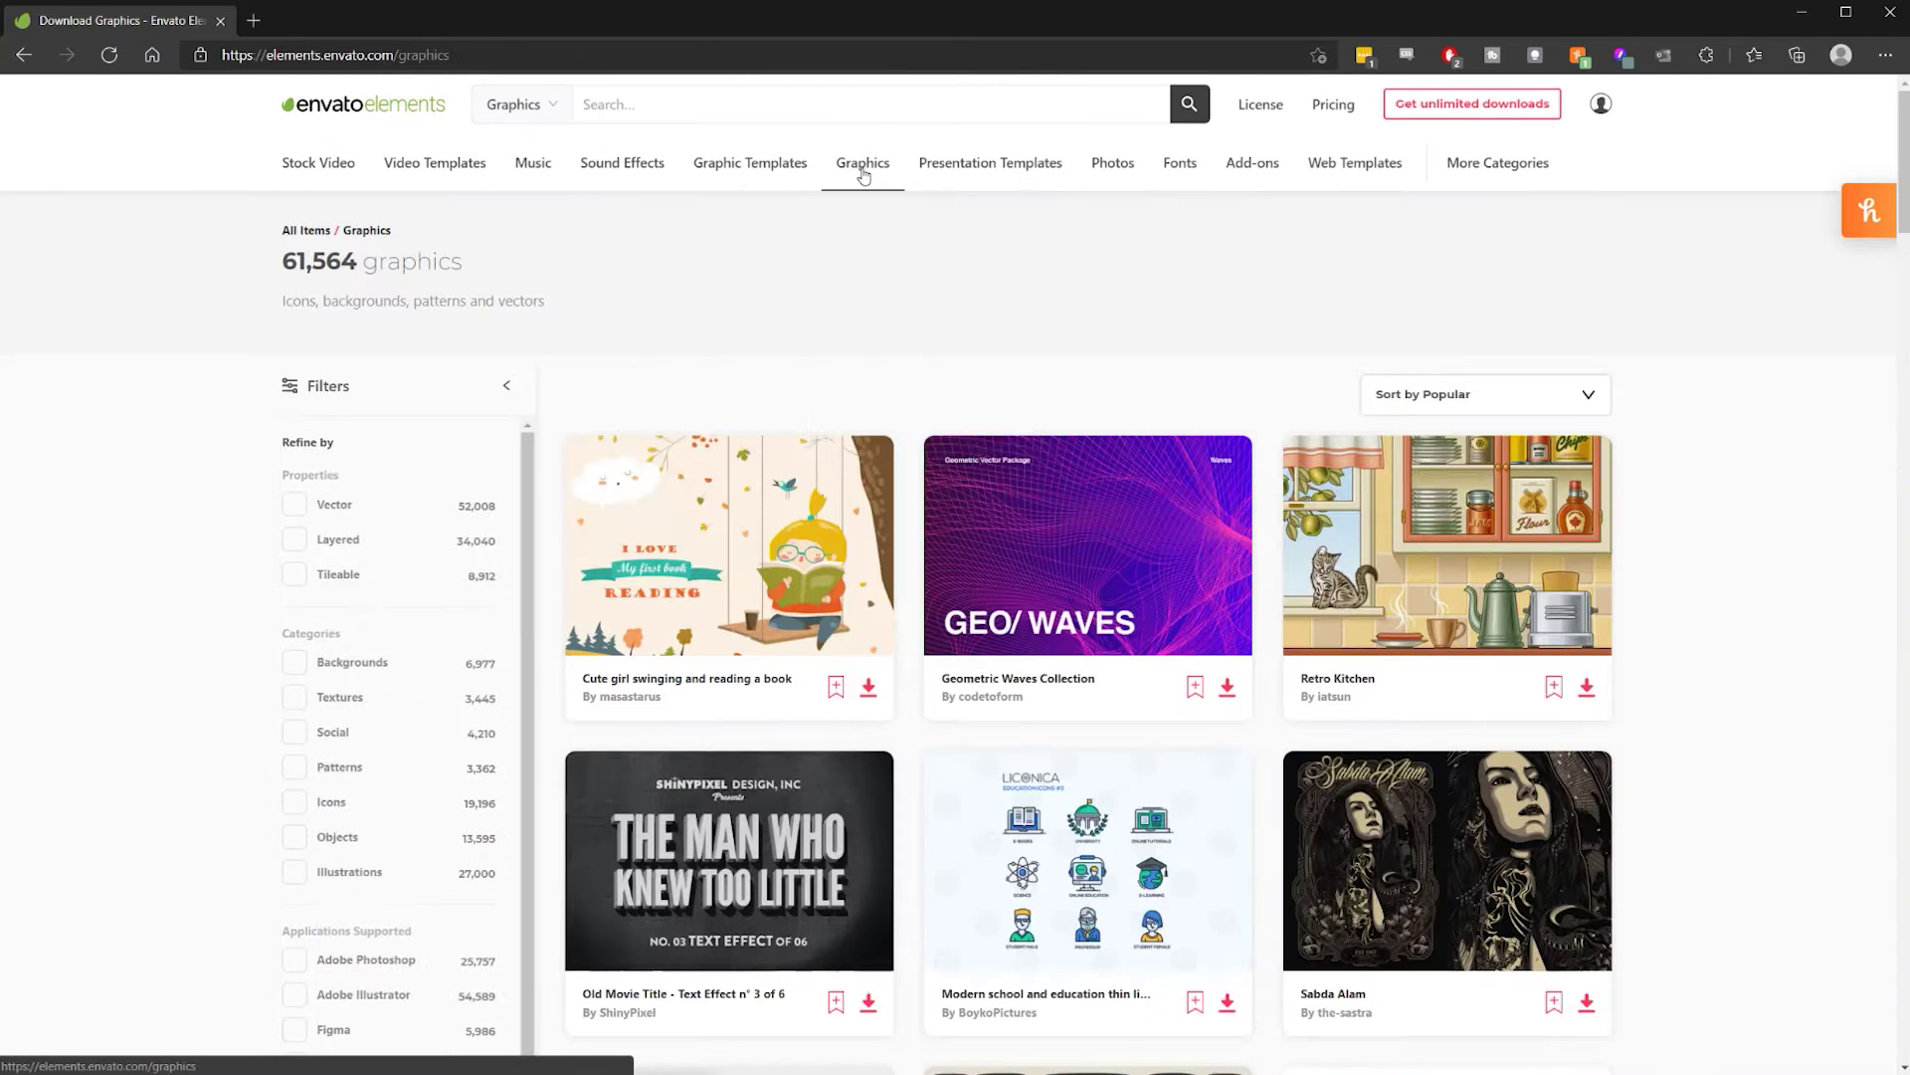
Scroll the Graphics results and filter them to the Icons category.
scroll(908, 707, "down", 6)
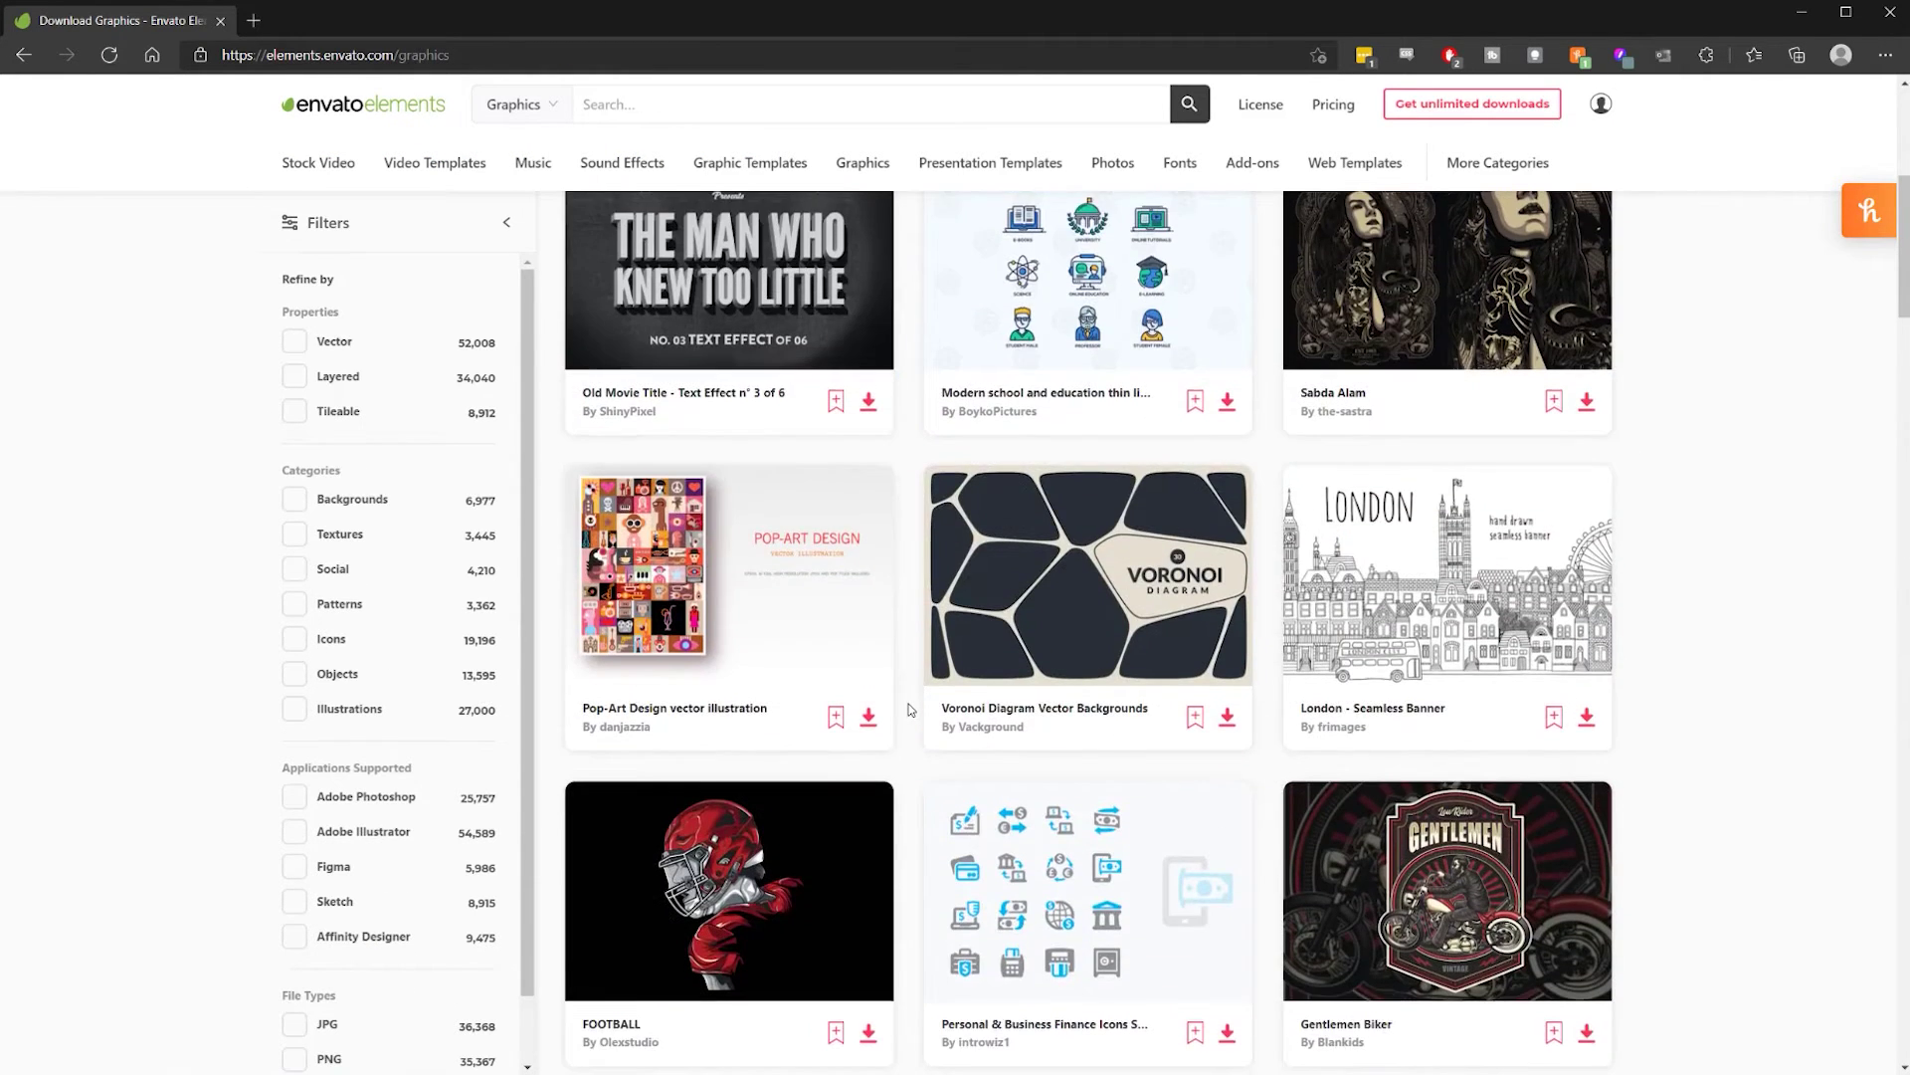
scroll(907, 709, "down", 5)
scroll(908, 708, "up", 7)
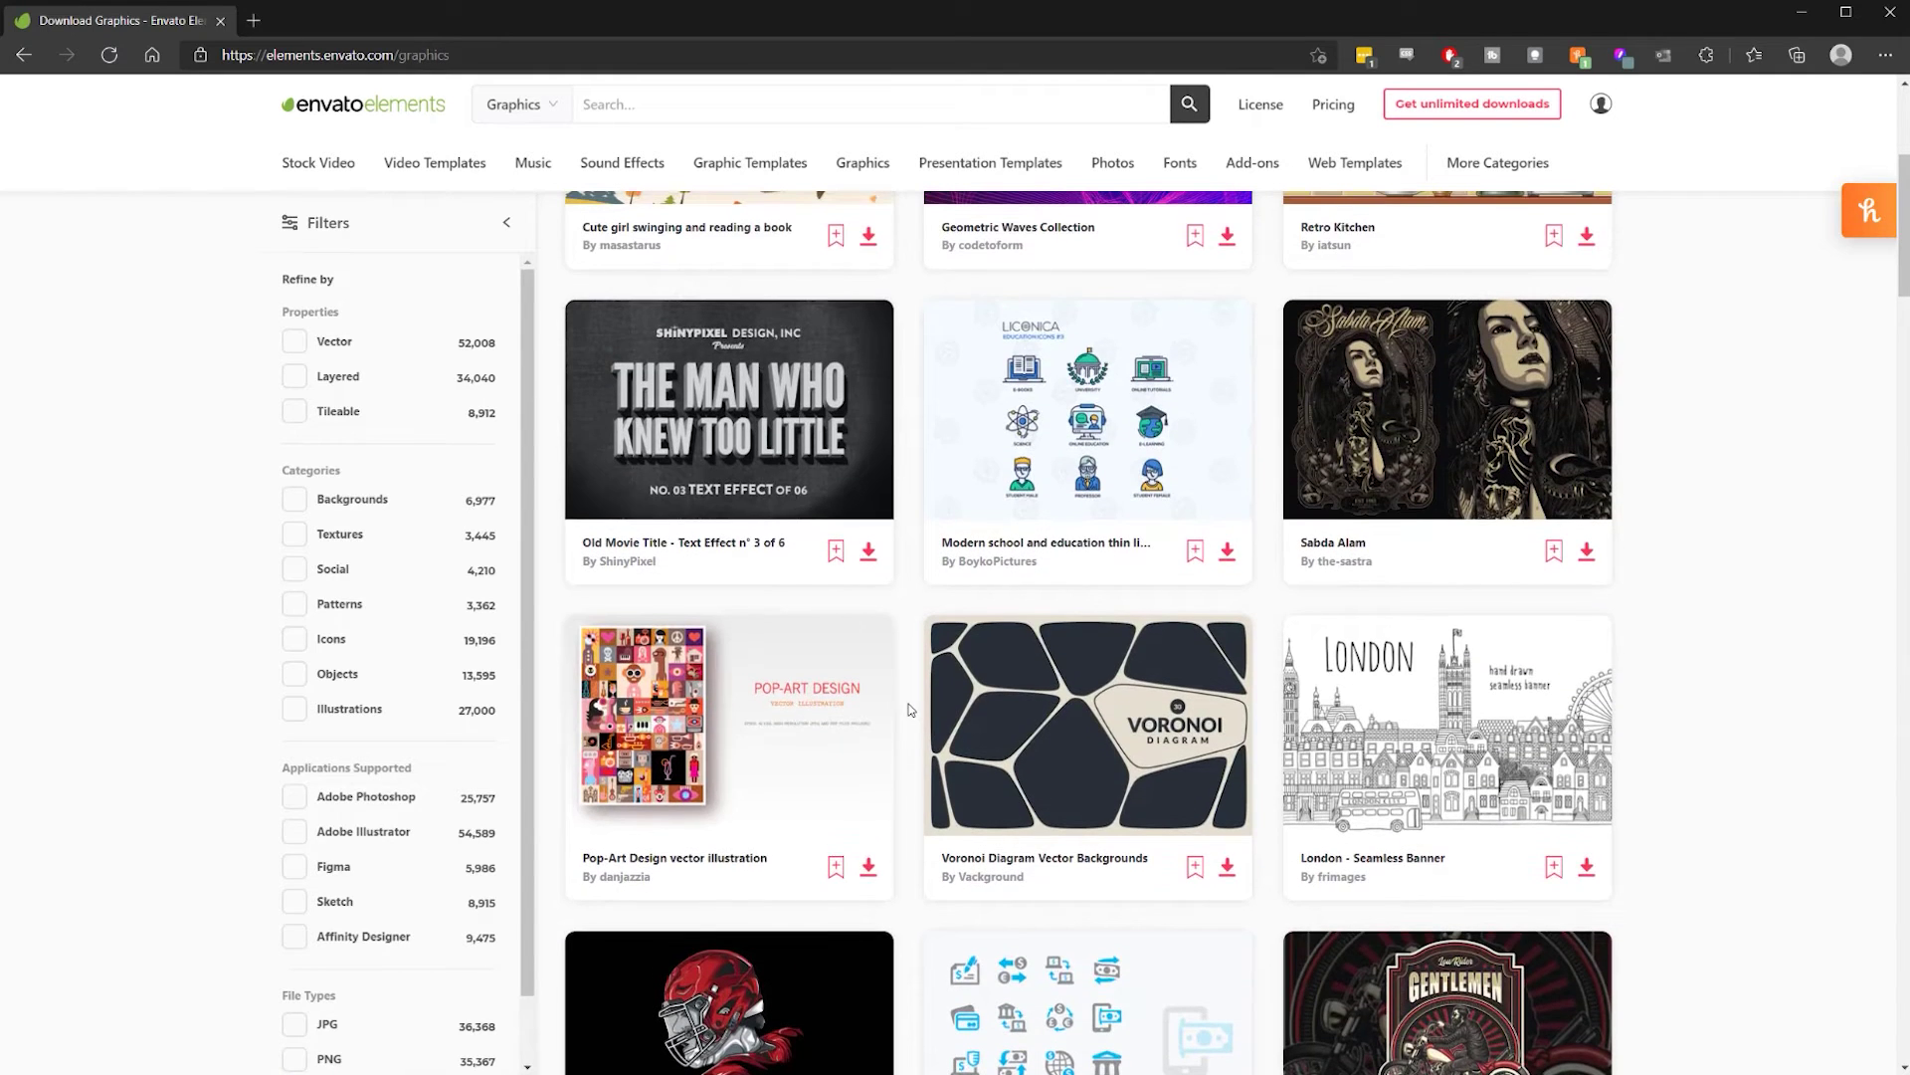
left_click(309, 641)
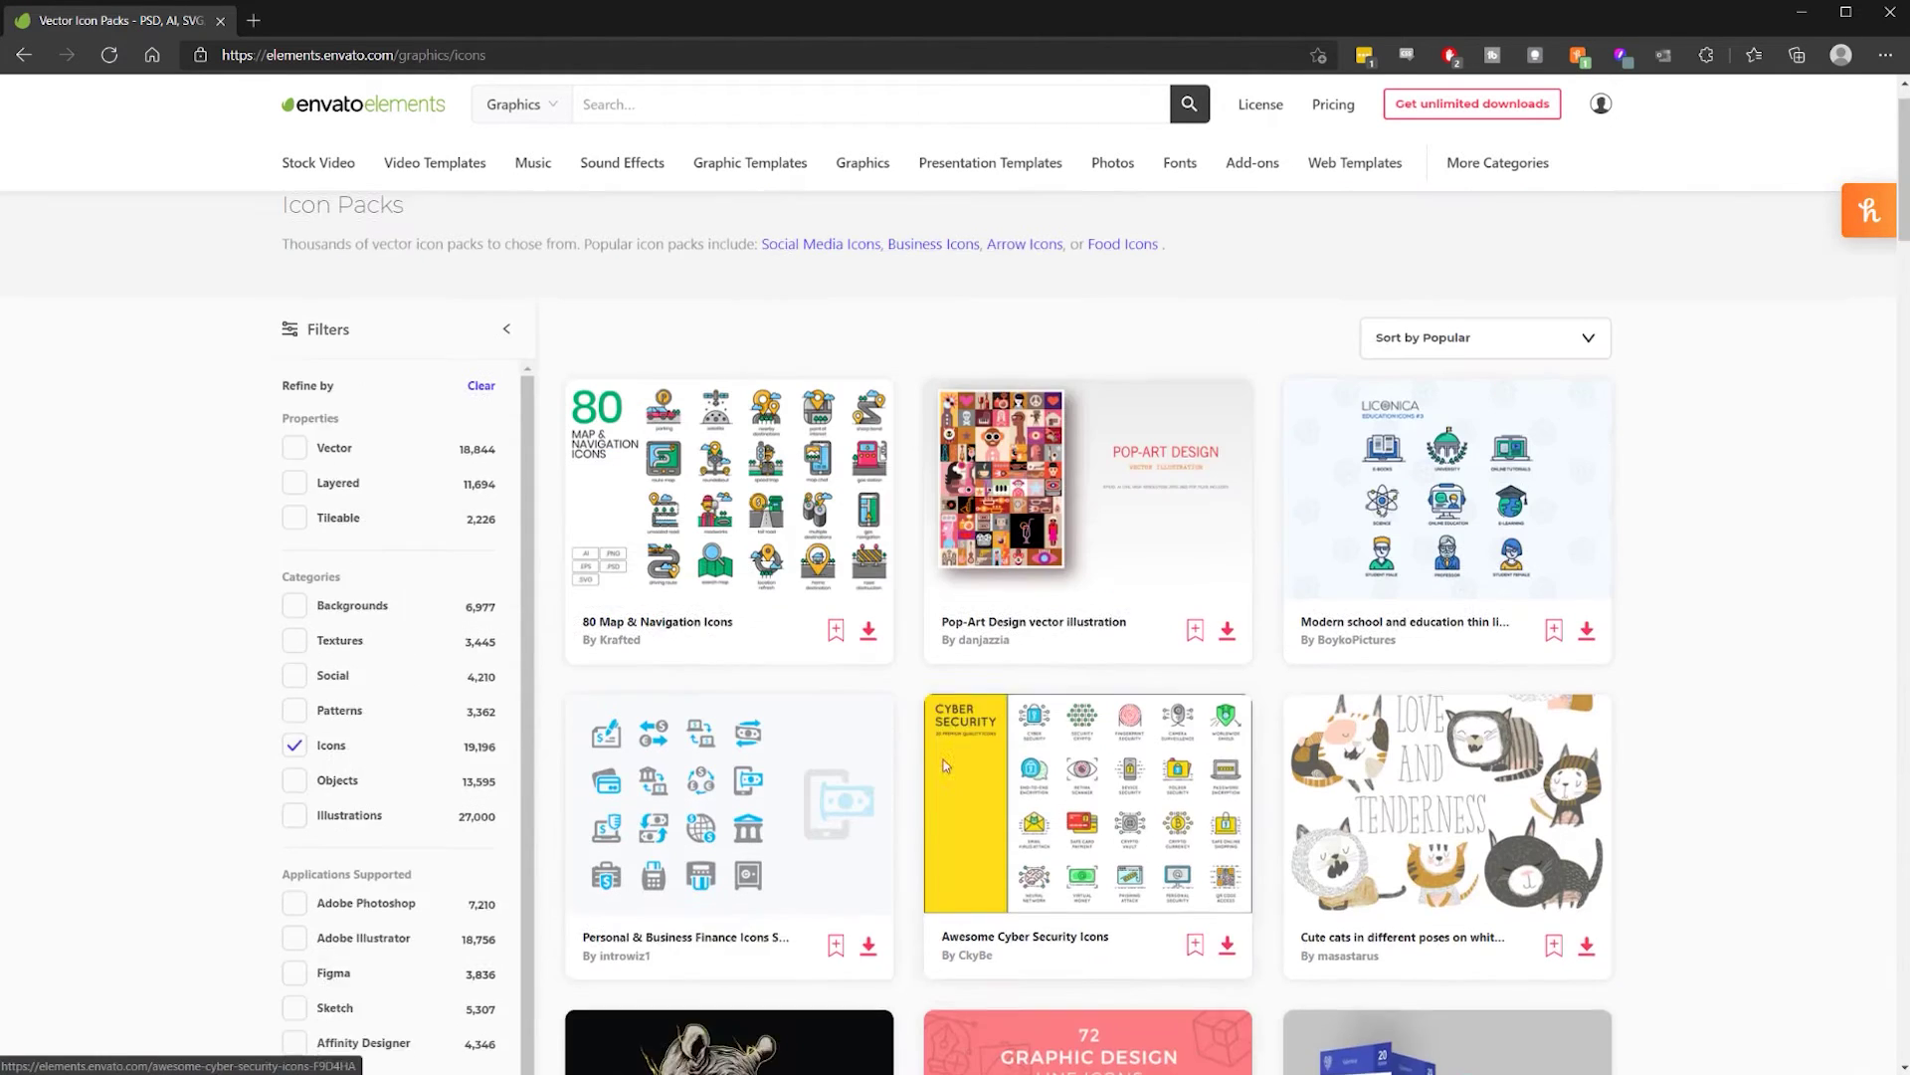
scroll(944, 760, "up", 1)
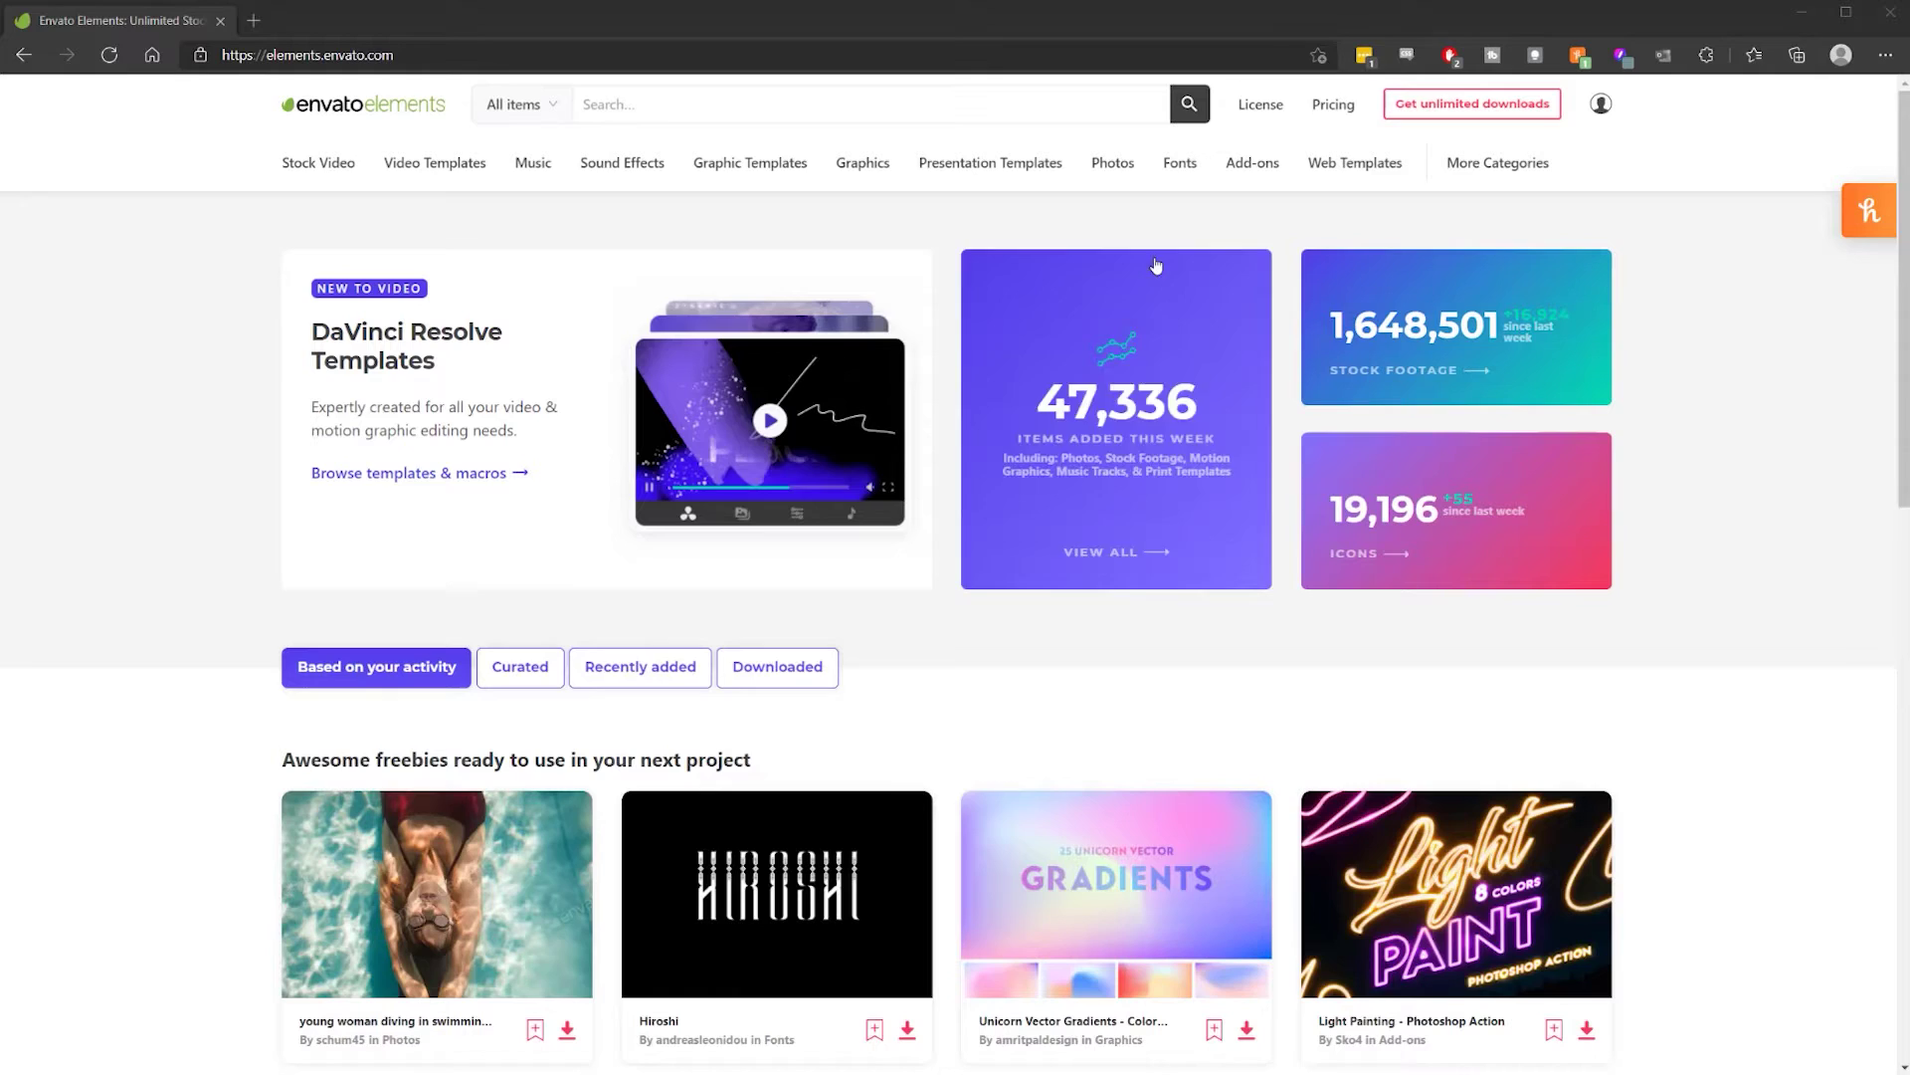
Browse Stock Footage and the After Effects video templates.
left_click(328, 164)
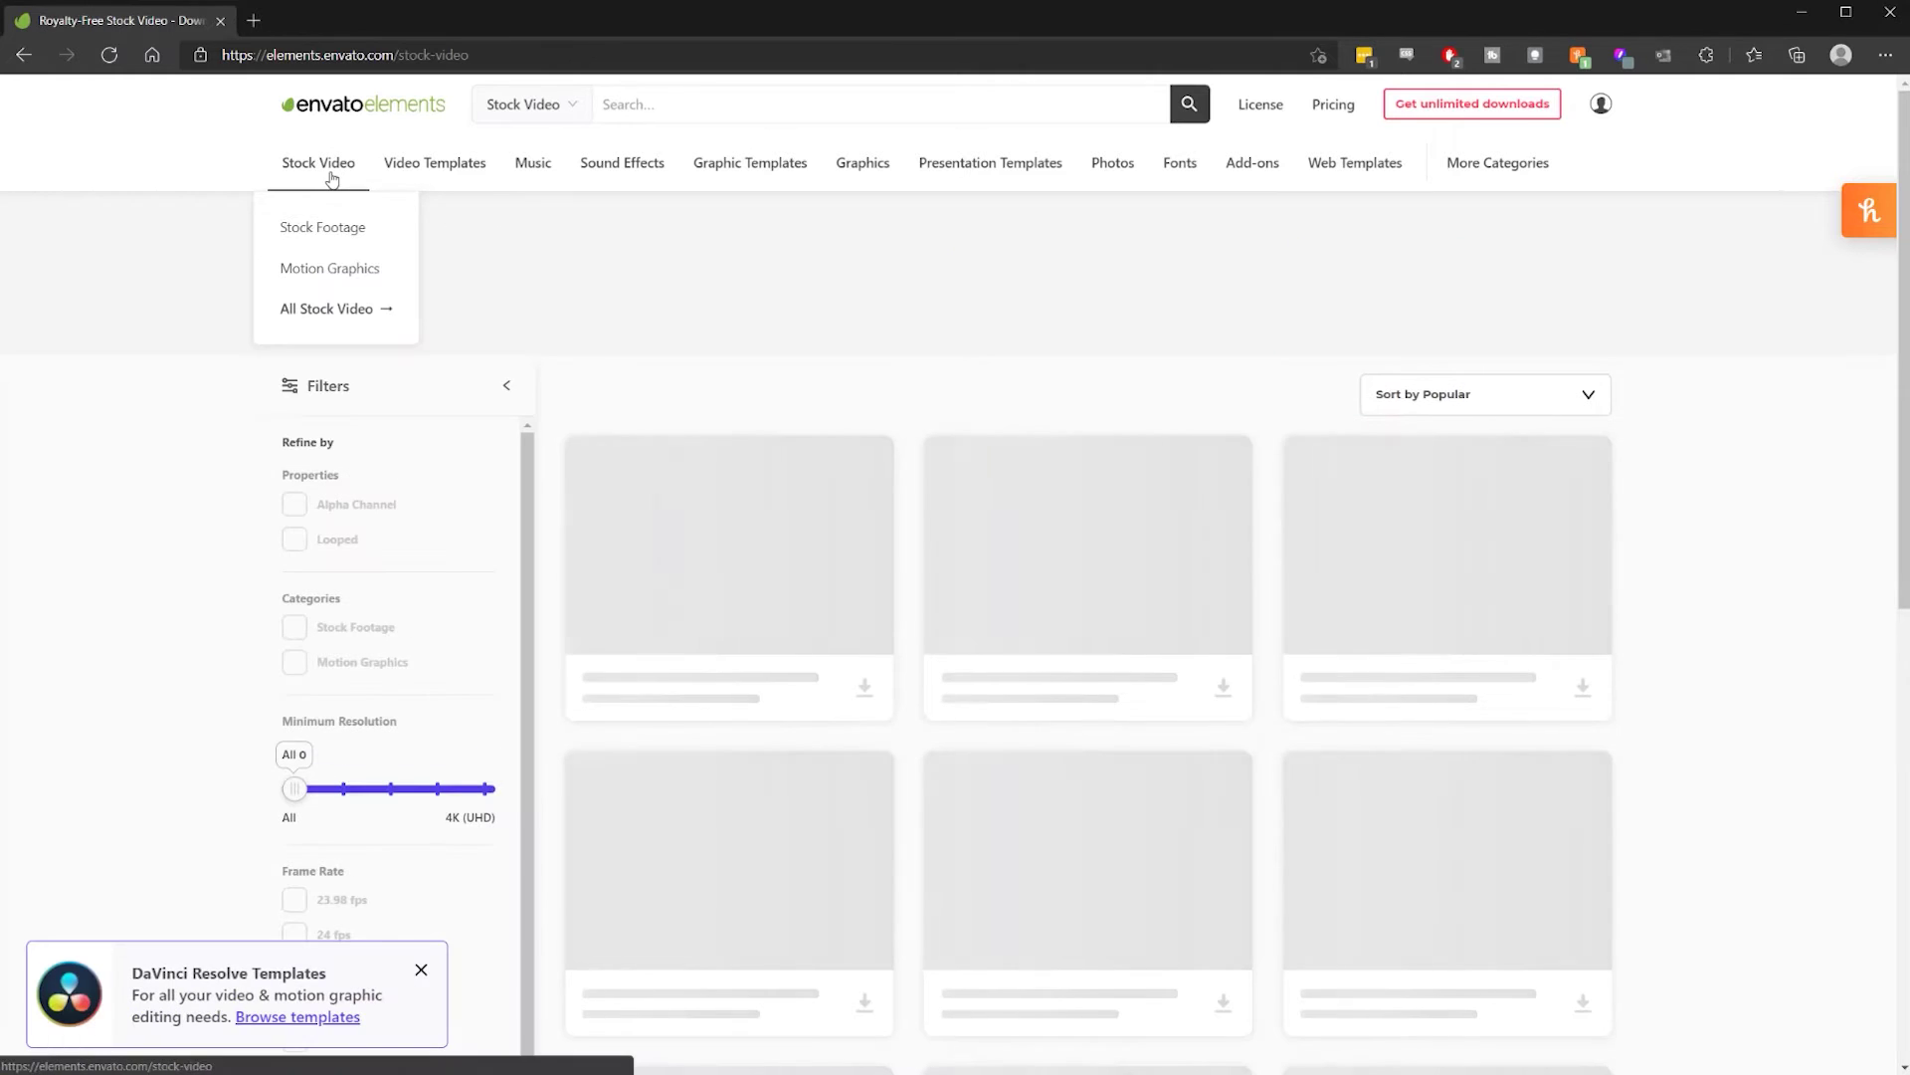
left_click(323, 227)
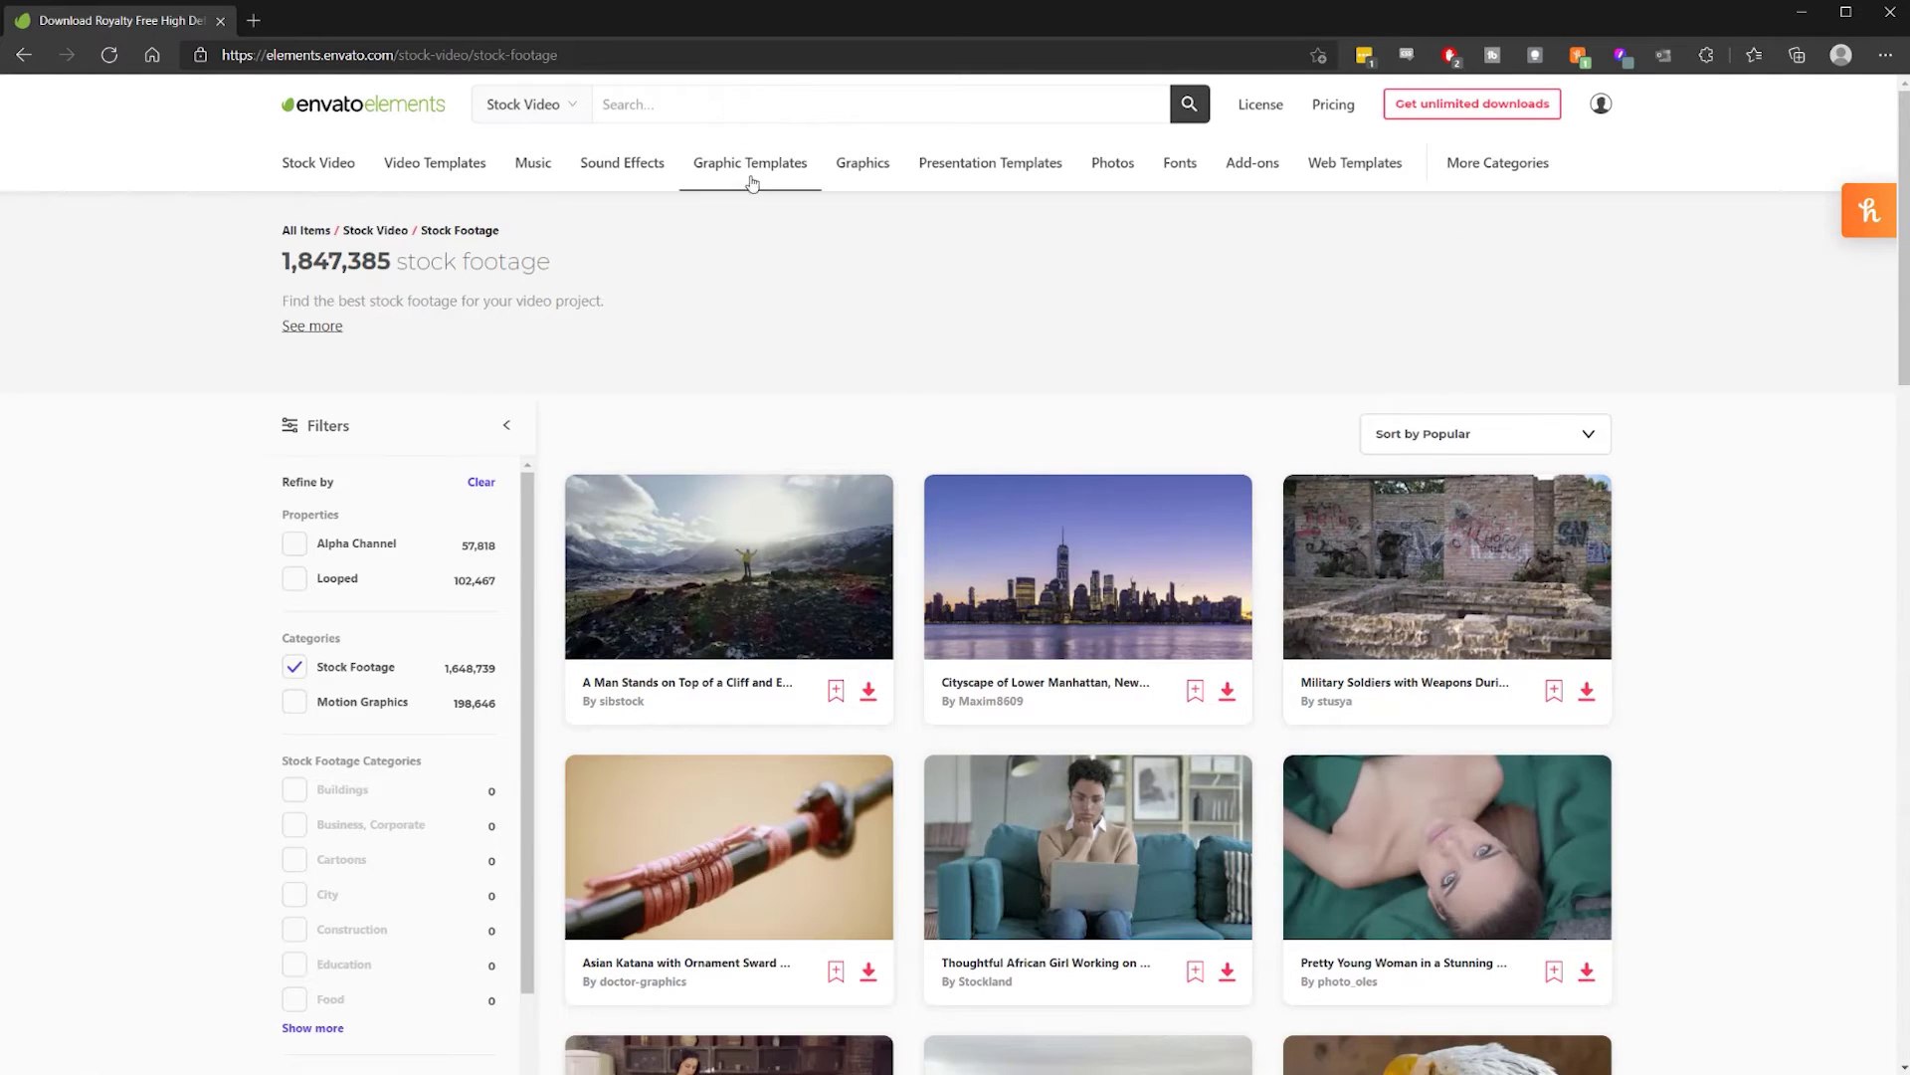
left_click(426, 222)
scroll(1088, 597, "down", 3)
Browse the Music, Sound Effects and Graphic Templates sections.
left_click(527, 167)
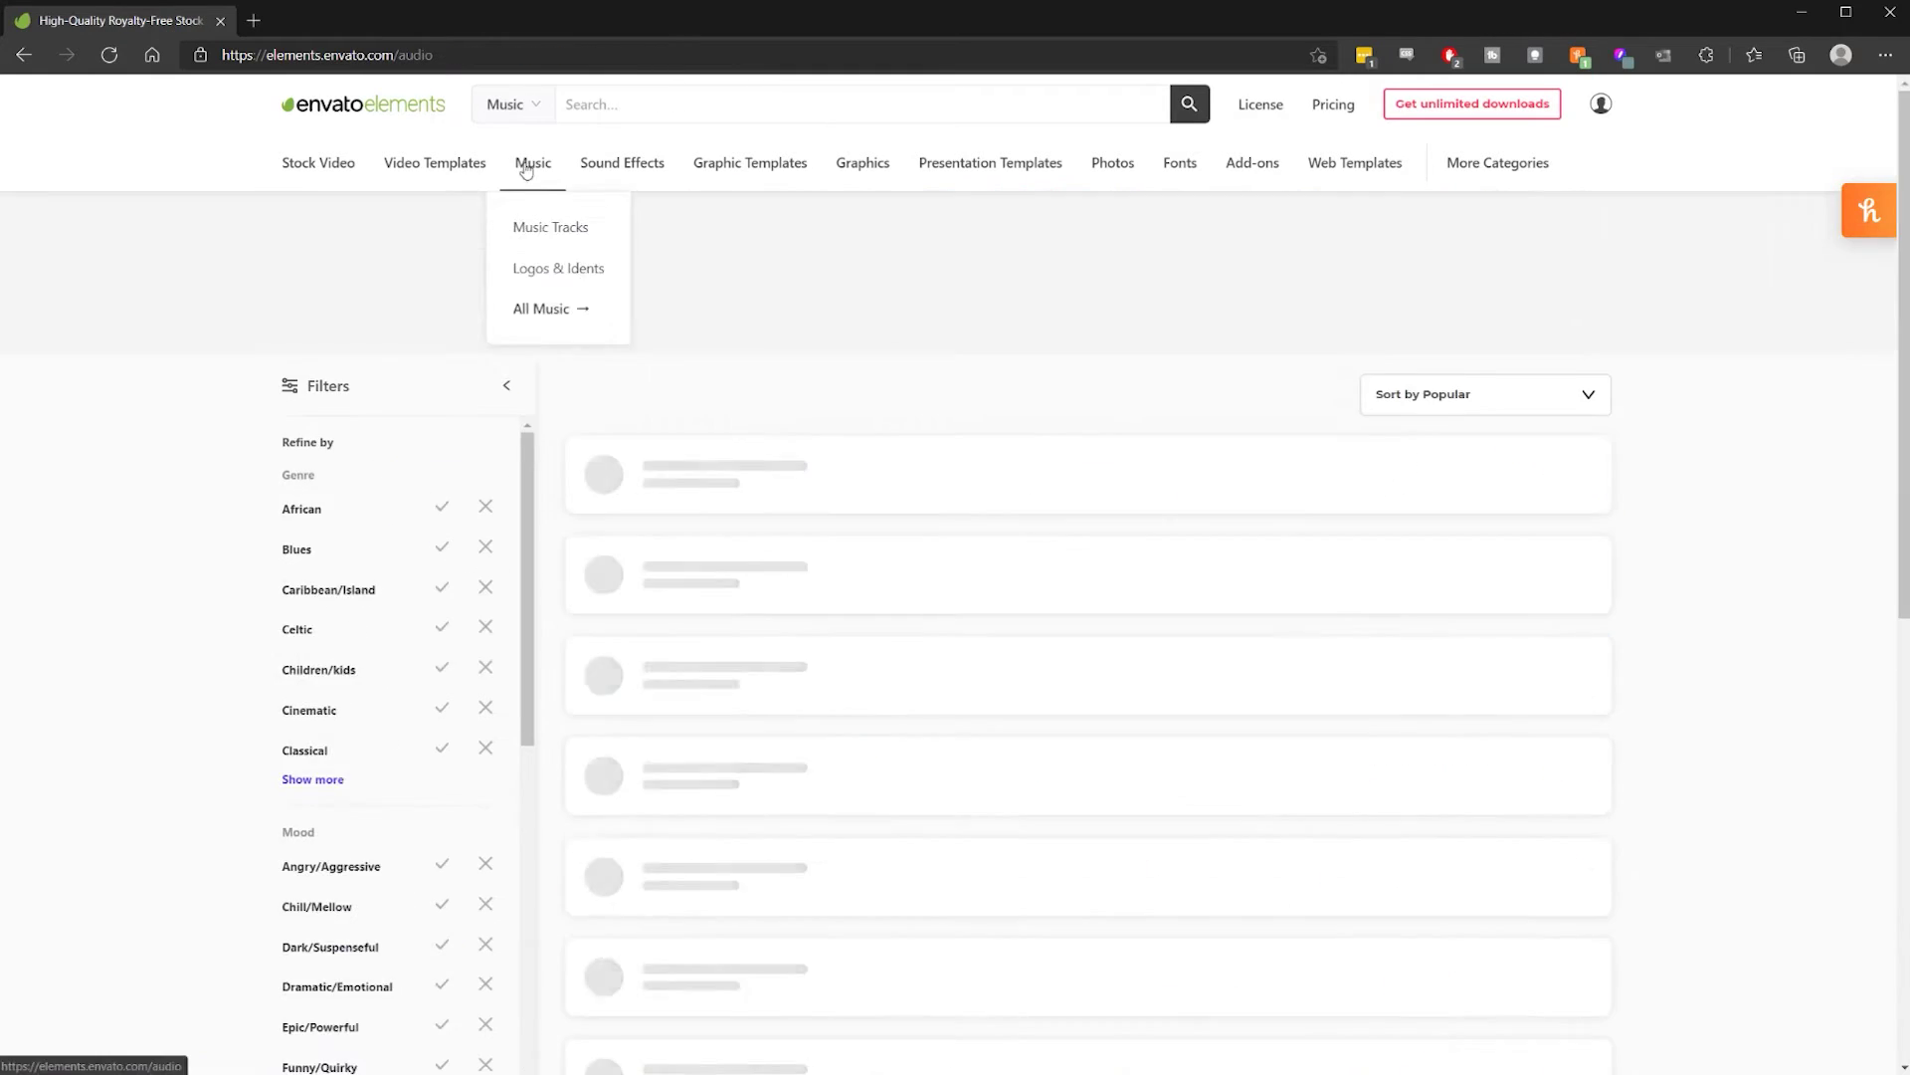
scroll(759, 413, "down", 2)
left_click(621, 162)
scroll(982, 448, "down", 4)
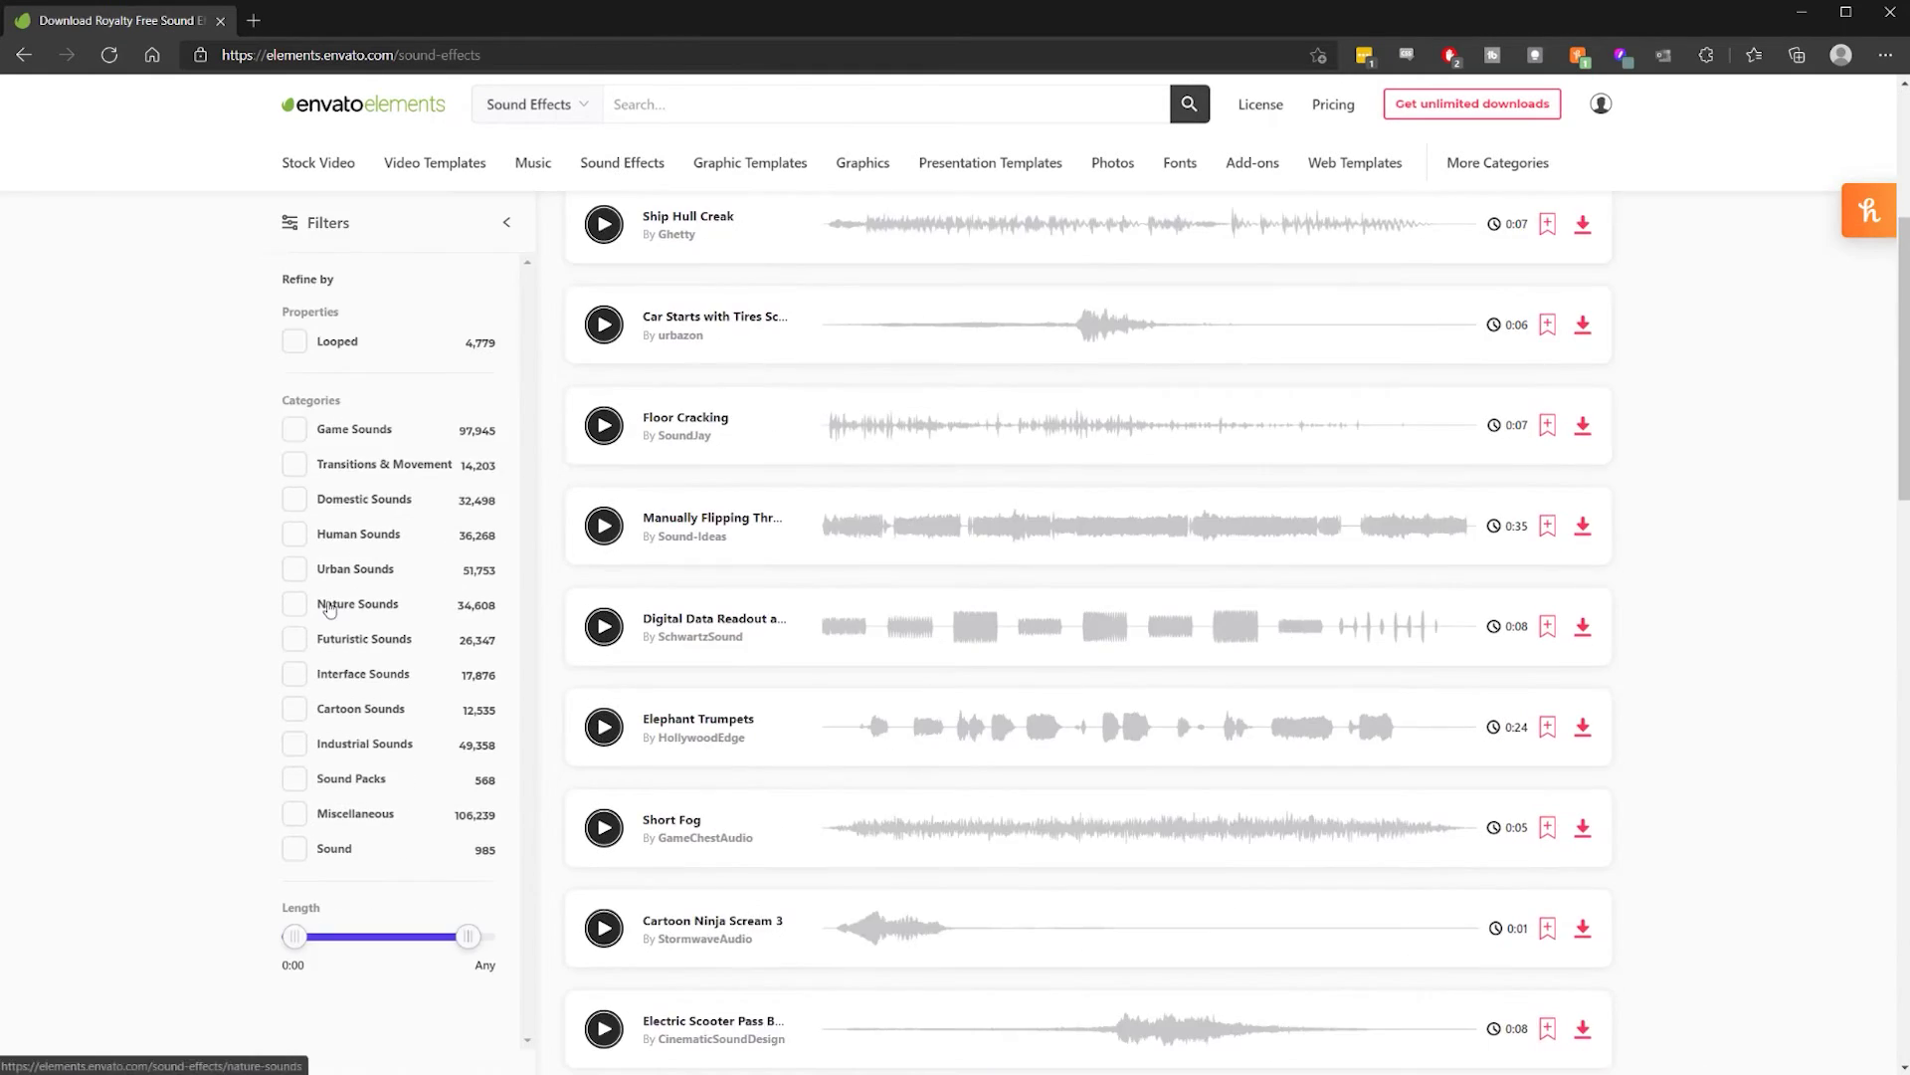
scroll(329, 609, "up", 5)
left_click(750, 162)
scroll(832, 603, "down", 8)
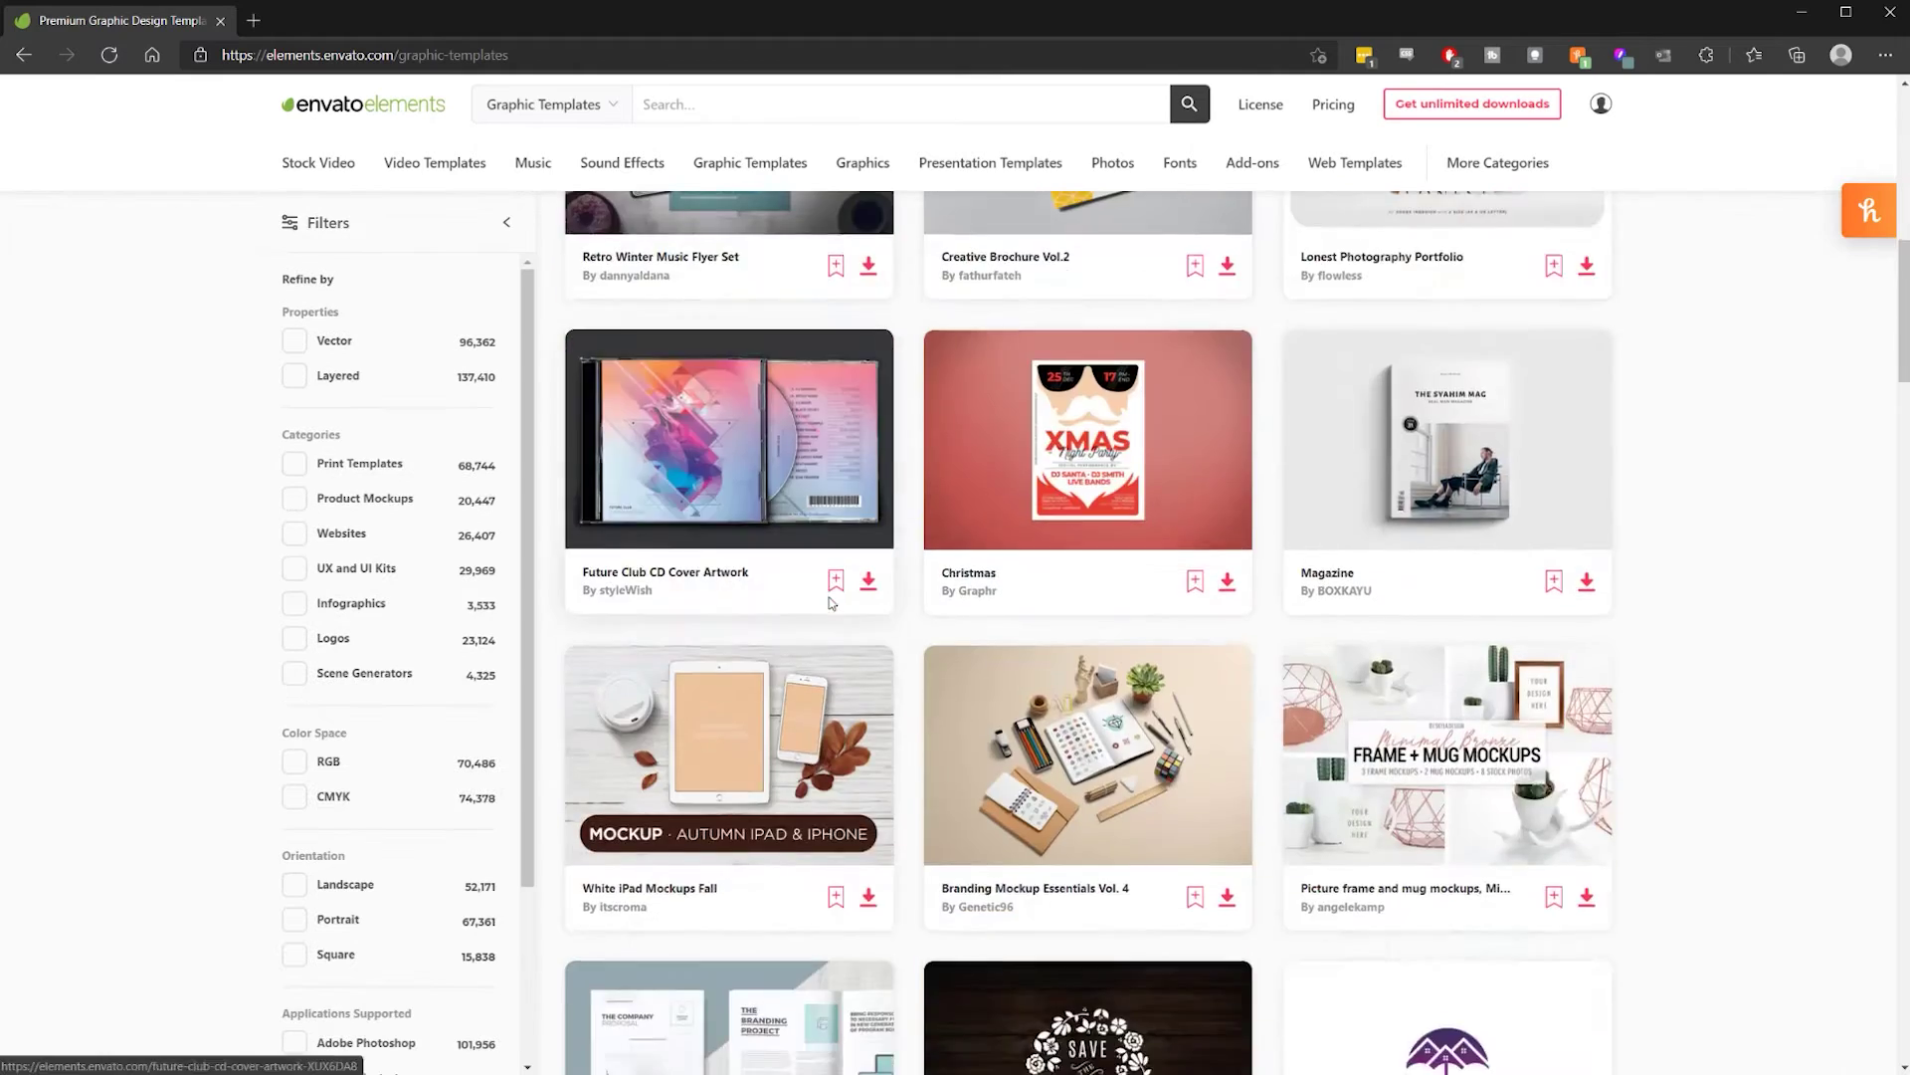
scroll(832, 602, "up", 8)
Open Presentation Templates narrowed to PowerPoint templates.
left_click(975, 164)
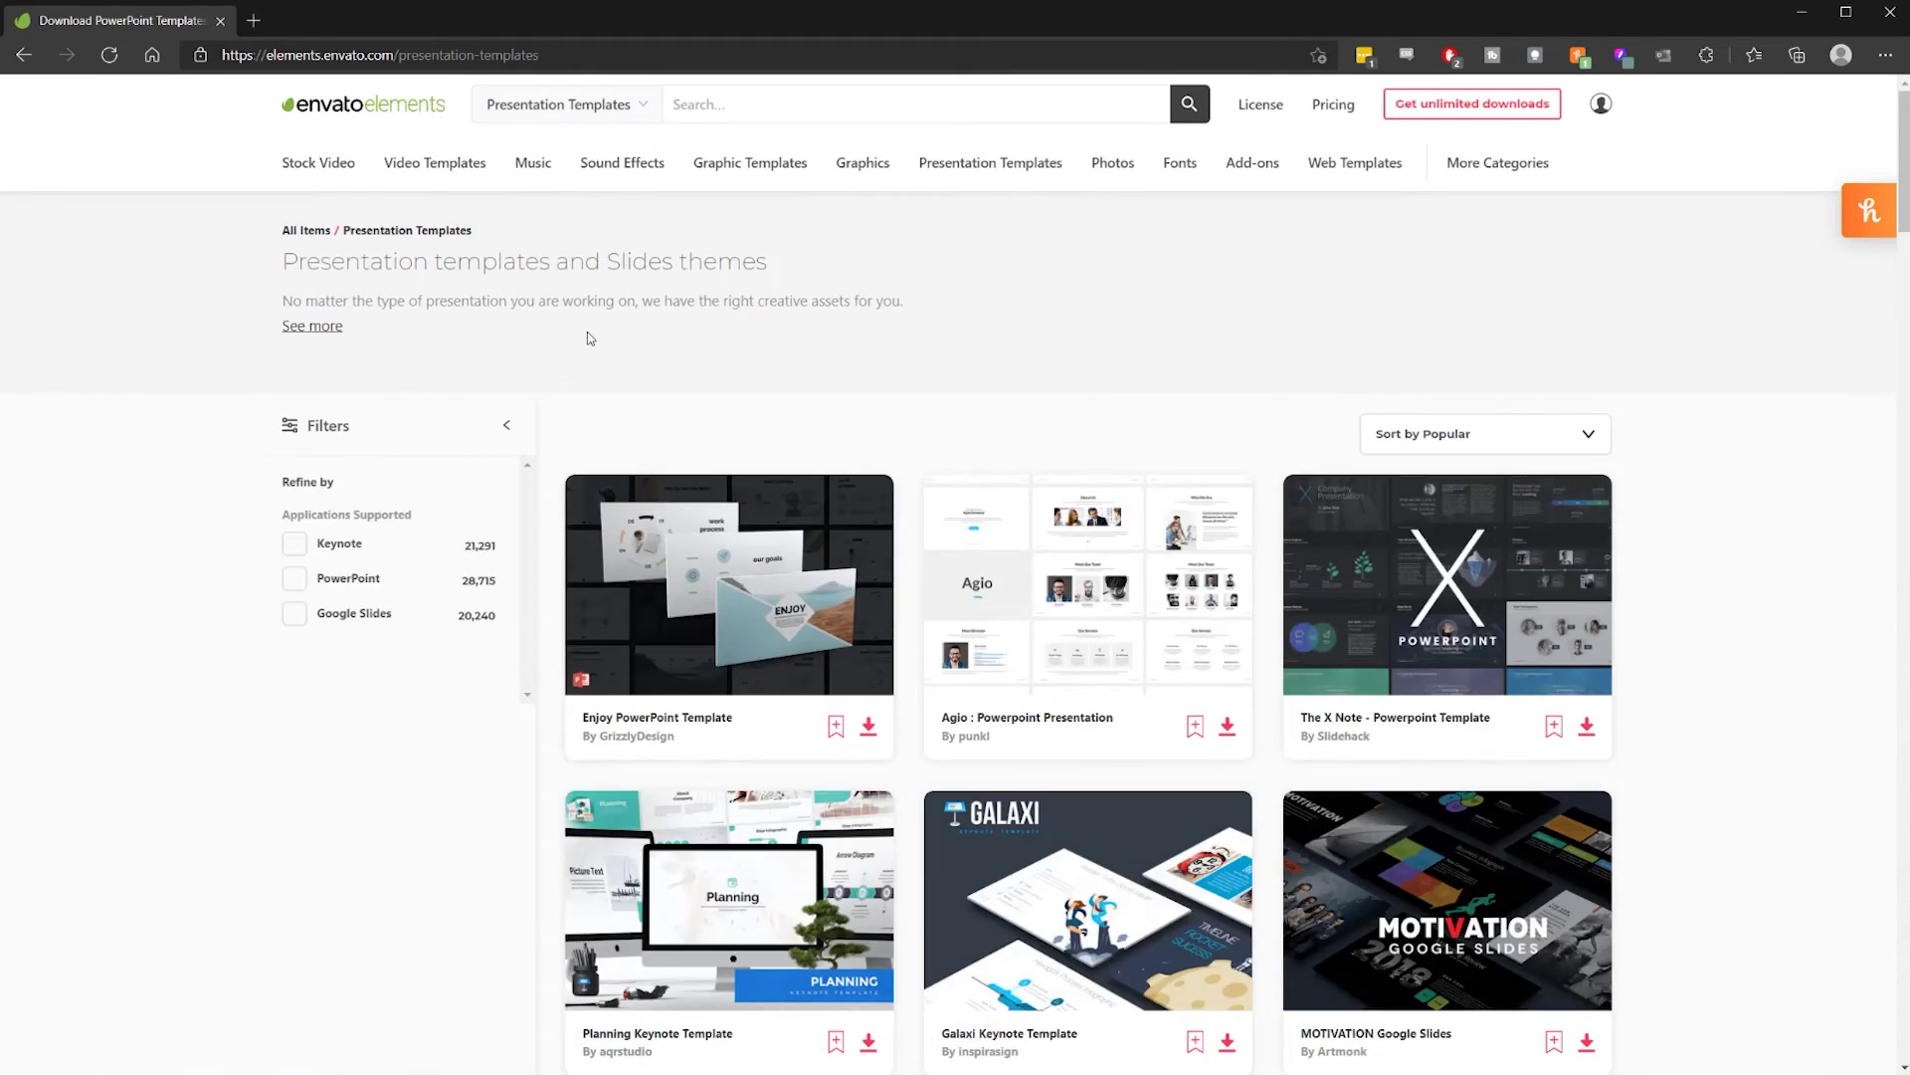
left_click(294, 578)
scroll(1087, 597, "down", 4)
Look through Photos and Fonts, then open the Add-ons > Brushes page.
left_click(1112, 162)
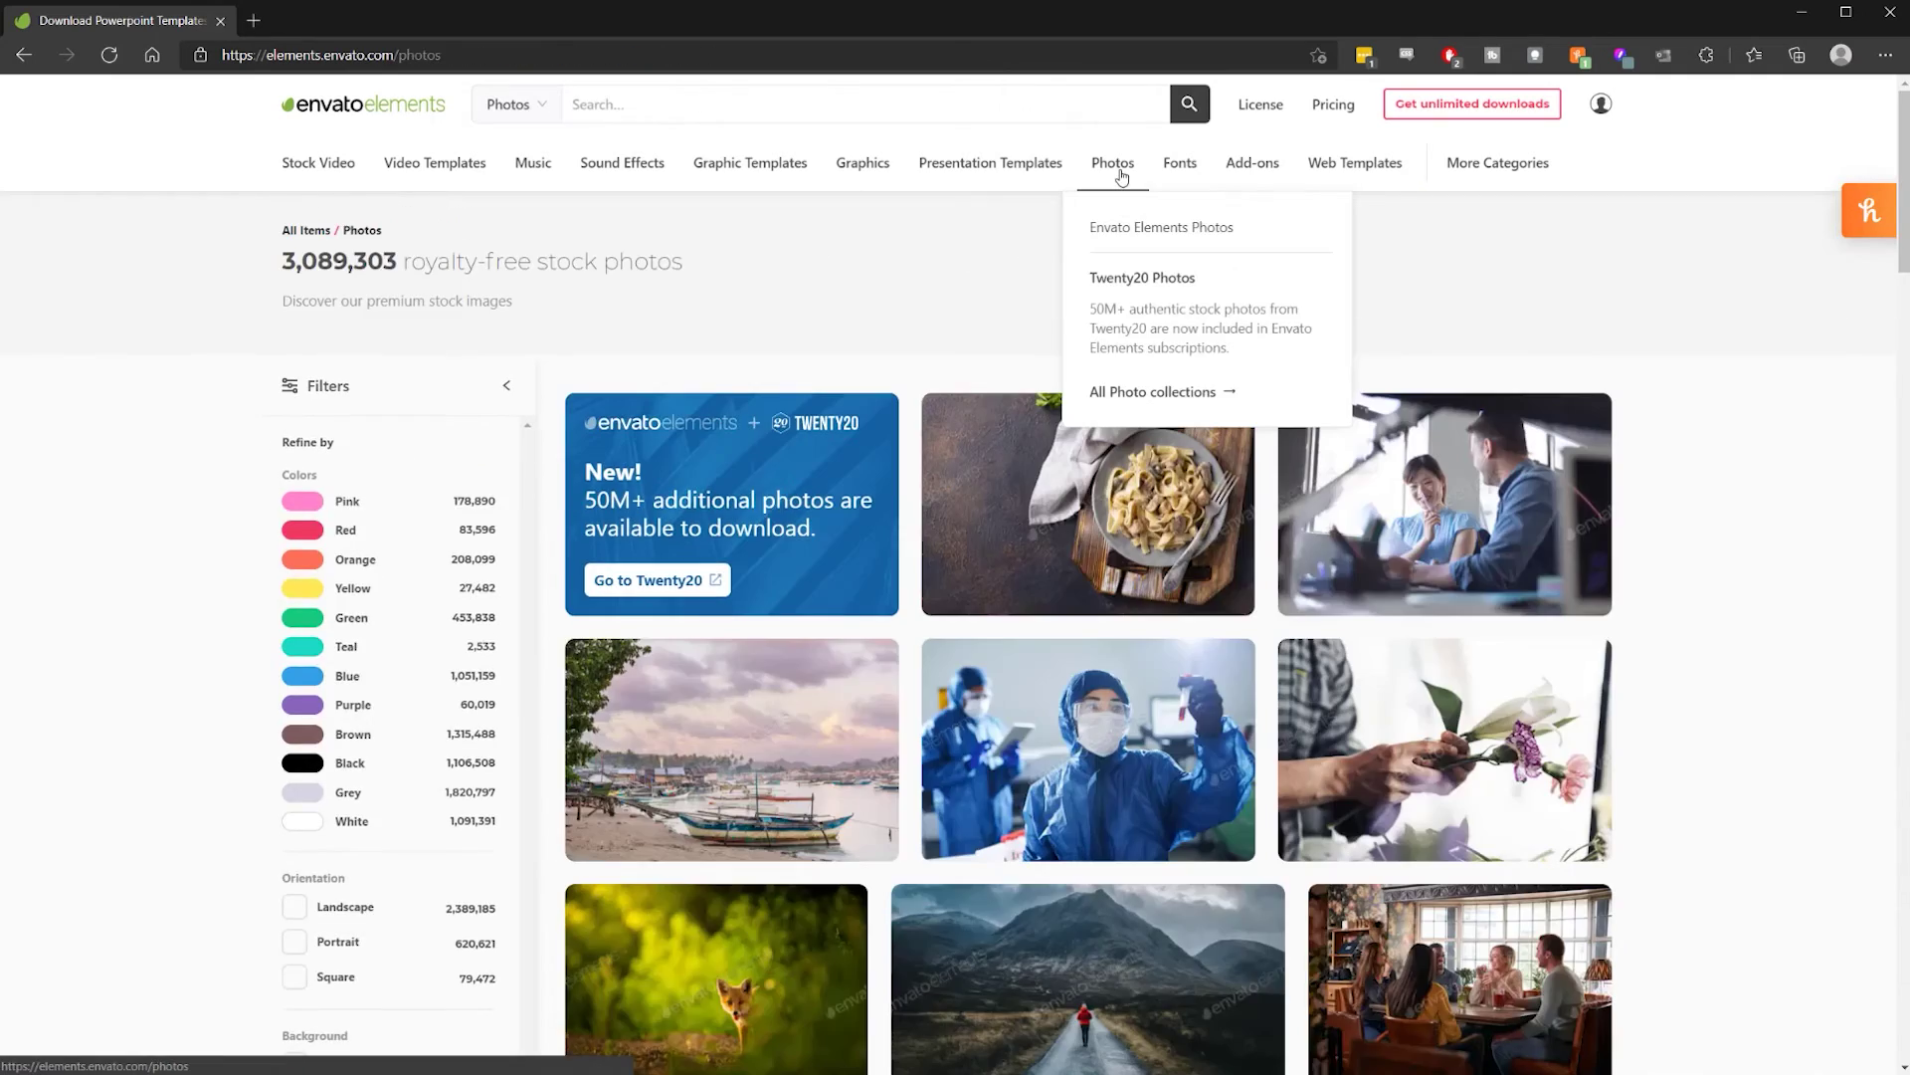
left_click(1179, 163)
scroll(933, 506, "down", 8)
scroll(934, 506, "up", 8)
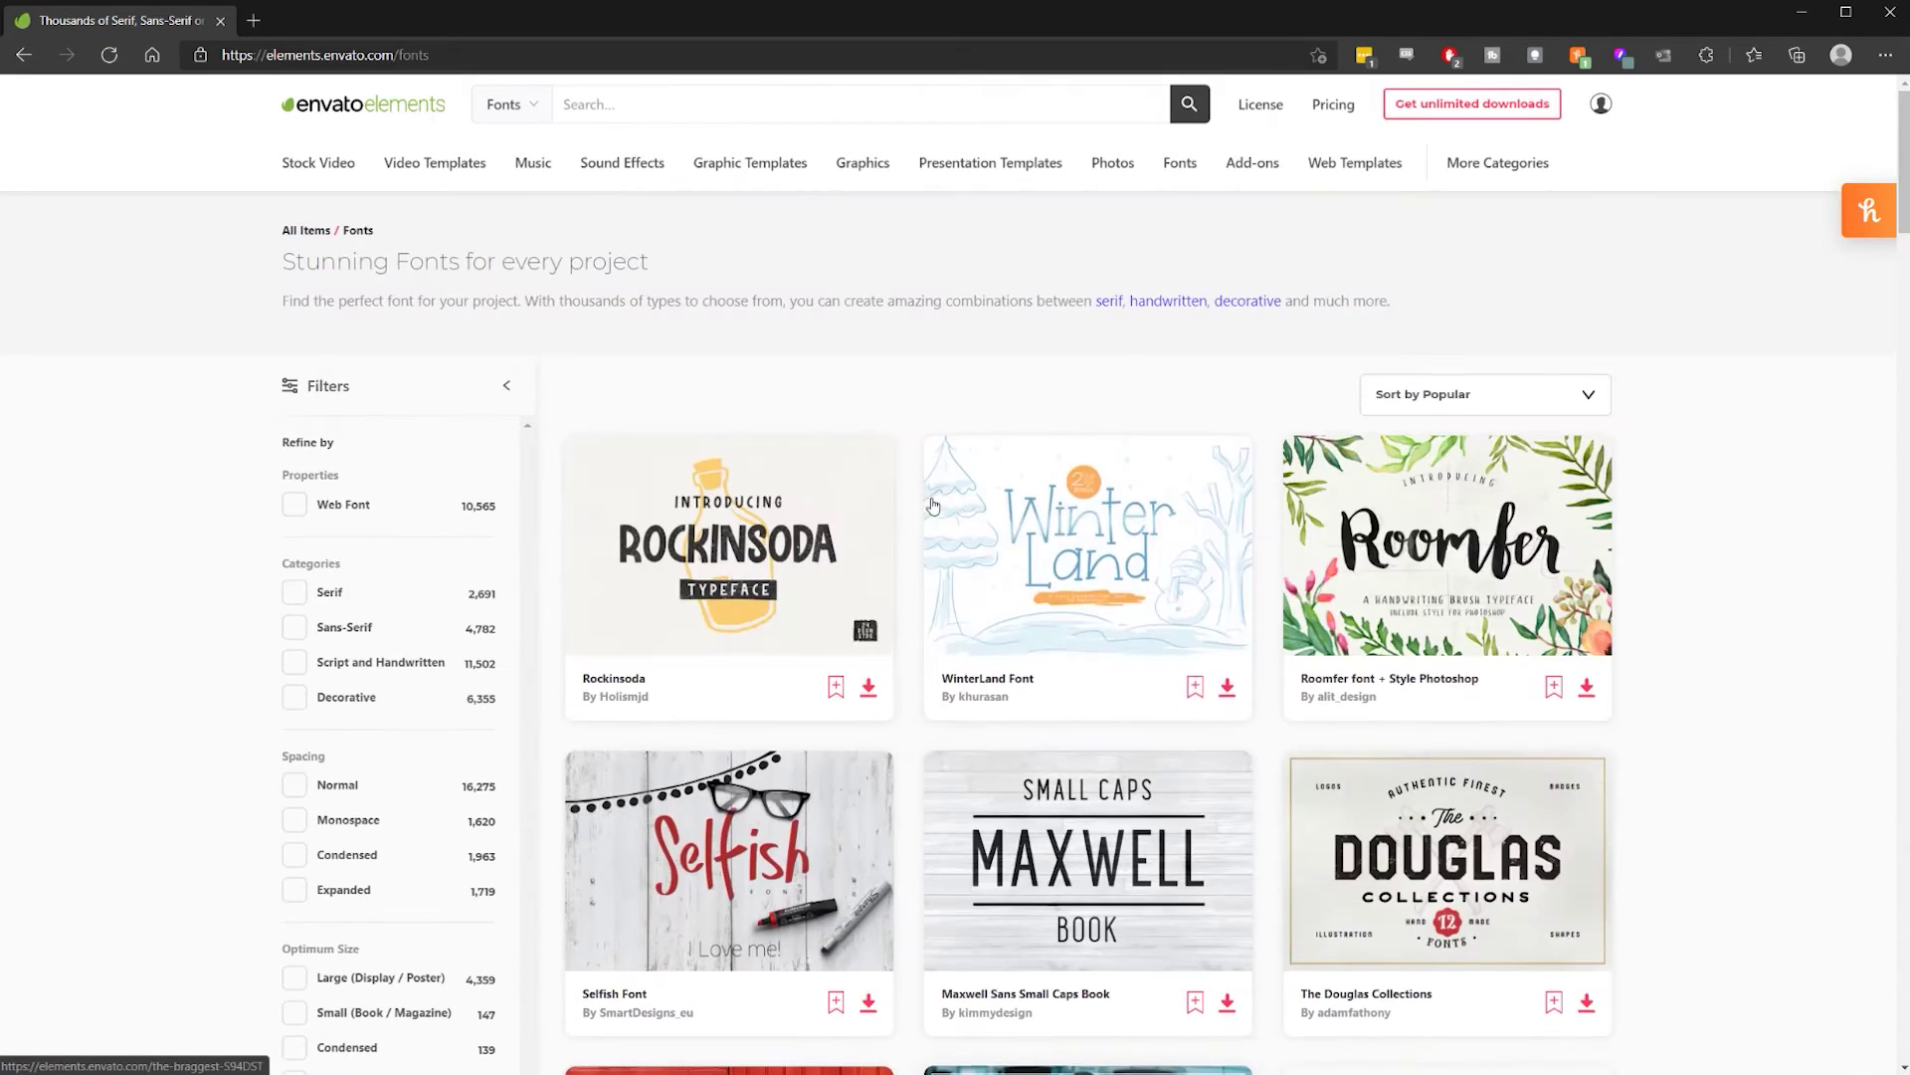
mouse_move(1251, 164)
left_click(1250, 267)
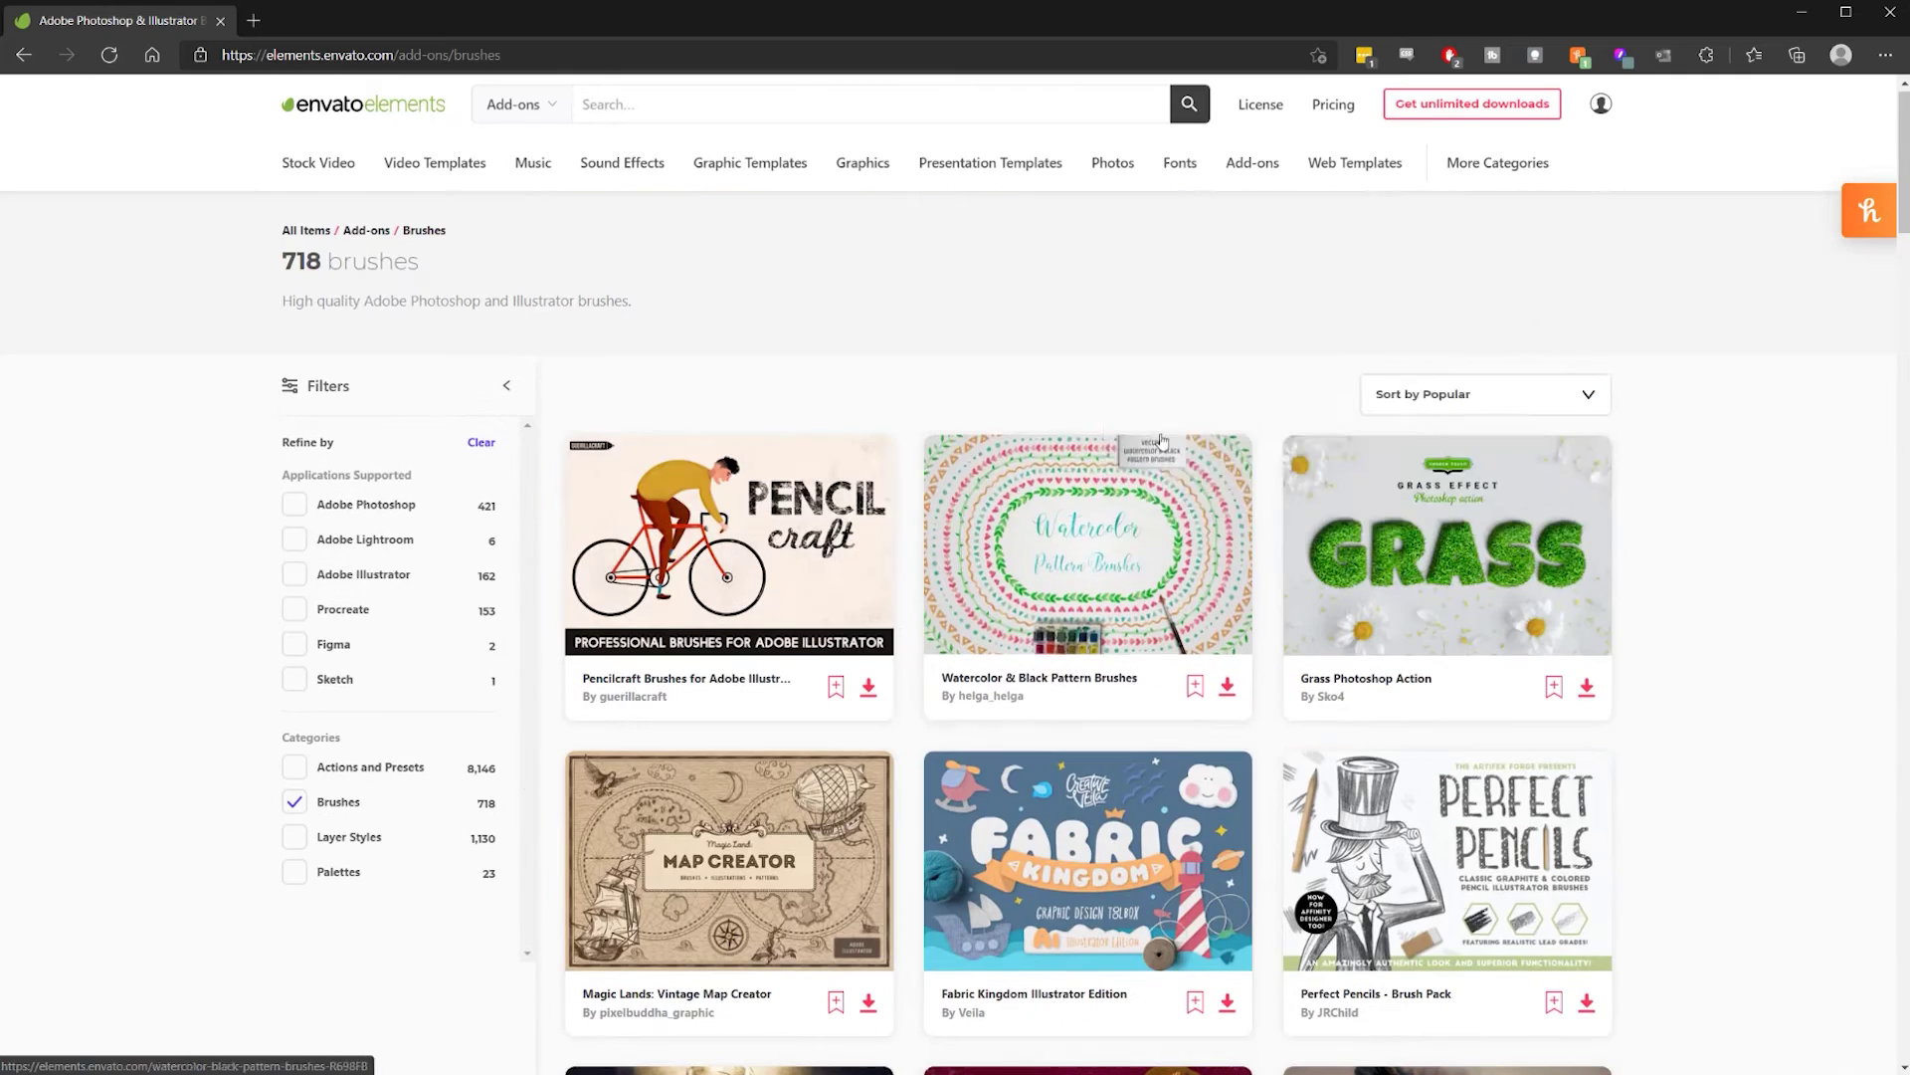
mouse_move(1503, 164)
mouse_move(1189, 383)
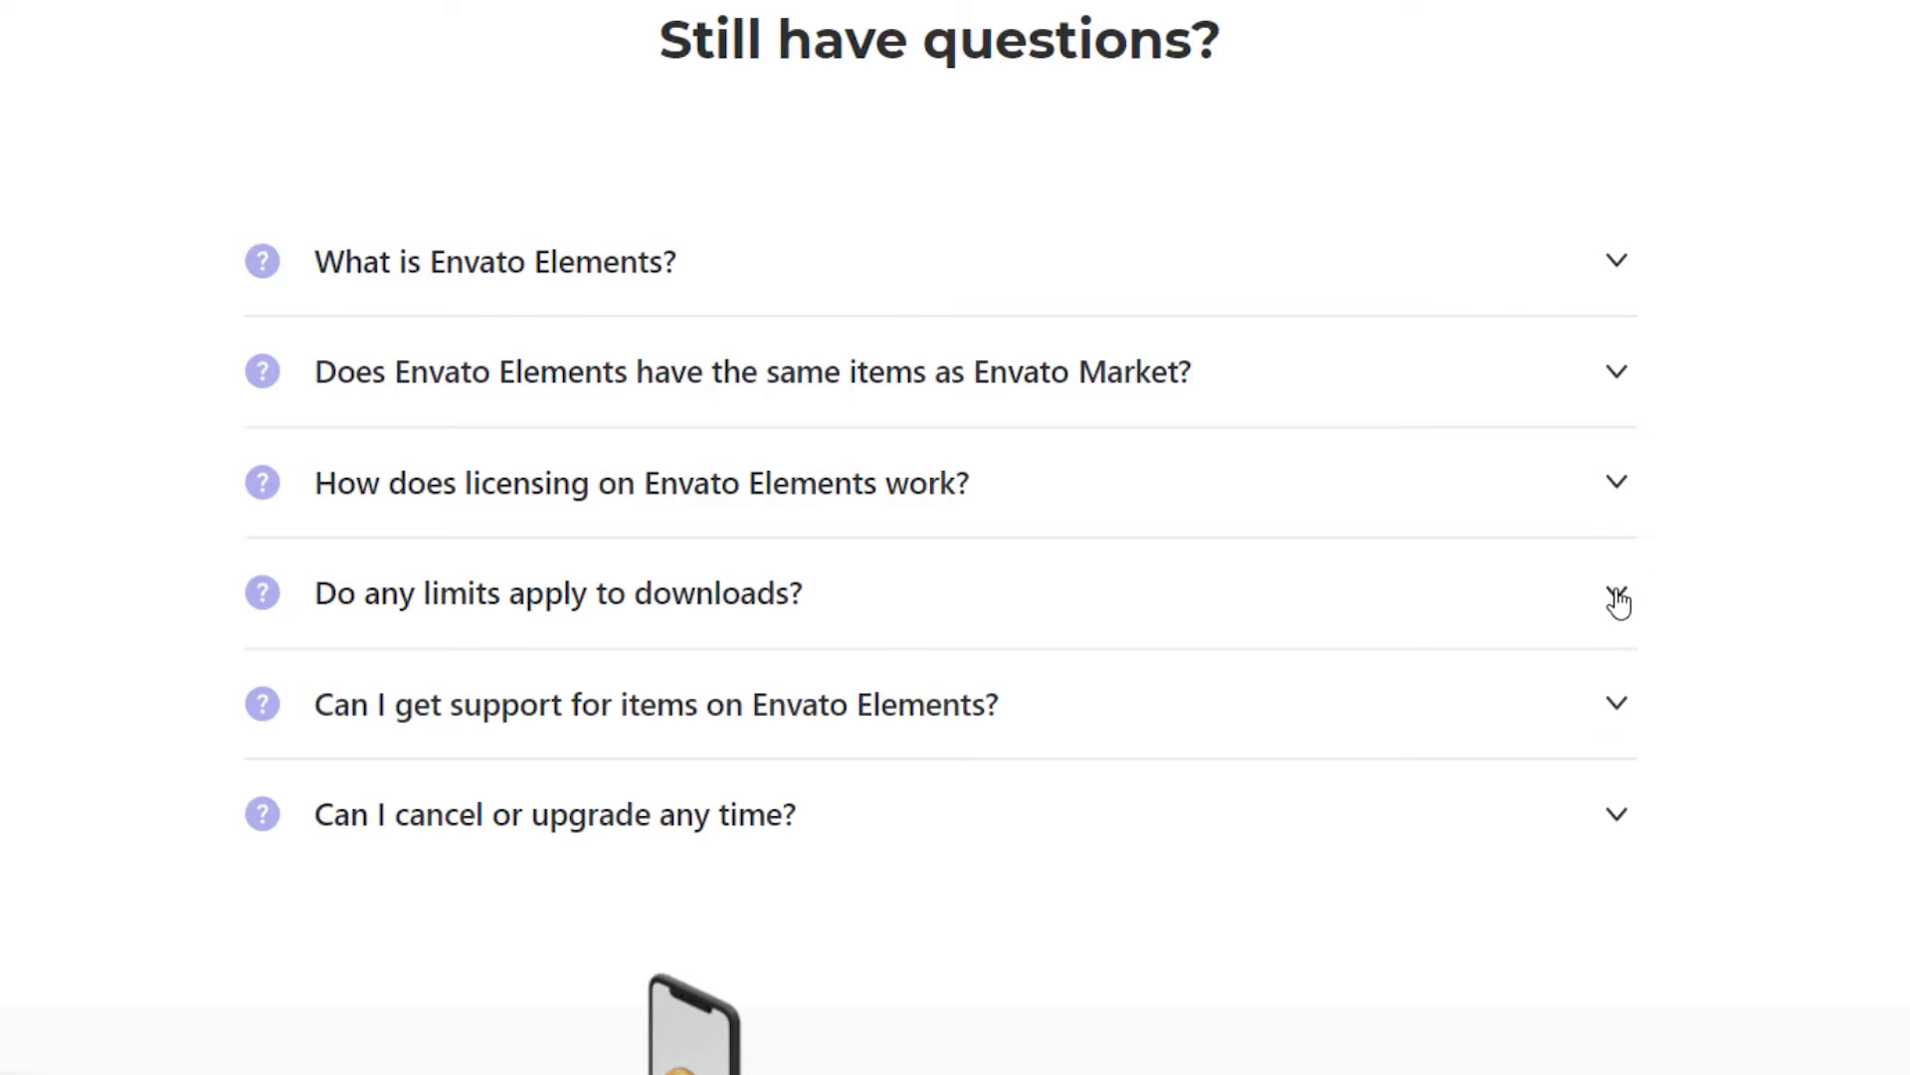
Expand the 'Do any limits apply to downloads?' answer and highlight its opening sentences.
left_click(1619, 599)
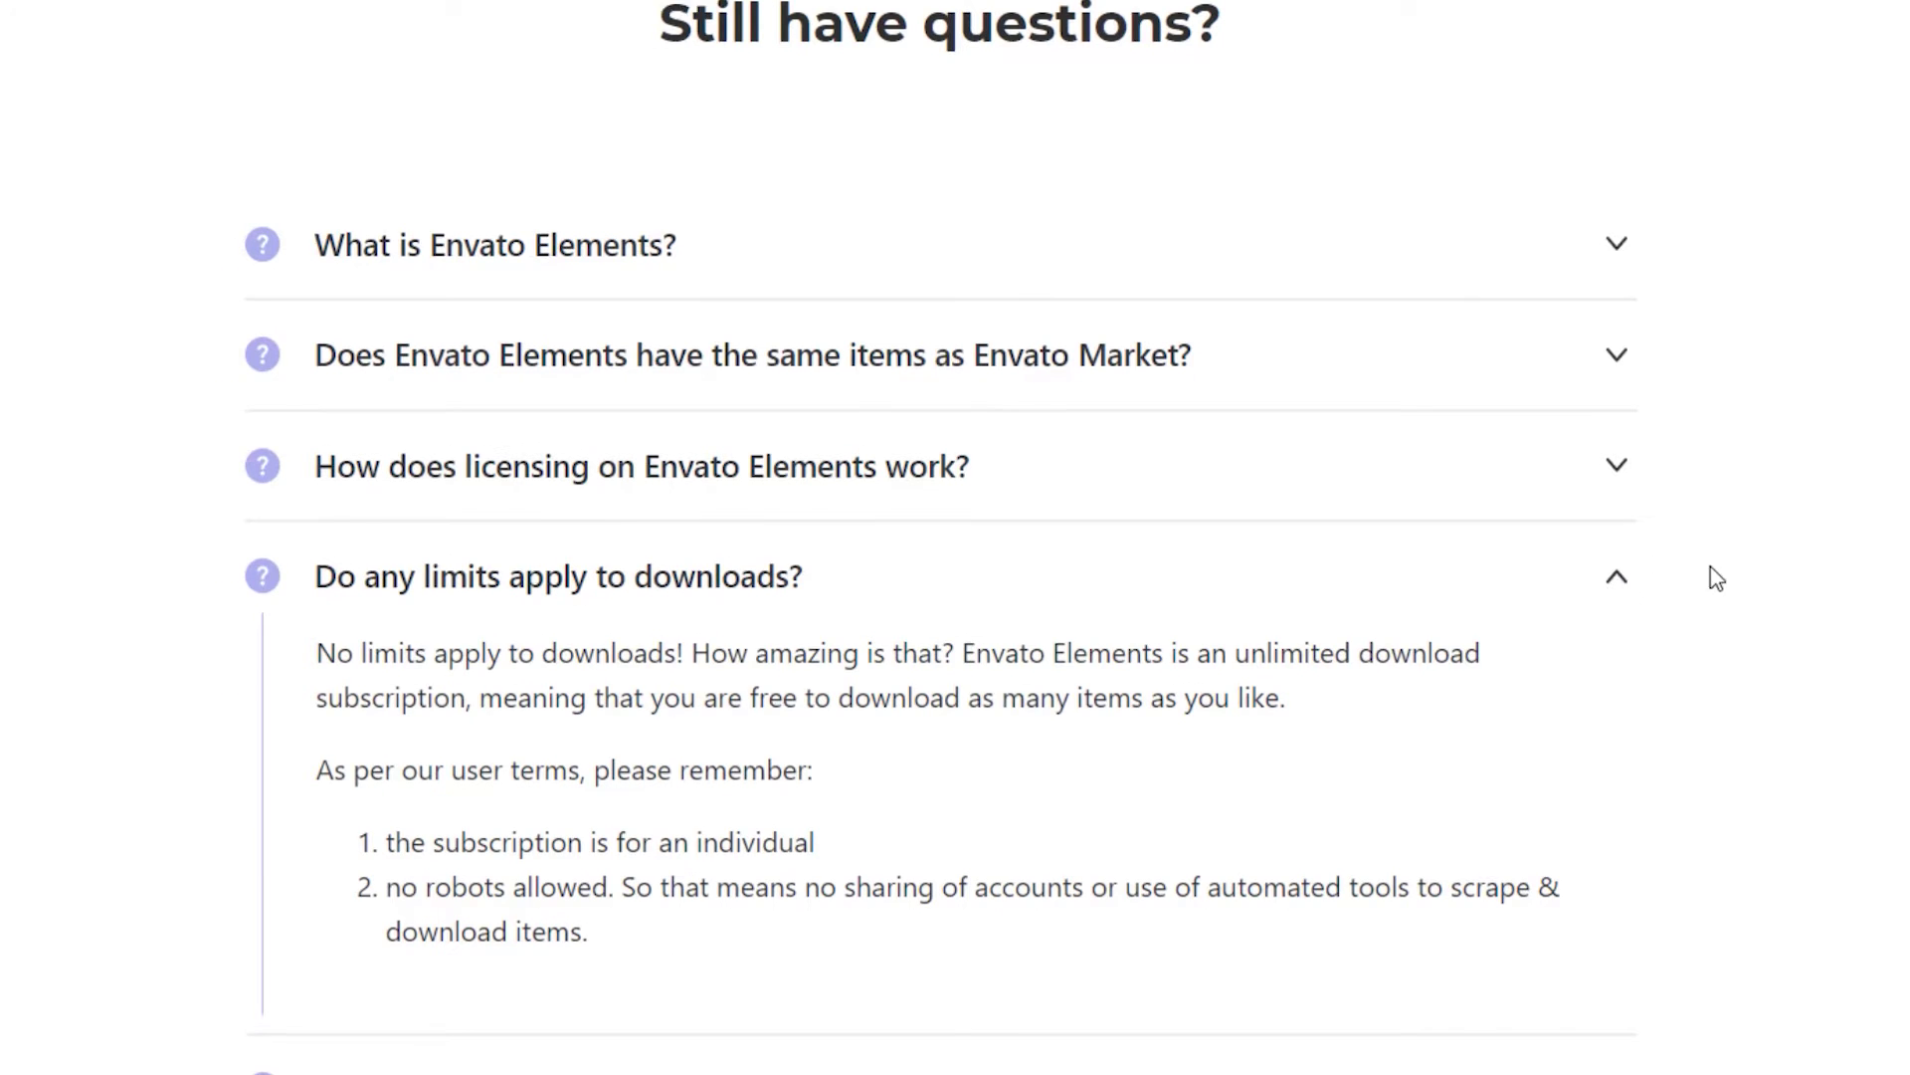
left_click_drag(318, 653, 392, 653)
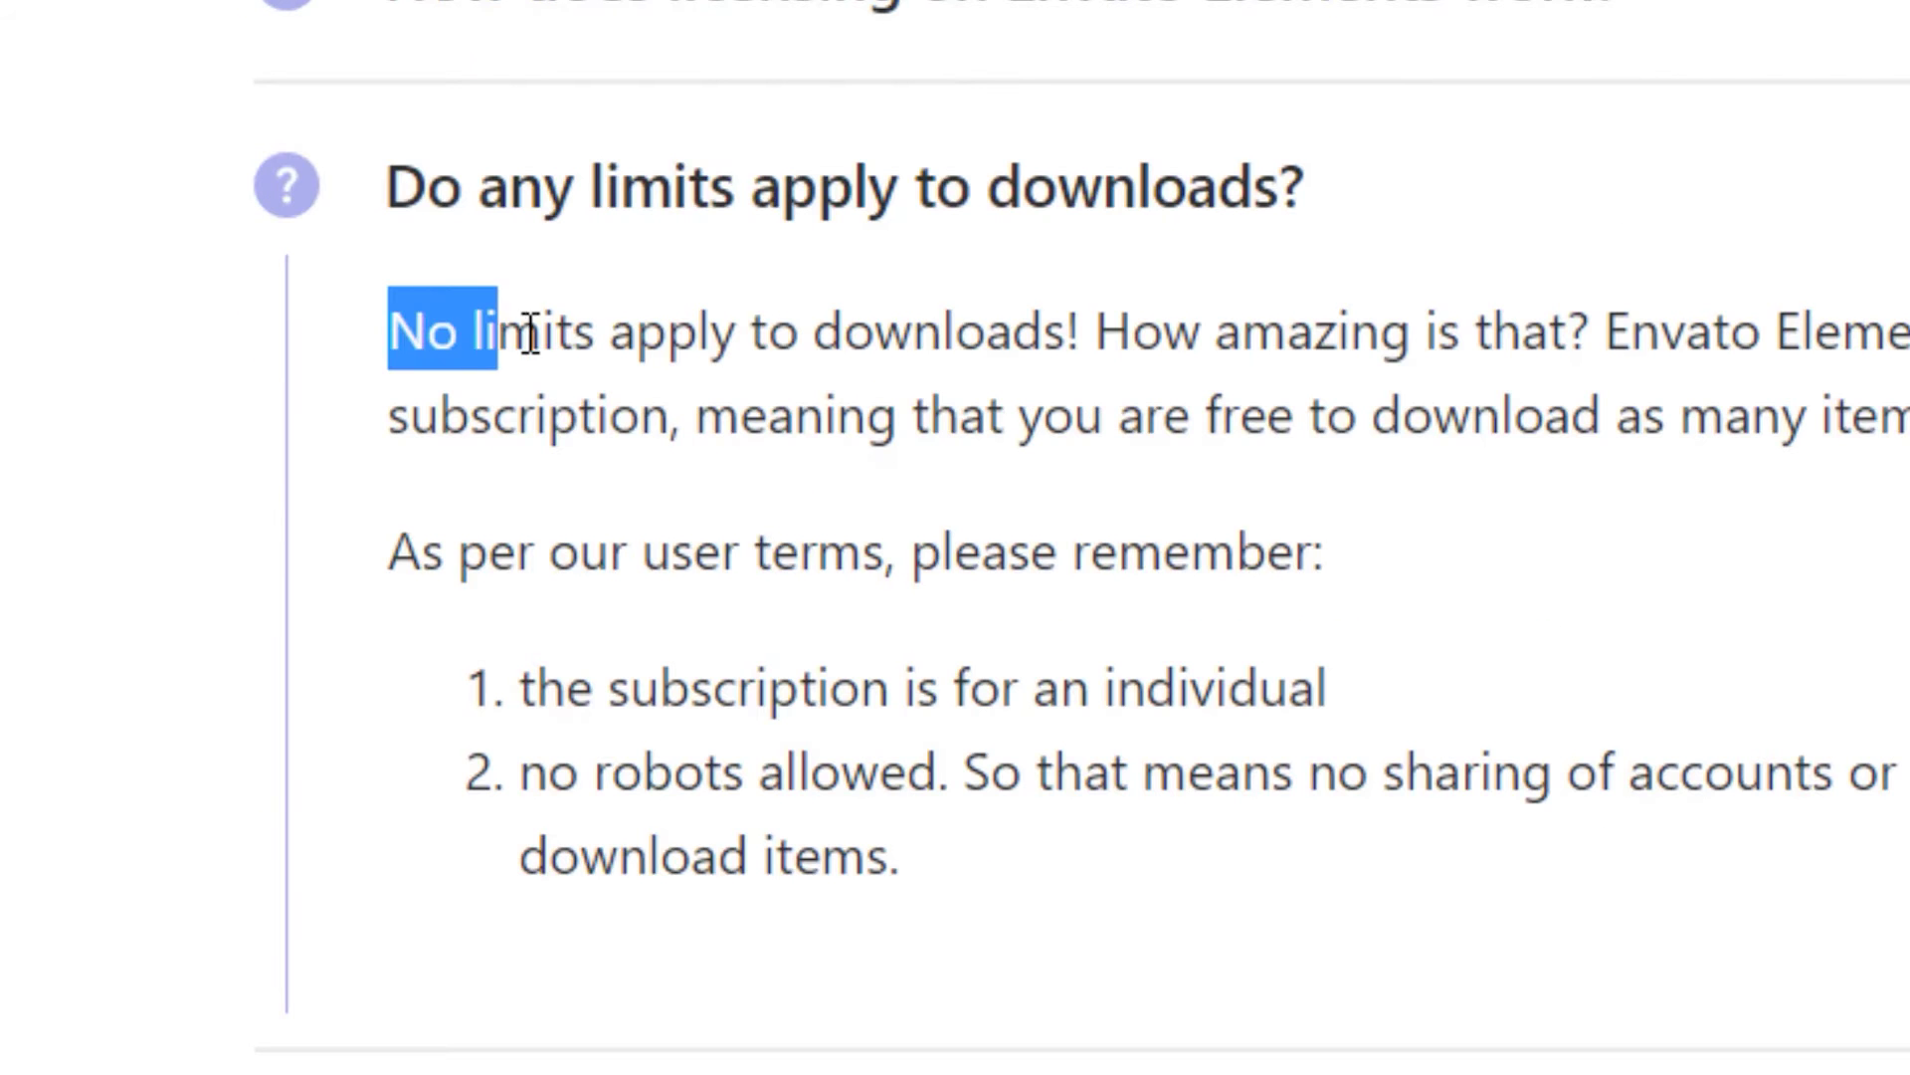
left_click_drag(530, 334, 1623, 364)
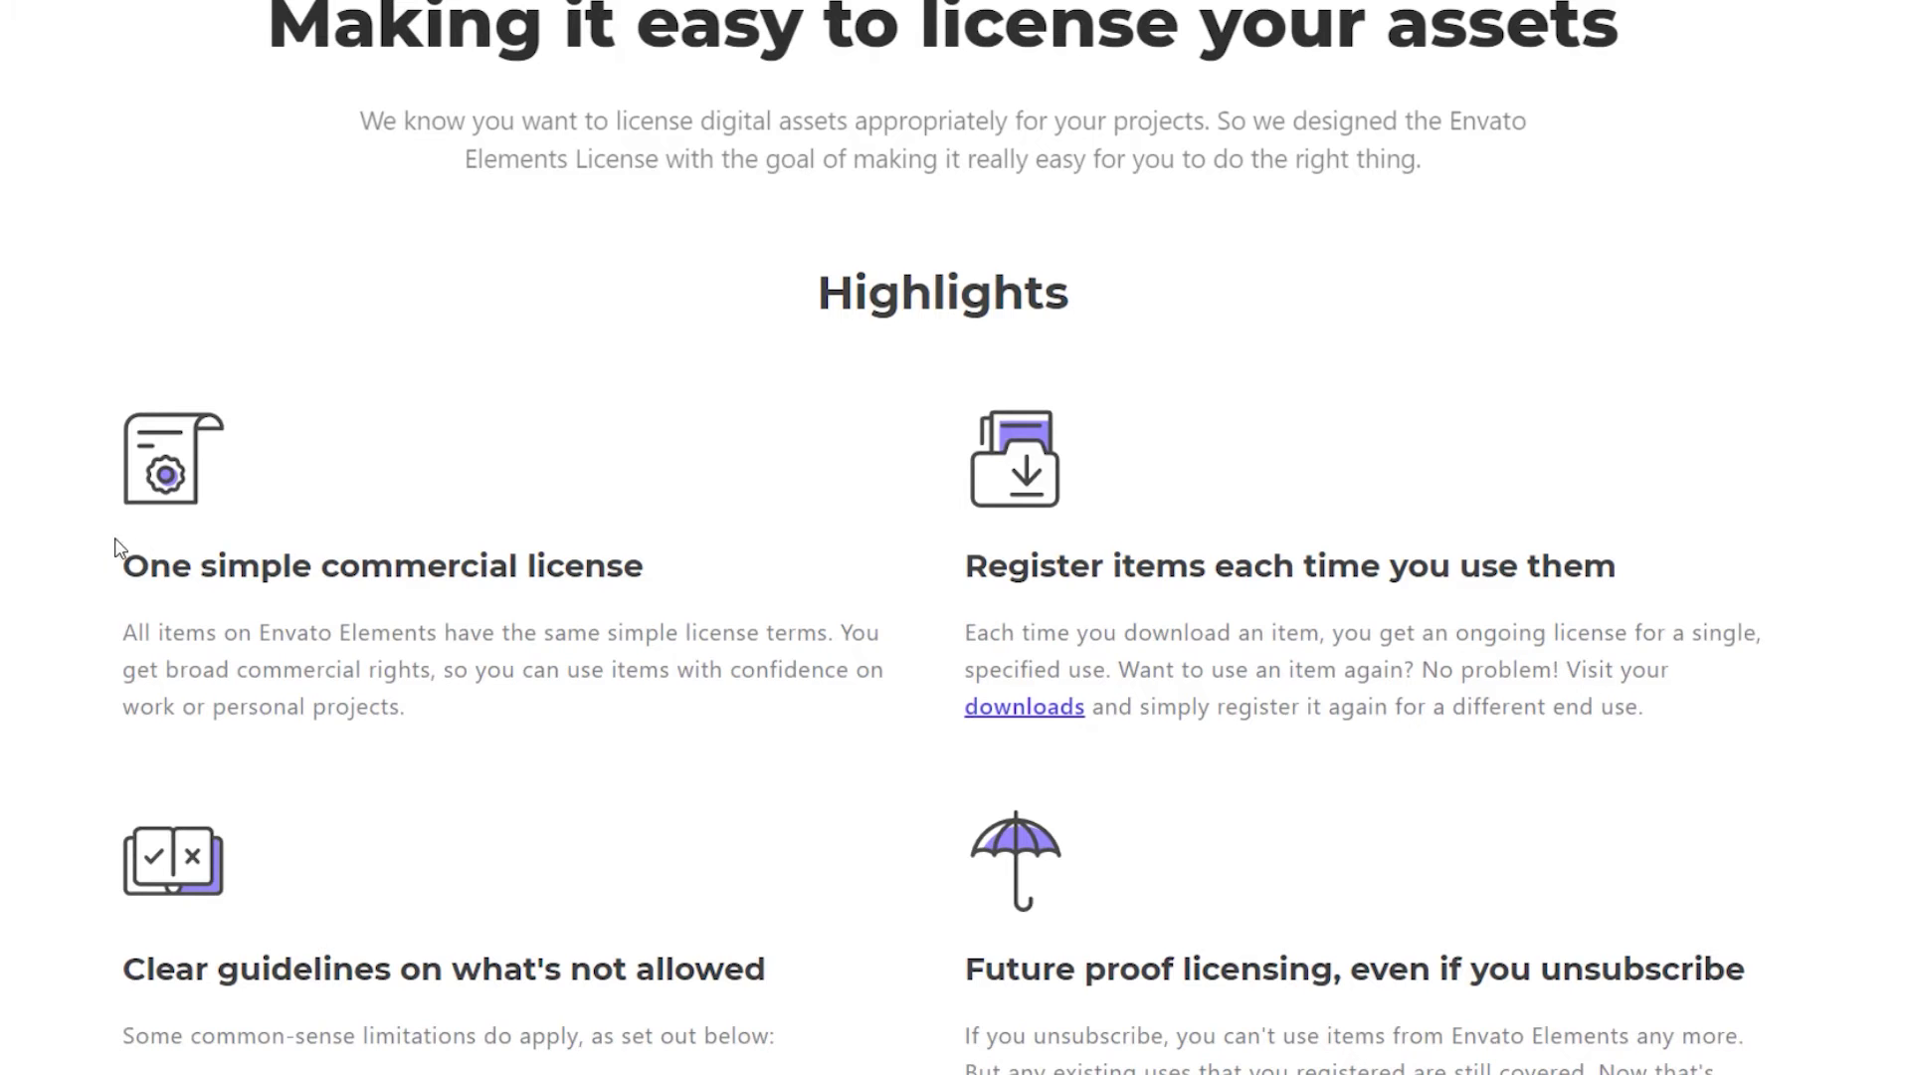
Highlight the licence headings and switch the Order Summary to Yearly billing at $198.
left_click_drag(120, 547, 642, 558)
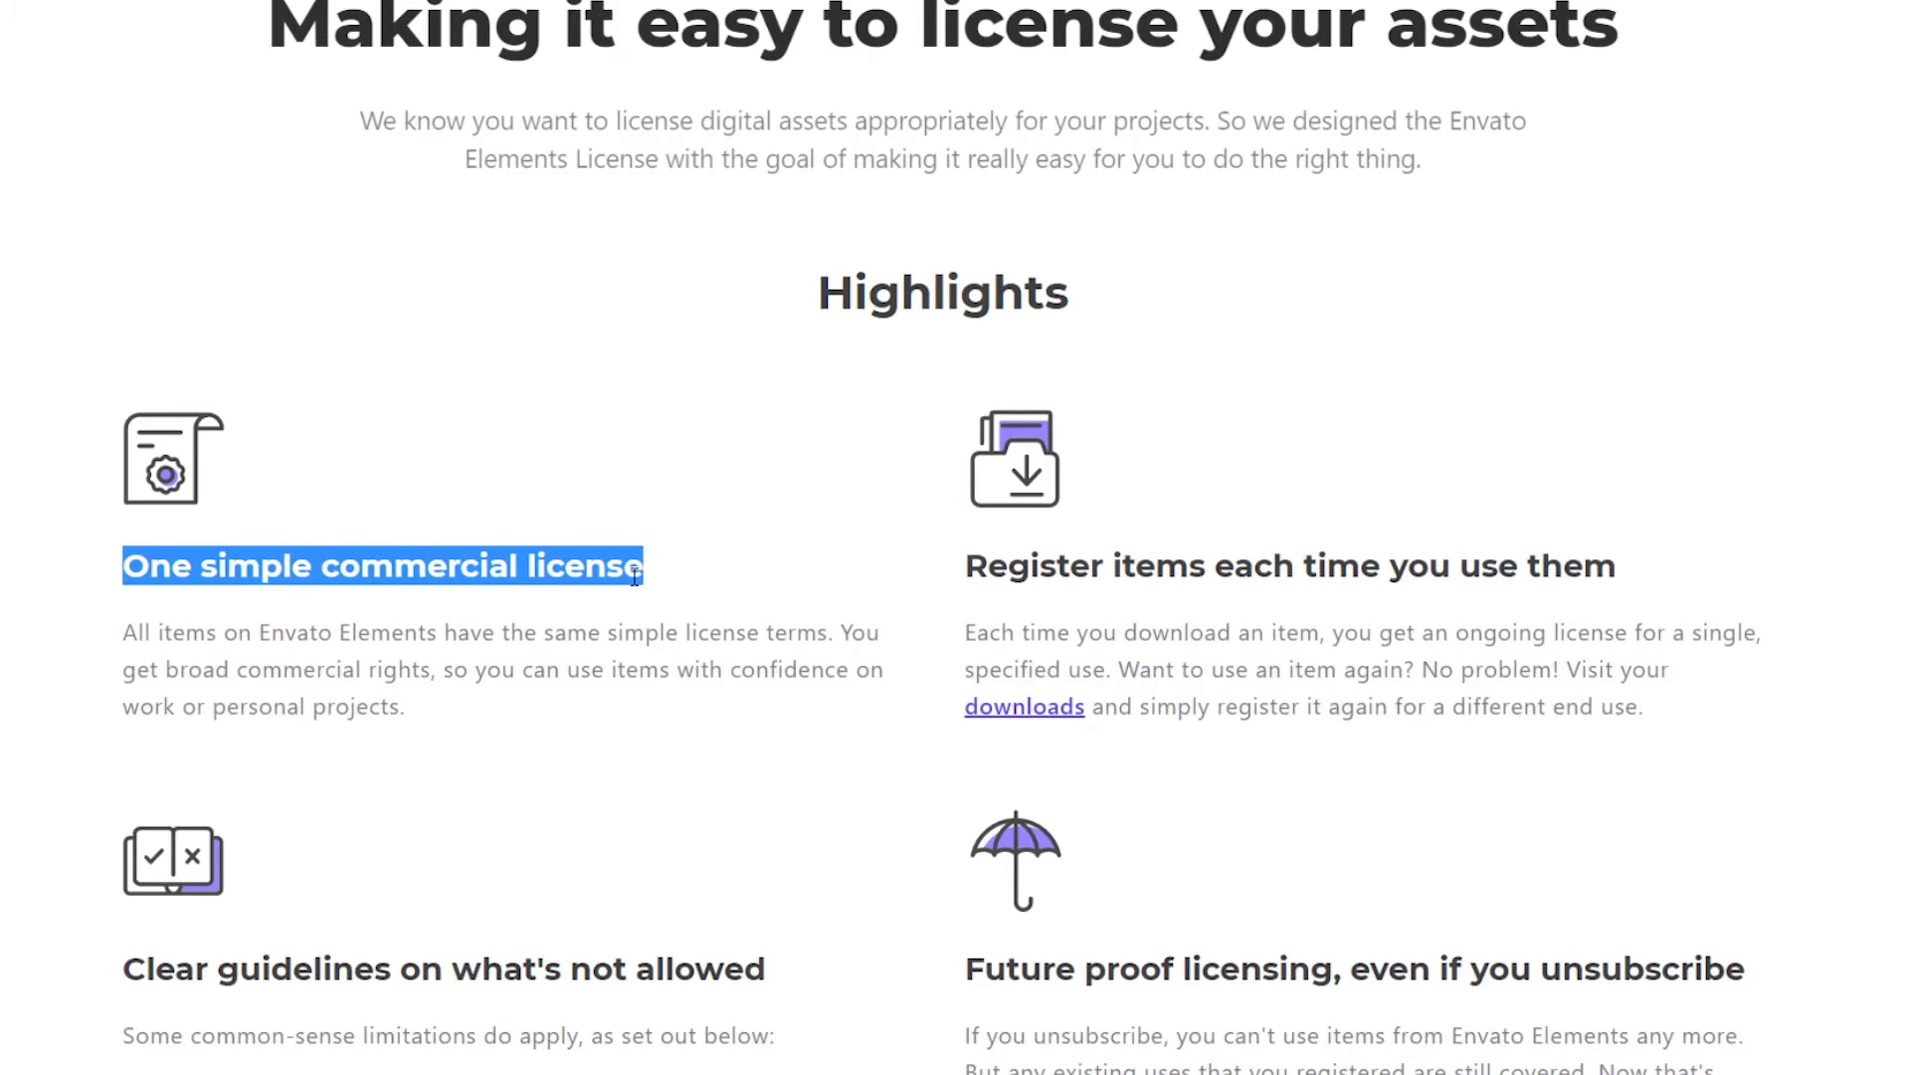
scroll(657, 617, "down", 2)
left_click_drag(970, 746, 1757, 772)
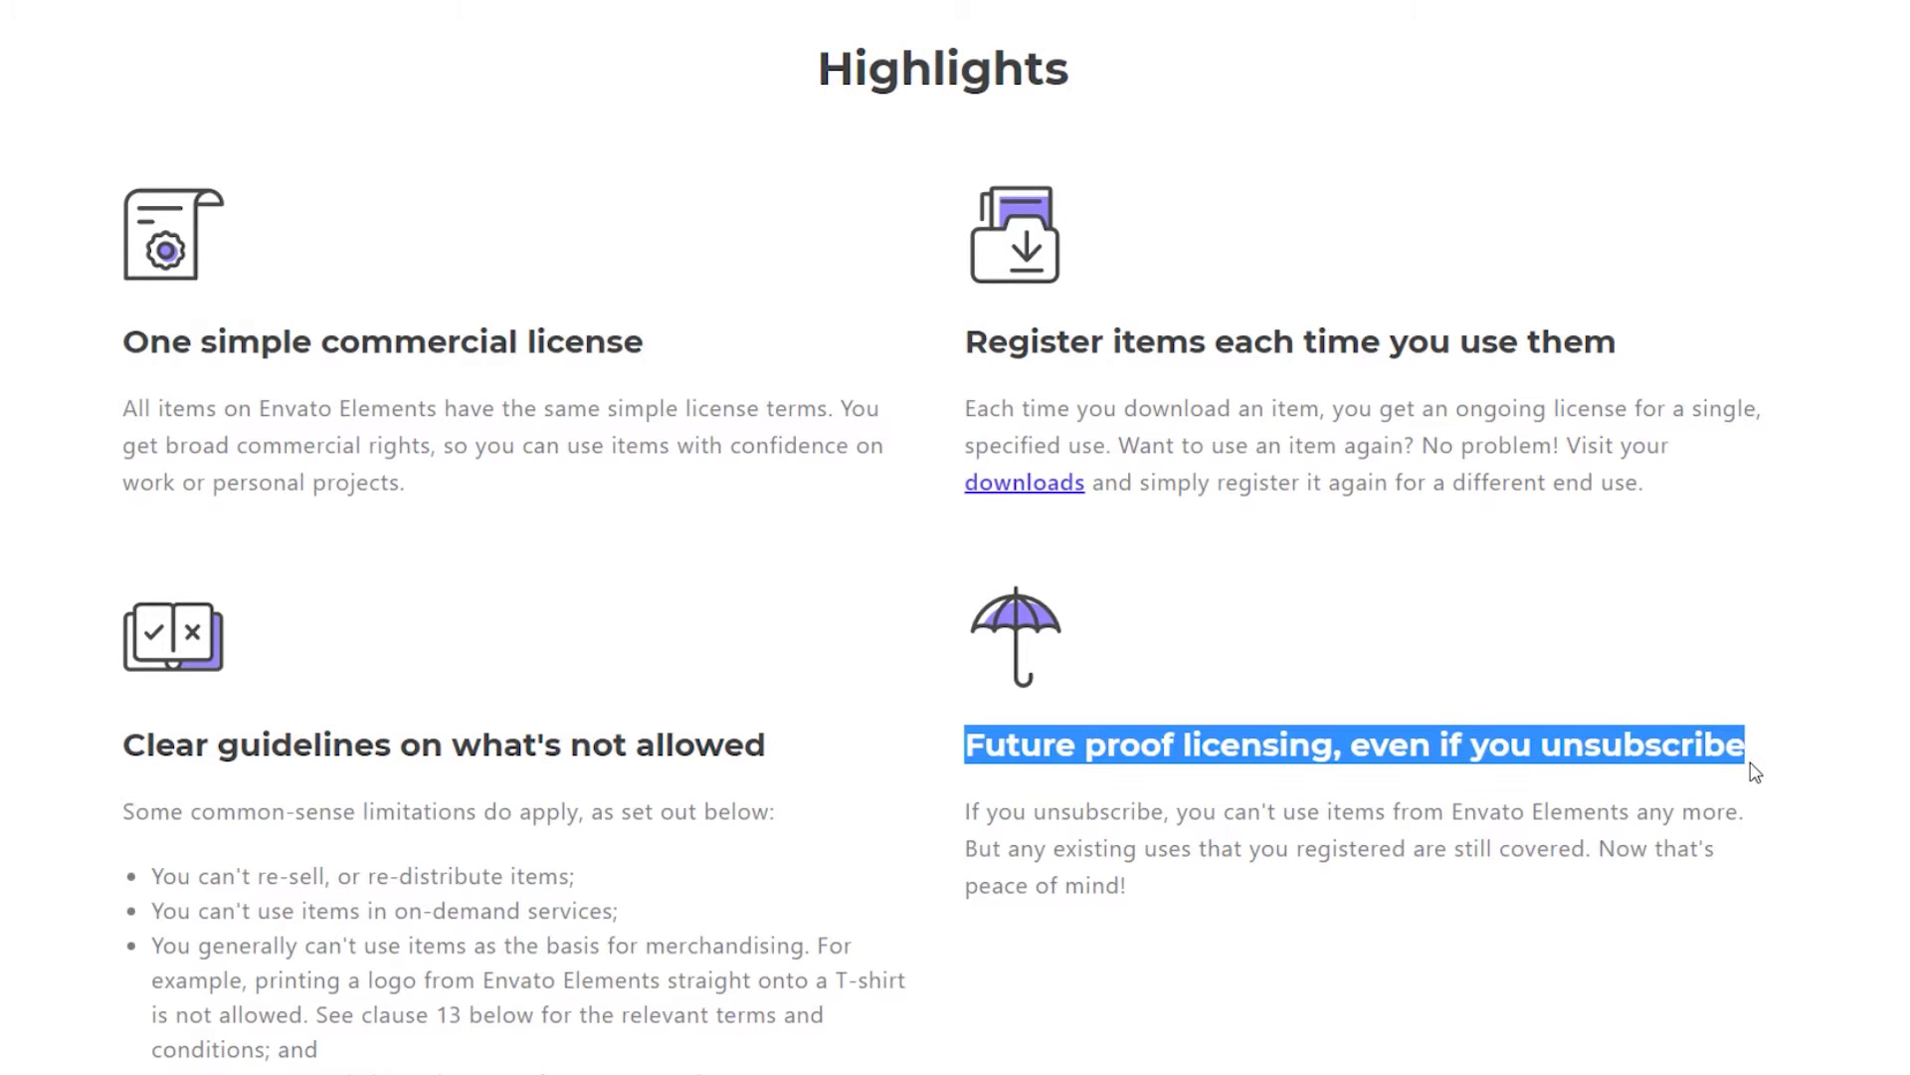
scroll(1754, 772, "down", 1)
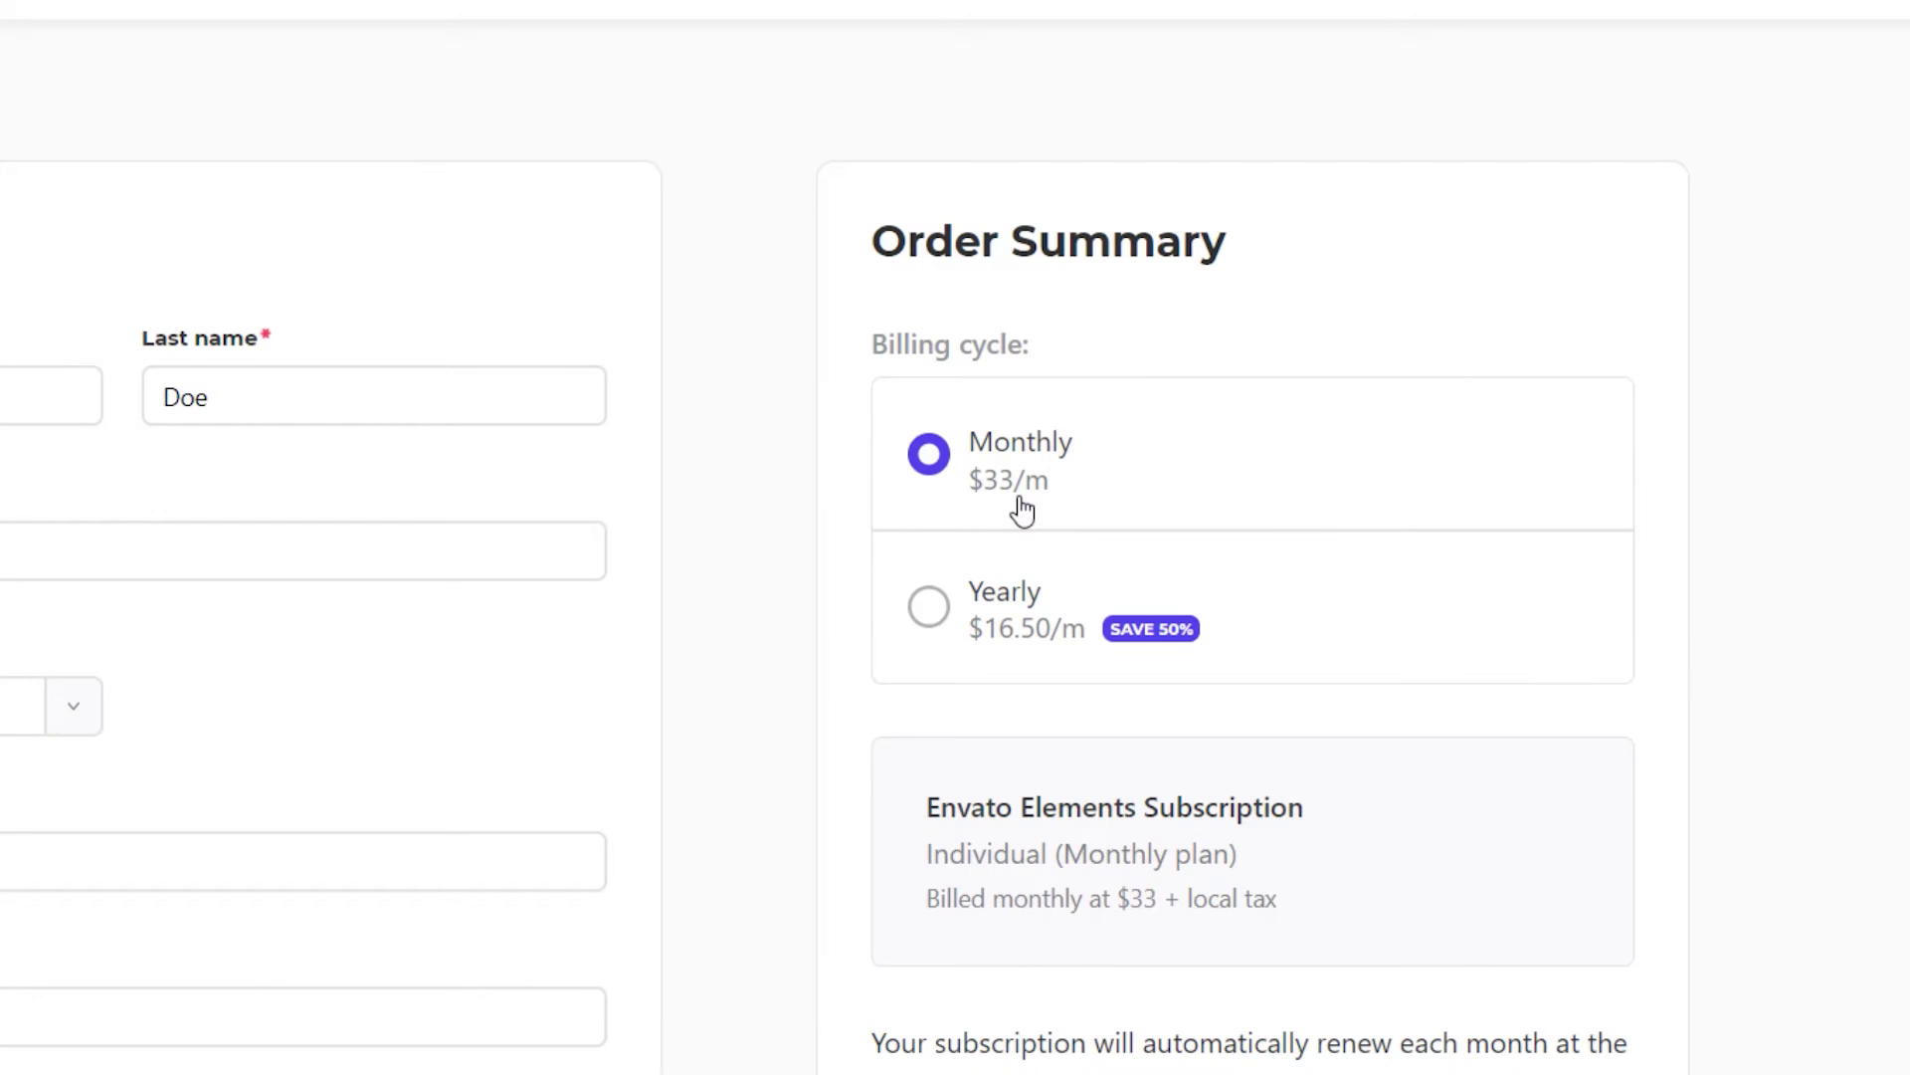
left_click(928, 611)
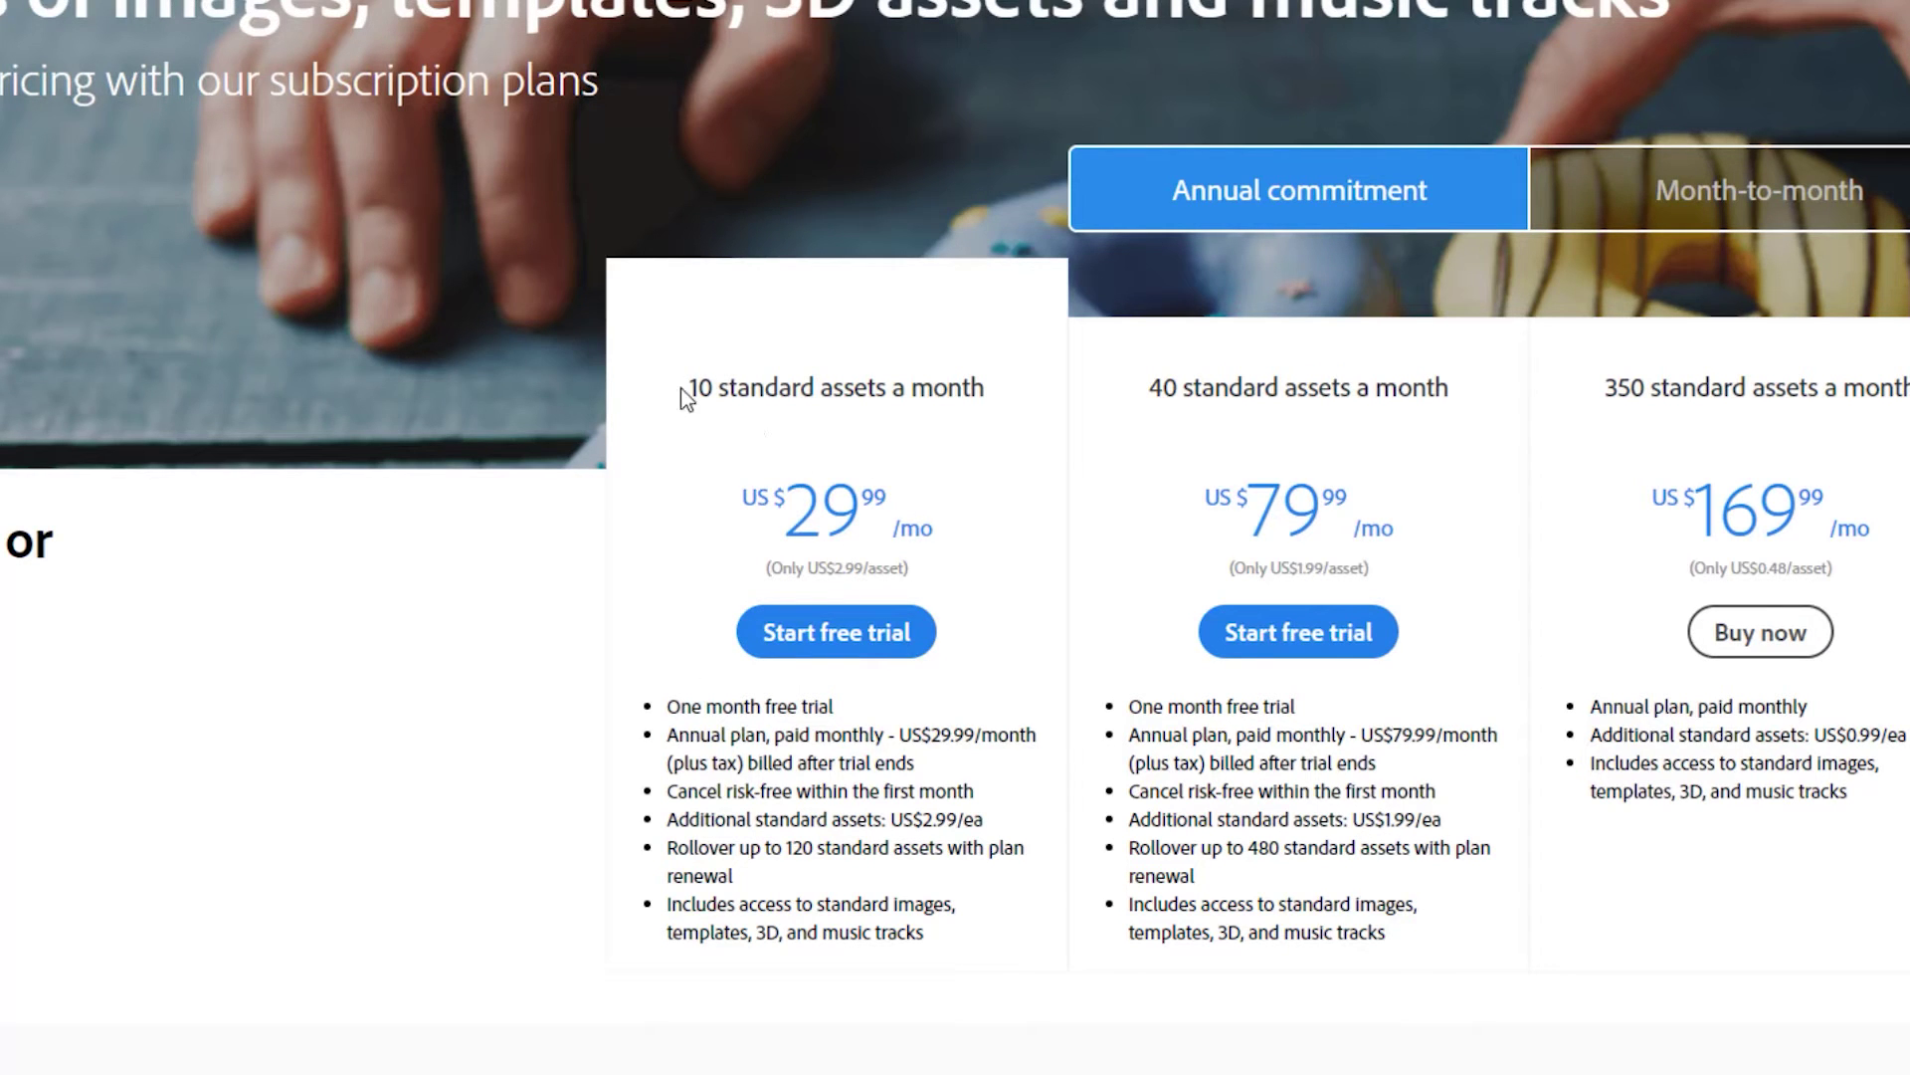
Highlight Adobe Stock's '10 standard assets a month' plan, then select and expand After Effects' Illustration layer.
left_click_drag(689, 386, 939, 370)
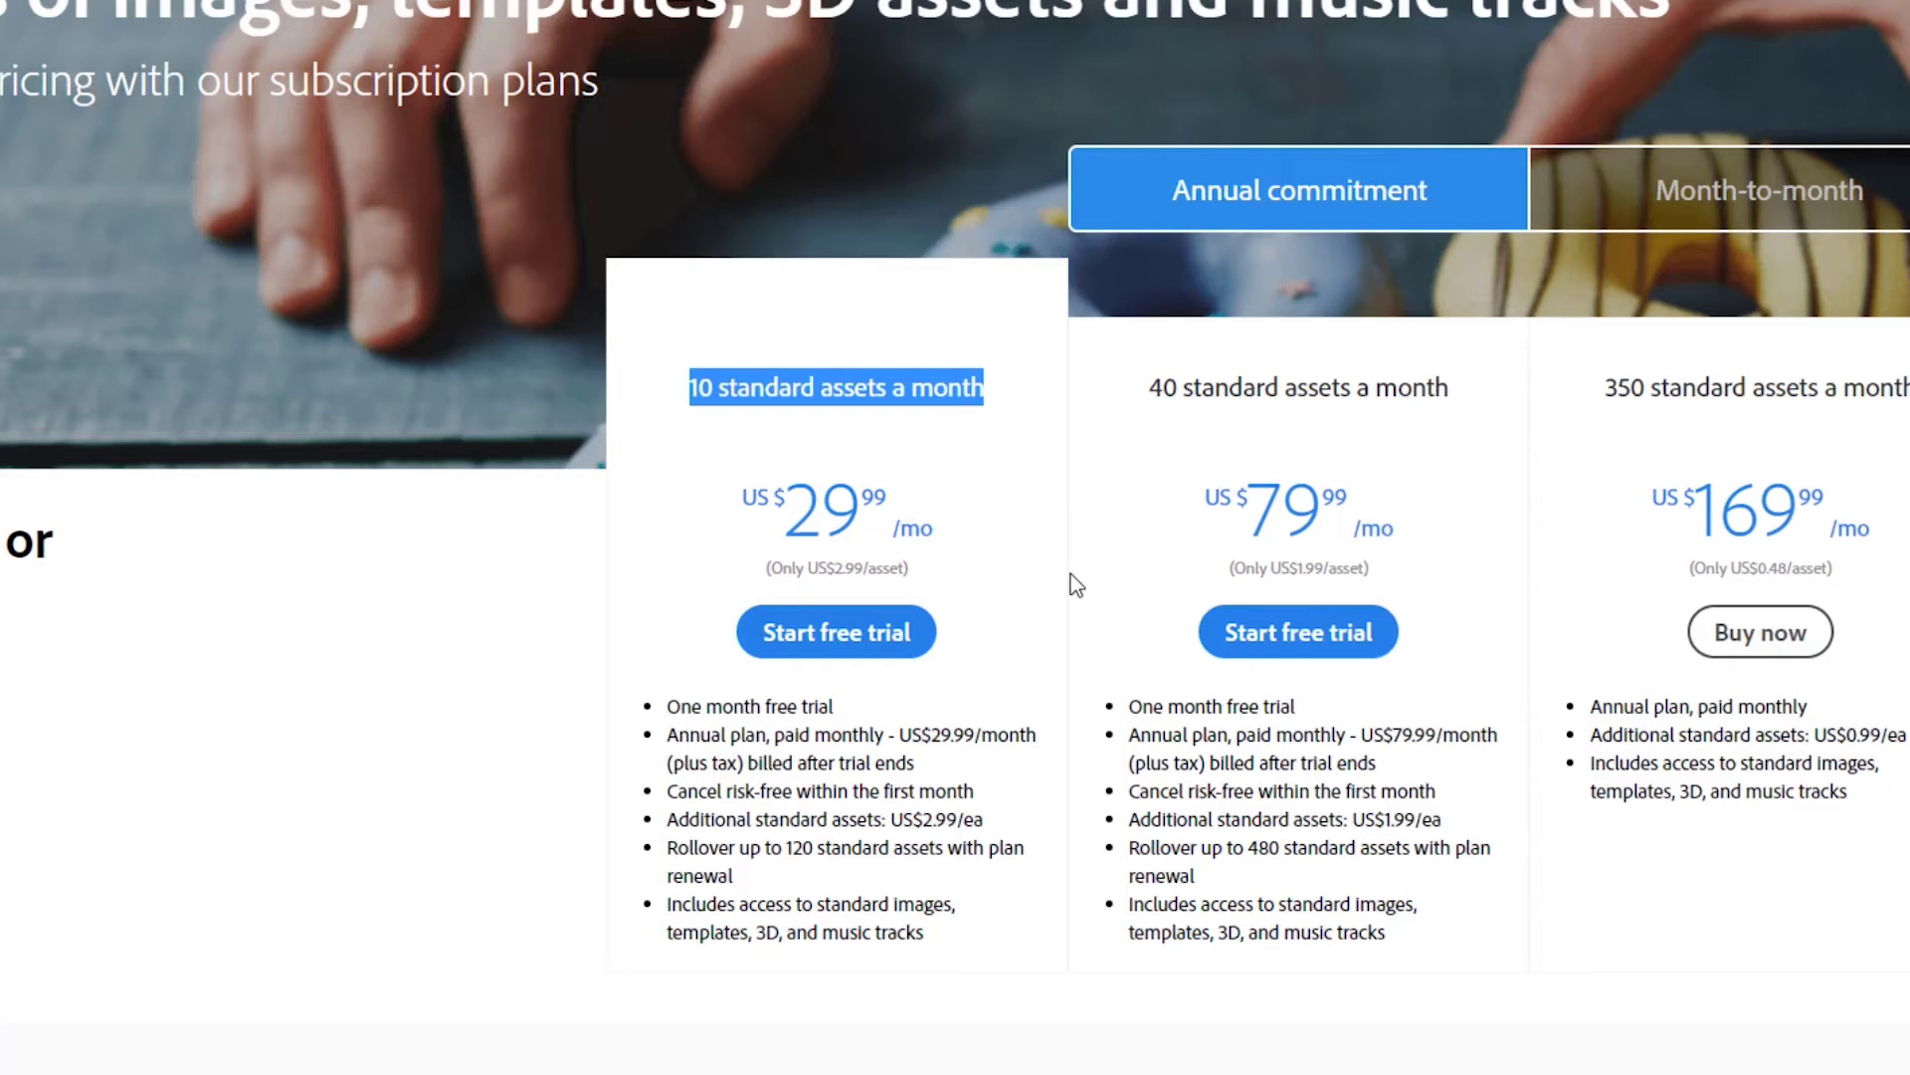
scroll(1071, 573, "down", 5)
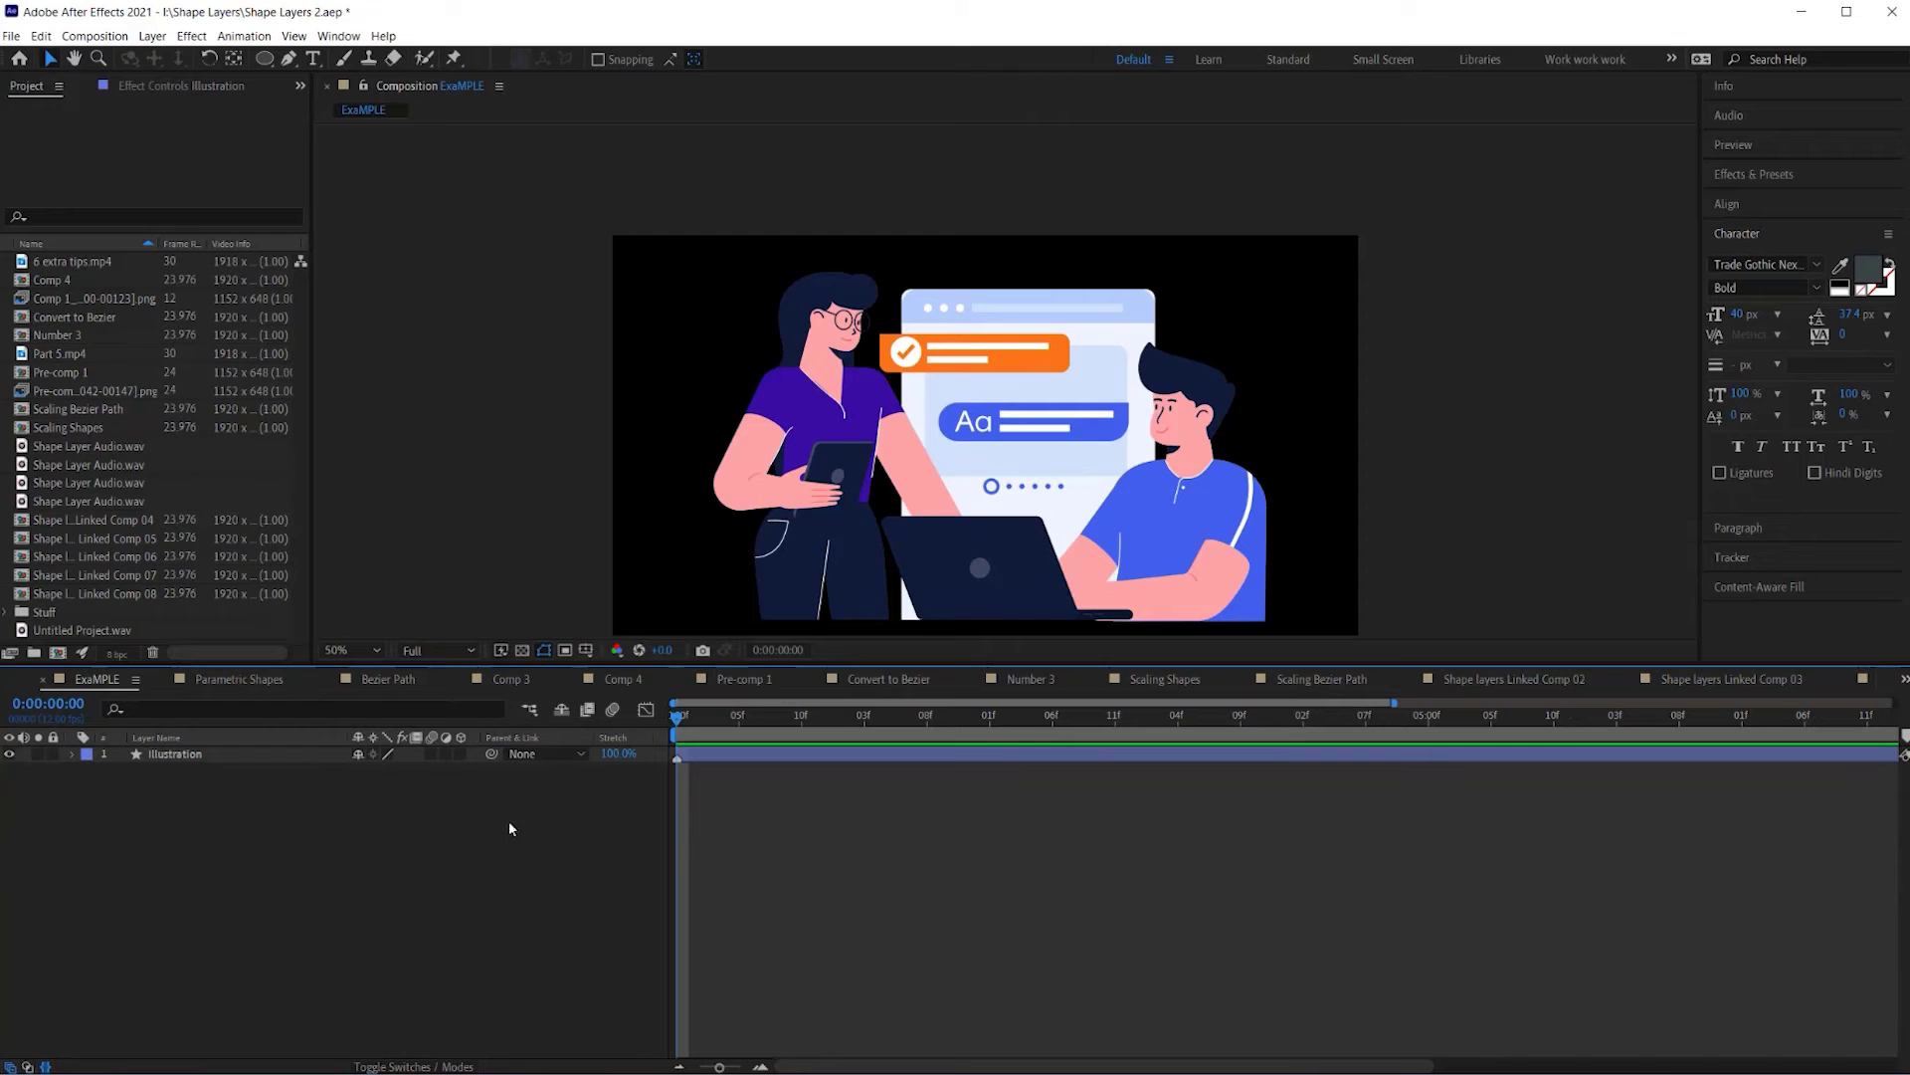
left_click(249, 754)
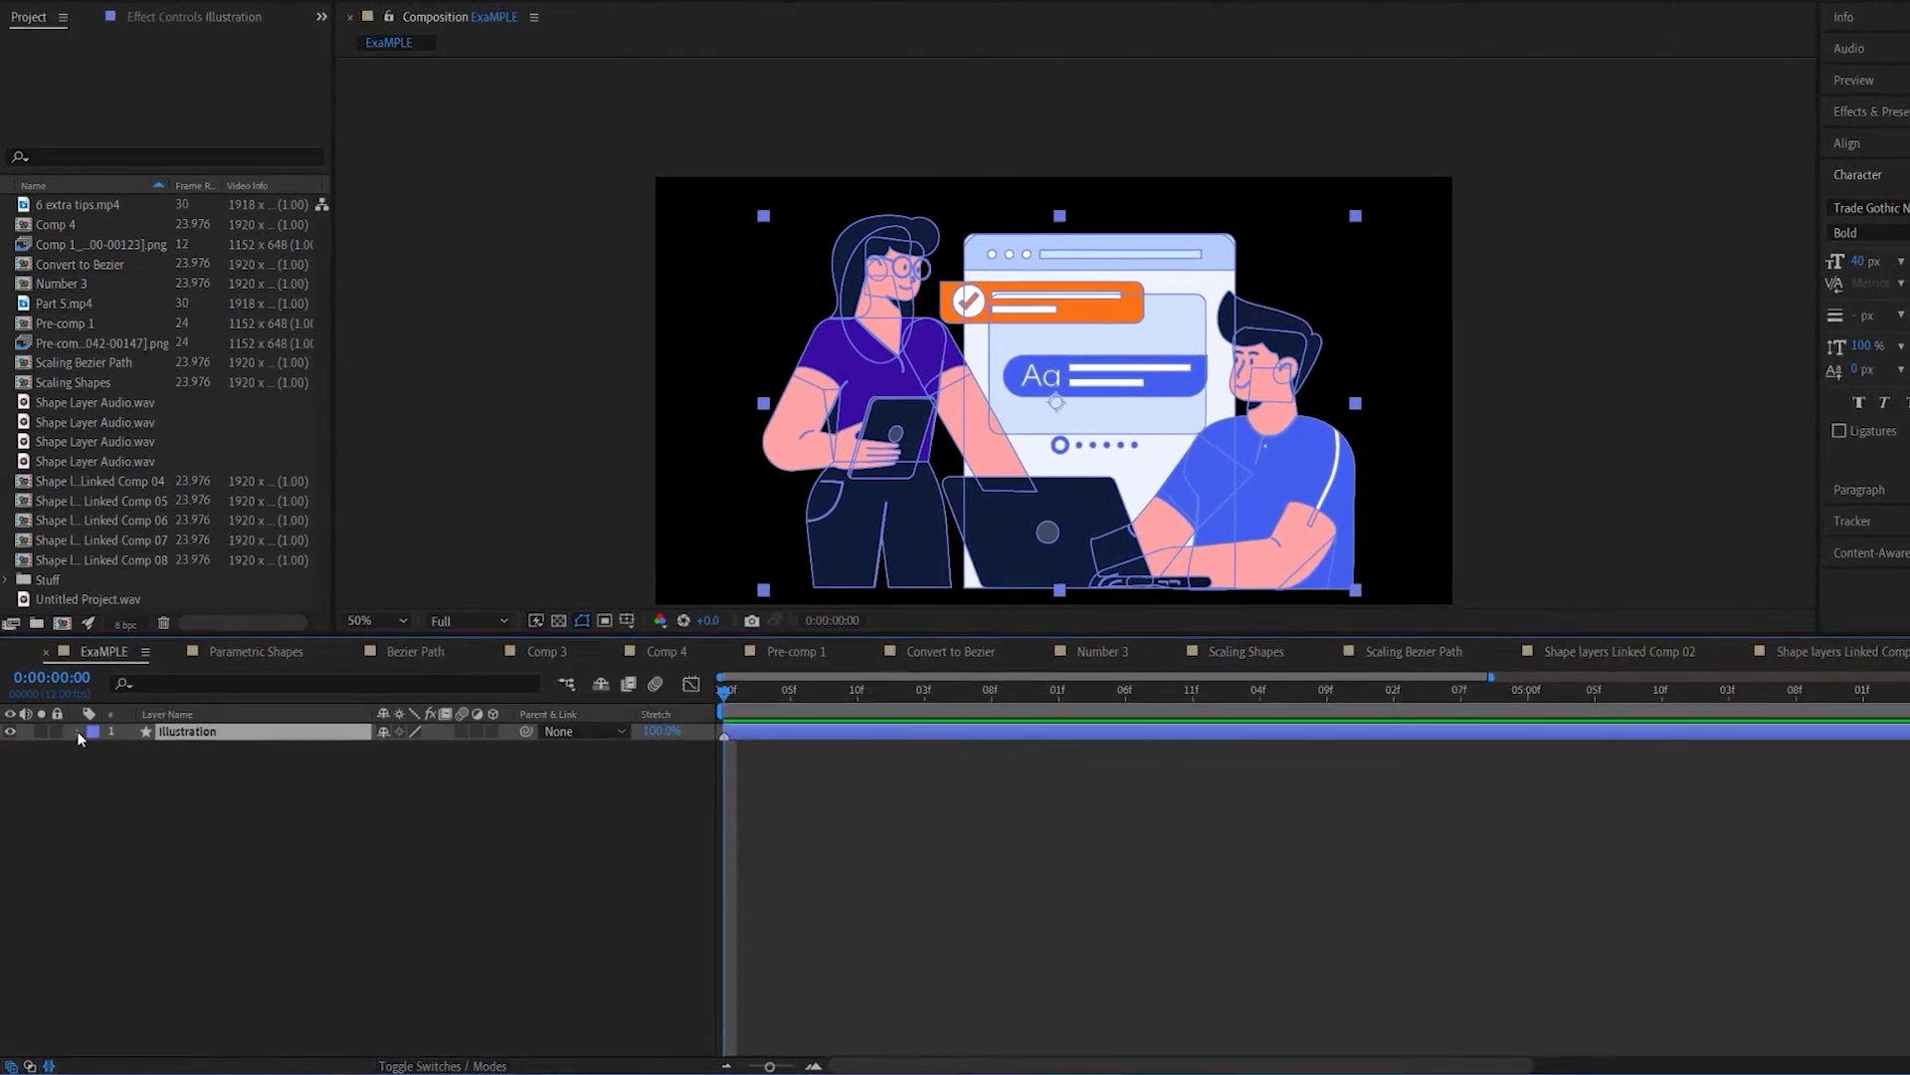
left_click(71, 753)
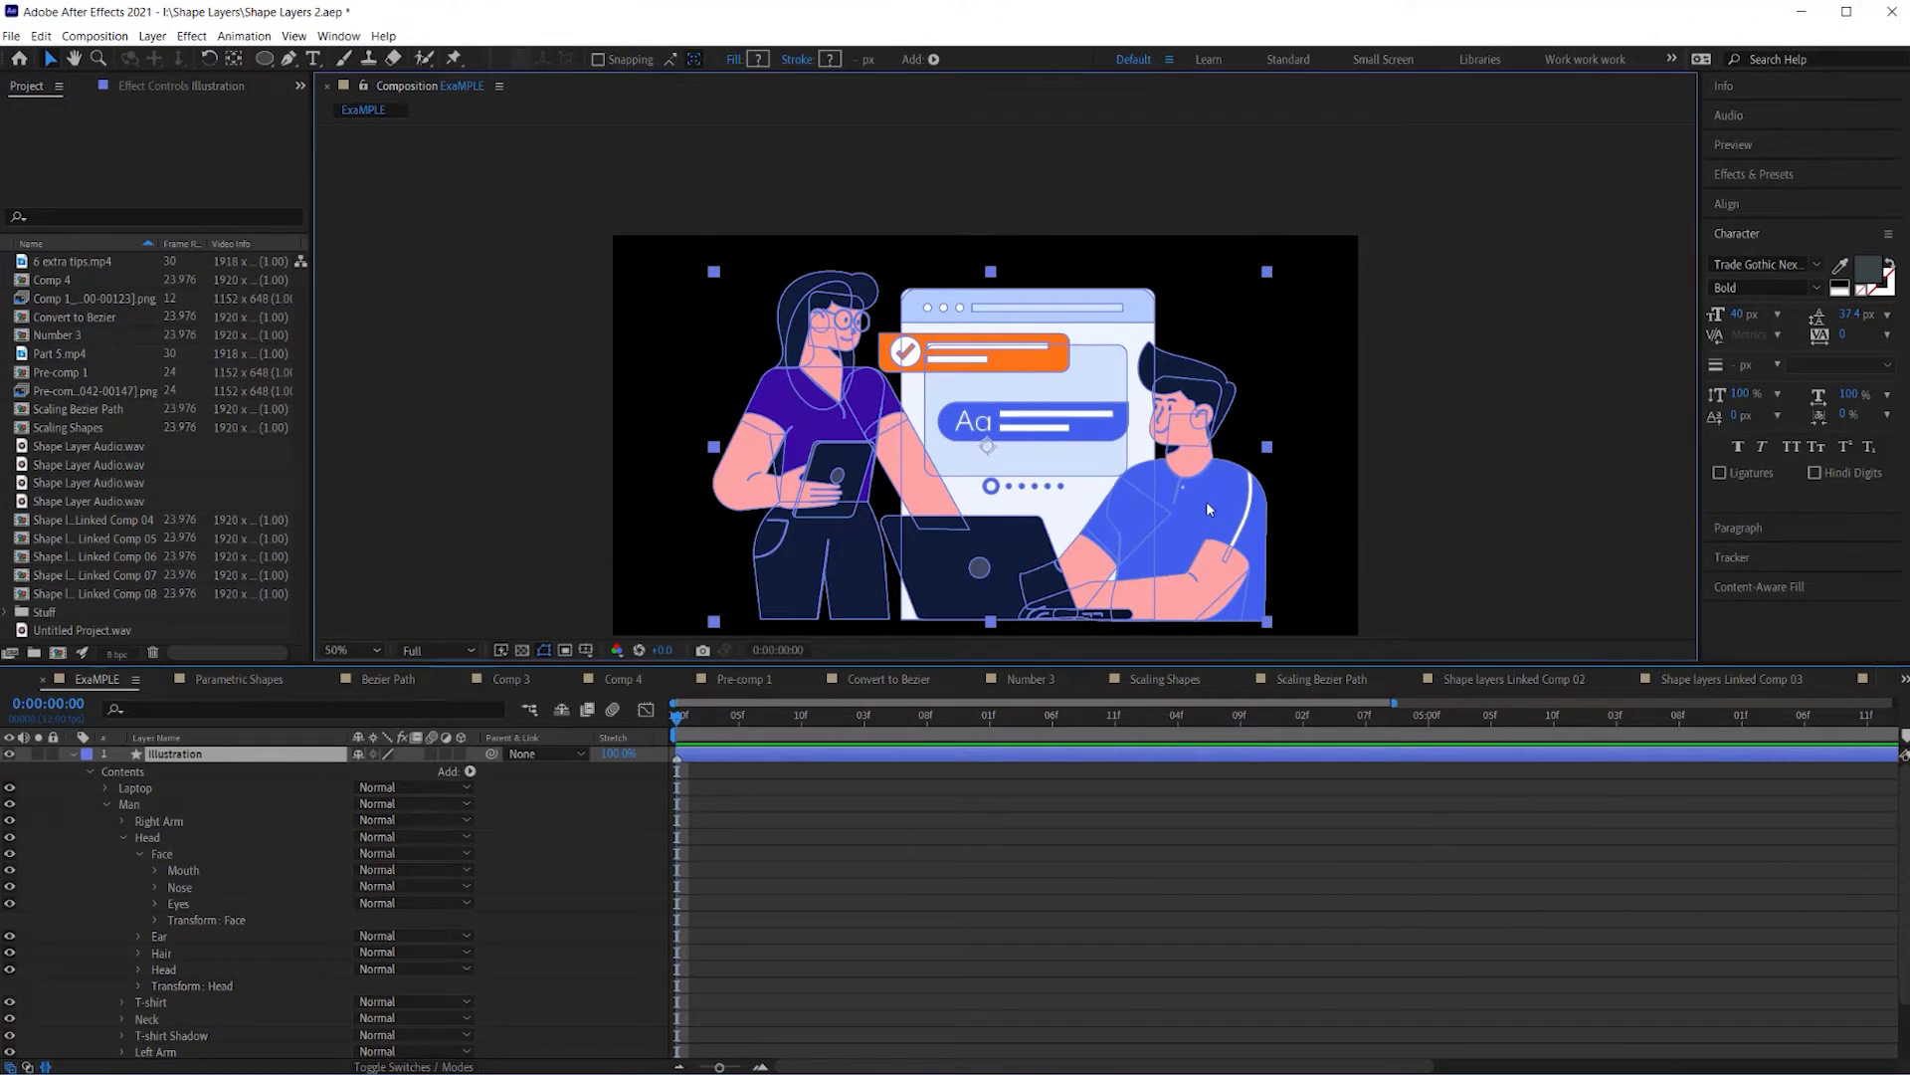
Drill from the Man group into Head and Face in the viewer, then reselect the whole layer.
double_click(1194, 512)
mouse_move(1191, 512)
left_mouse_down()
mouse_move(1200, 491)
mouse_move(1193, 511)
left_mouse_up()
double_click(1174, 362)
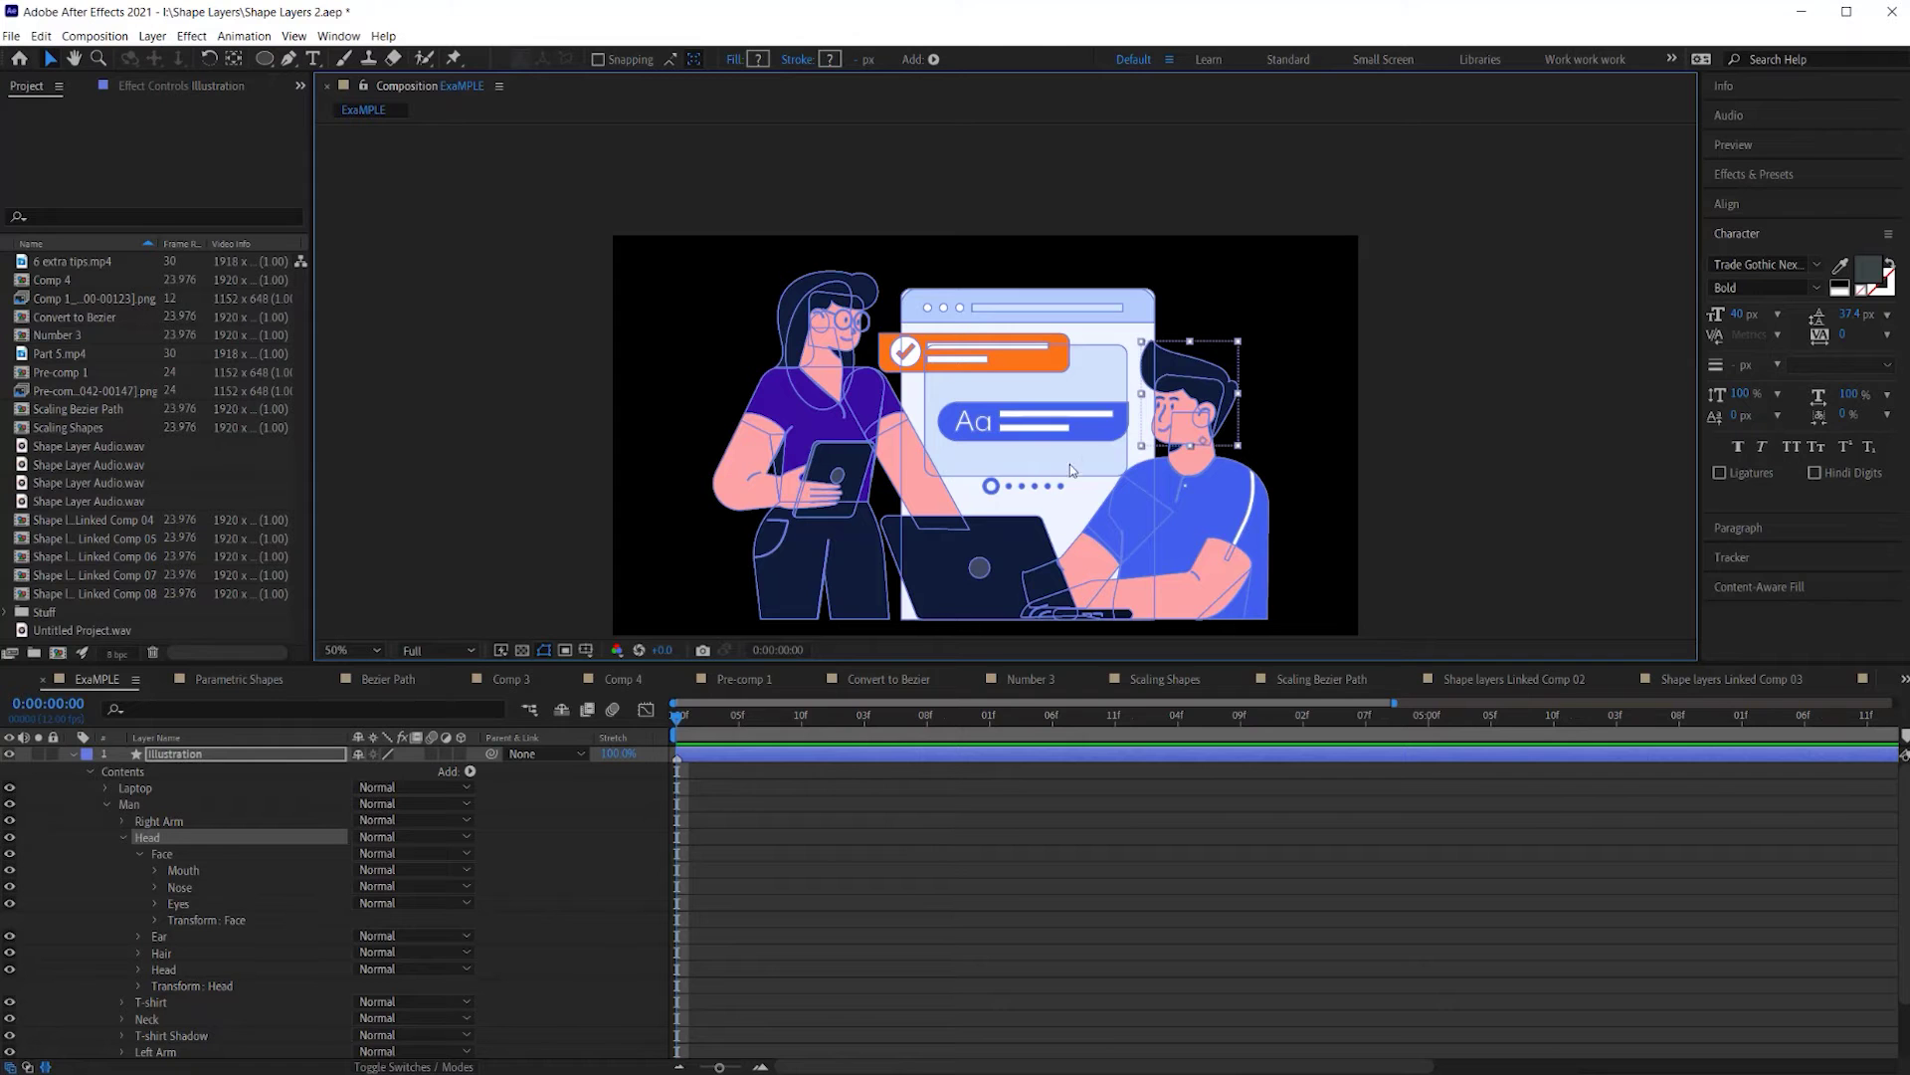
double_click(1152, 429)
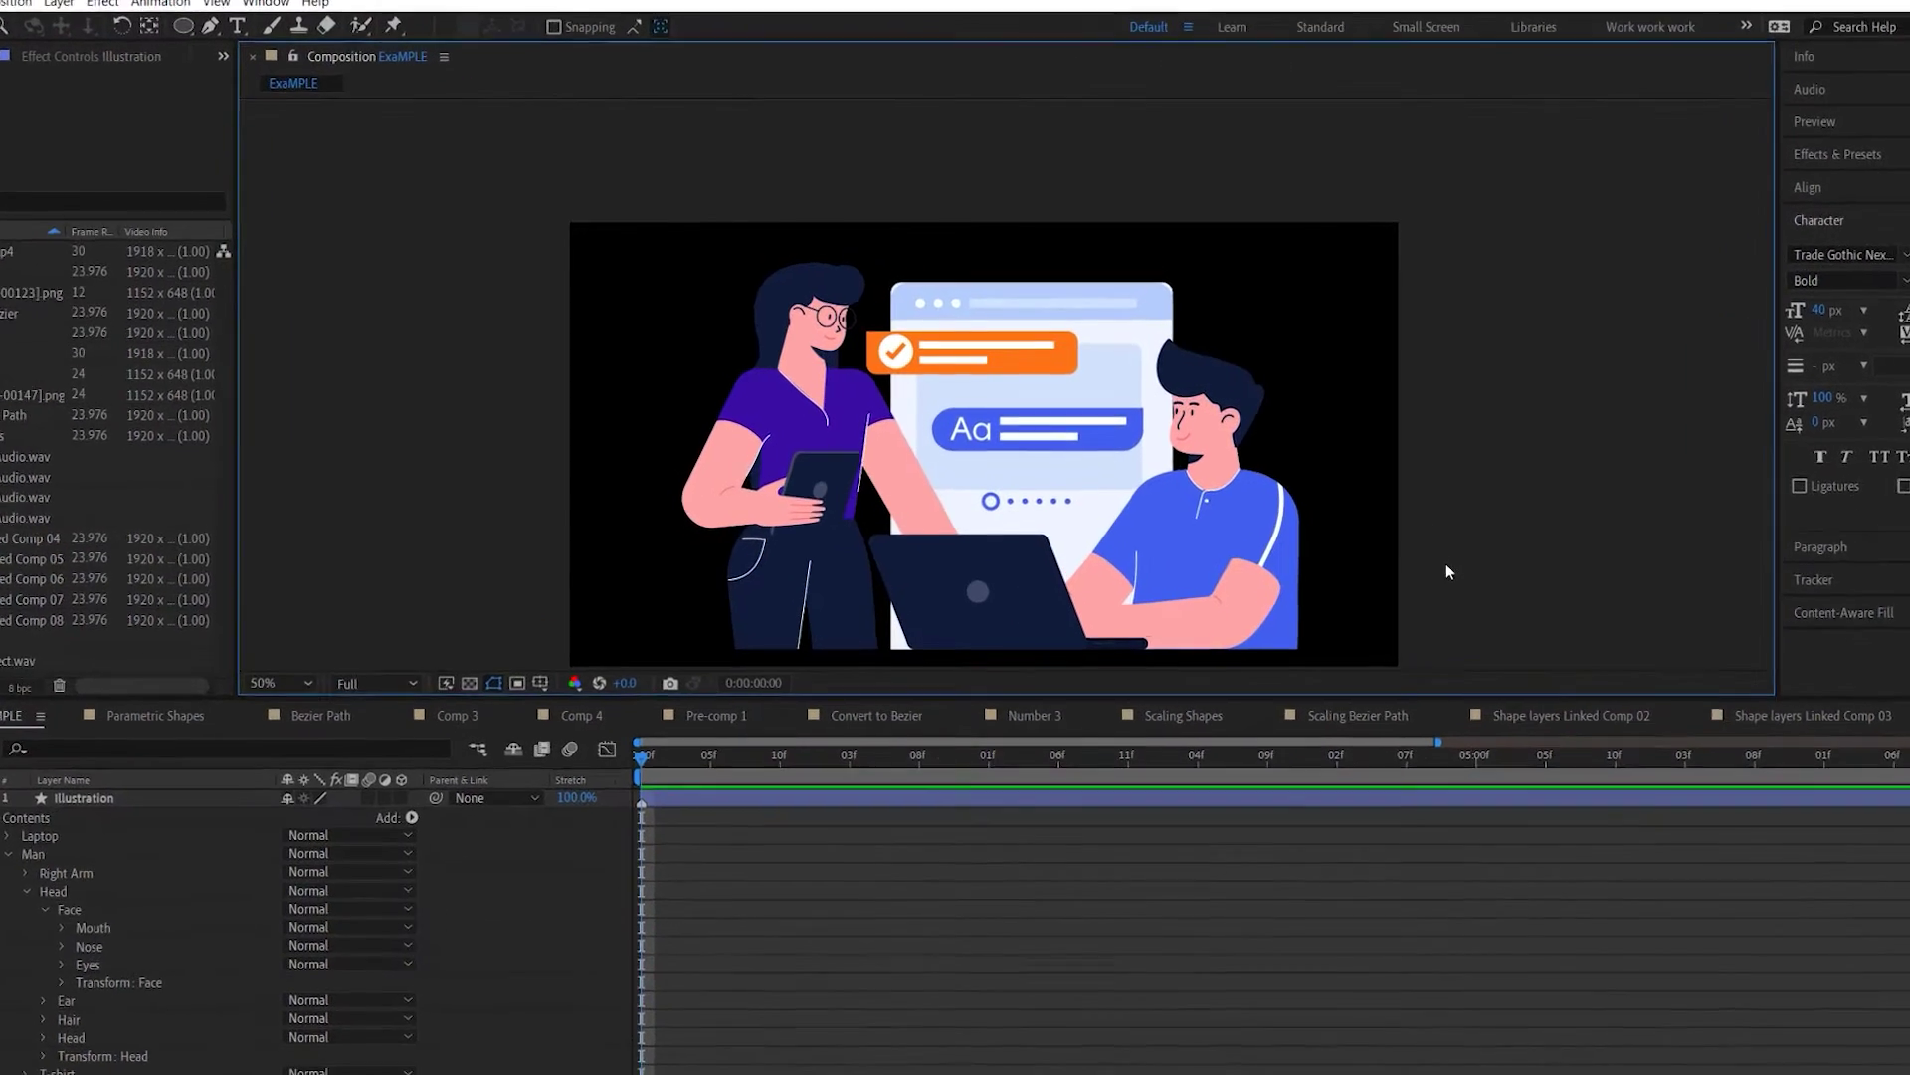
left_click(1245, 528)
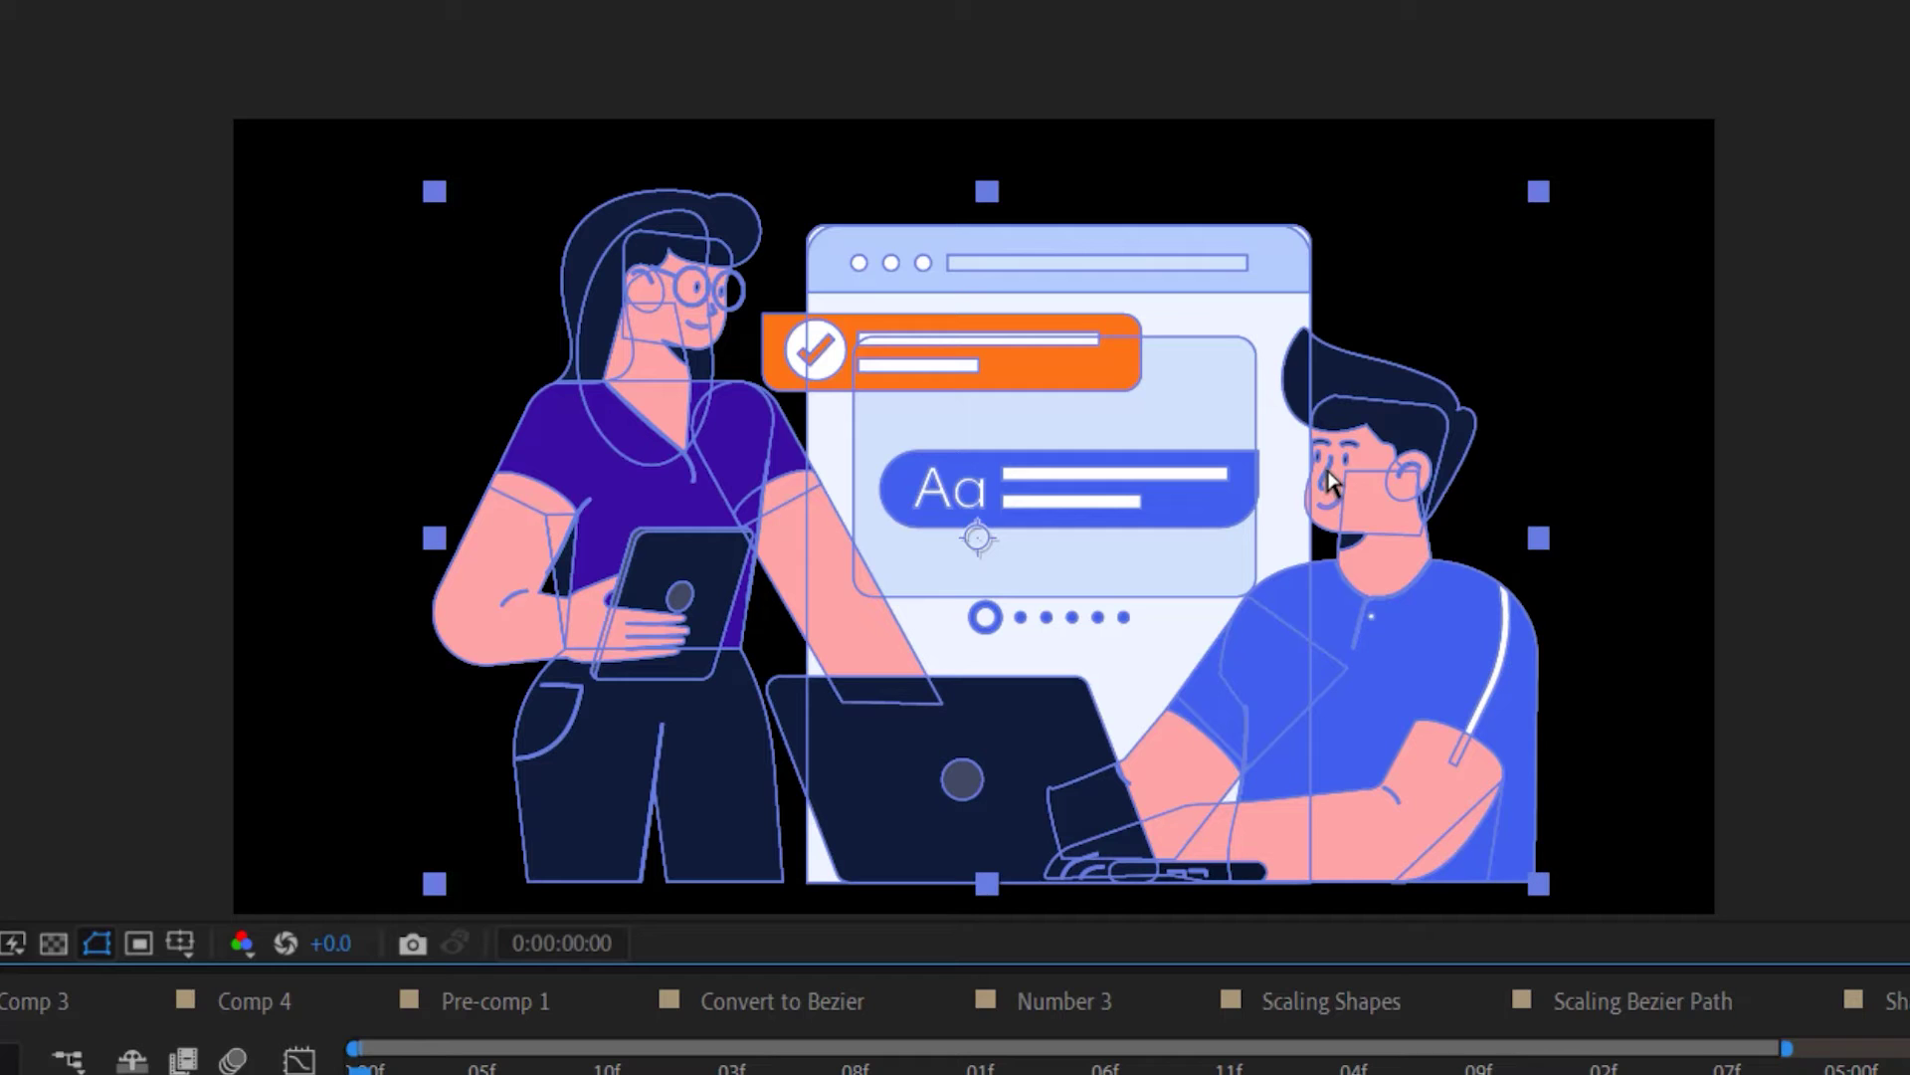
Zoom in on the man's face and nudge his nose path slightly left, briefly showing all path points.
left_click(1329, 483, "ctrl")
scroll(1389, 480, "up", 2)
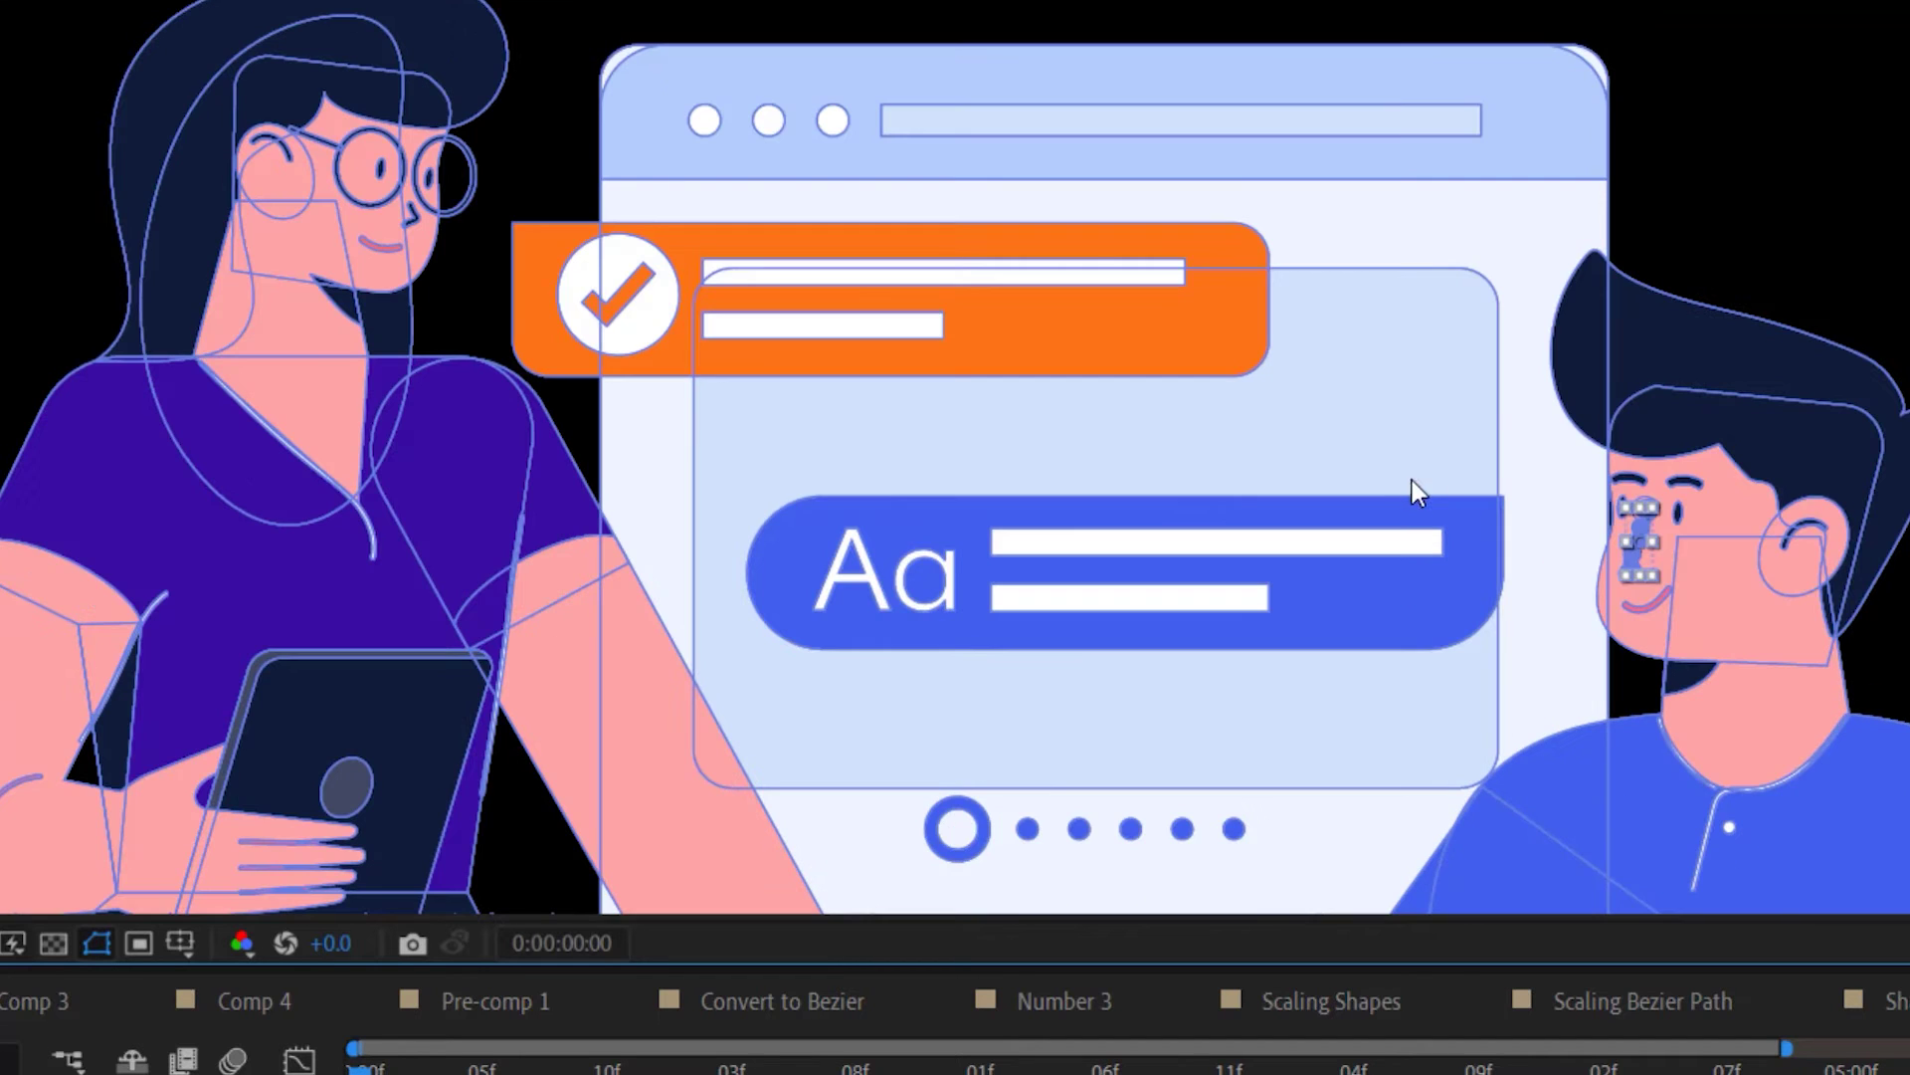
left_click_drag(1698, 584, 1215, 339)
left_click(1214, 333)
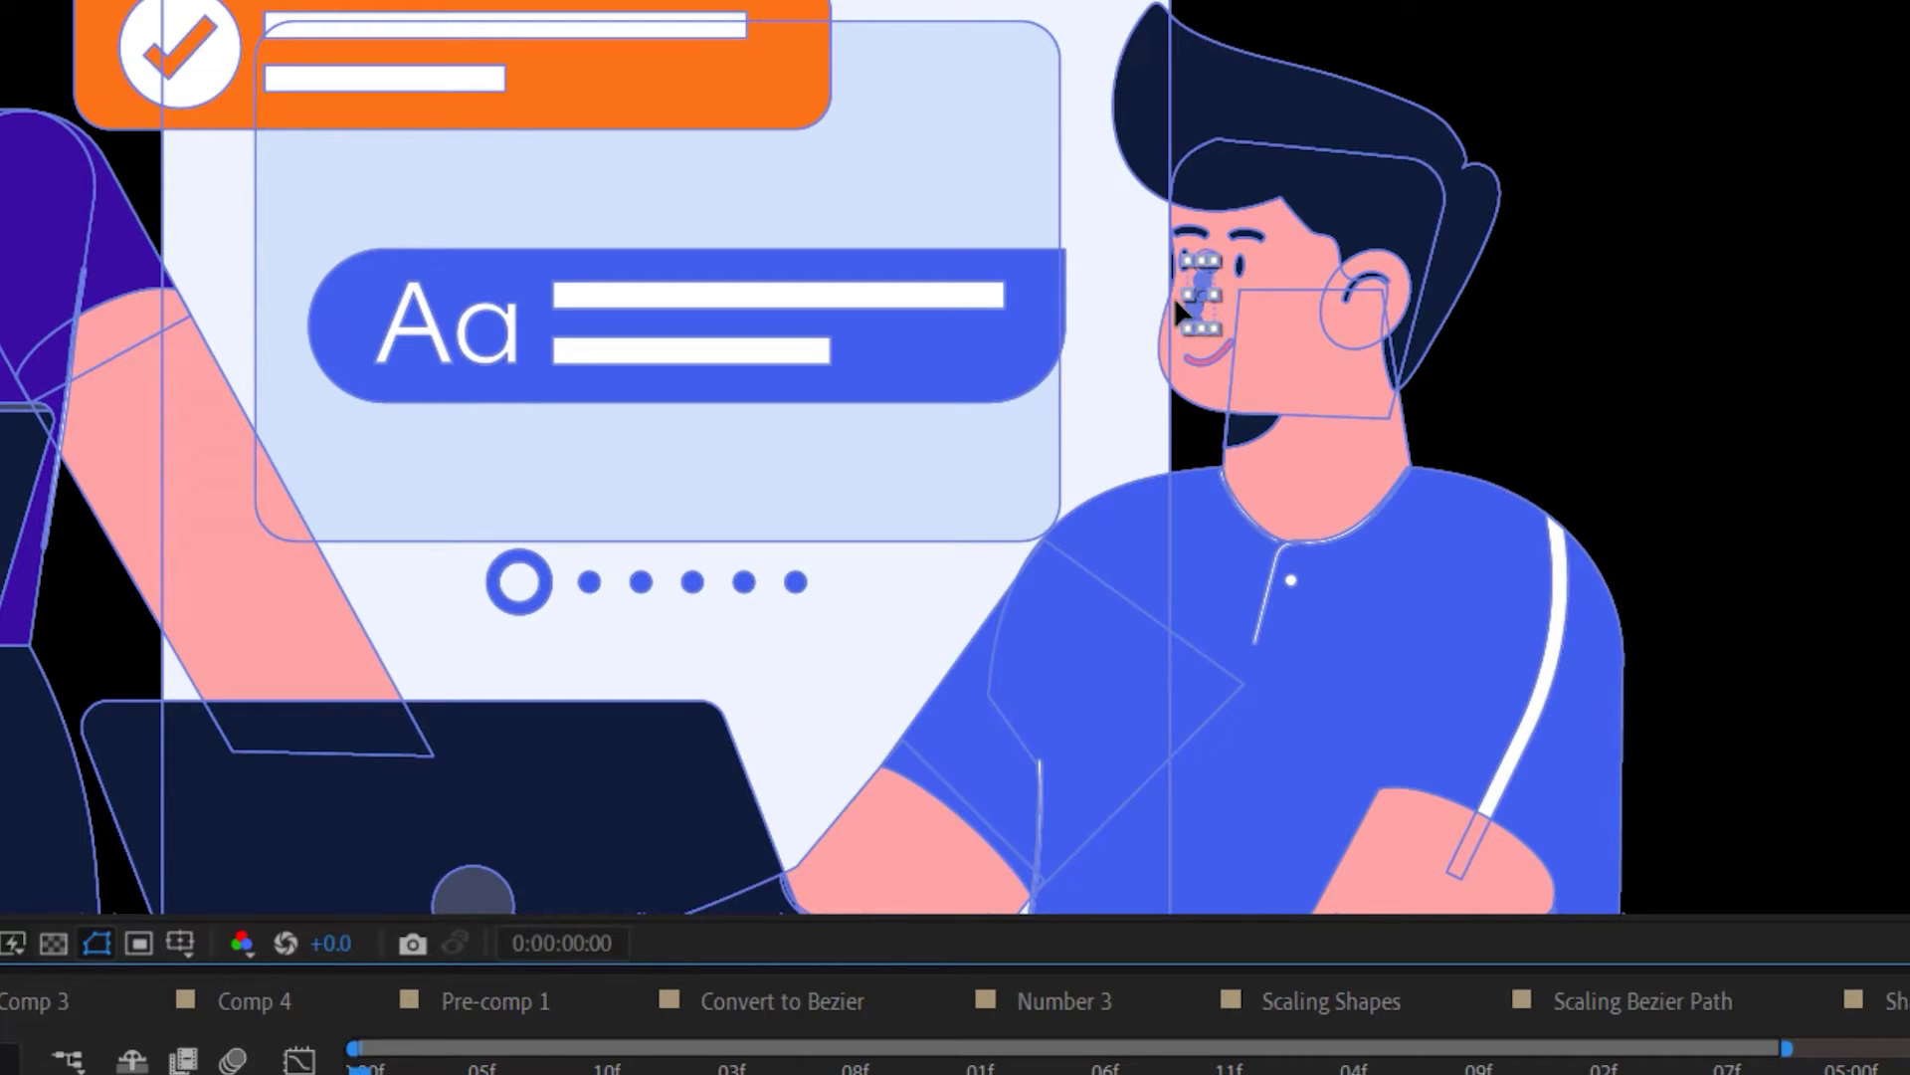
mouse_move(1202, 305)
left_mouse_down()
mouse_move(1143, 303)
mouse_move(1213, 312)
left_mouse_up()
key("ctrl+a")
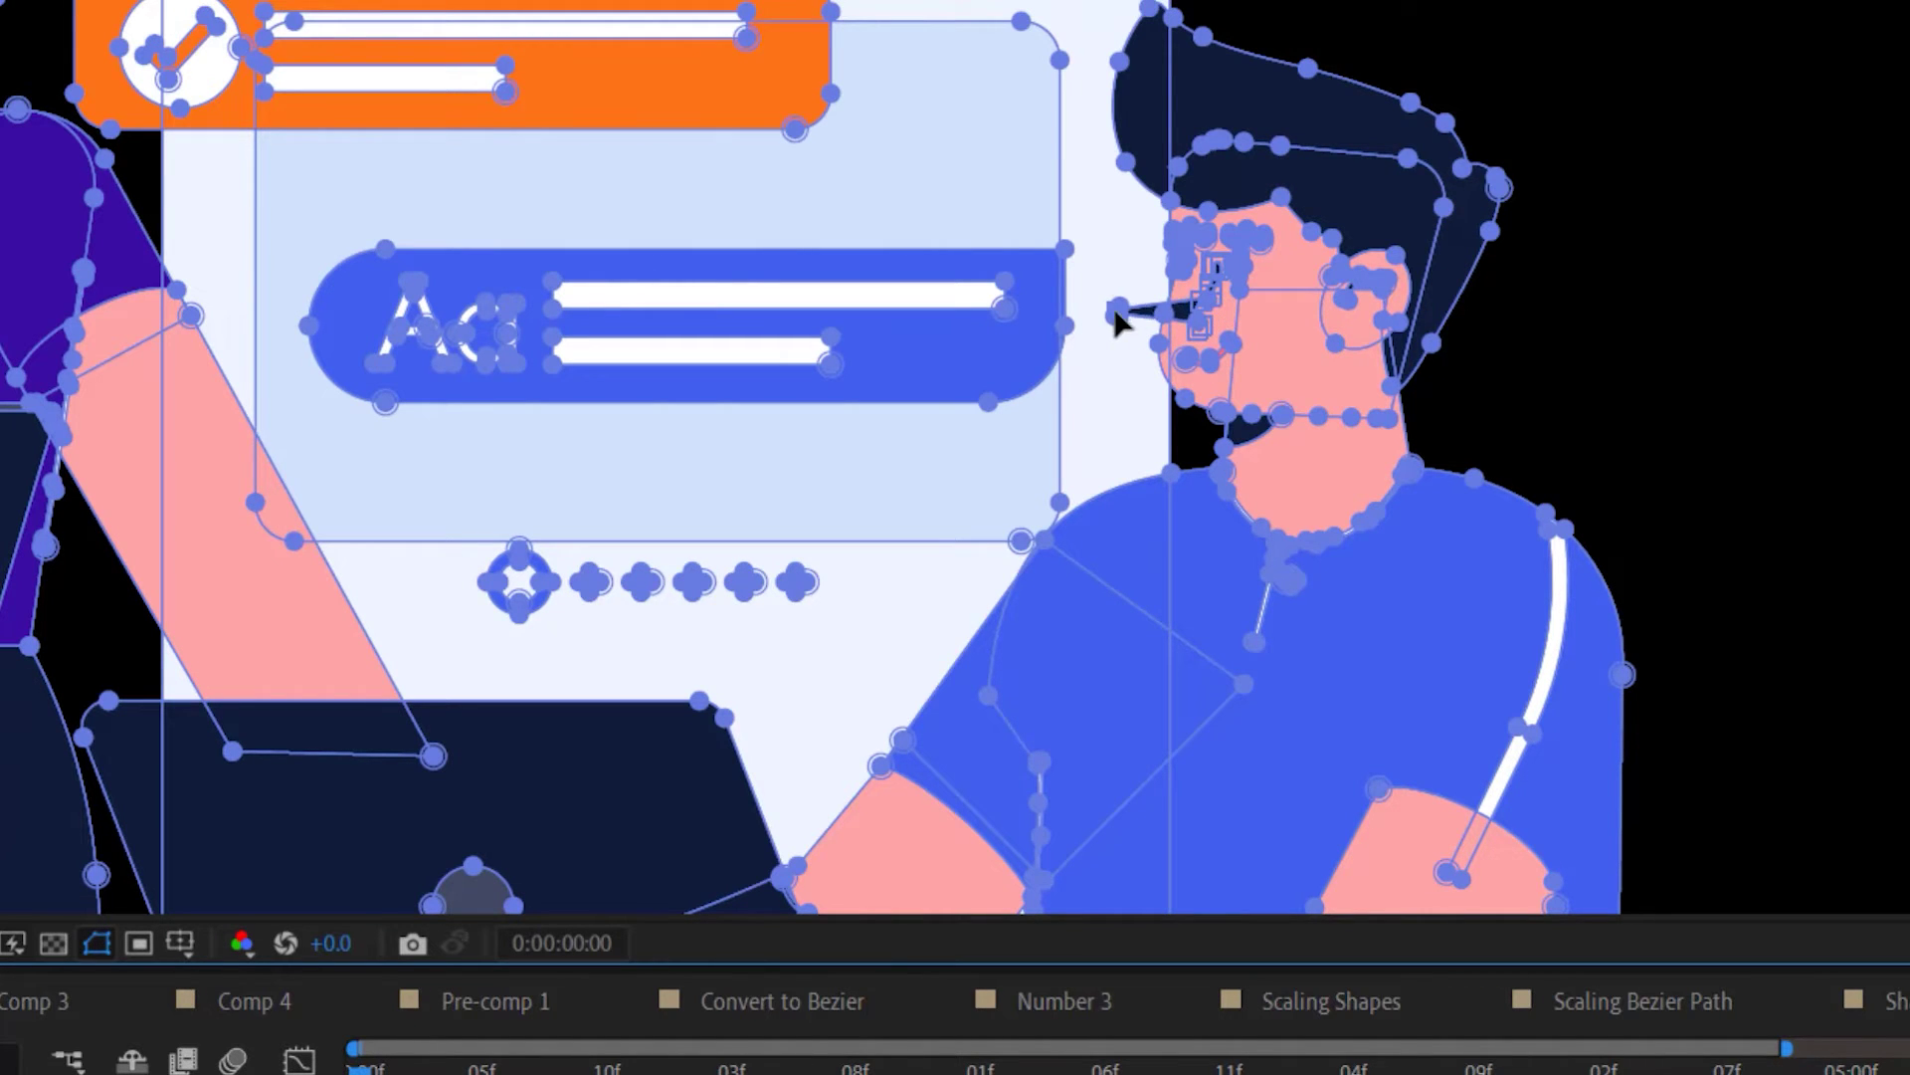
left_click(1169, 318)
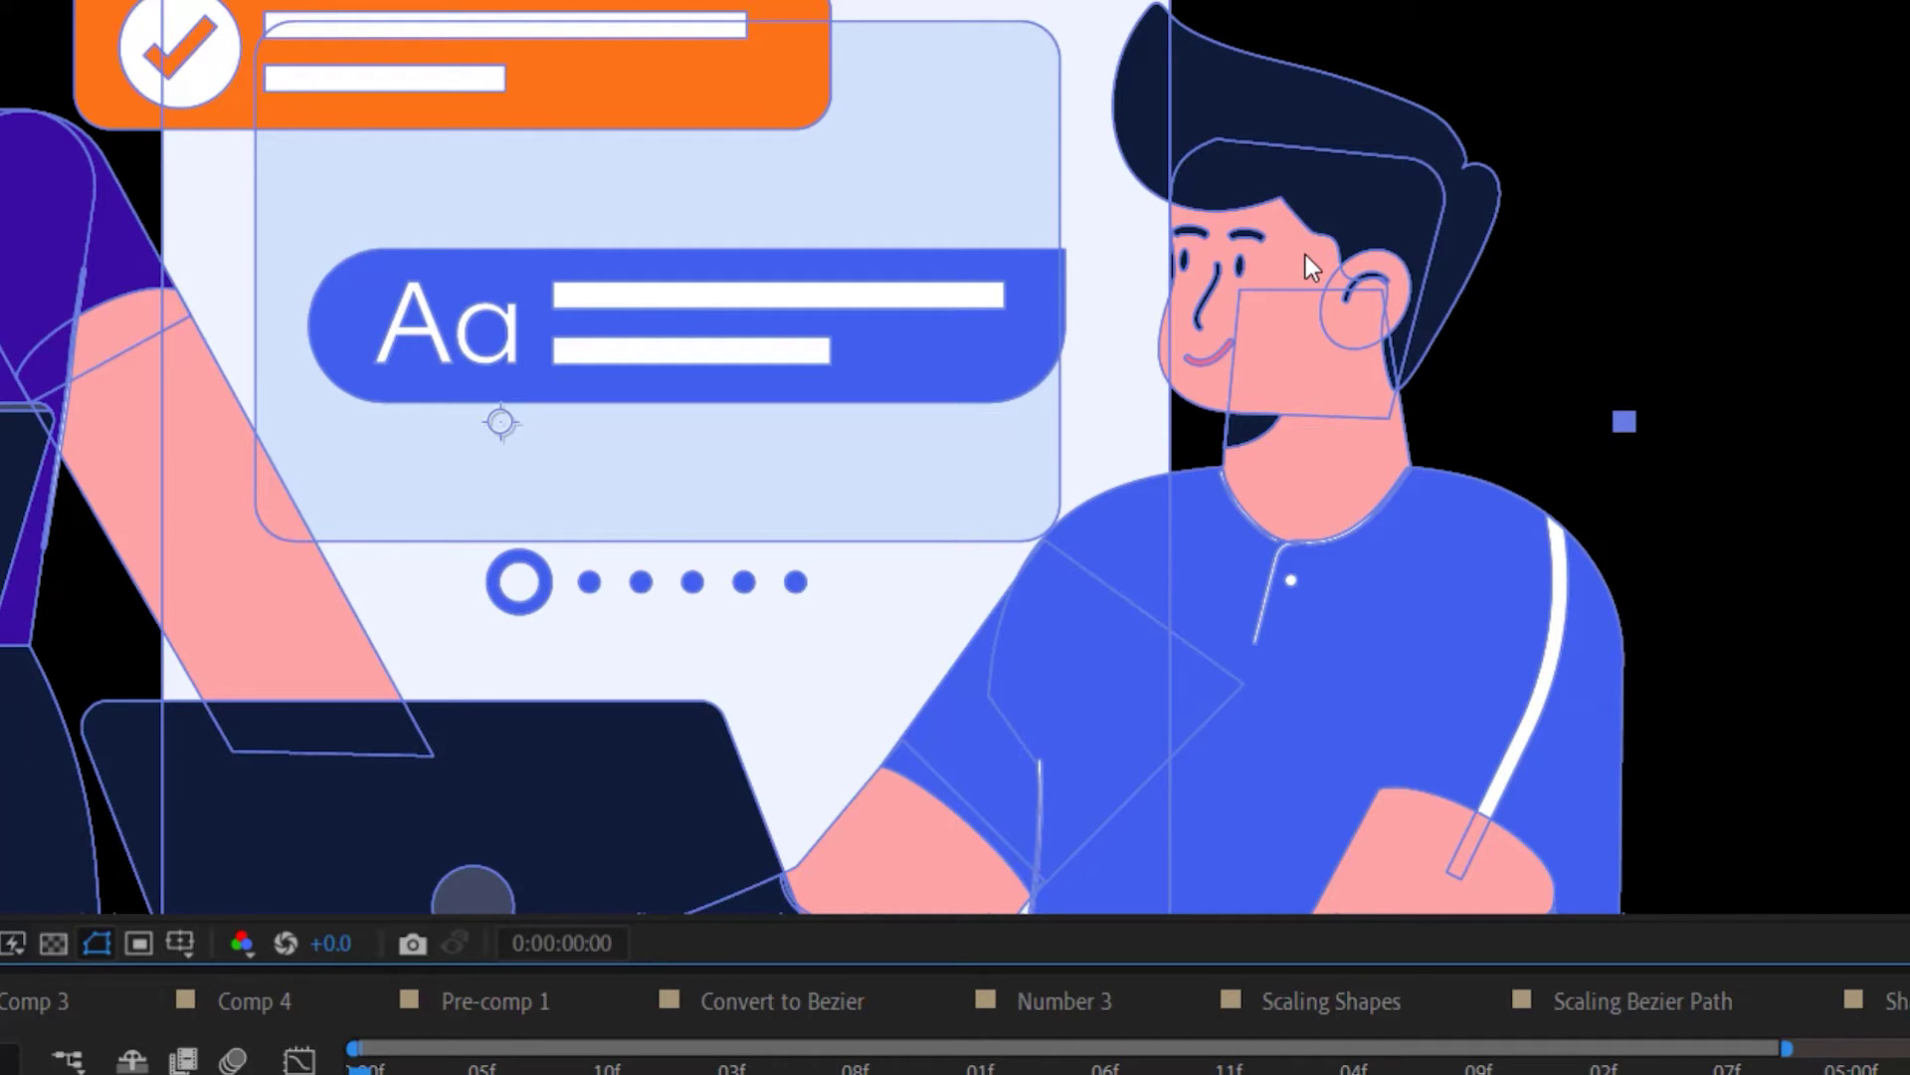
Select the man's Head group and expand its contents and Transform: Head properties in the timeline.
left_click(1334, 205)
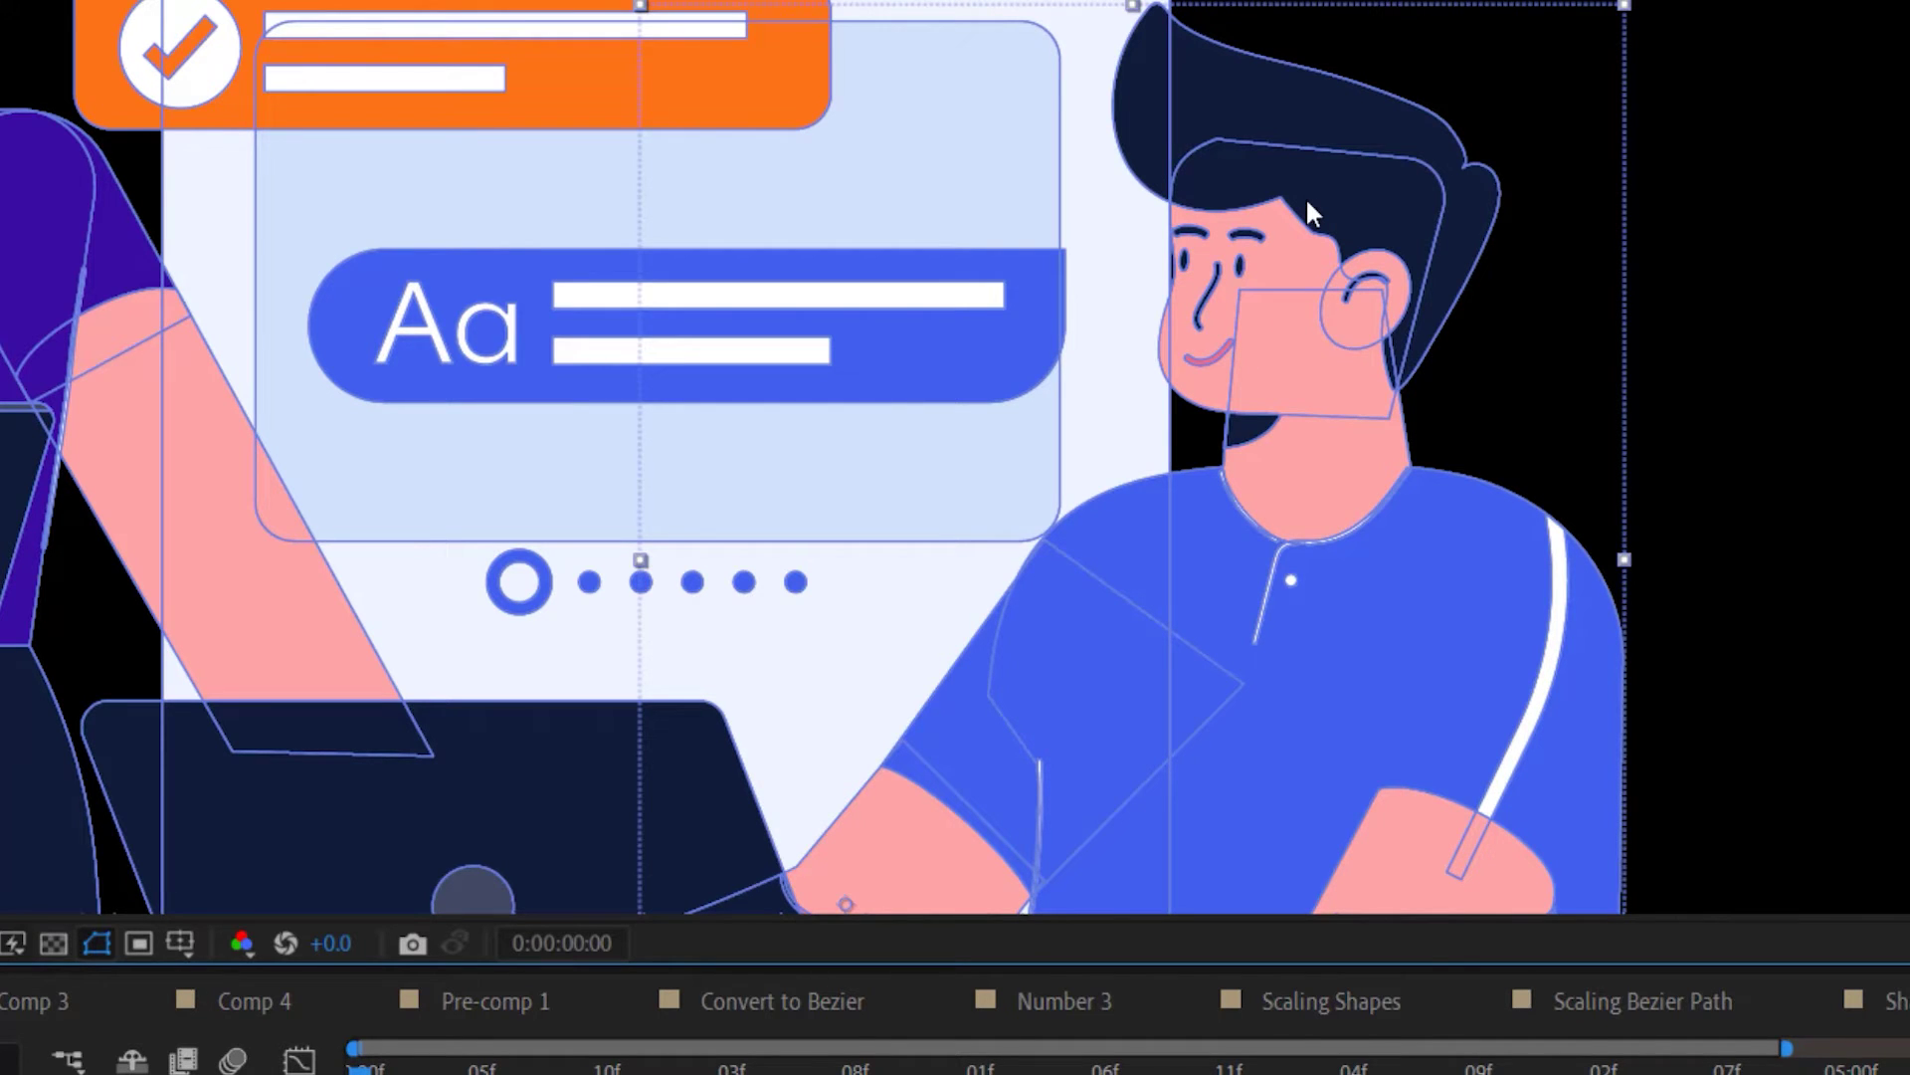
left_click(1308, 208)
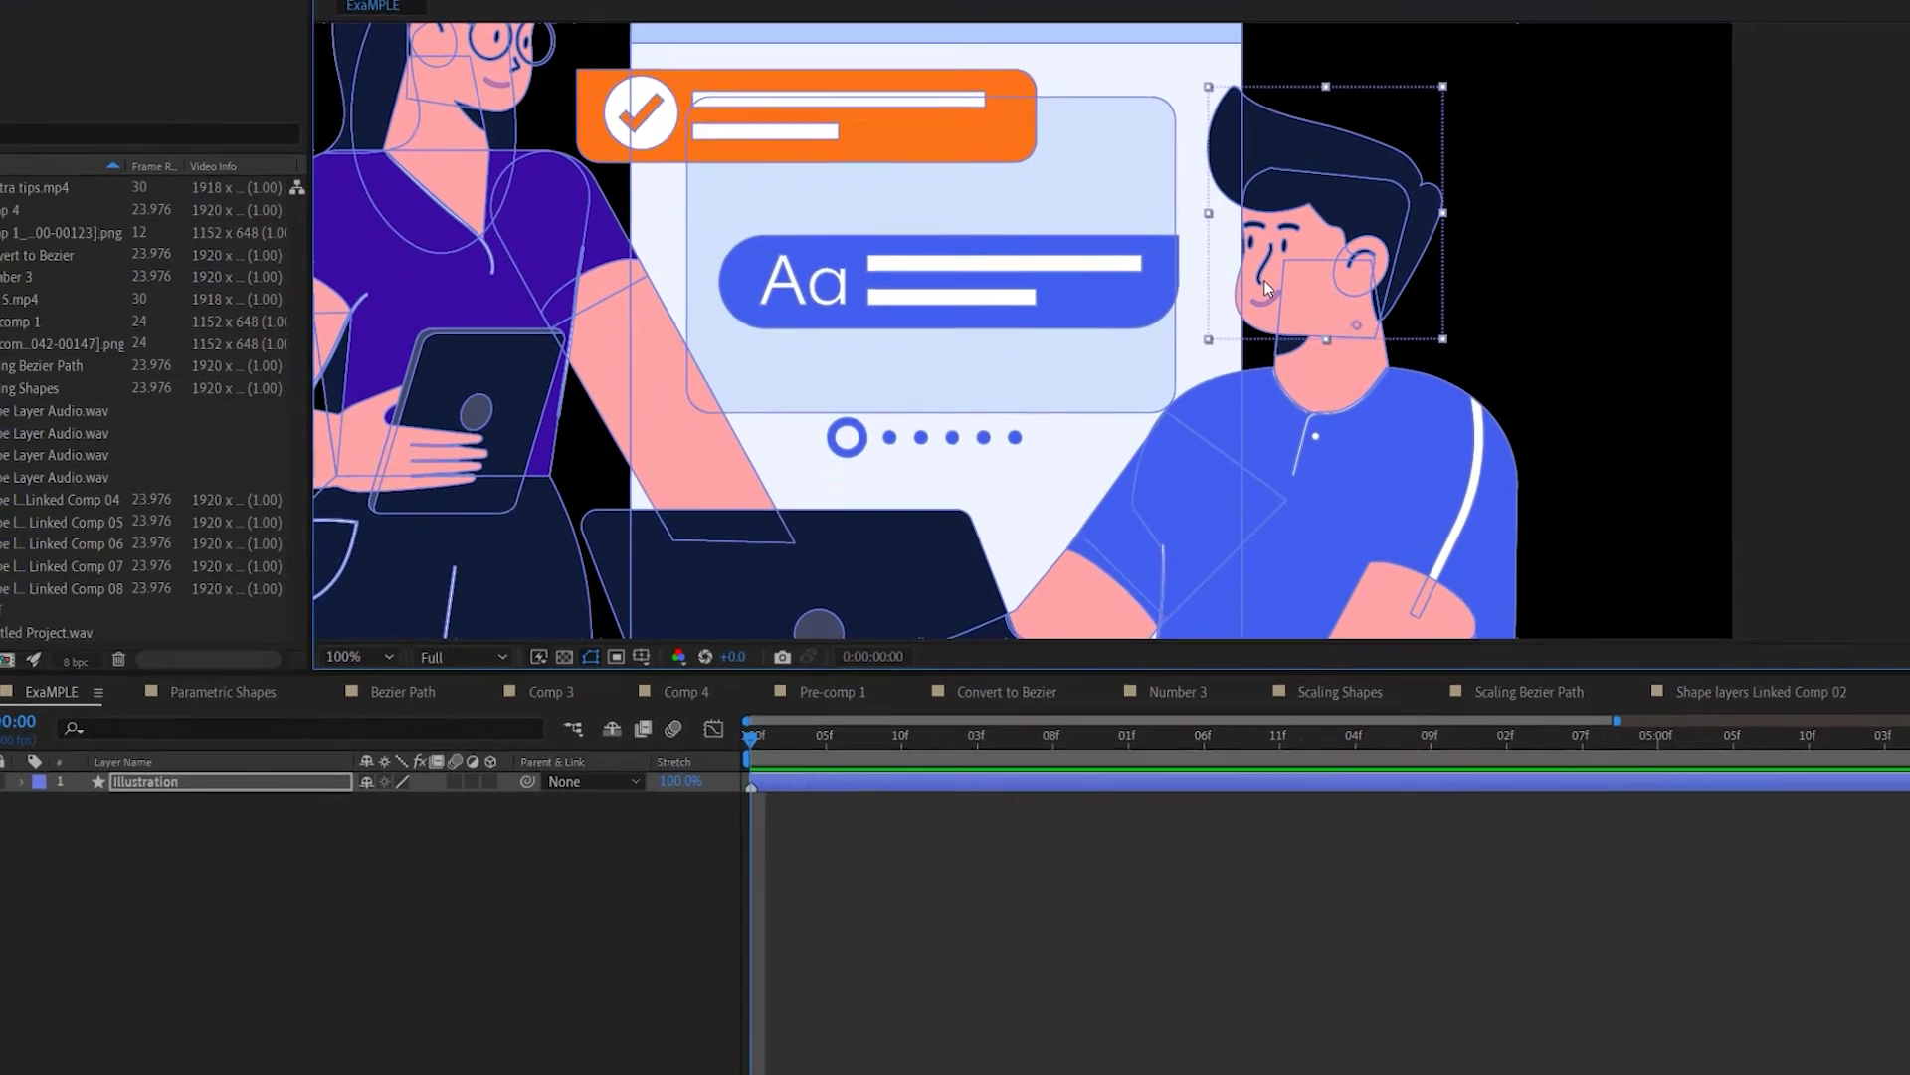
key("s")
key("s")
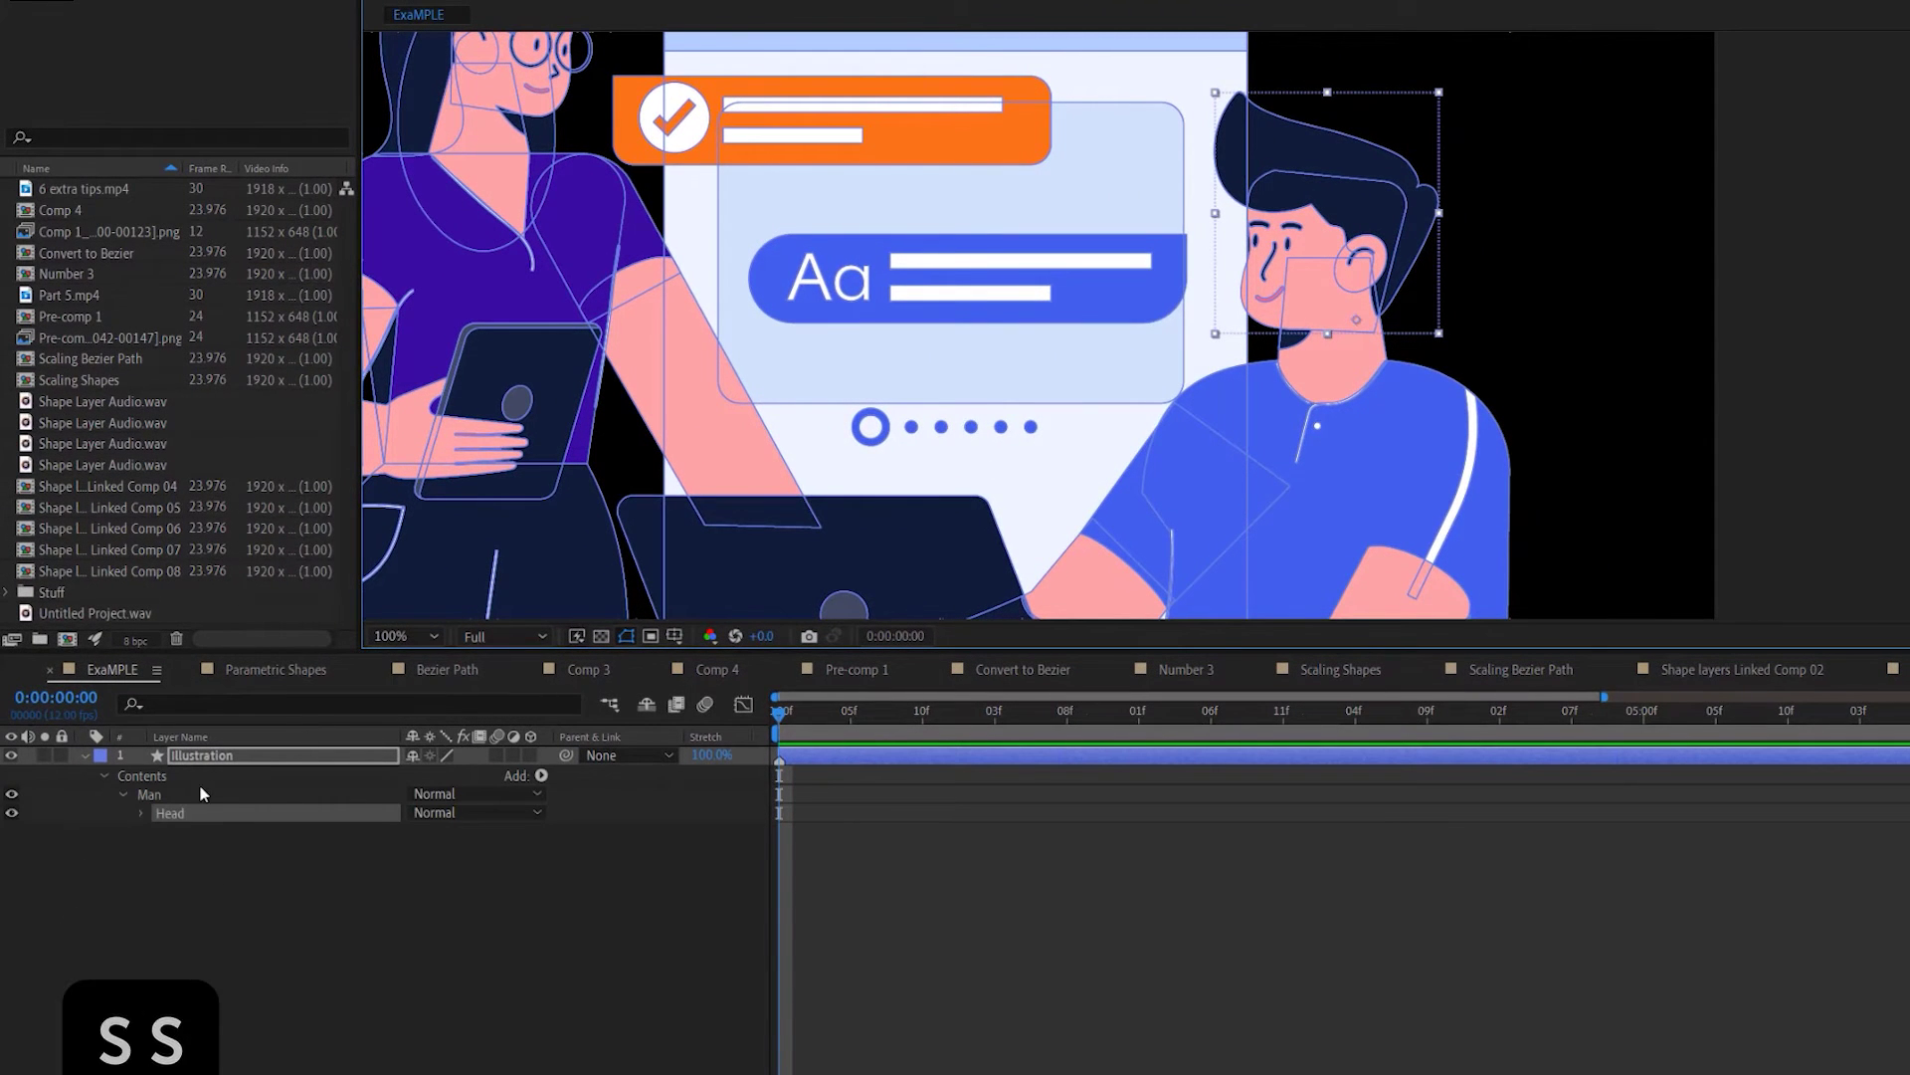
left_click(141, 814)
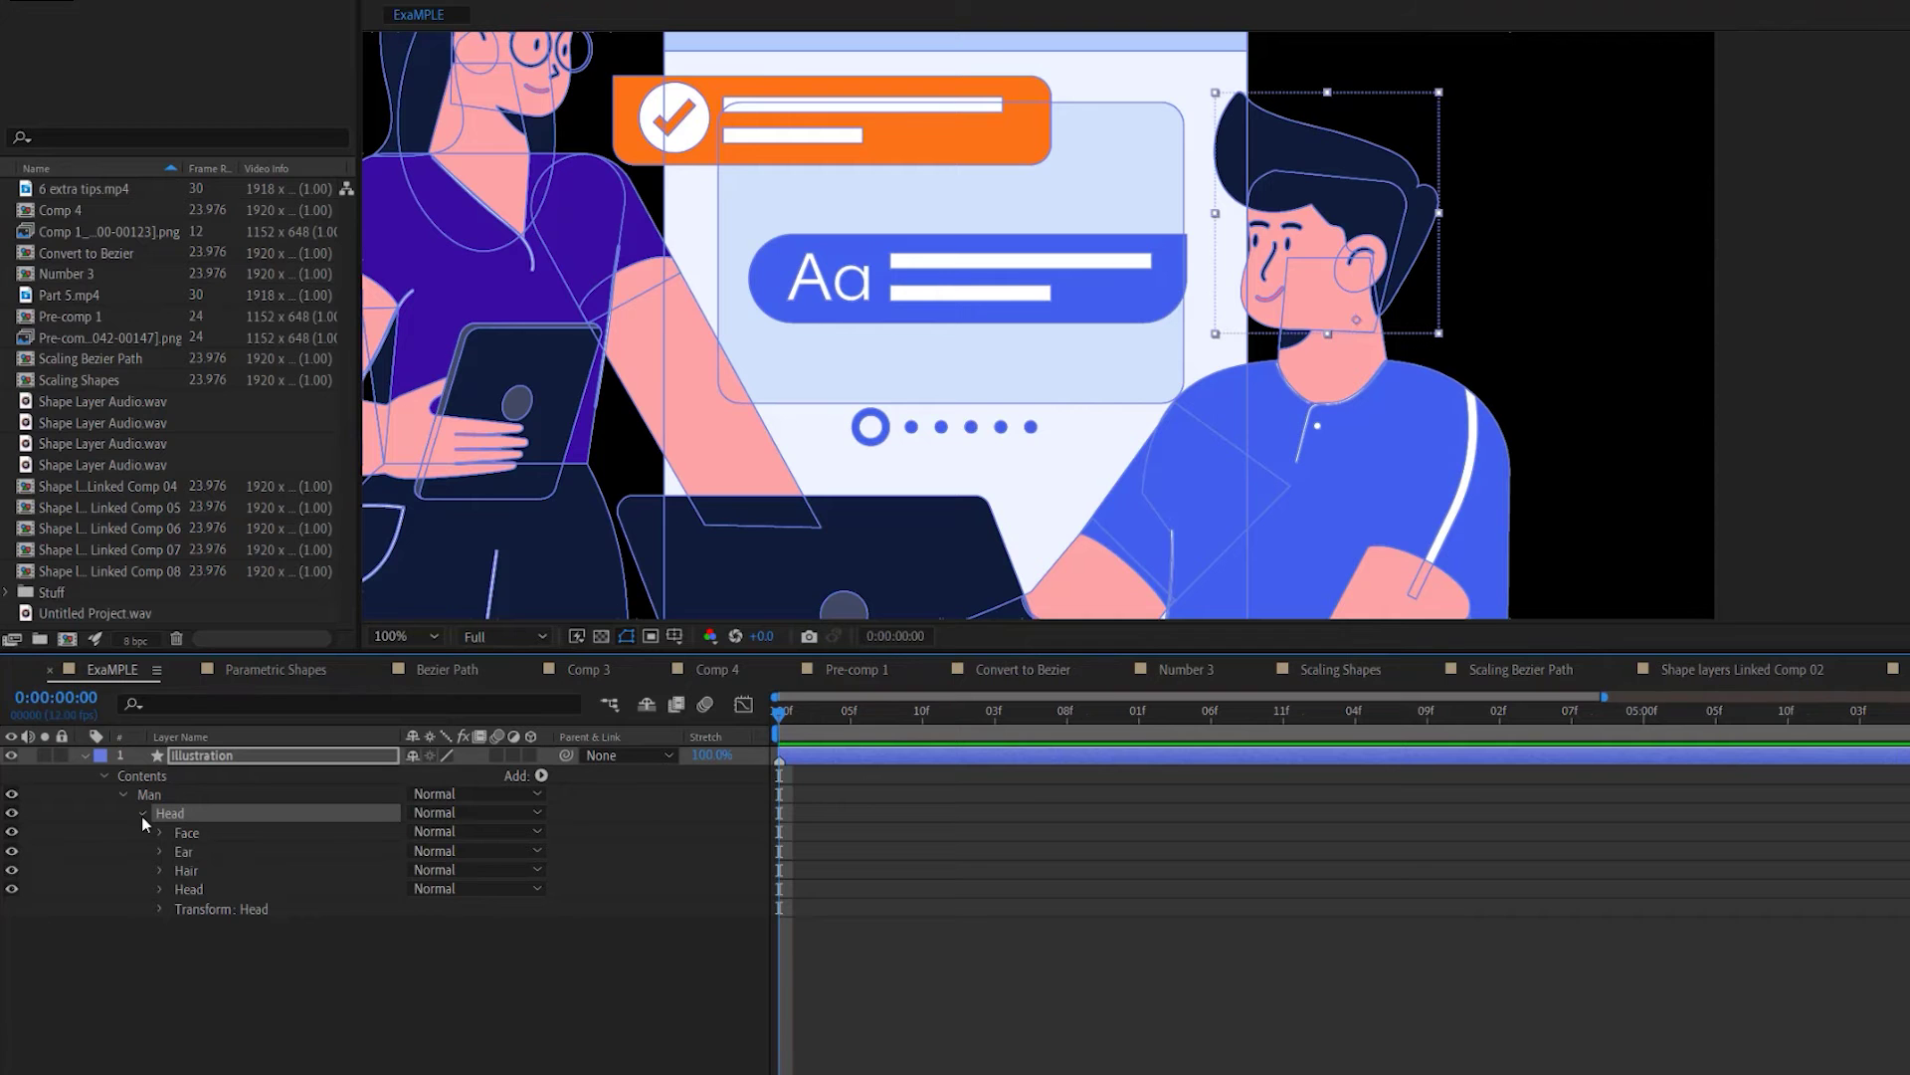
left_click(161, 908)
left_click(204, 1022)
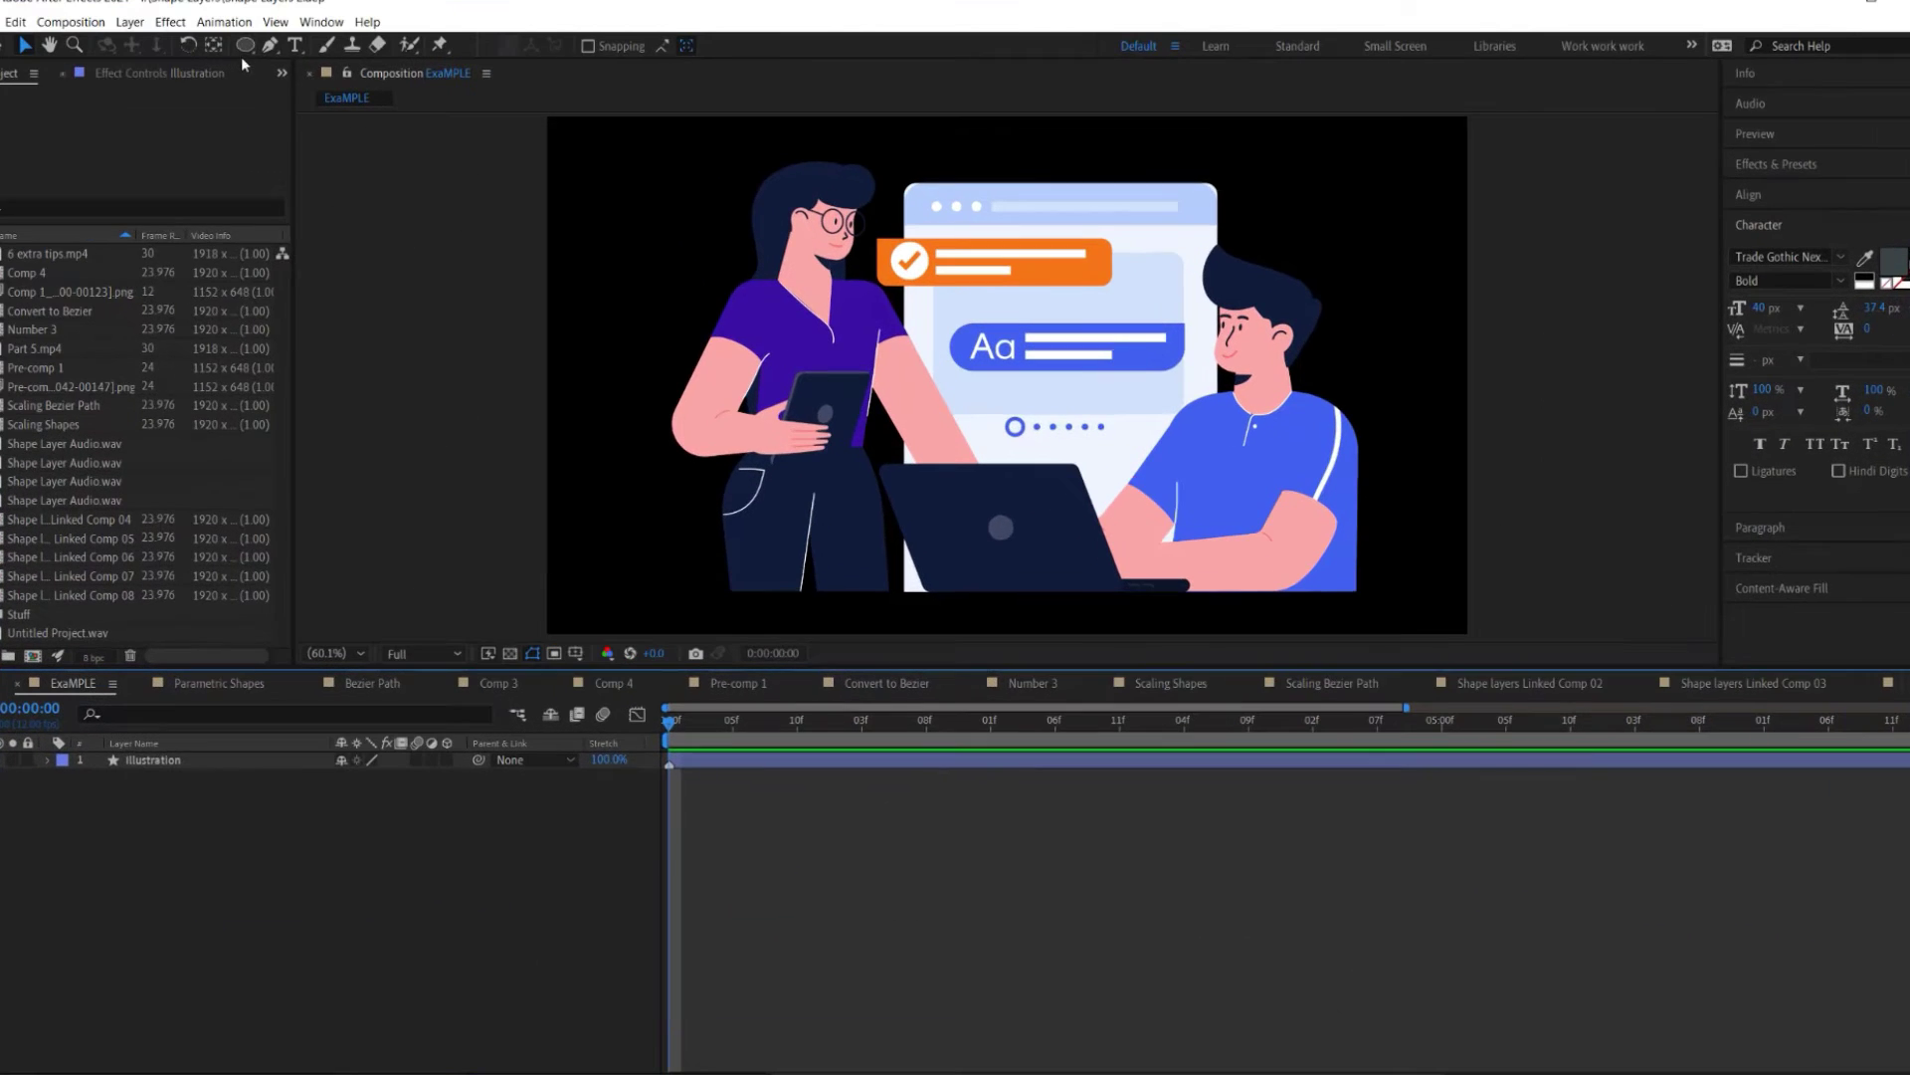
Draw three white circles beside the man's head on the Illustration layer and select them.
left_click(1300, 242)
left_click(202, 761)
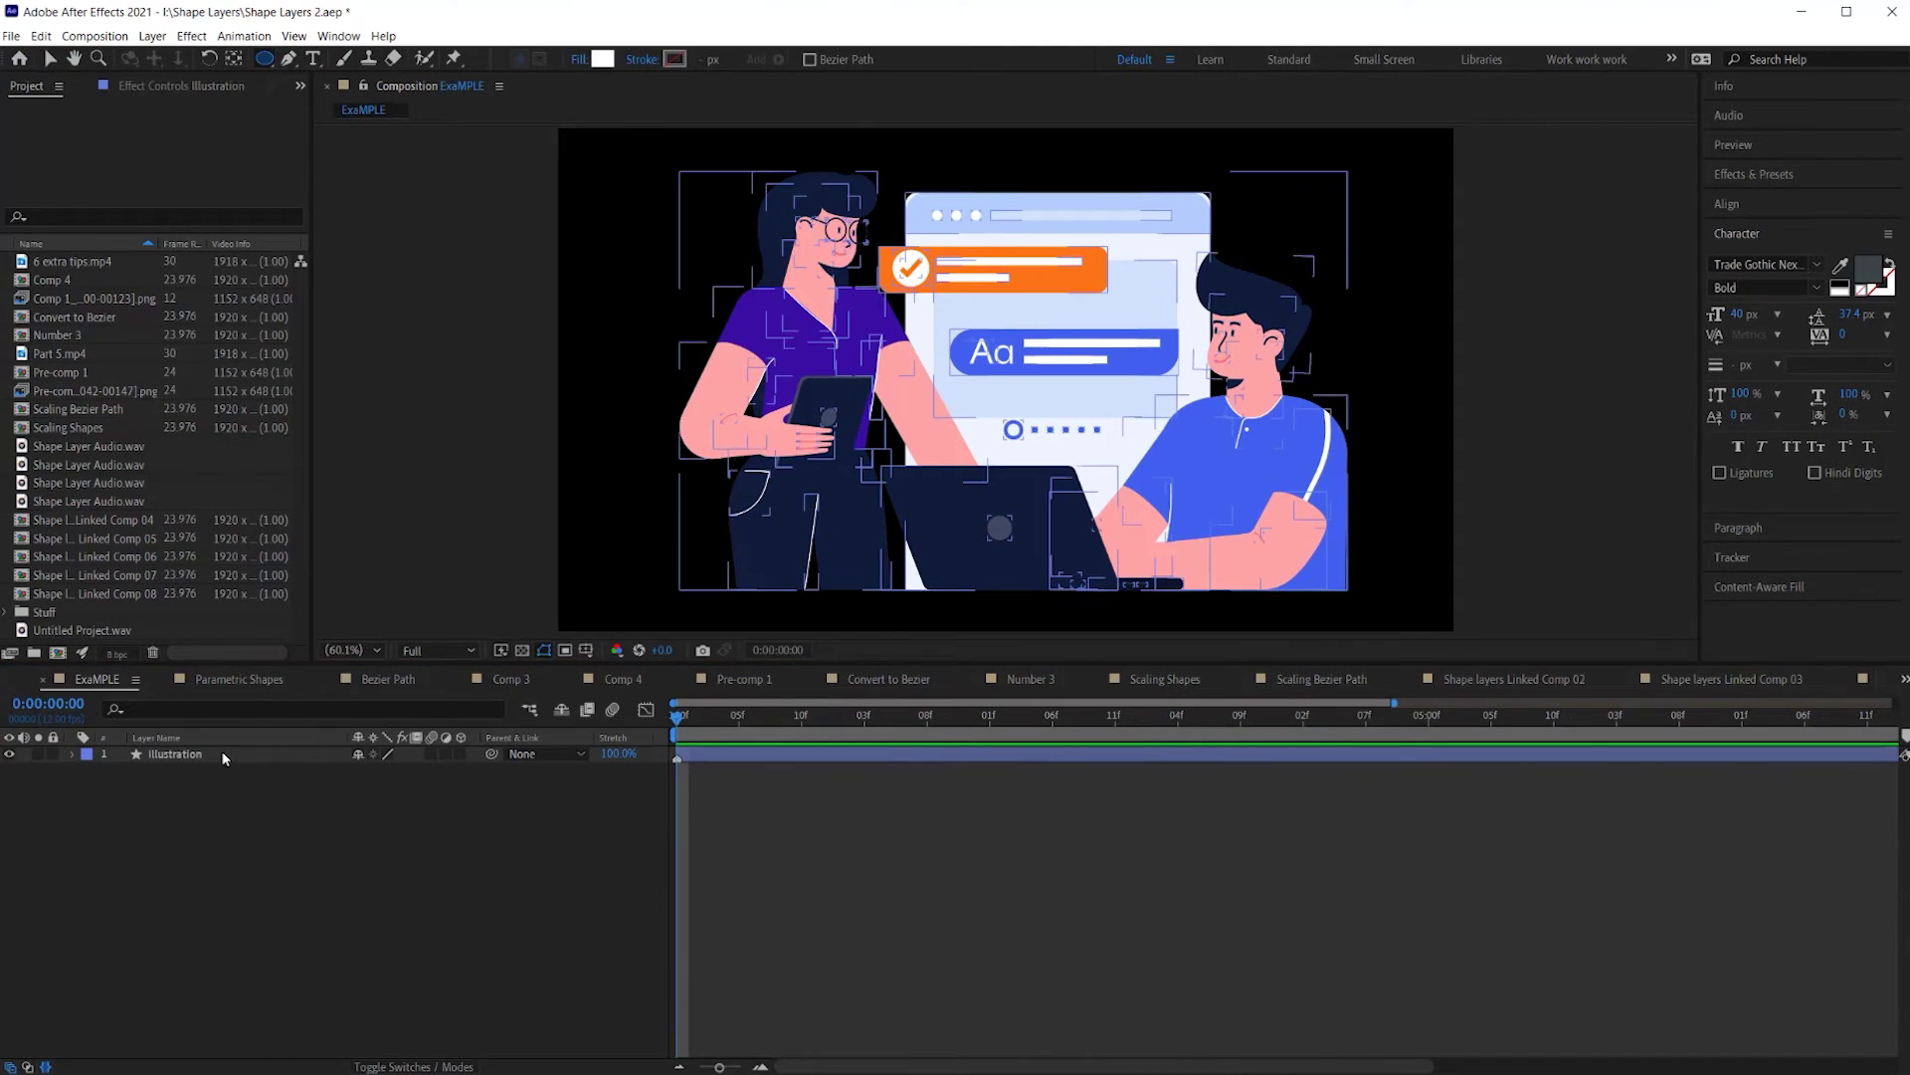
left_click(218, 752)
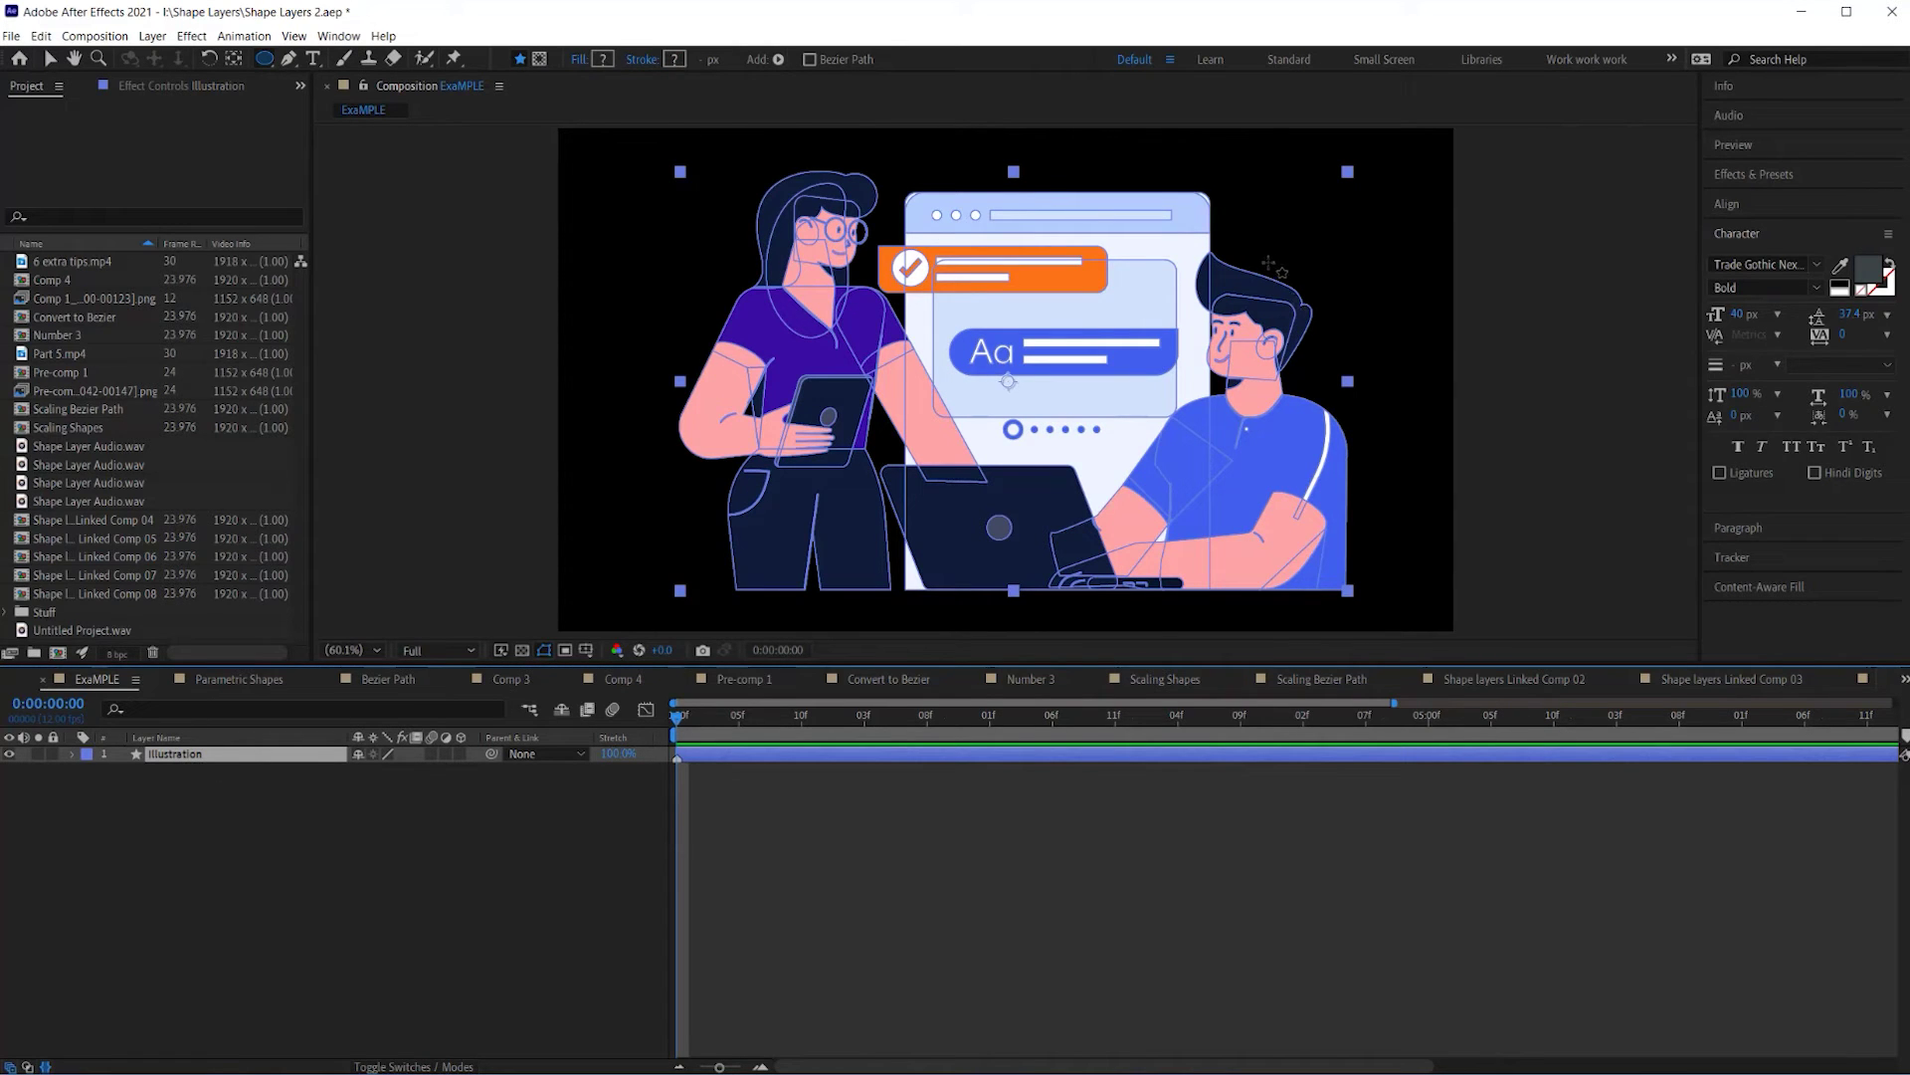
mouse_move(1261, 250)
left_mouse_down()
mouse_move(1287, 276)
mouse_move(1311, 252)
mouse_move(1327, 268)
left_mouse_up()
left_click_drag(1315, 187, 1399, 270)
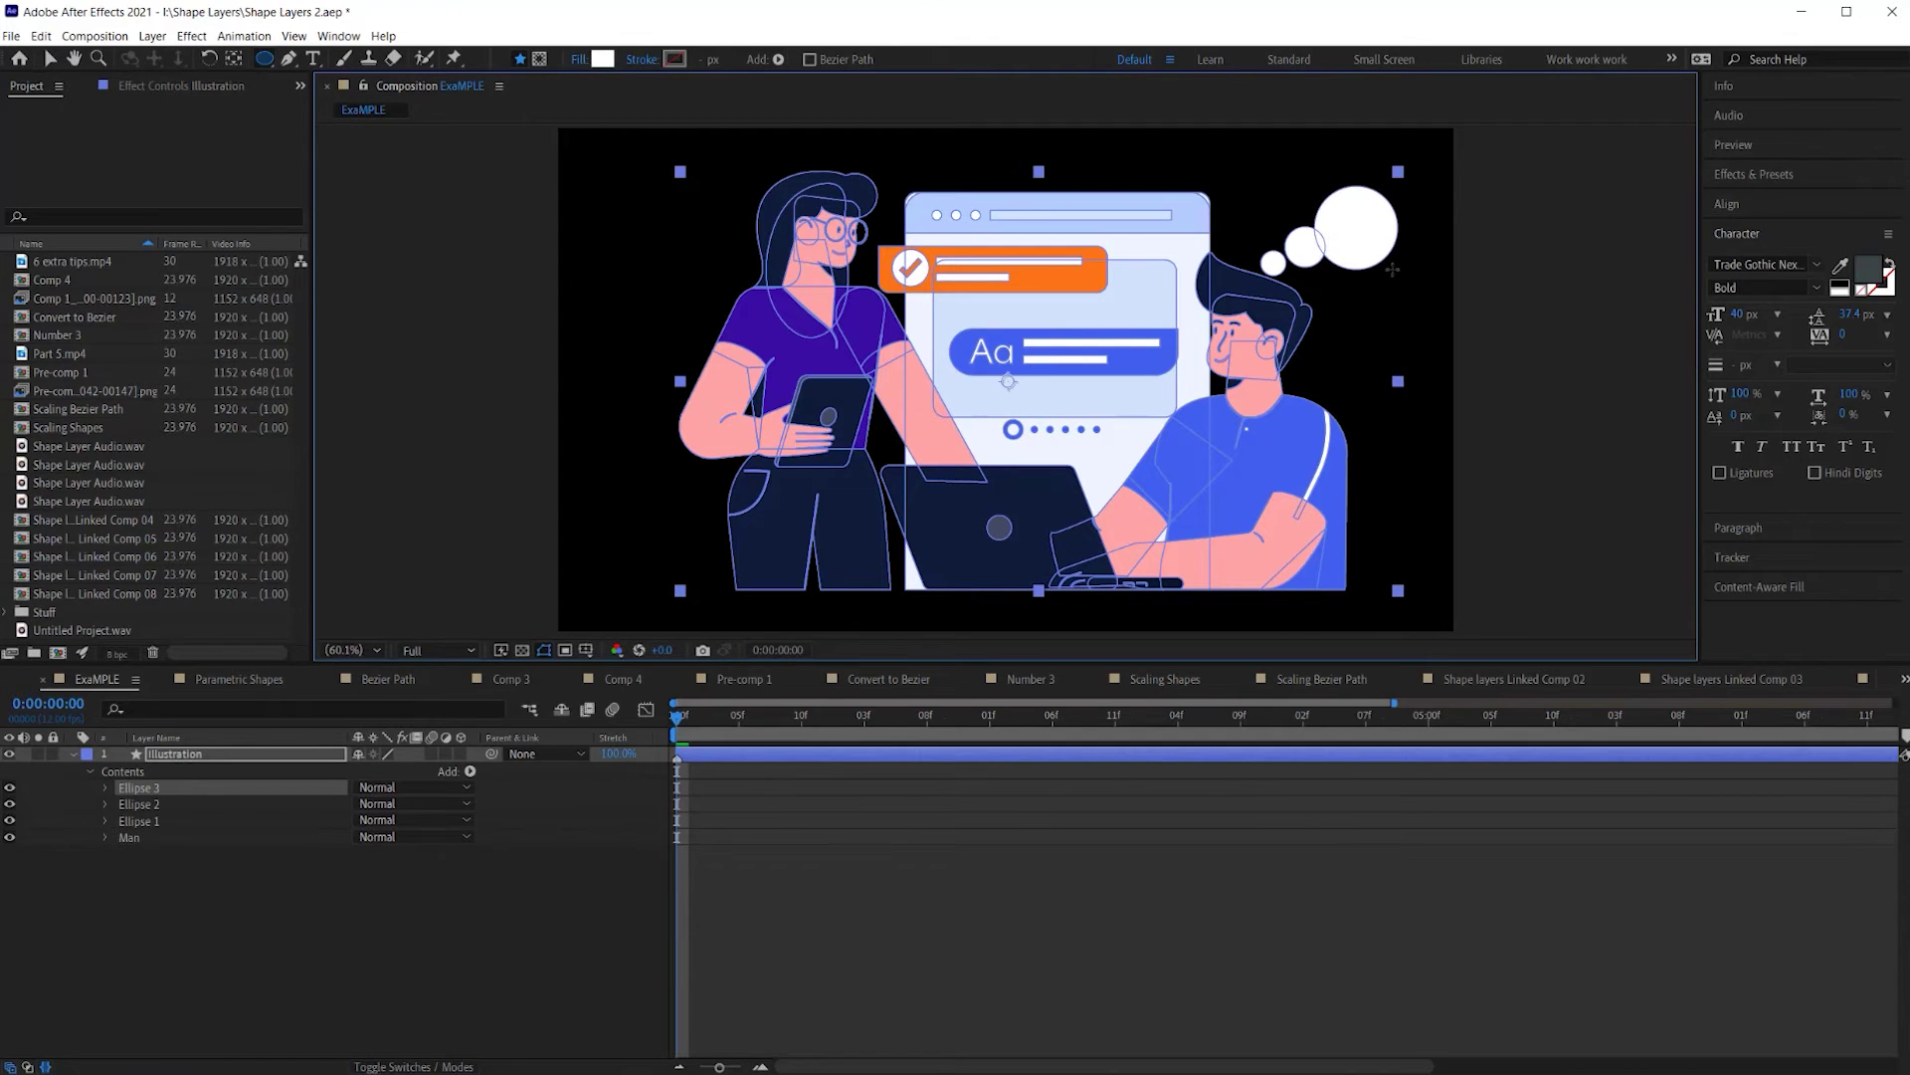
key("v")
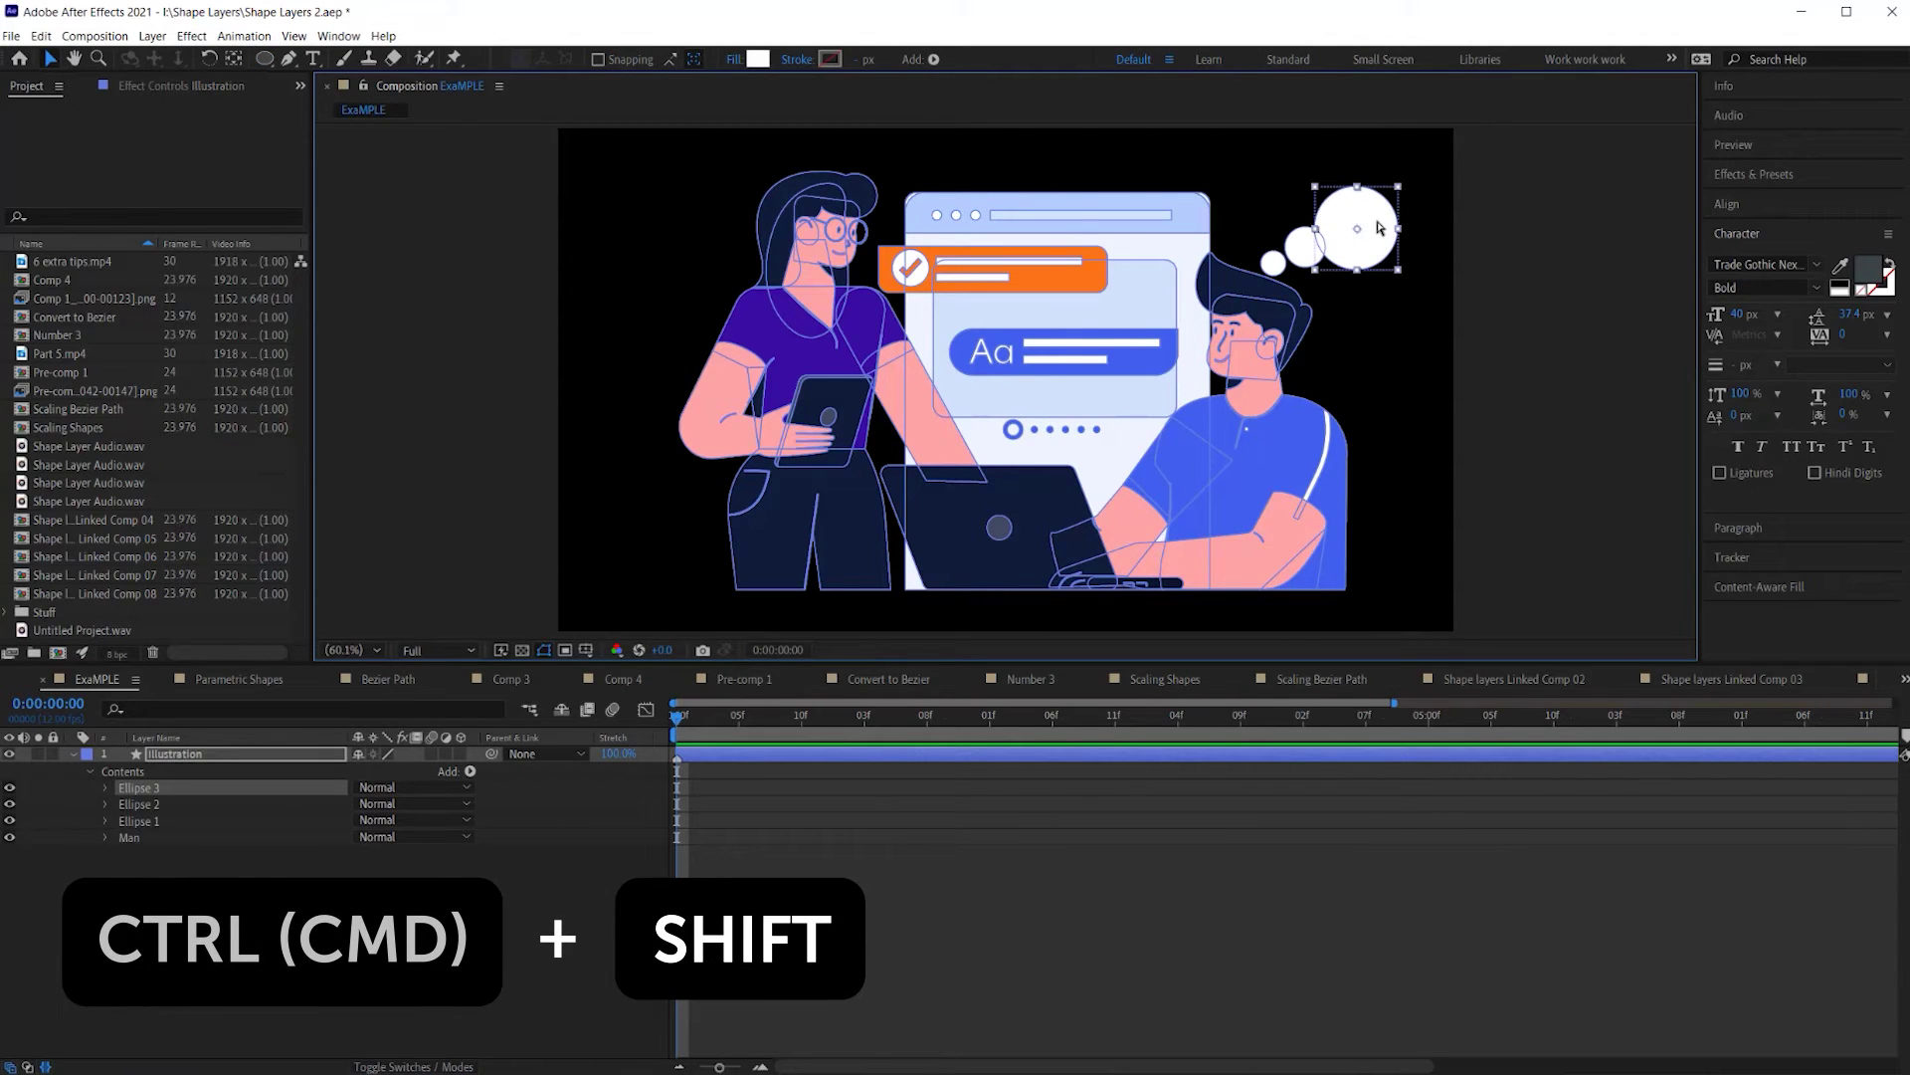
left_click(1298, 249, "shift")
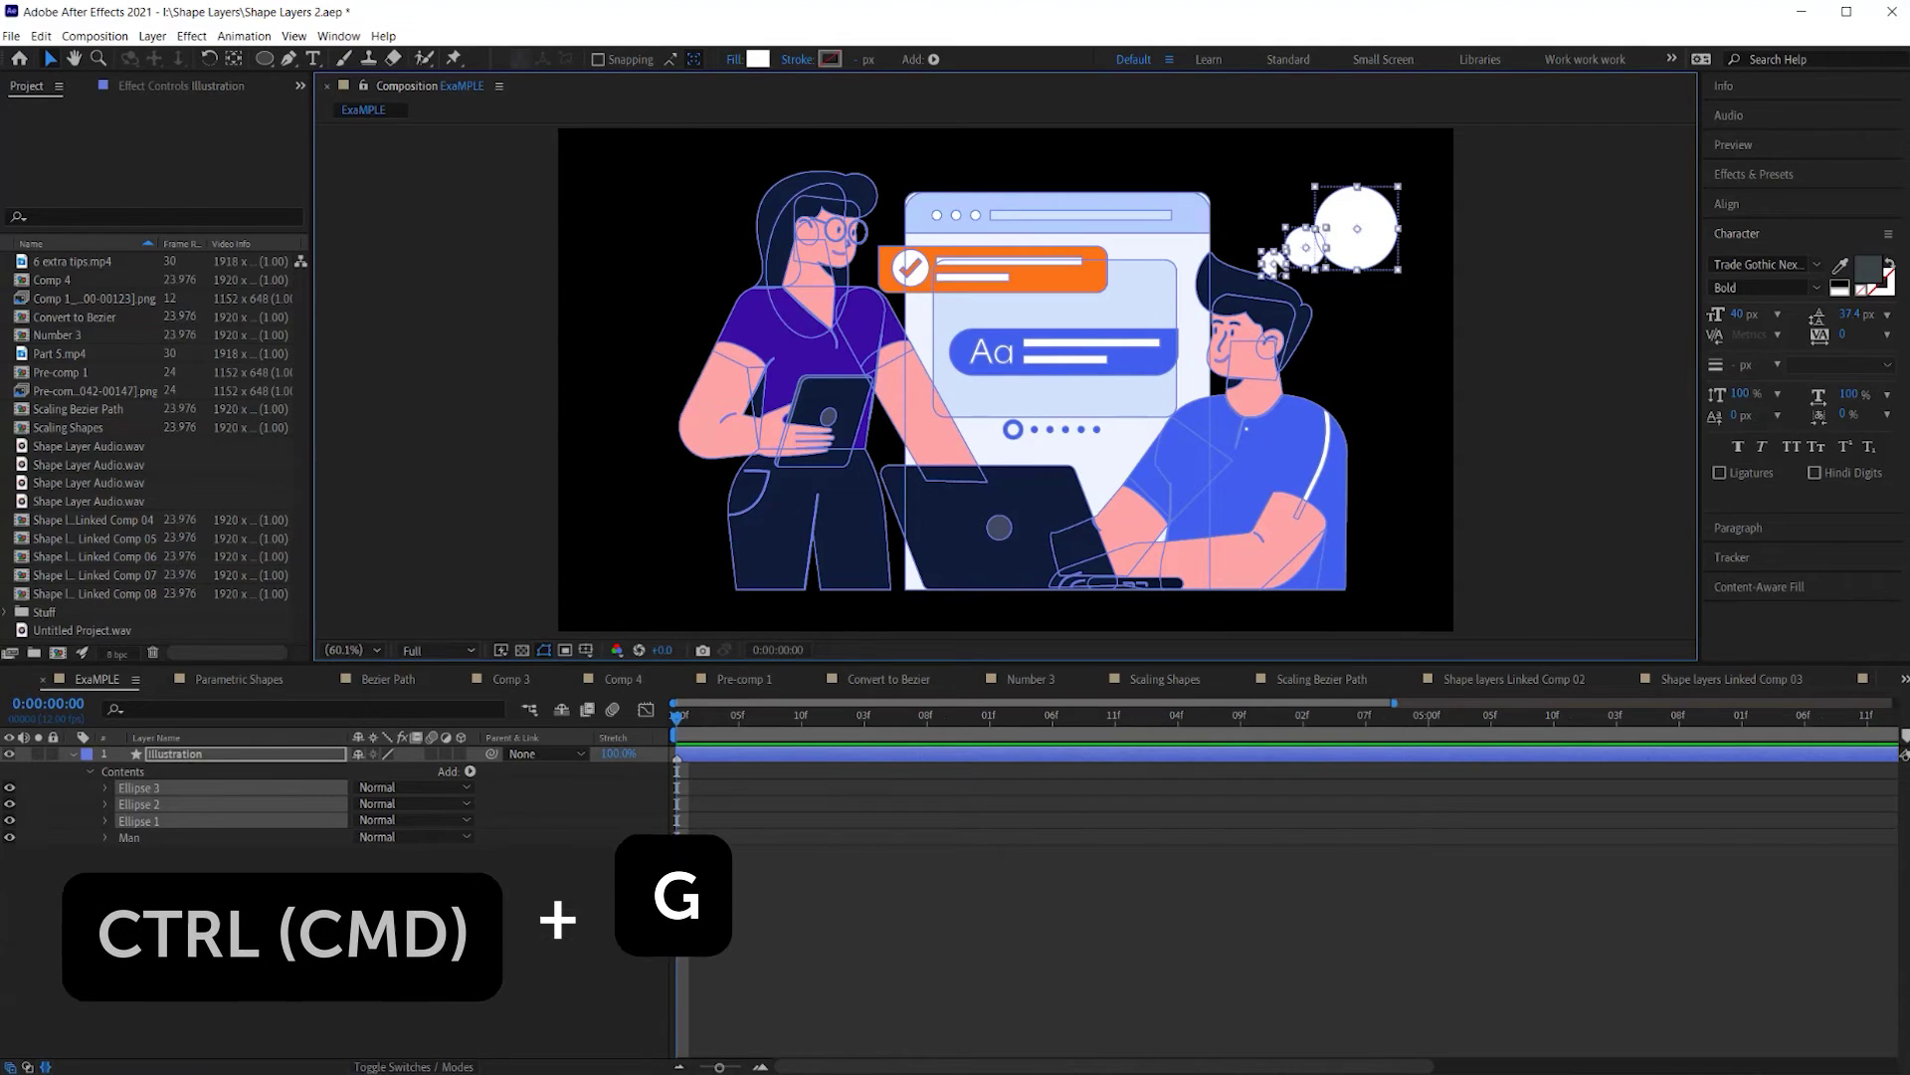
left_click(1275, 263, "shift")
Group the three circles and rename the group 'Thought bubble'.
key("ctrl+g")
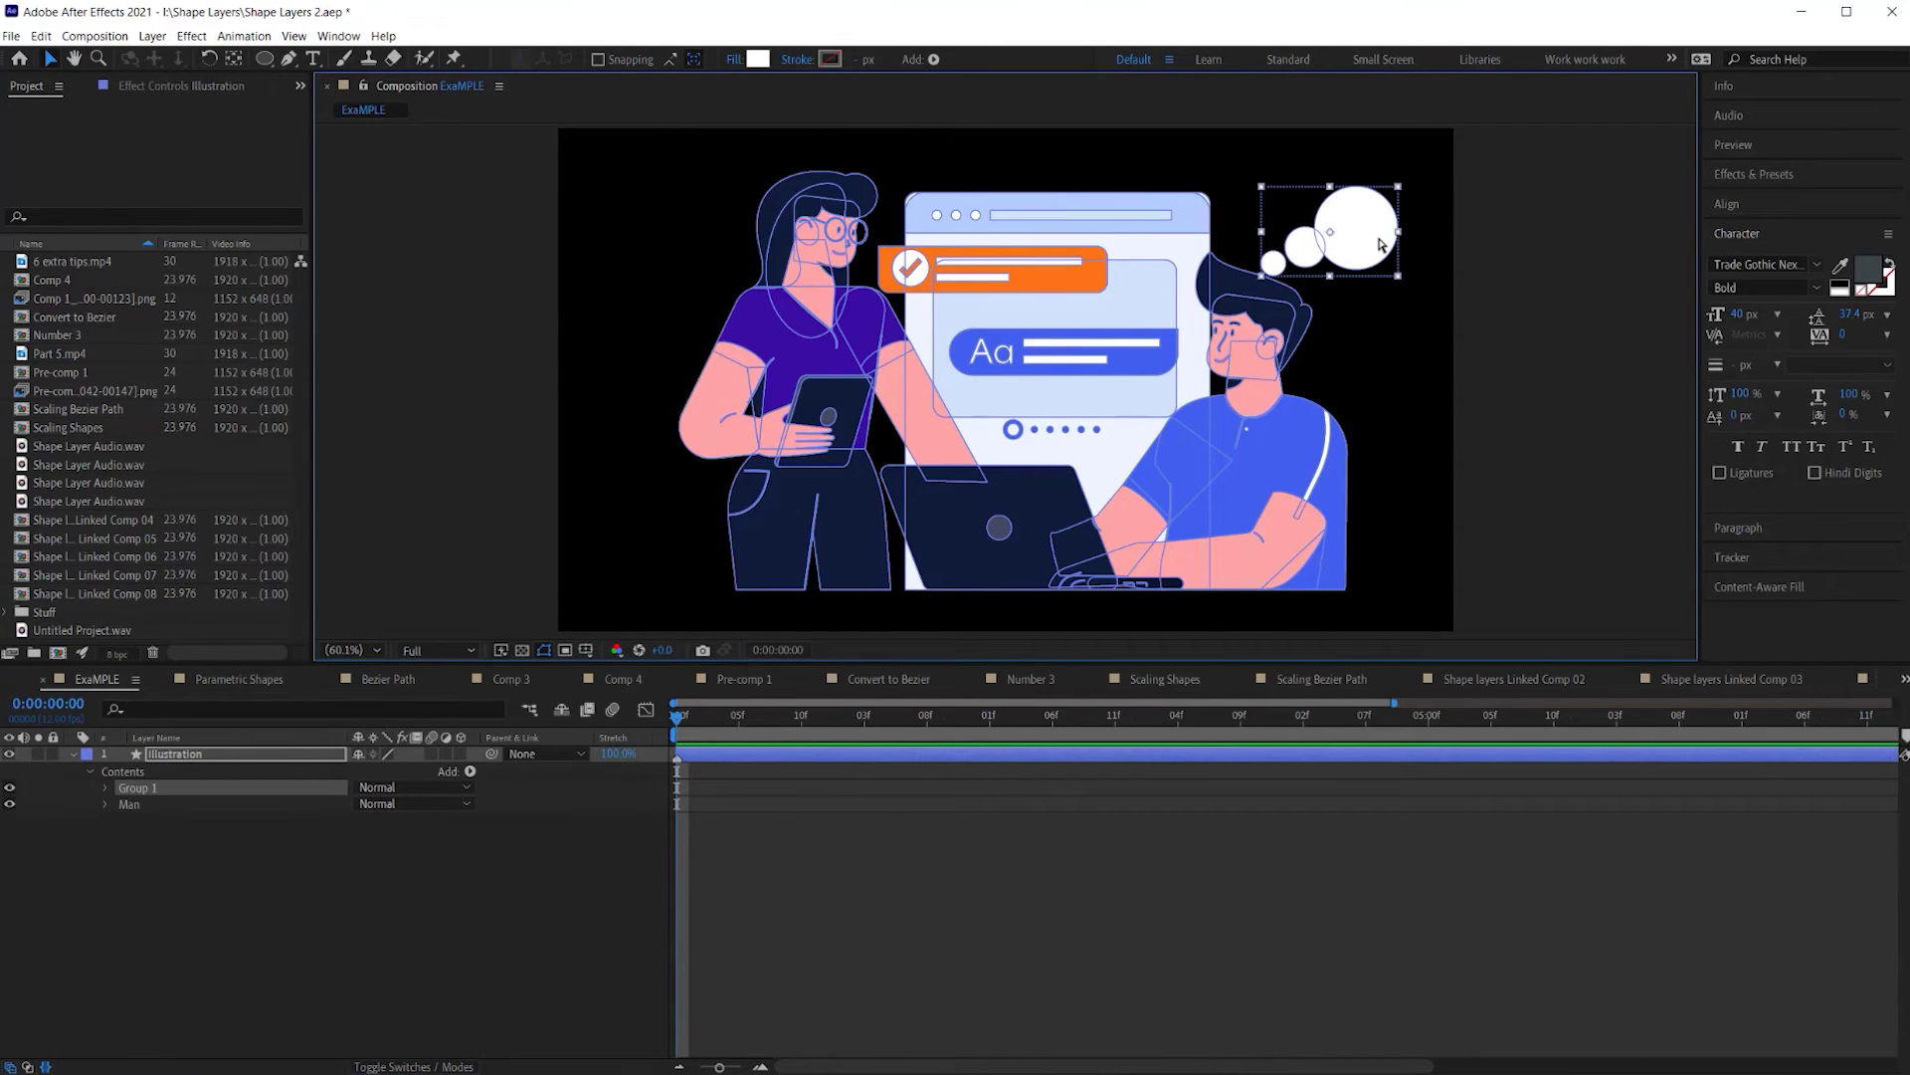
key("s")
key("s")
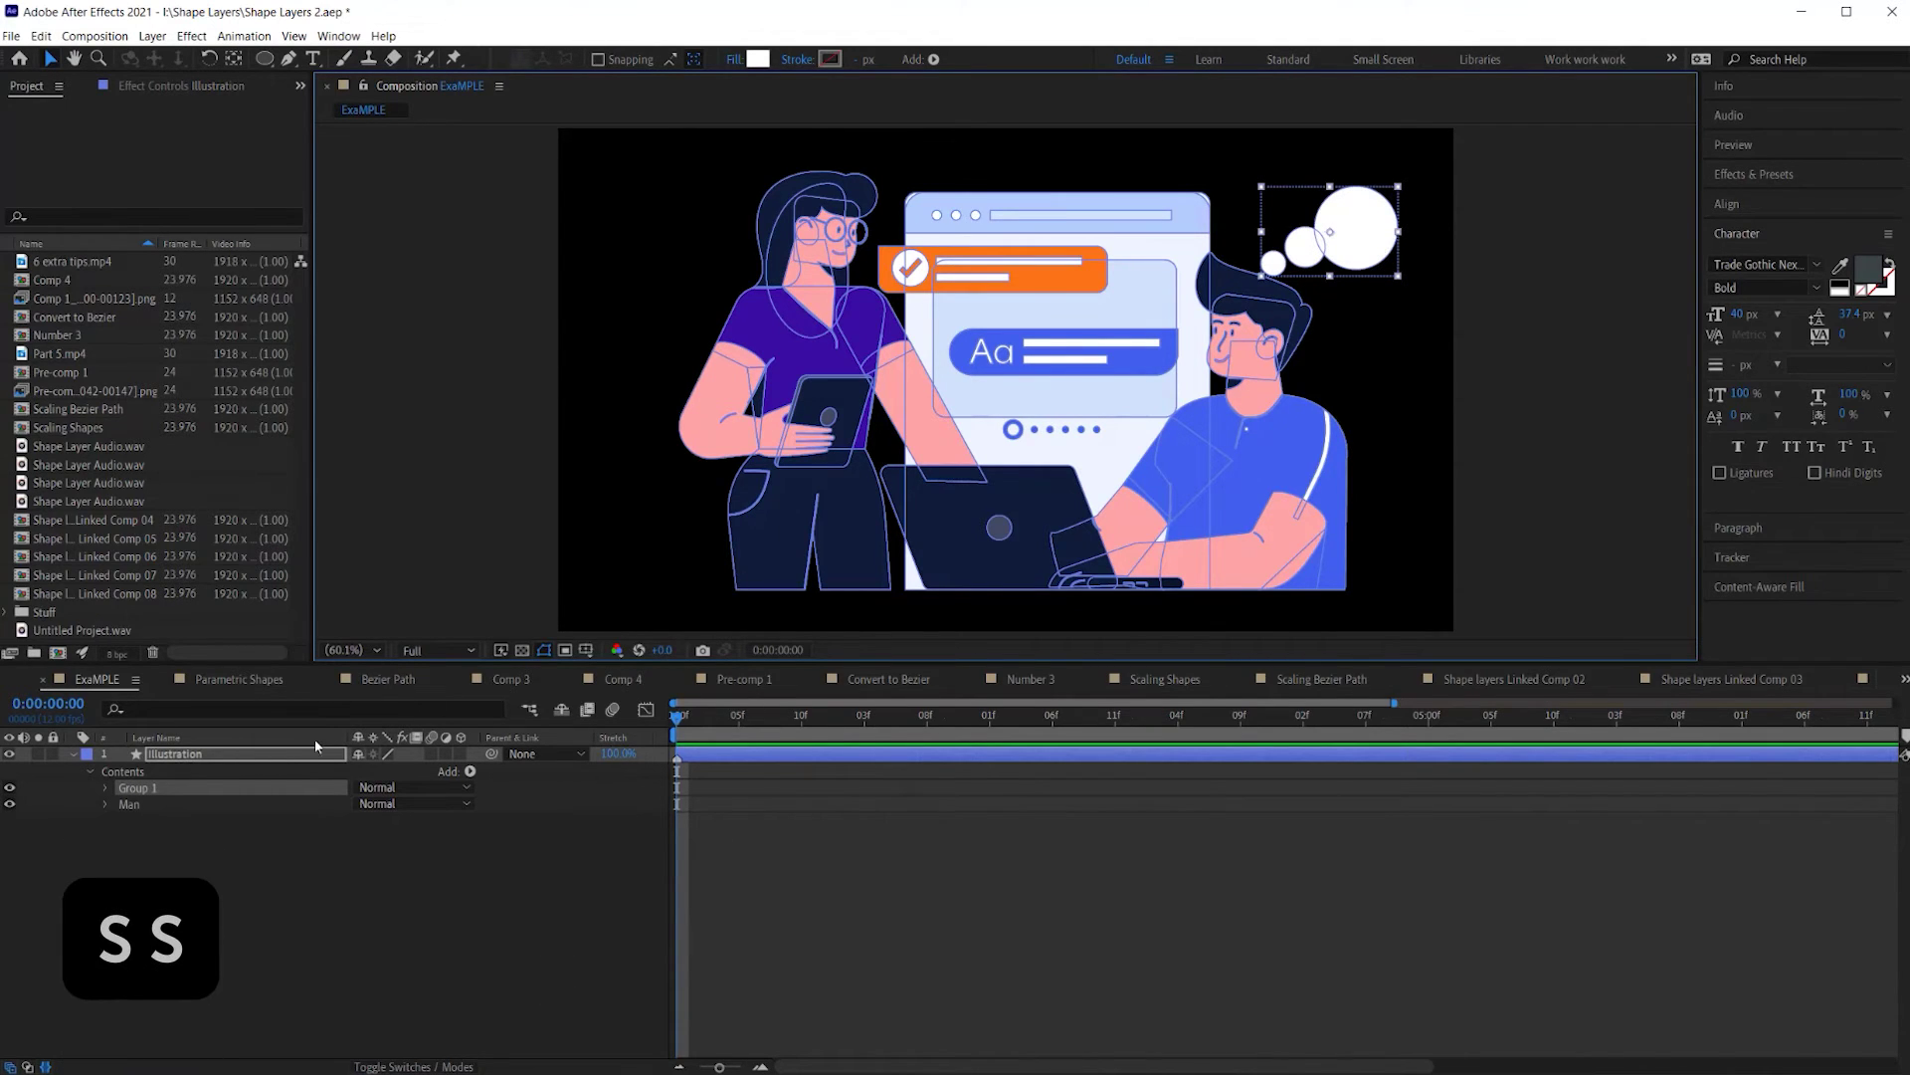
key("ctrl+z")
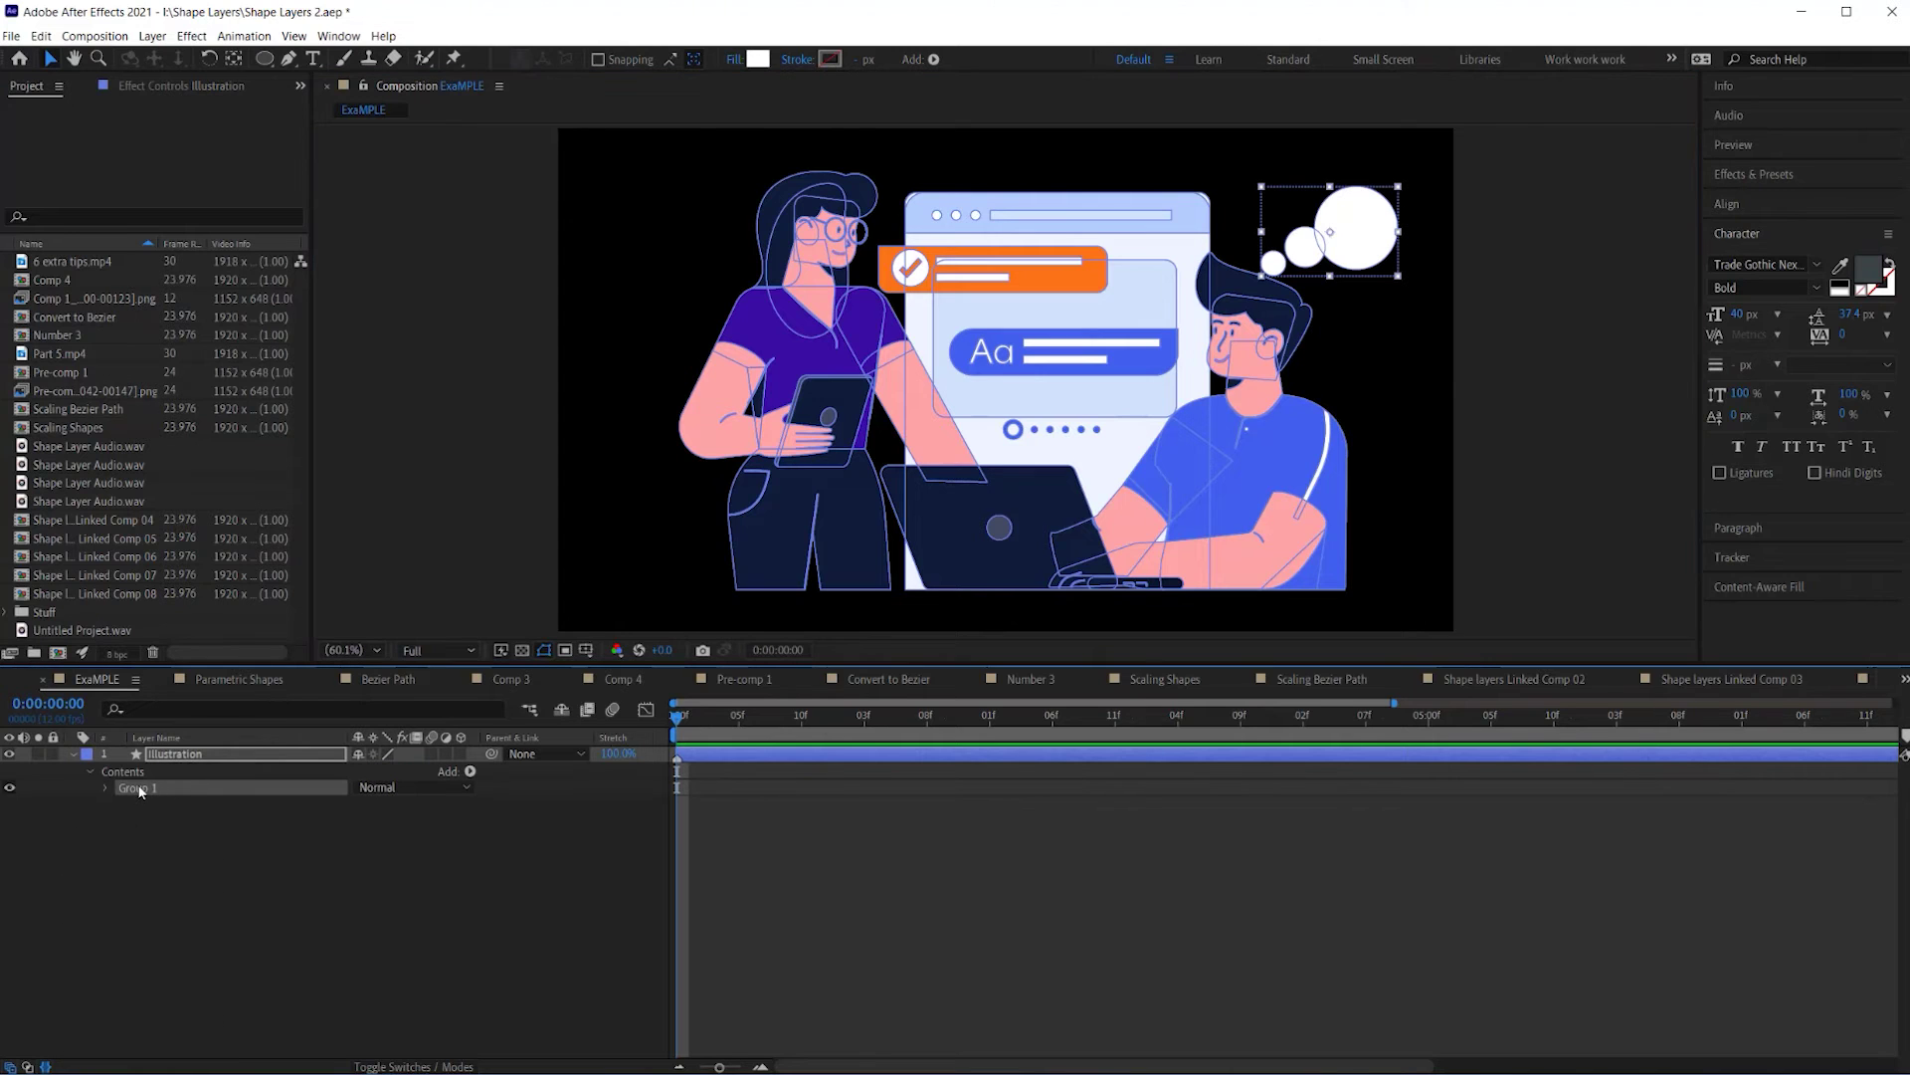
key("Return")
type("Thought bubble")
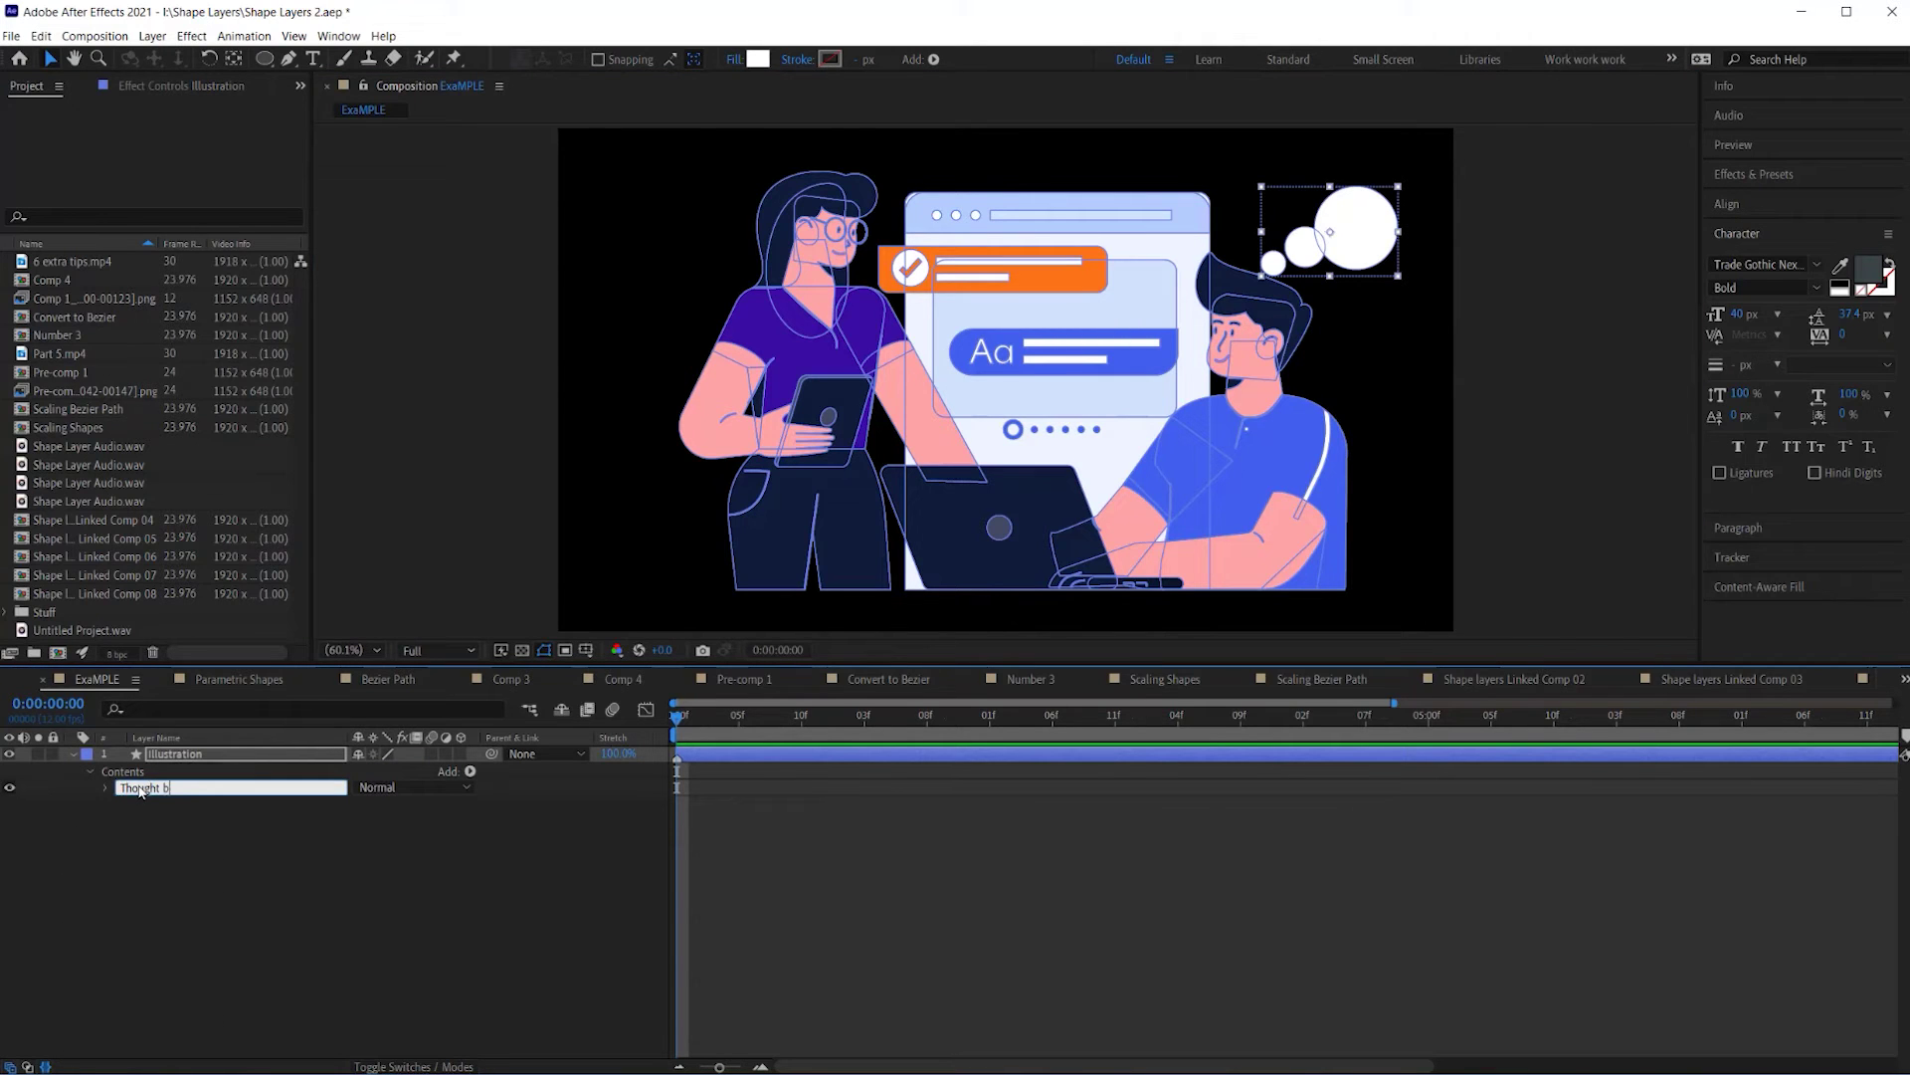
key("Return")
Switch to the Rectangle tool and deselect the Illustration layer.
key("q")
left_click(260, 826)
left_click(248, 754)
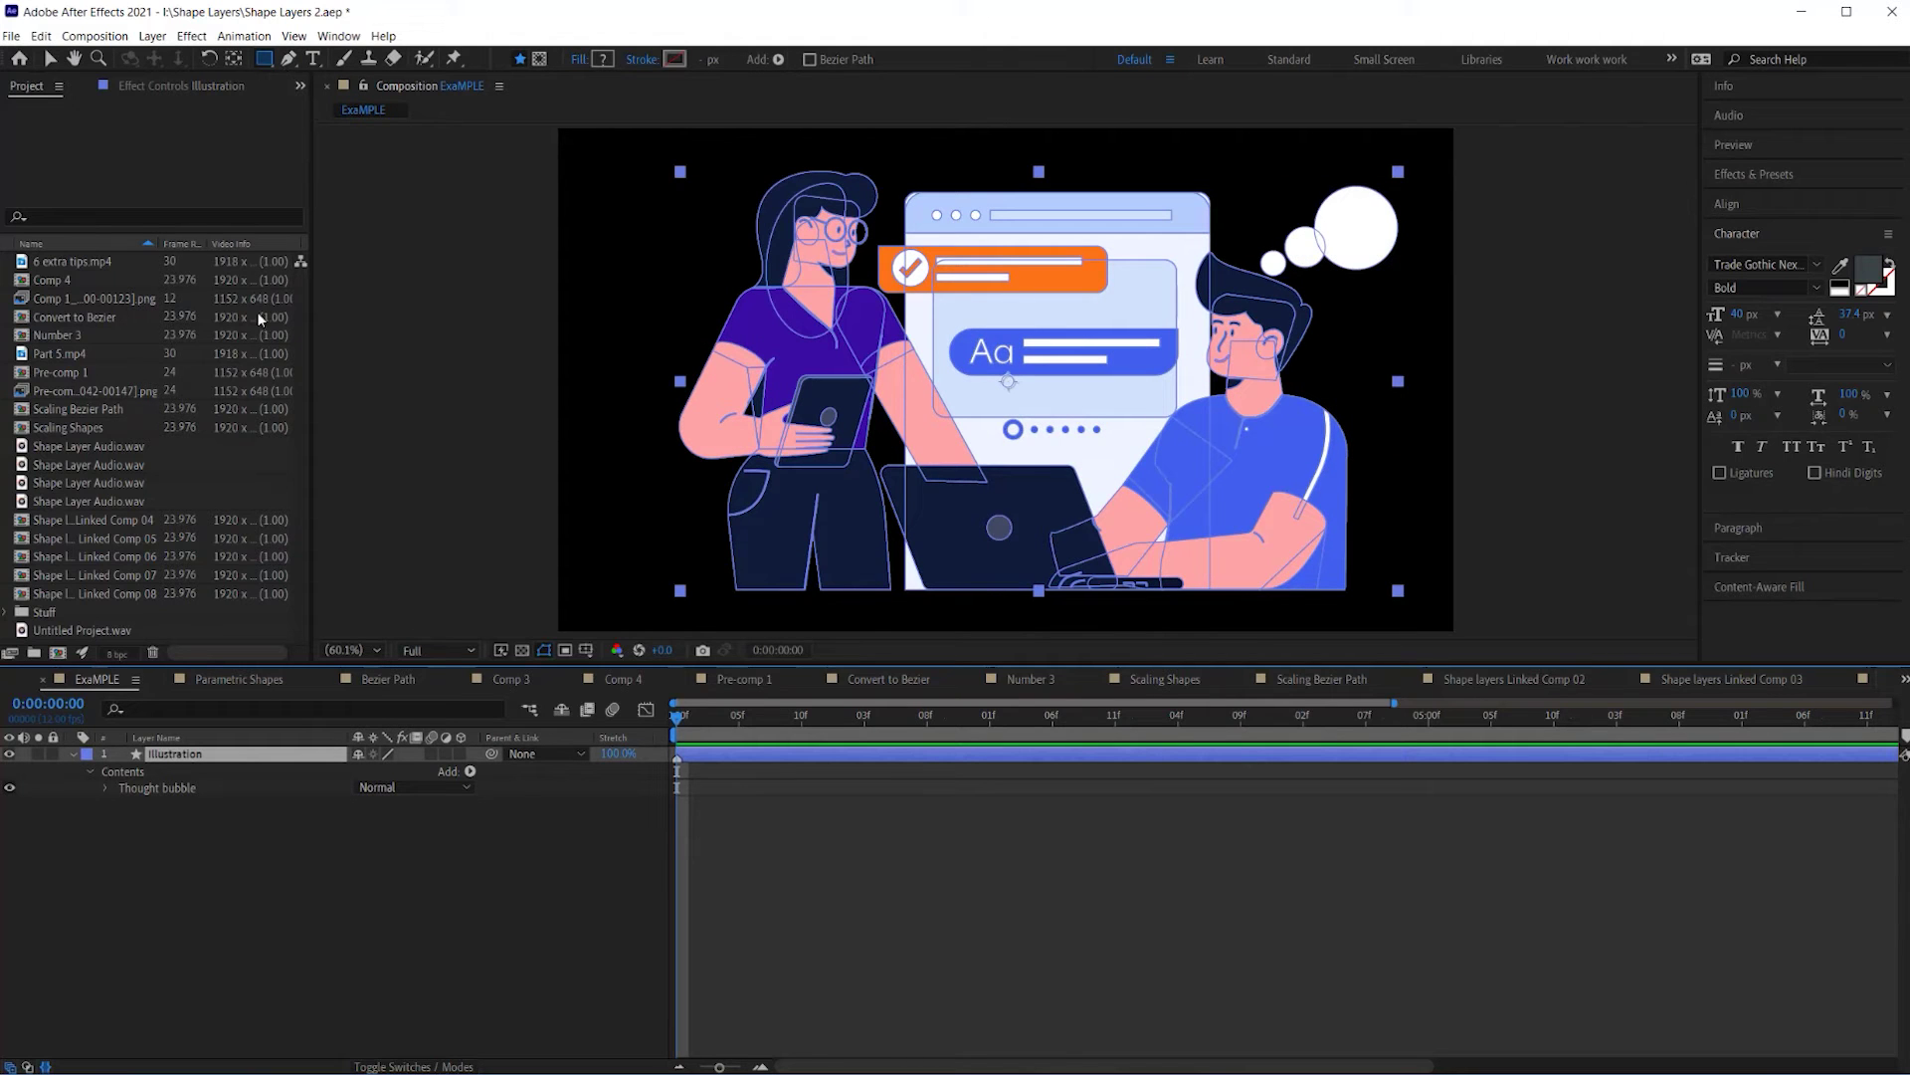
left_click(267, 839)
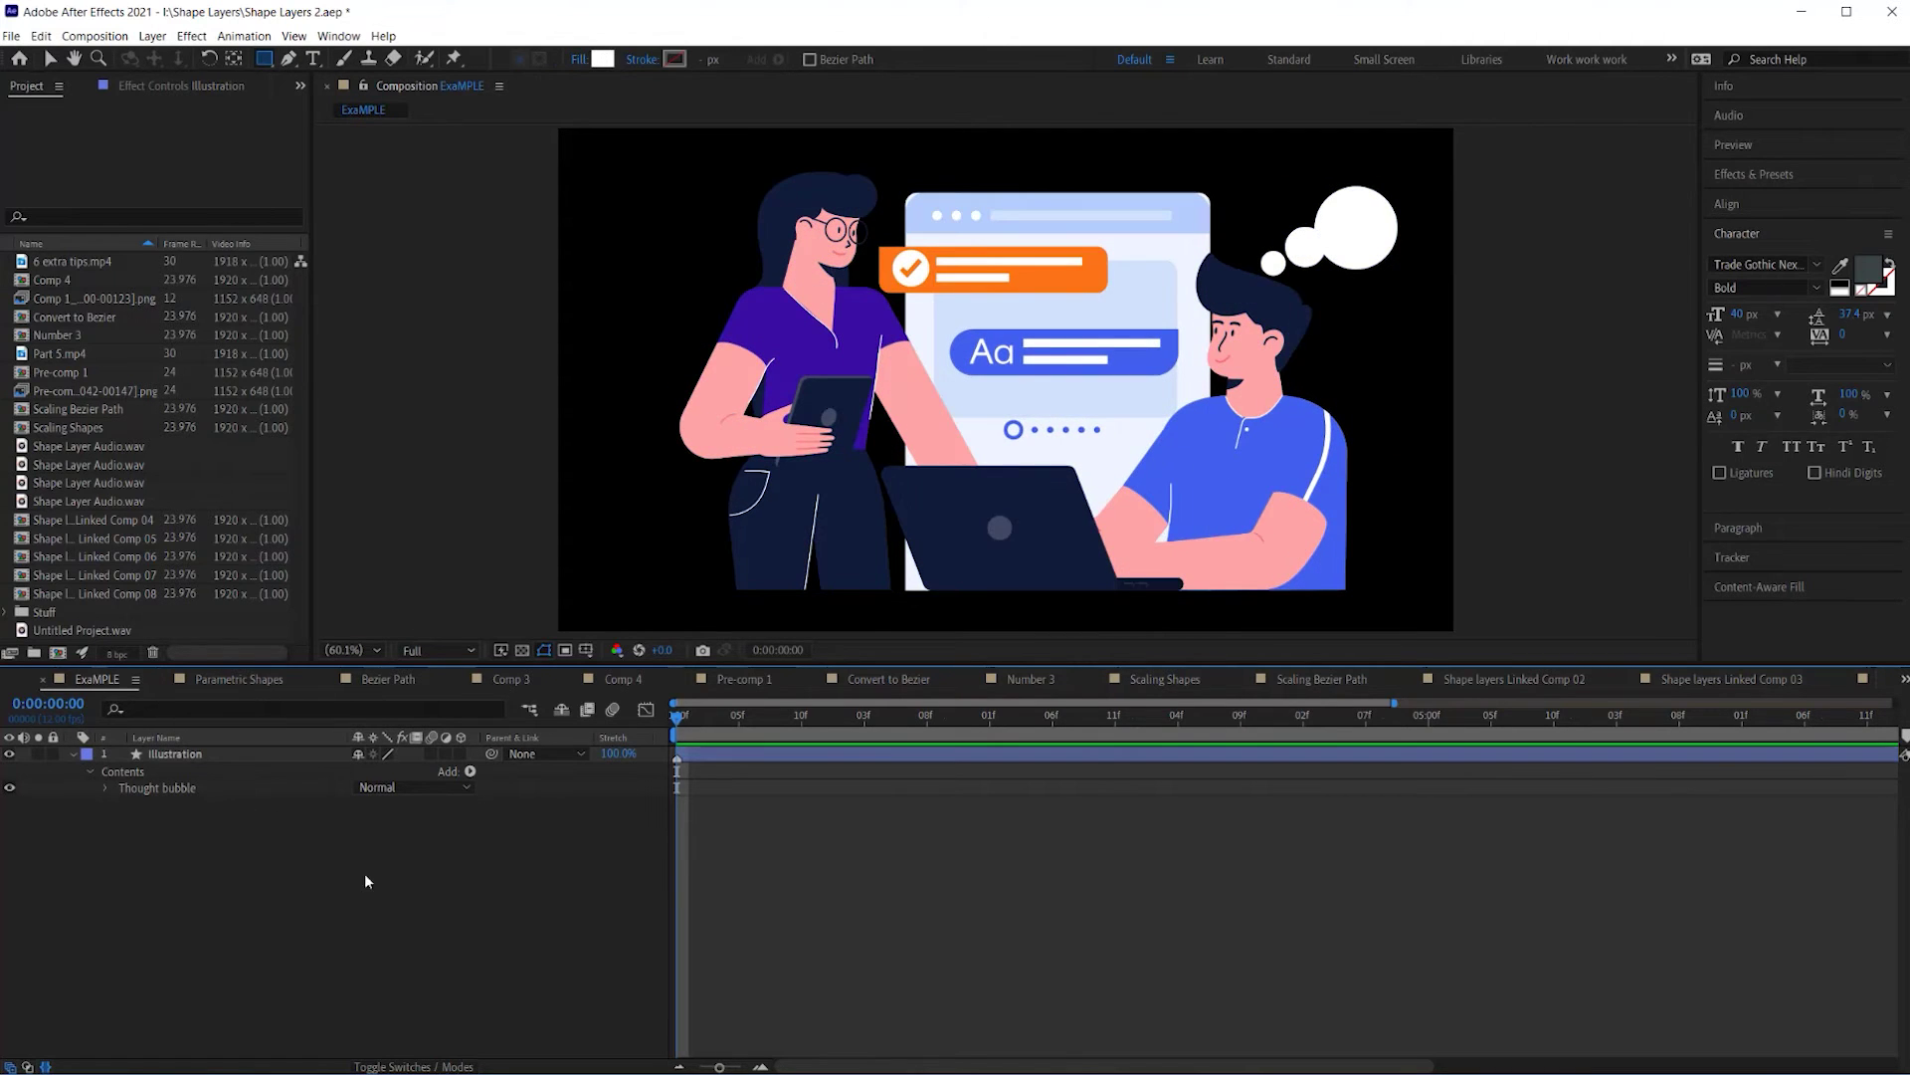
Draw a large white rectangle on Shape Layer 1 and move it below the Illustration layer.
mouse_move(639, 151)
left_mouse_down()
mouse_move(755, 221)
mouse_move(1350, 444)
mouse_move(1428, 553)
mouse_move(1417, 594)
left_mouse_up()
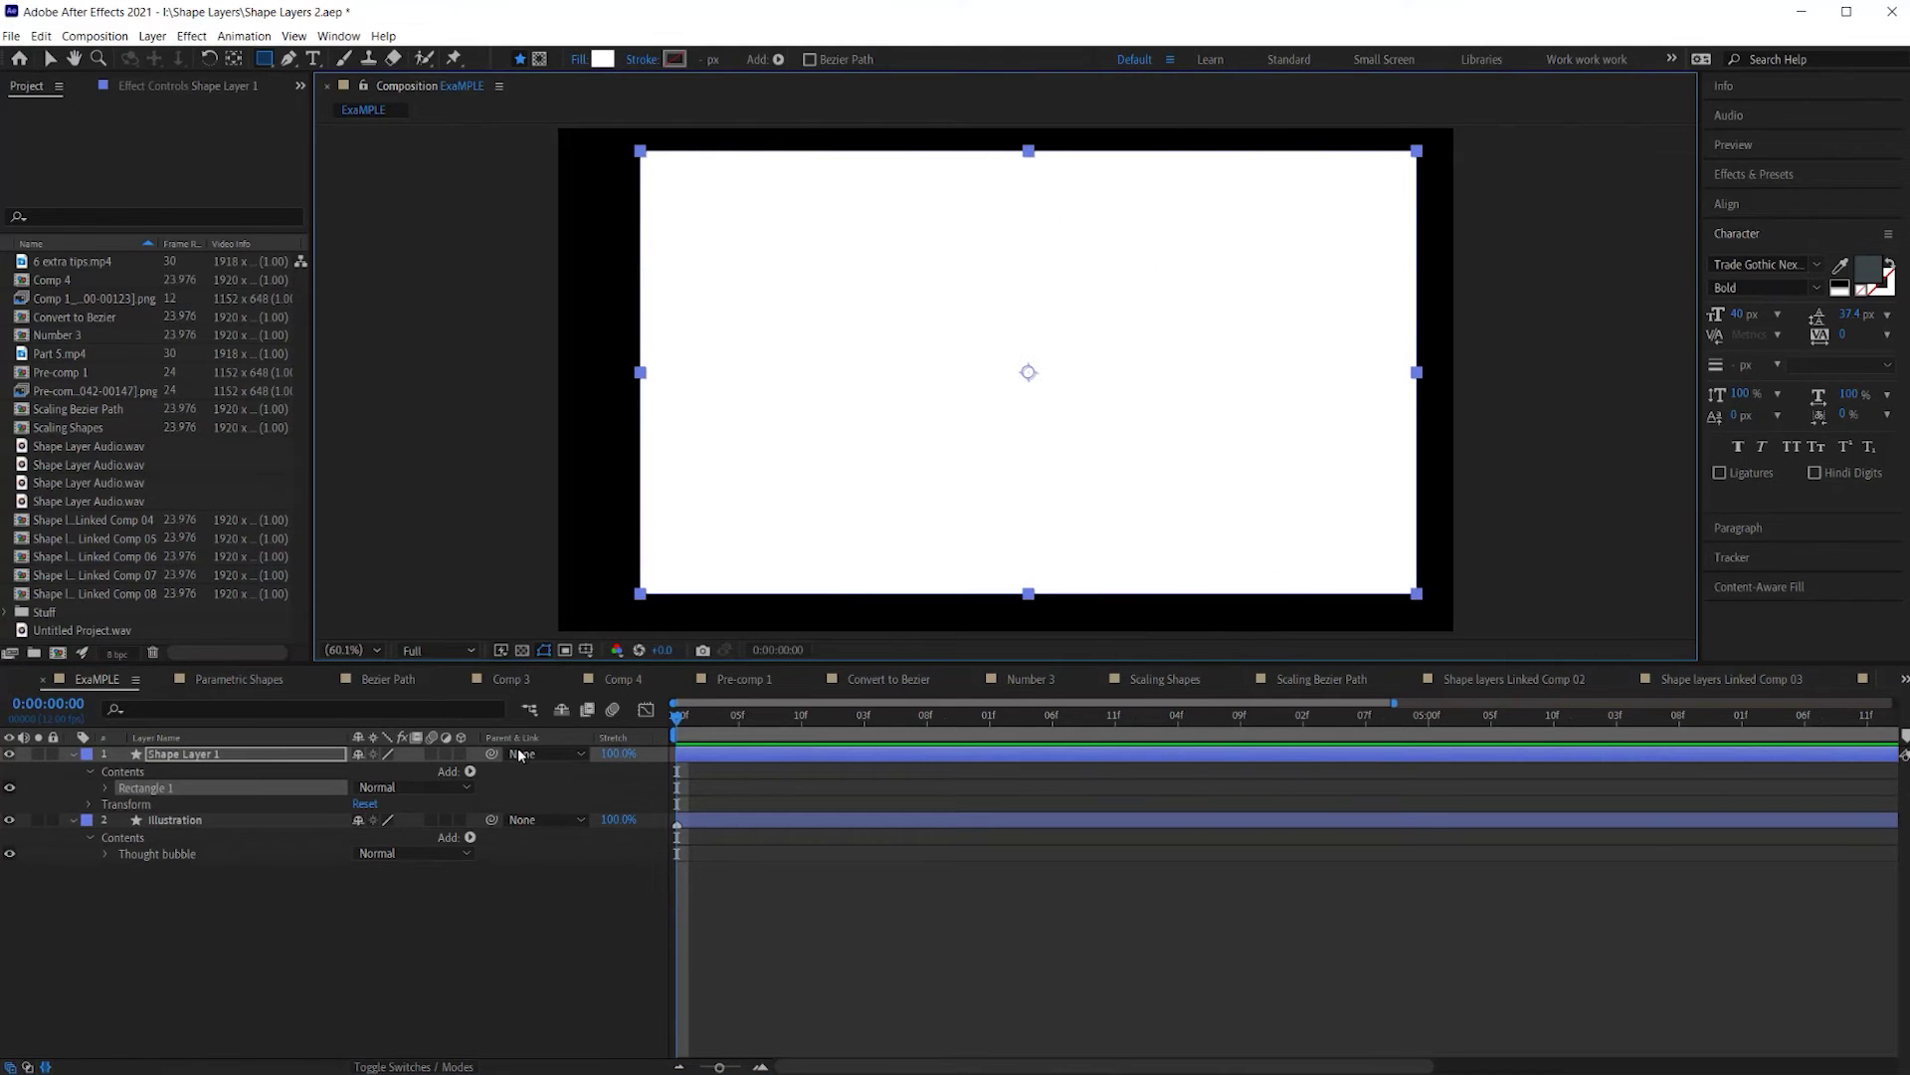
left_click_drag(189, 756, 188, 878)
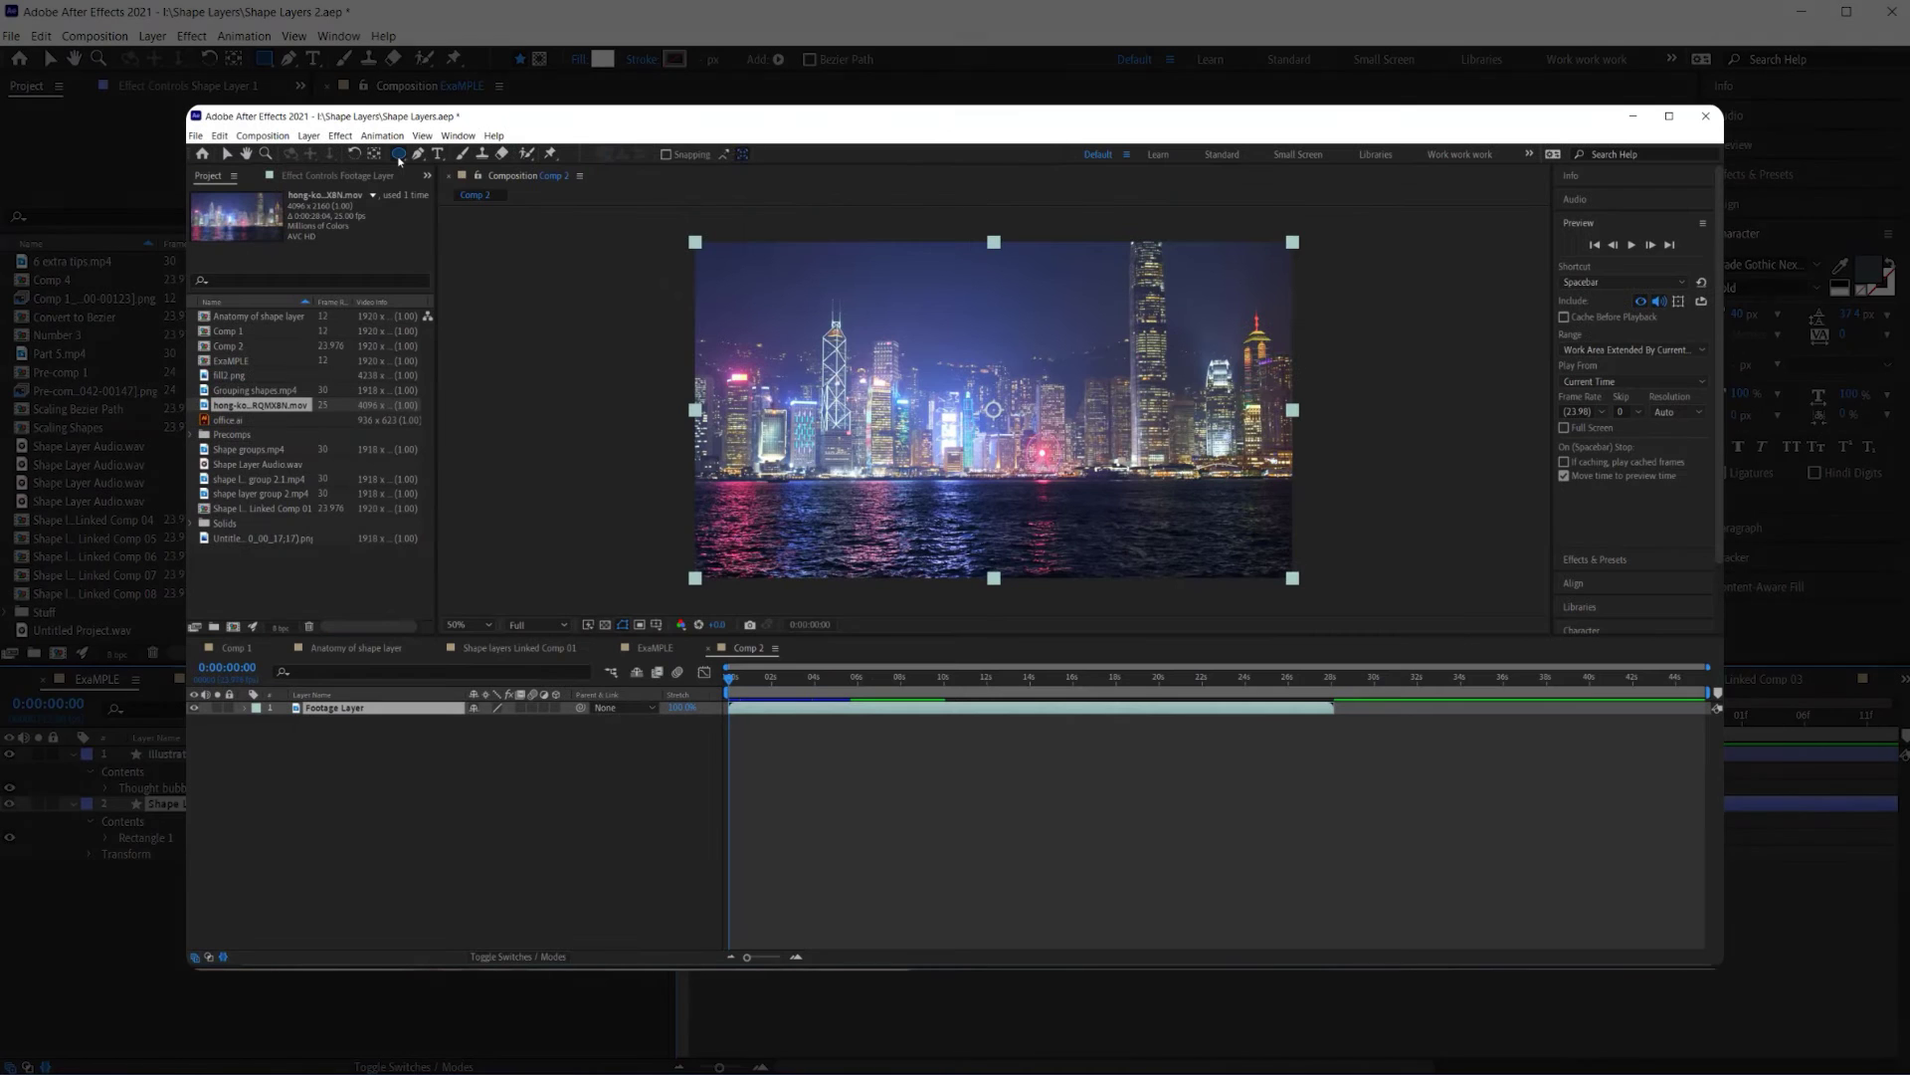
left_click_drag(848, 324, 1149, 535)
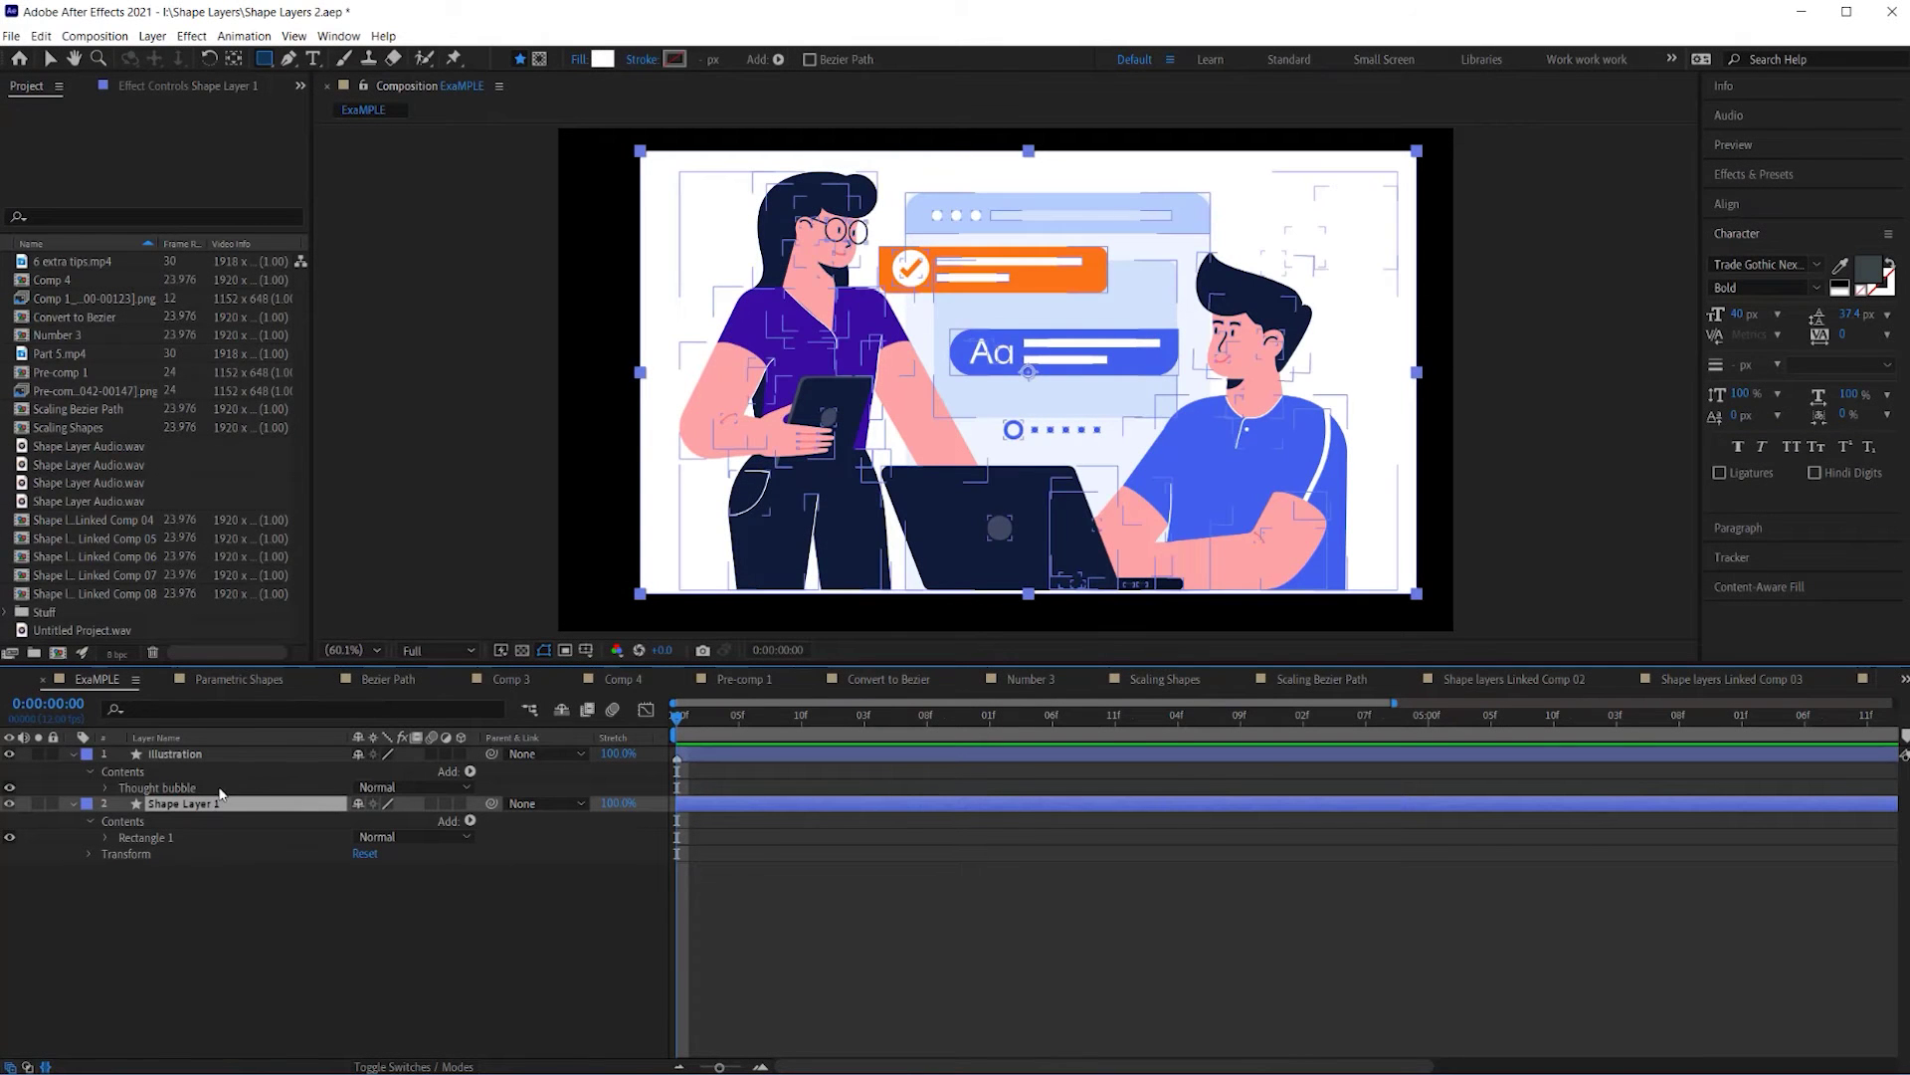
left_click(217, 893)
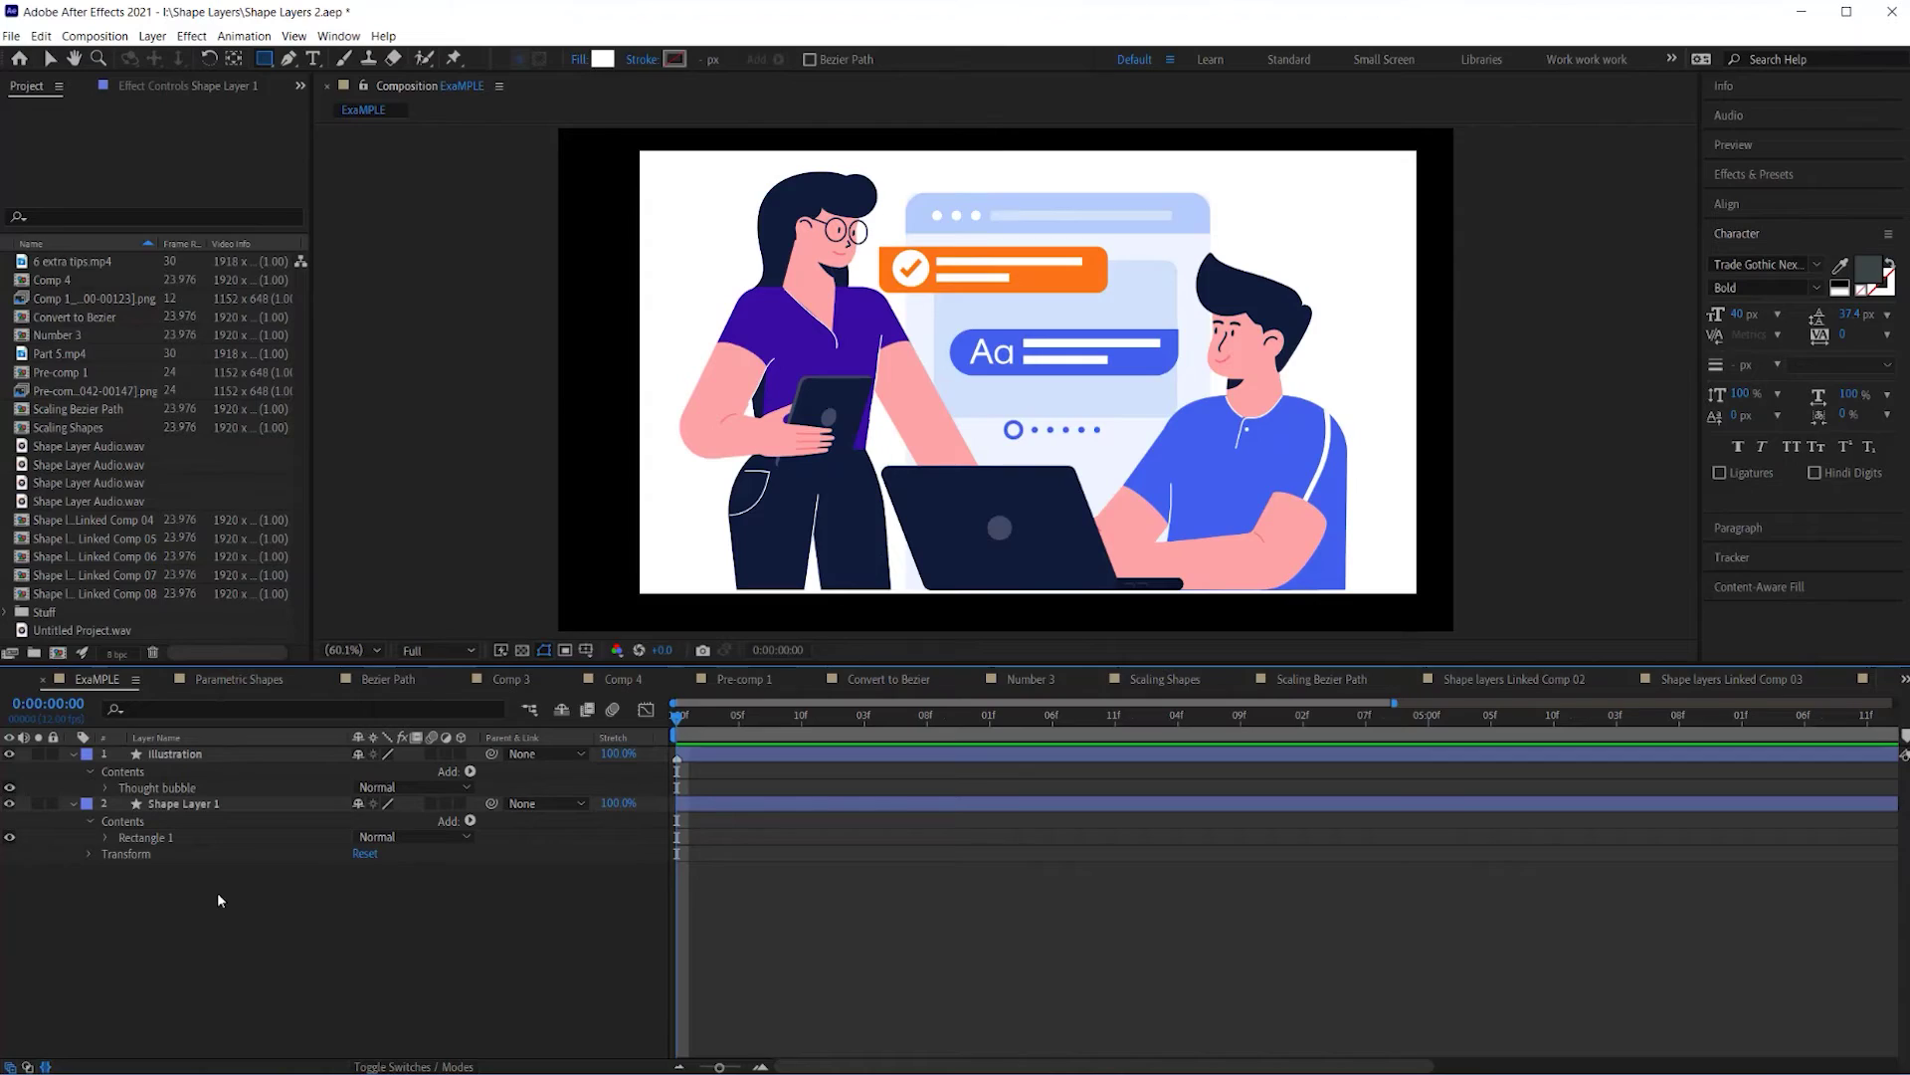
Enable Tool Creates Mask and draw a rectangular mask around the man on the Illustration layer.
left_click(235, 760)
left_click(231, 752)
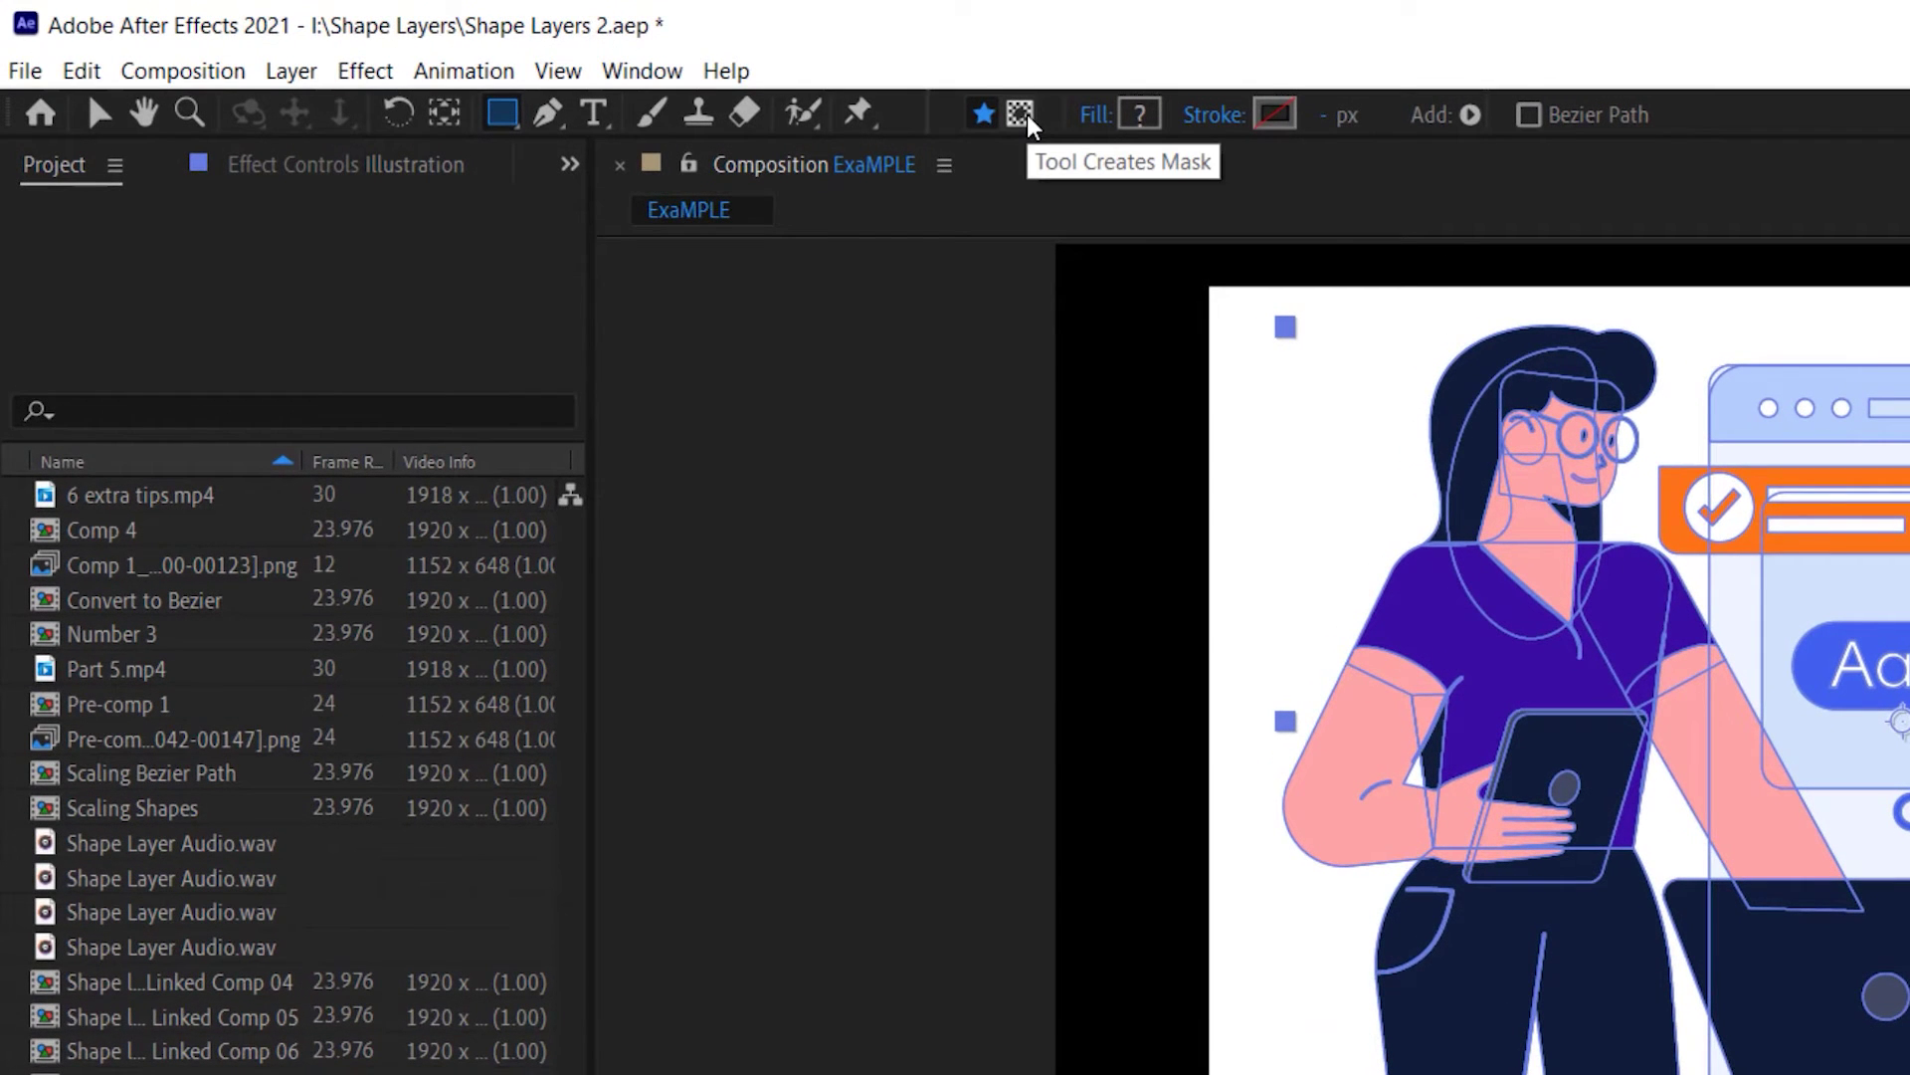
left_click(1025, 117)
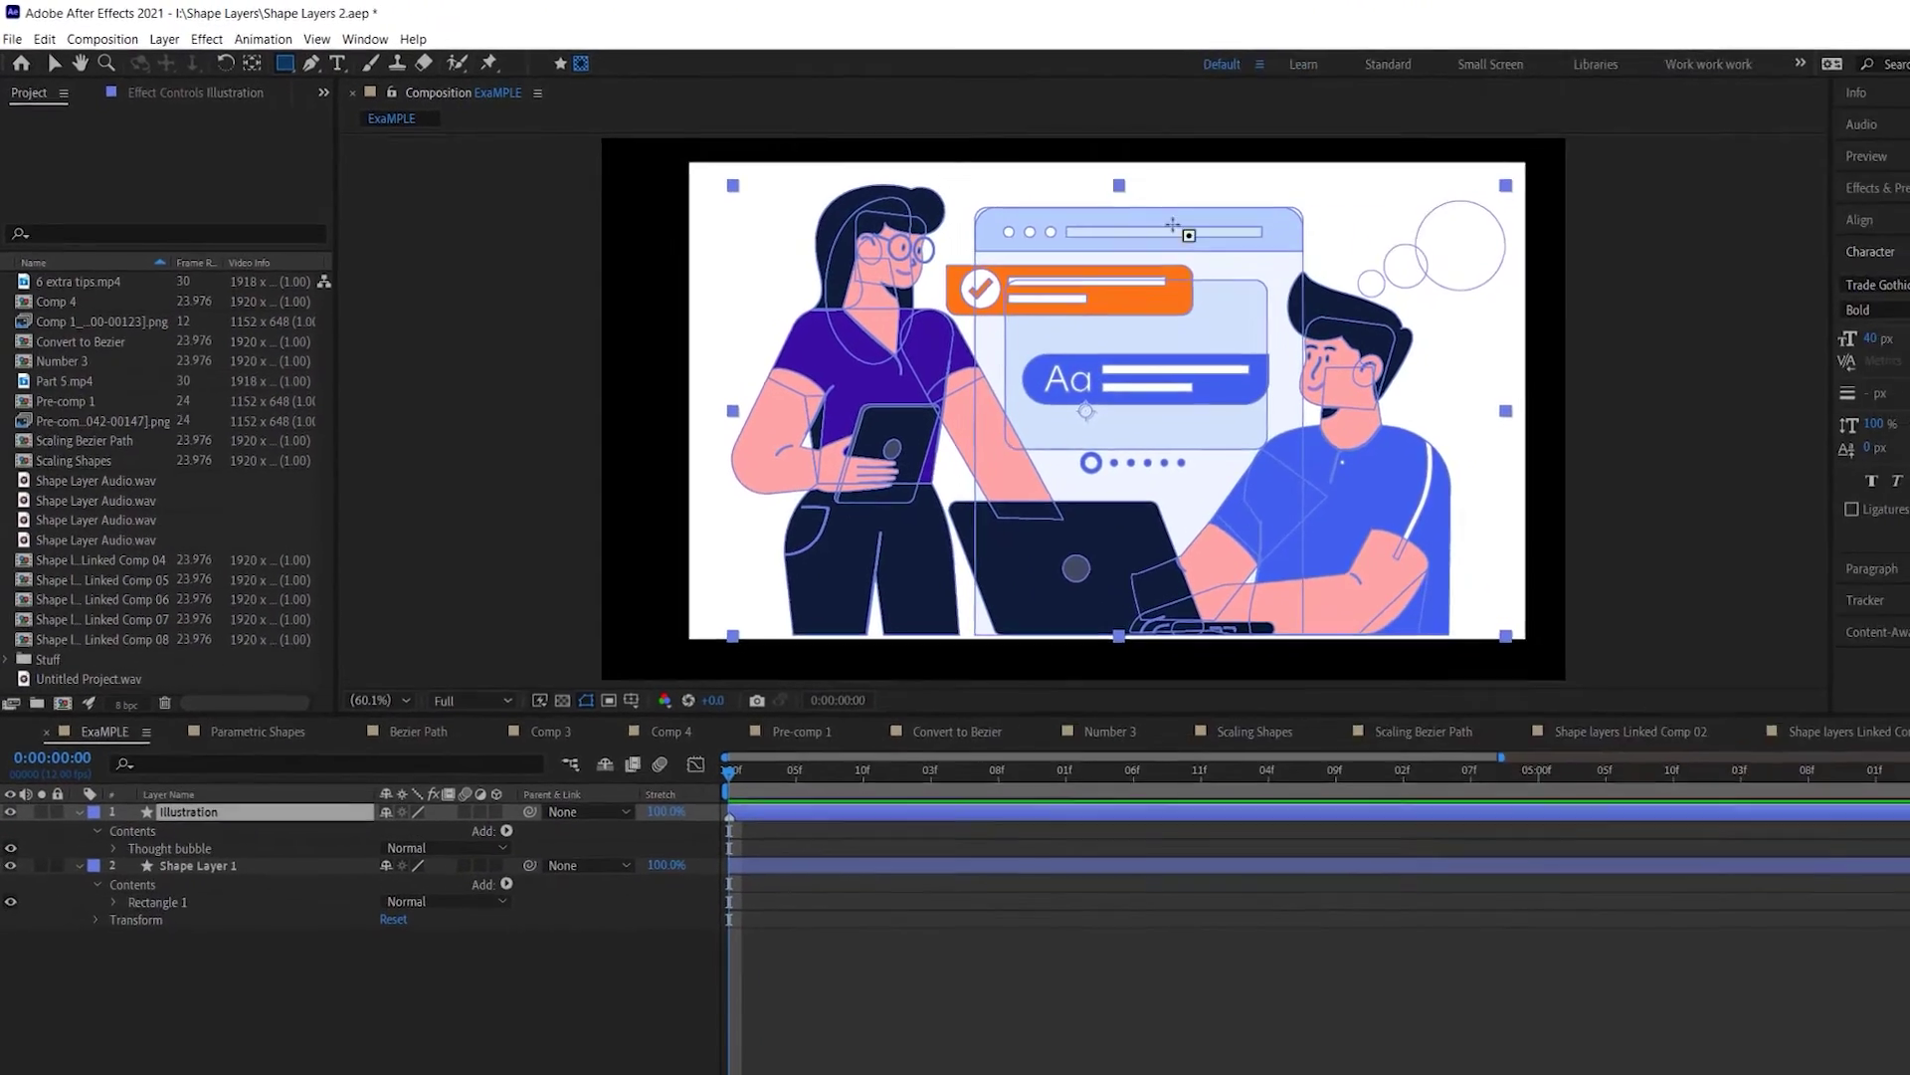
left_click_drag(1294, 243, 1594, 561)
left_click_drag(1331, 467, 1361, 499)
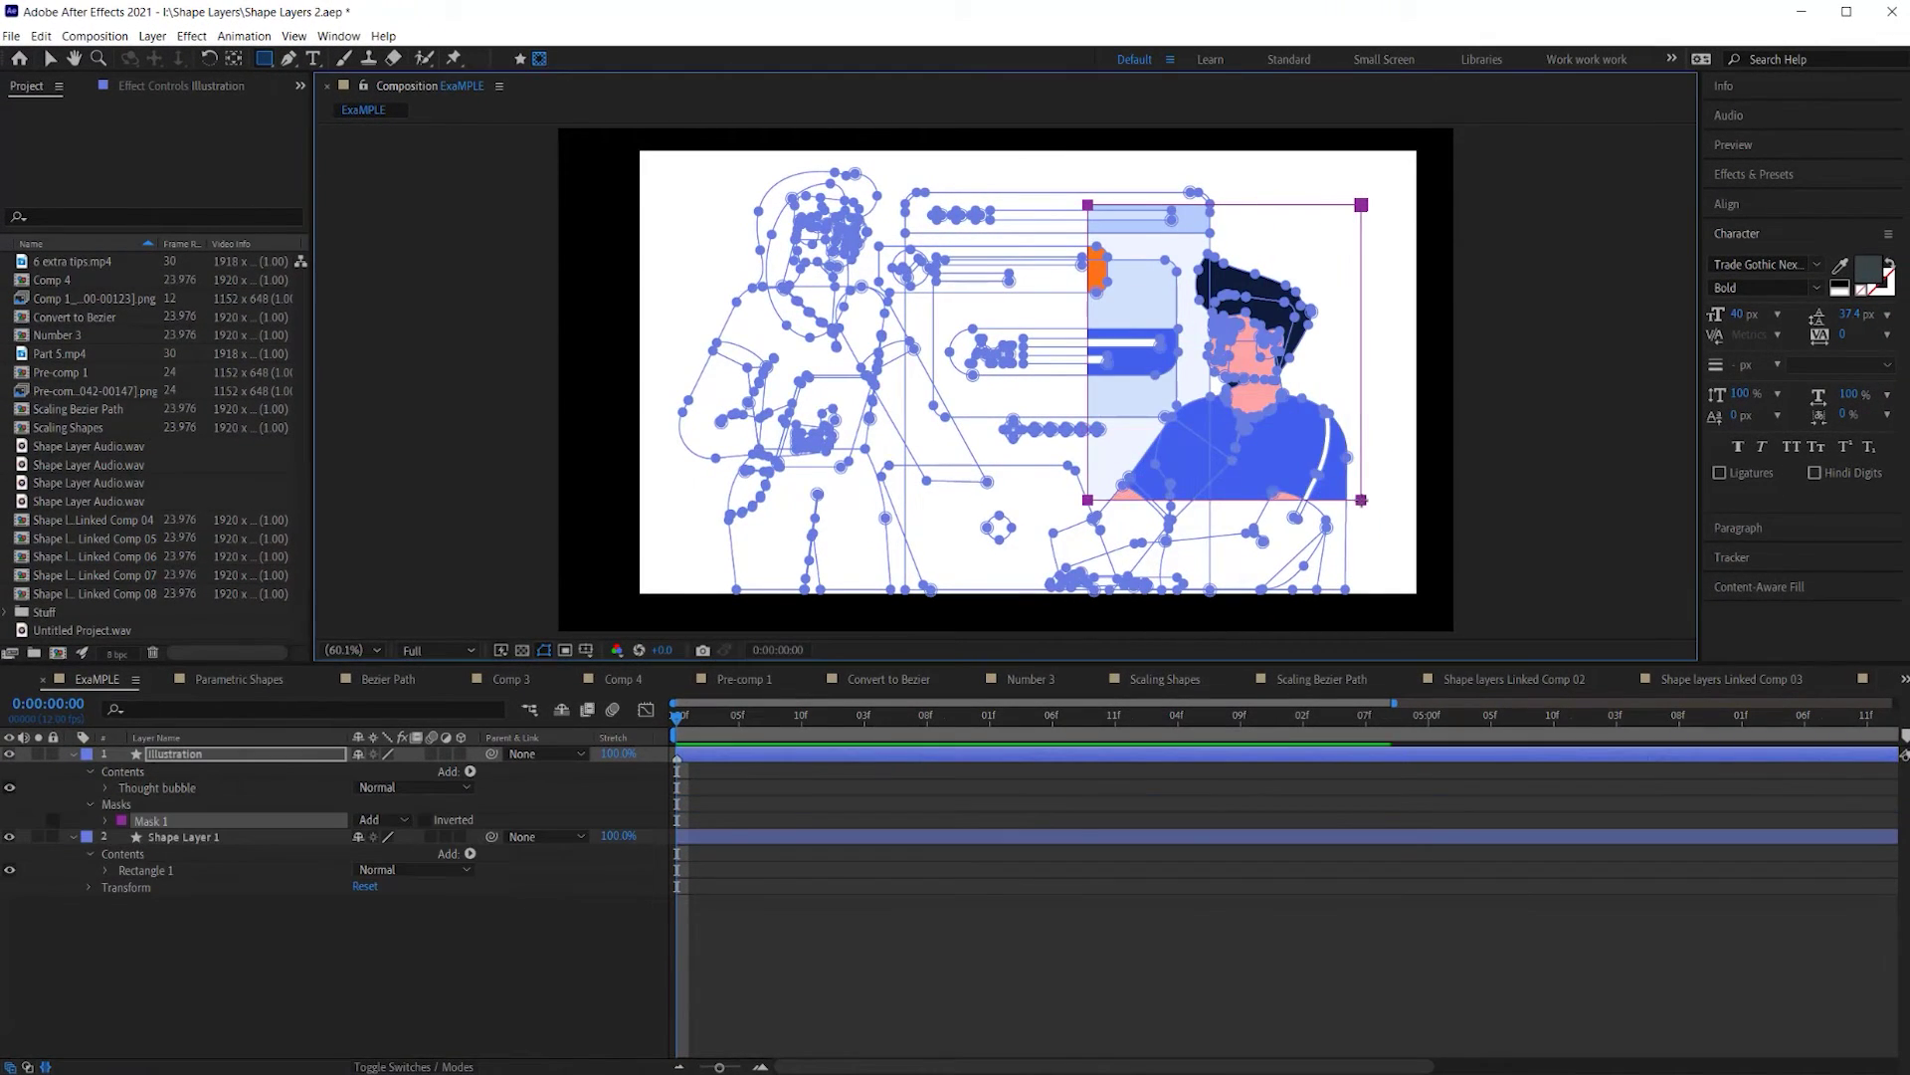
left_click(878, 896)
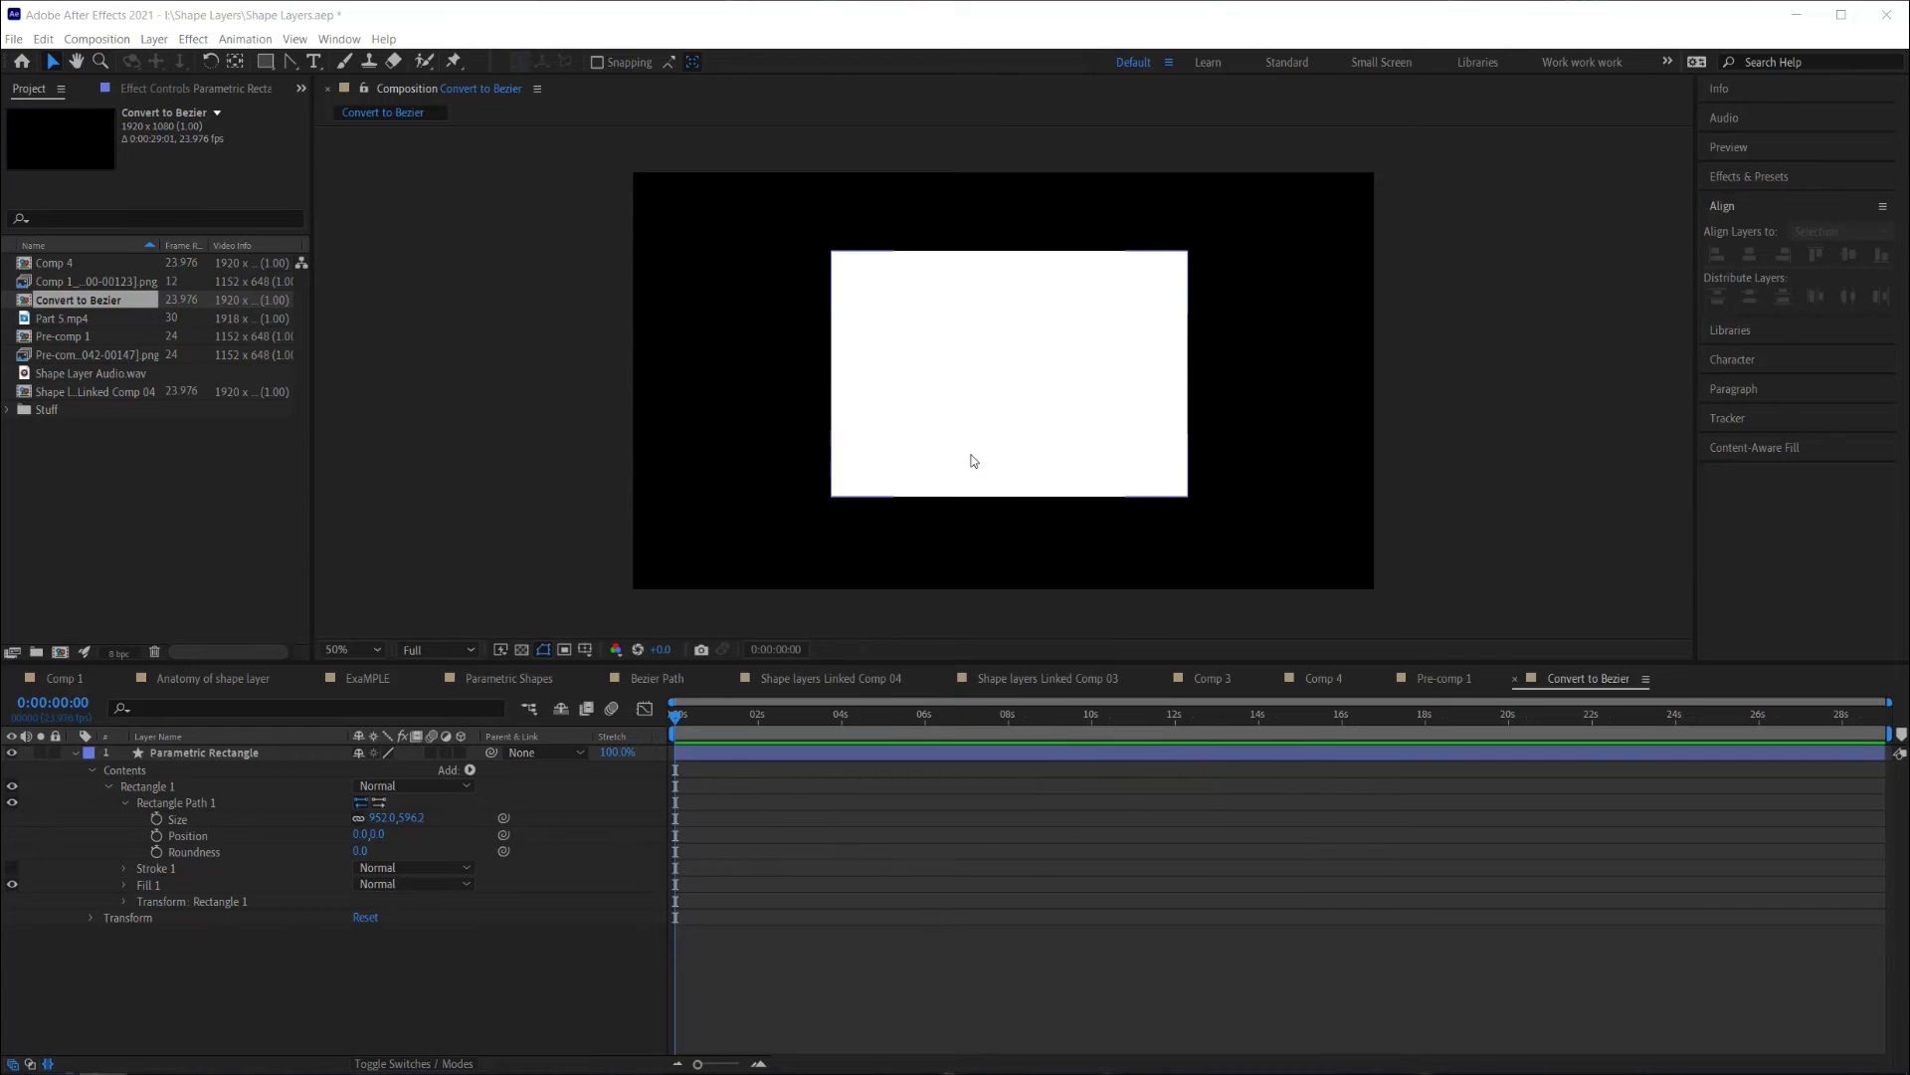
Resize the white rectangle to 940.0, 588.7 with Roundness 89.0 and nudge it down-right.
left_click(995, 413)
mouse_move(1007, 386)
left_mouse_down()
mouse_move(1063, 387)
mouse_move(994, 370)
left_mouse_up()
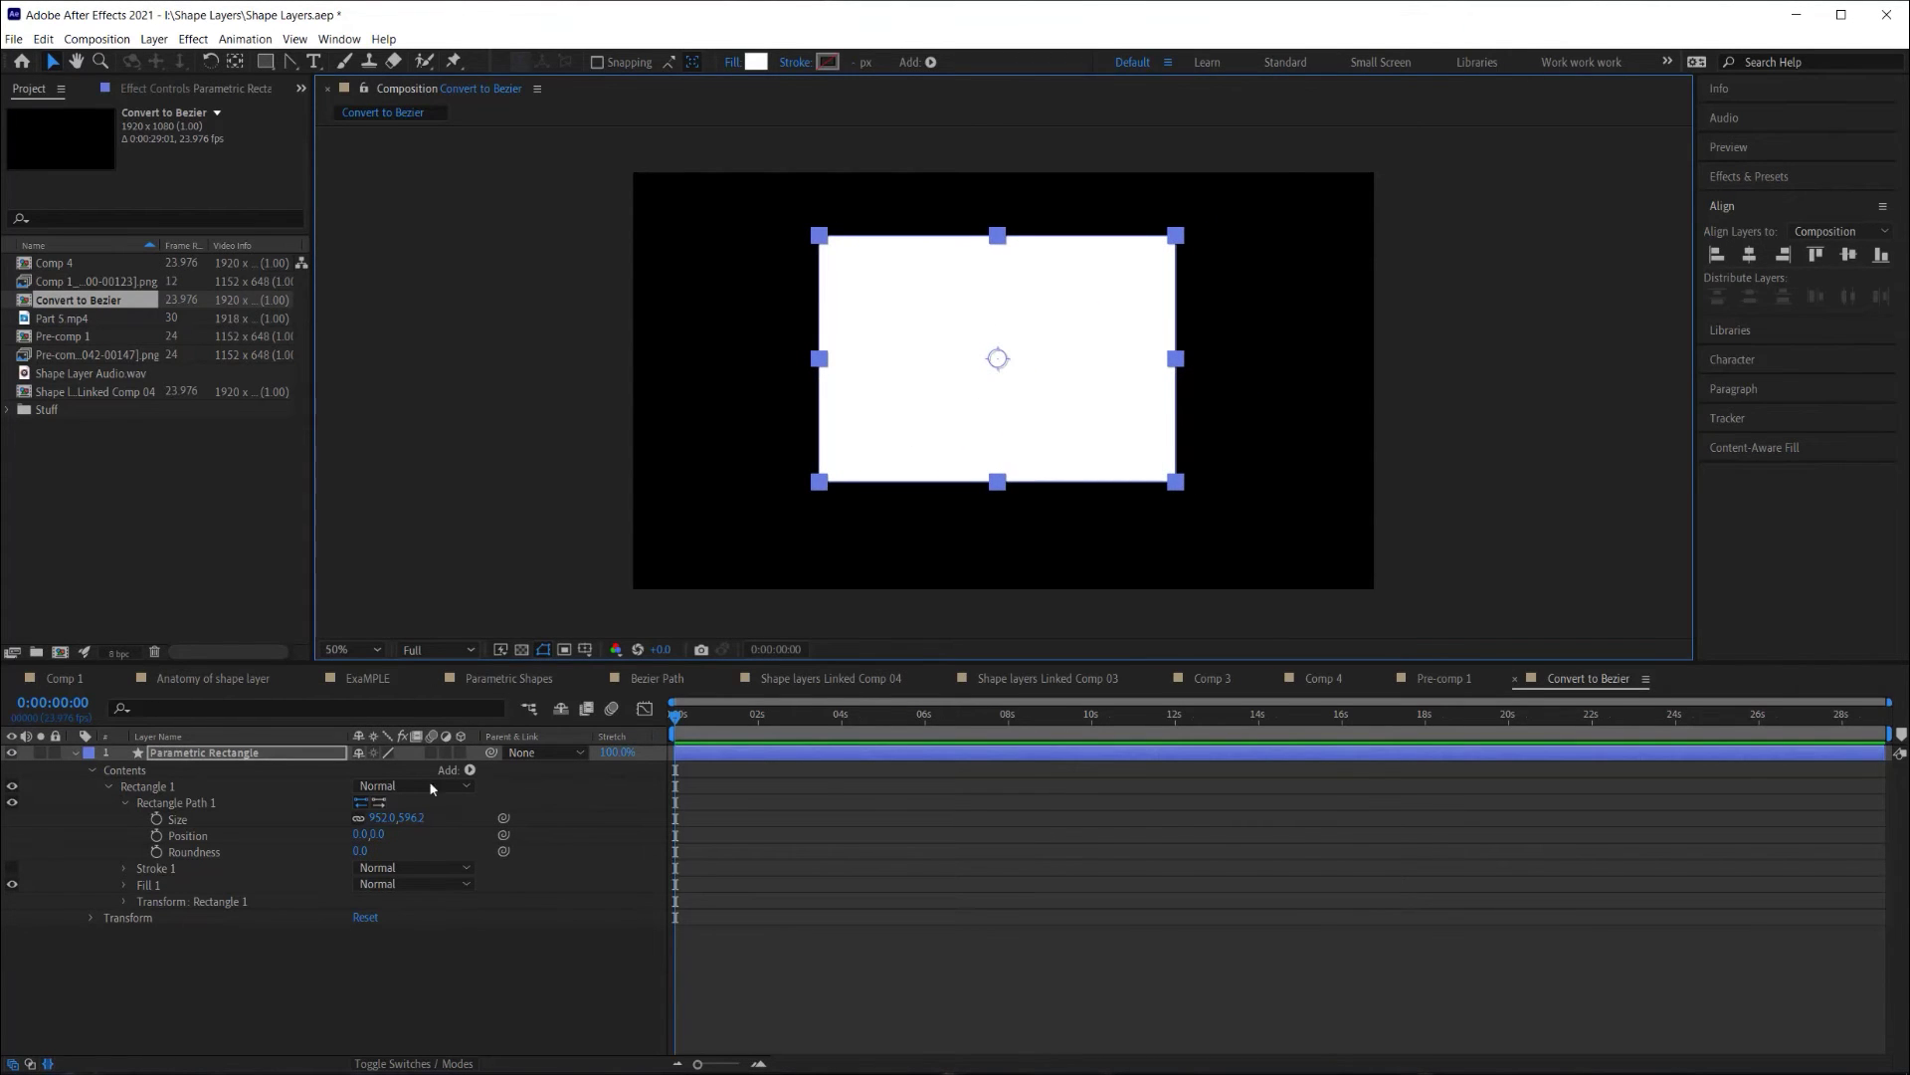
left_click_drag(382, 824, 429, 851)
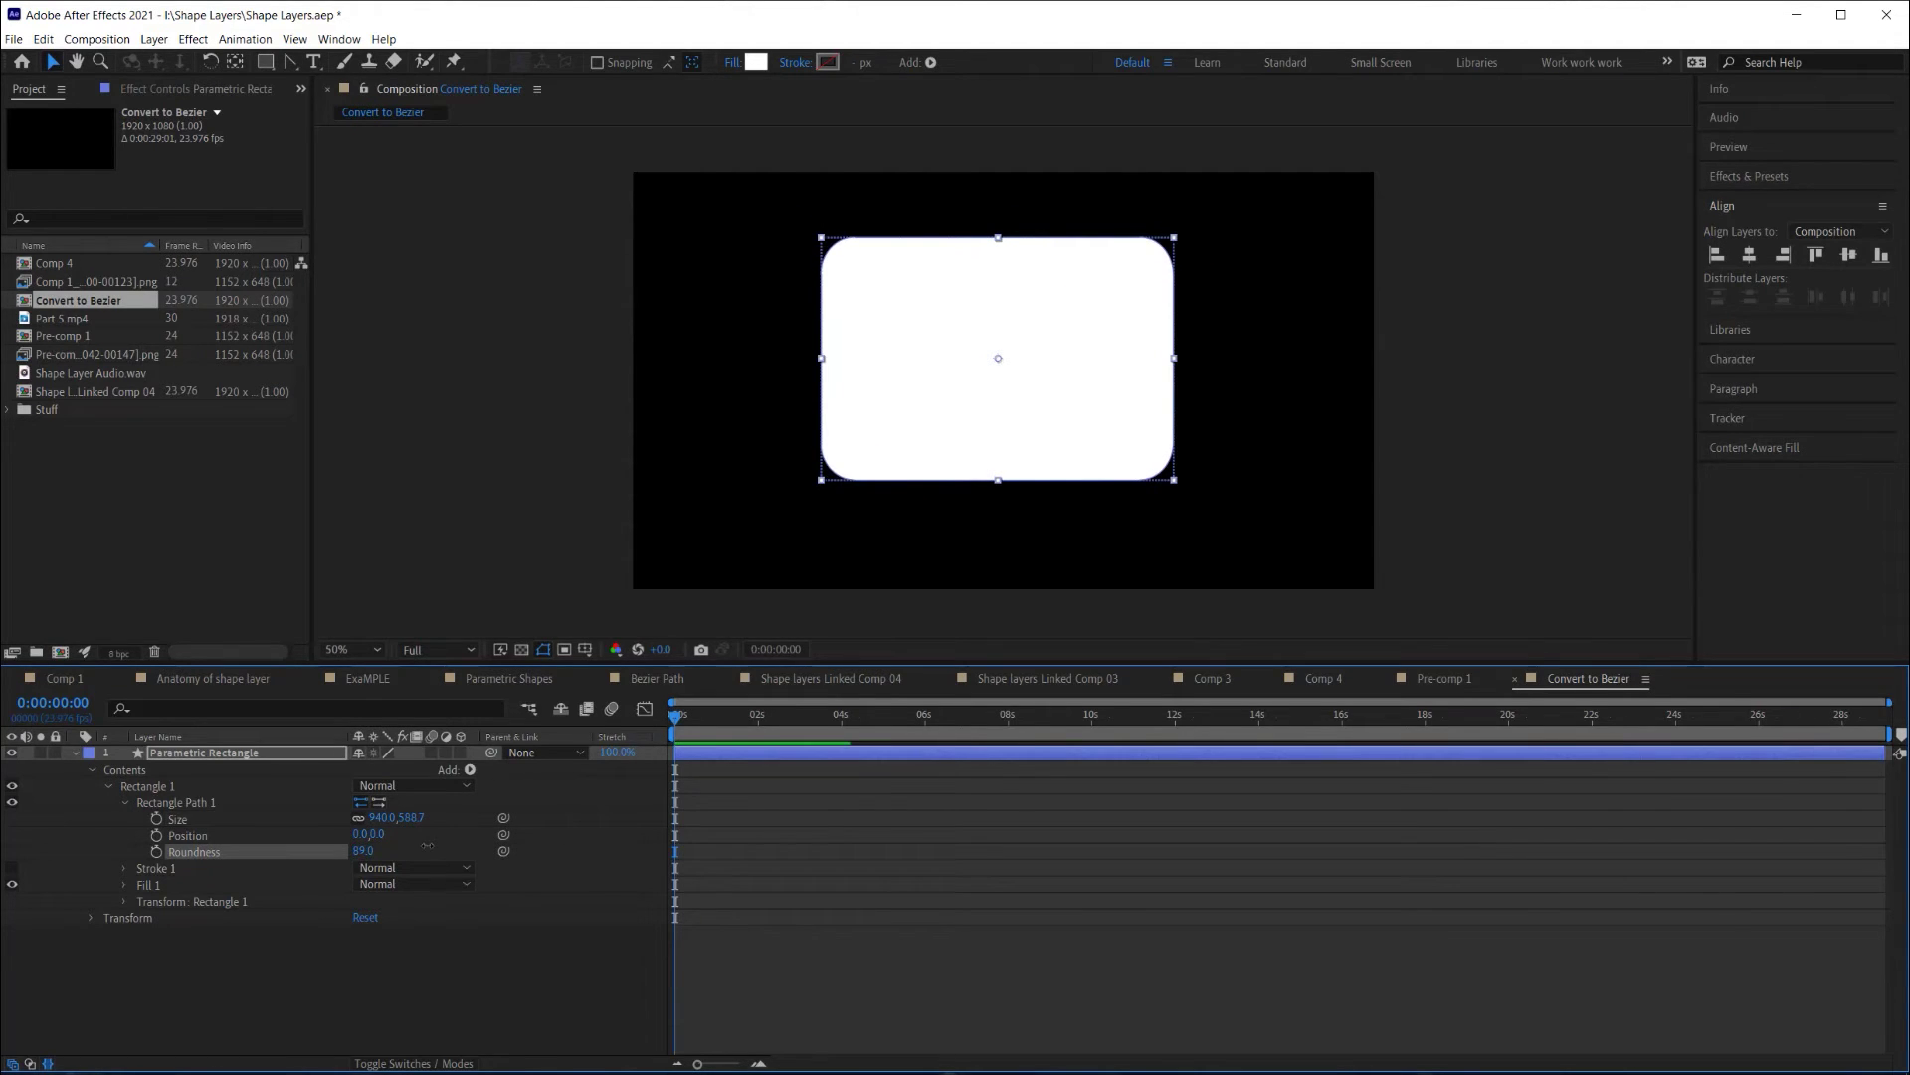
left_click(291, 63)
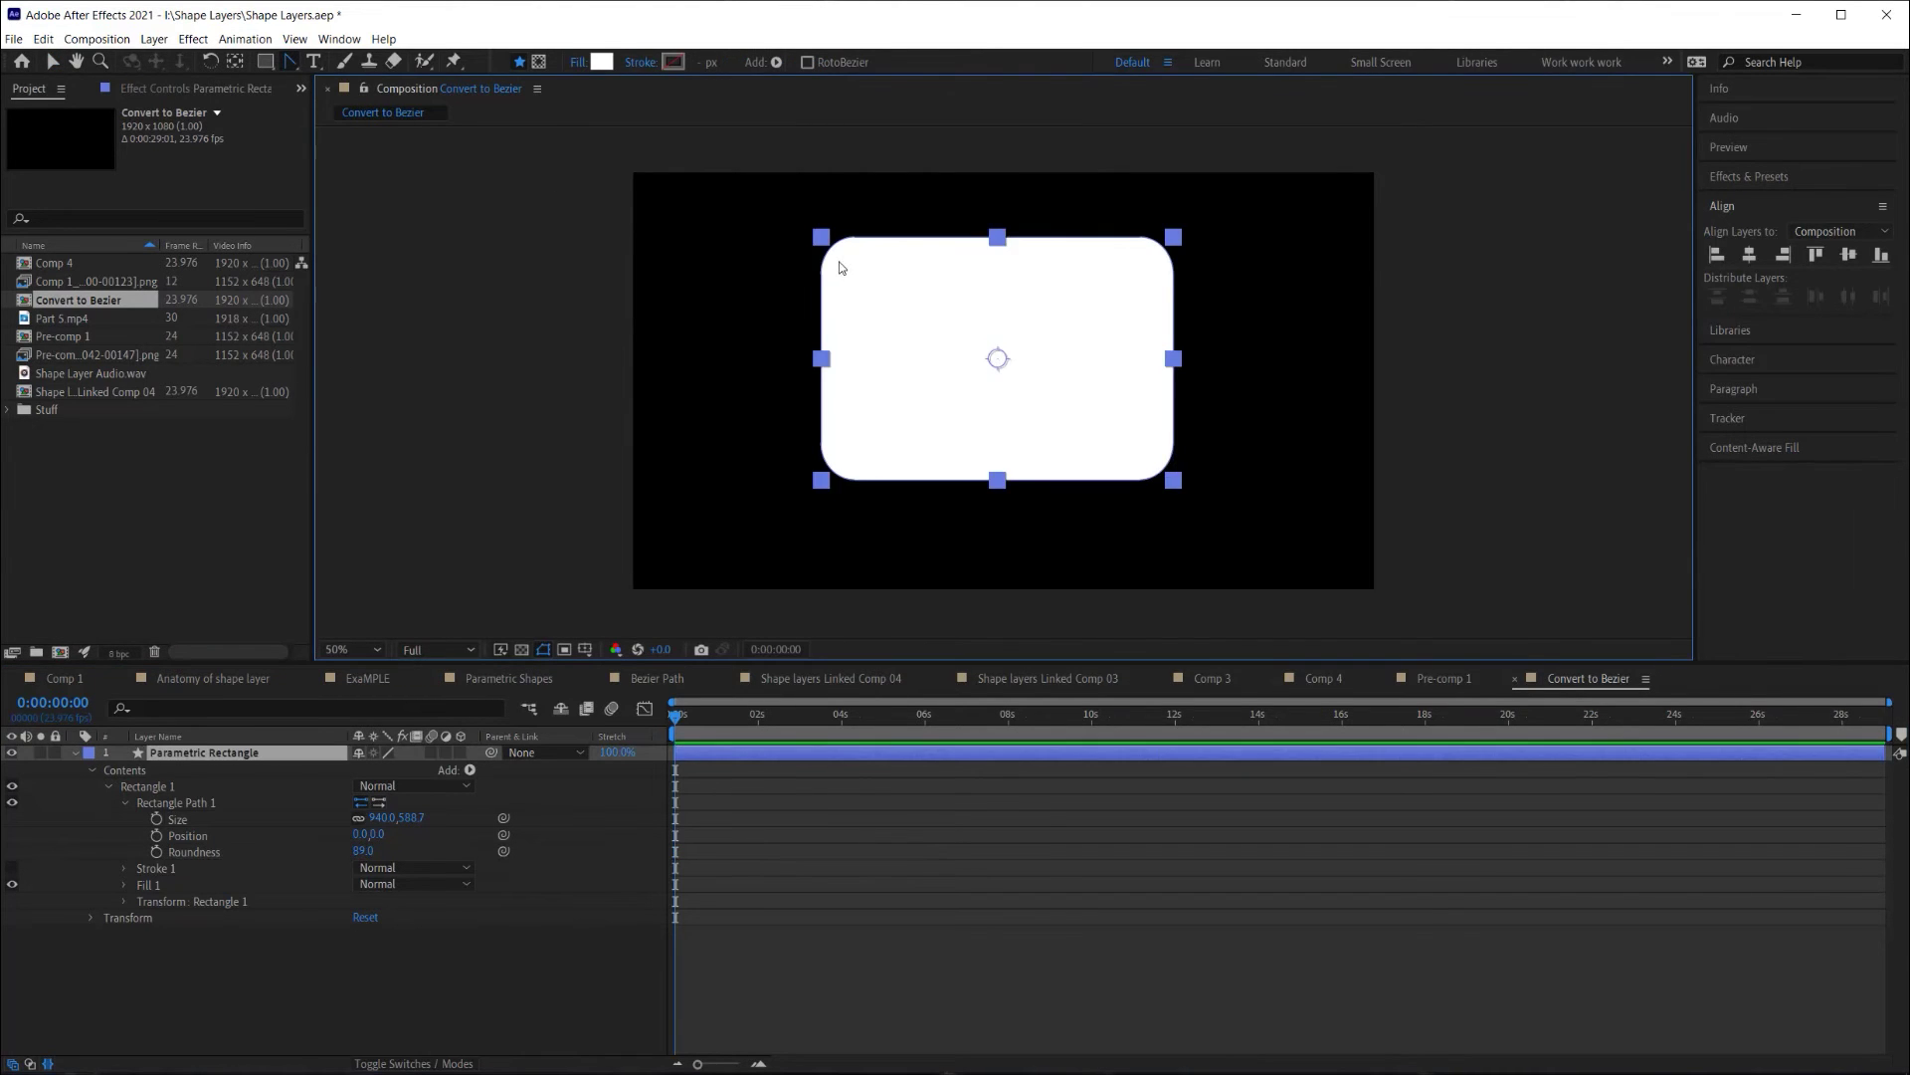
key("shift+Down")
key("shift+Down")
key("shift+Down")
key("shift+Down")
key("shift+Down")
key("shift+Down")
key("shift+Right")
key("shift+Right")
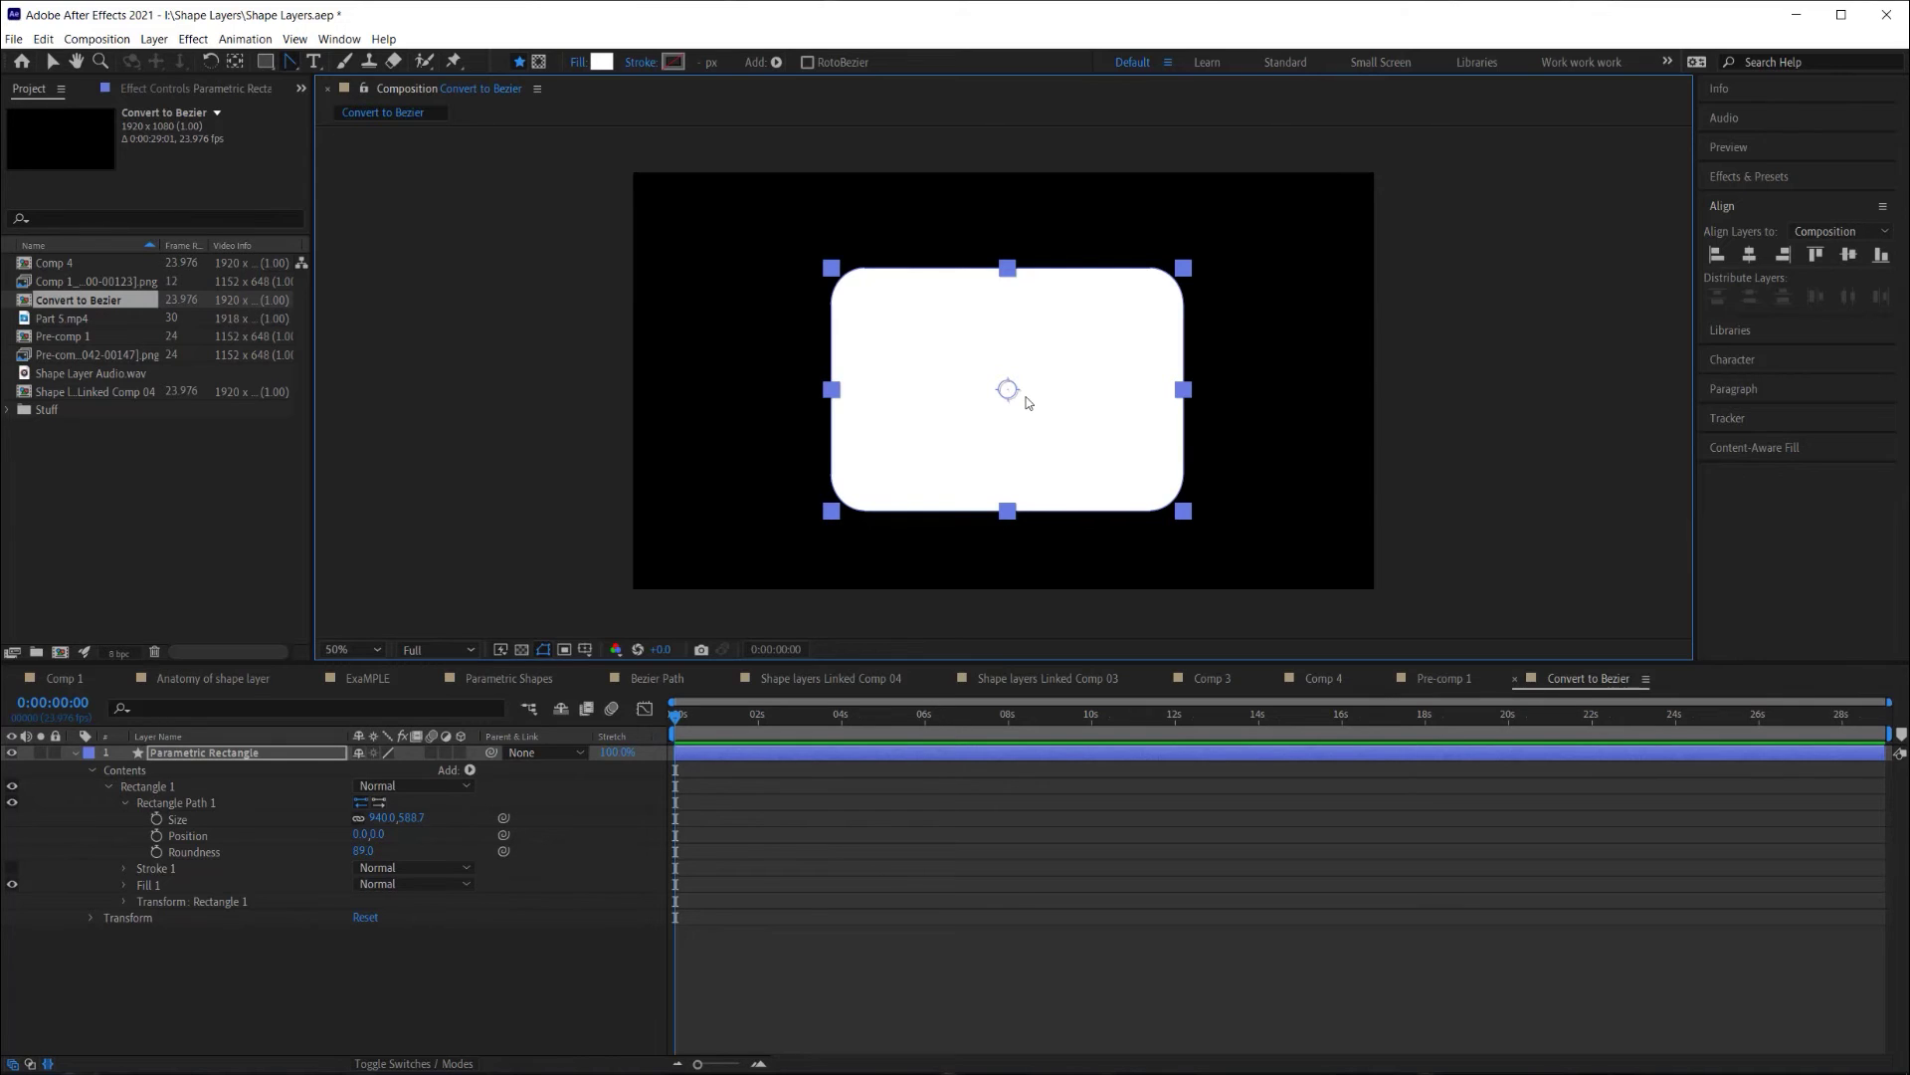
right_click(192, 806)
Convert Rectangle Path 1 to a Bezier path and drag its bottom corner points to bend the edge.
left_click(237, 853)
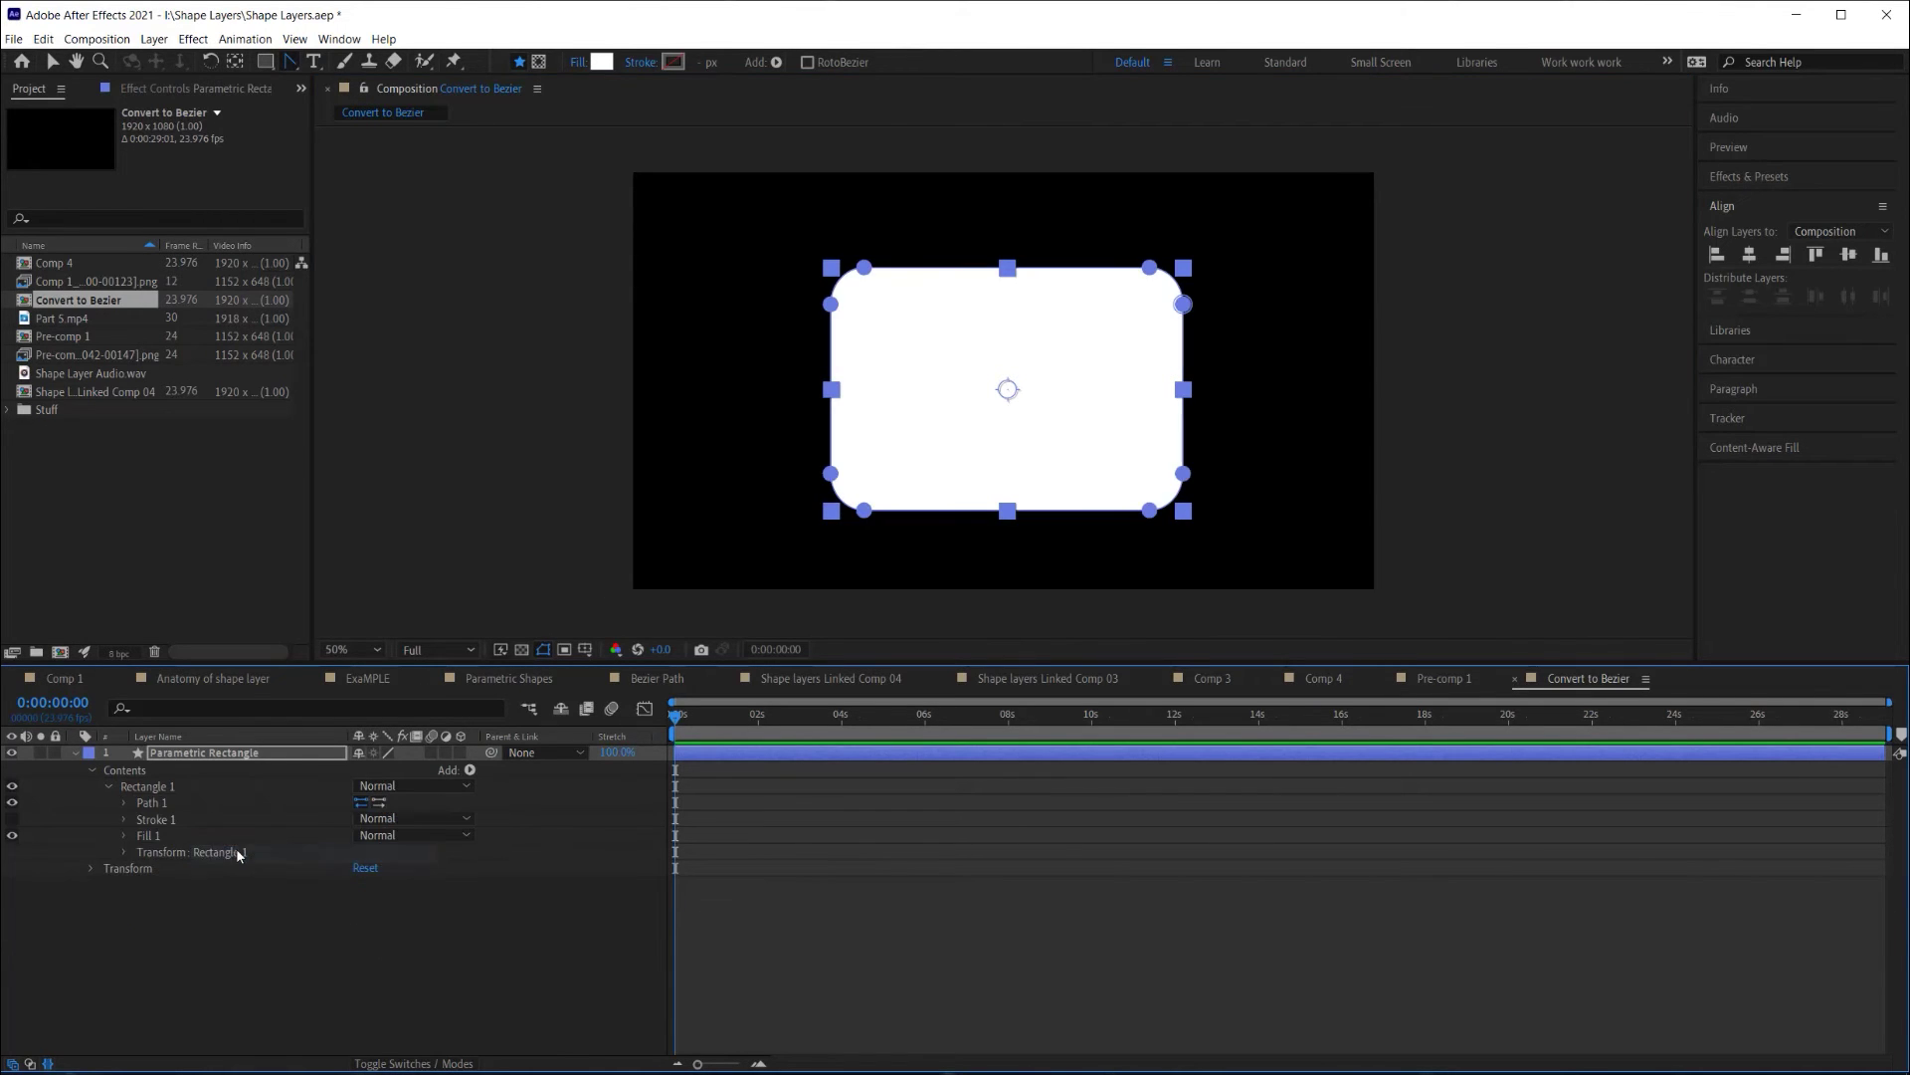
left_click(126, 802)
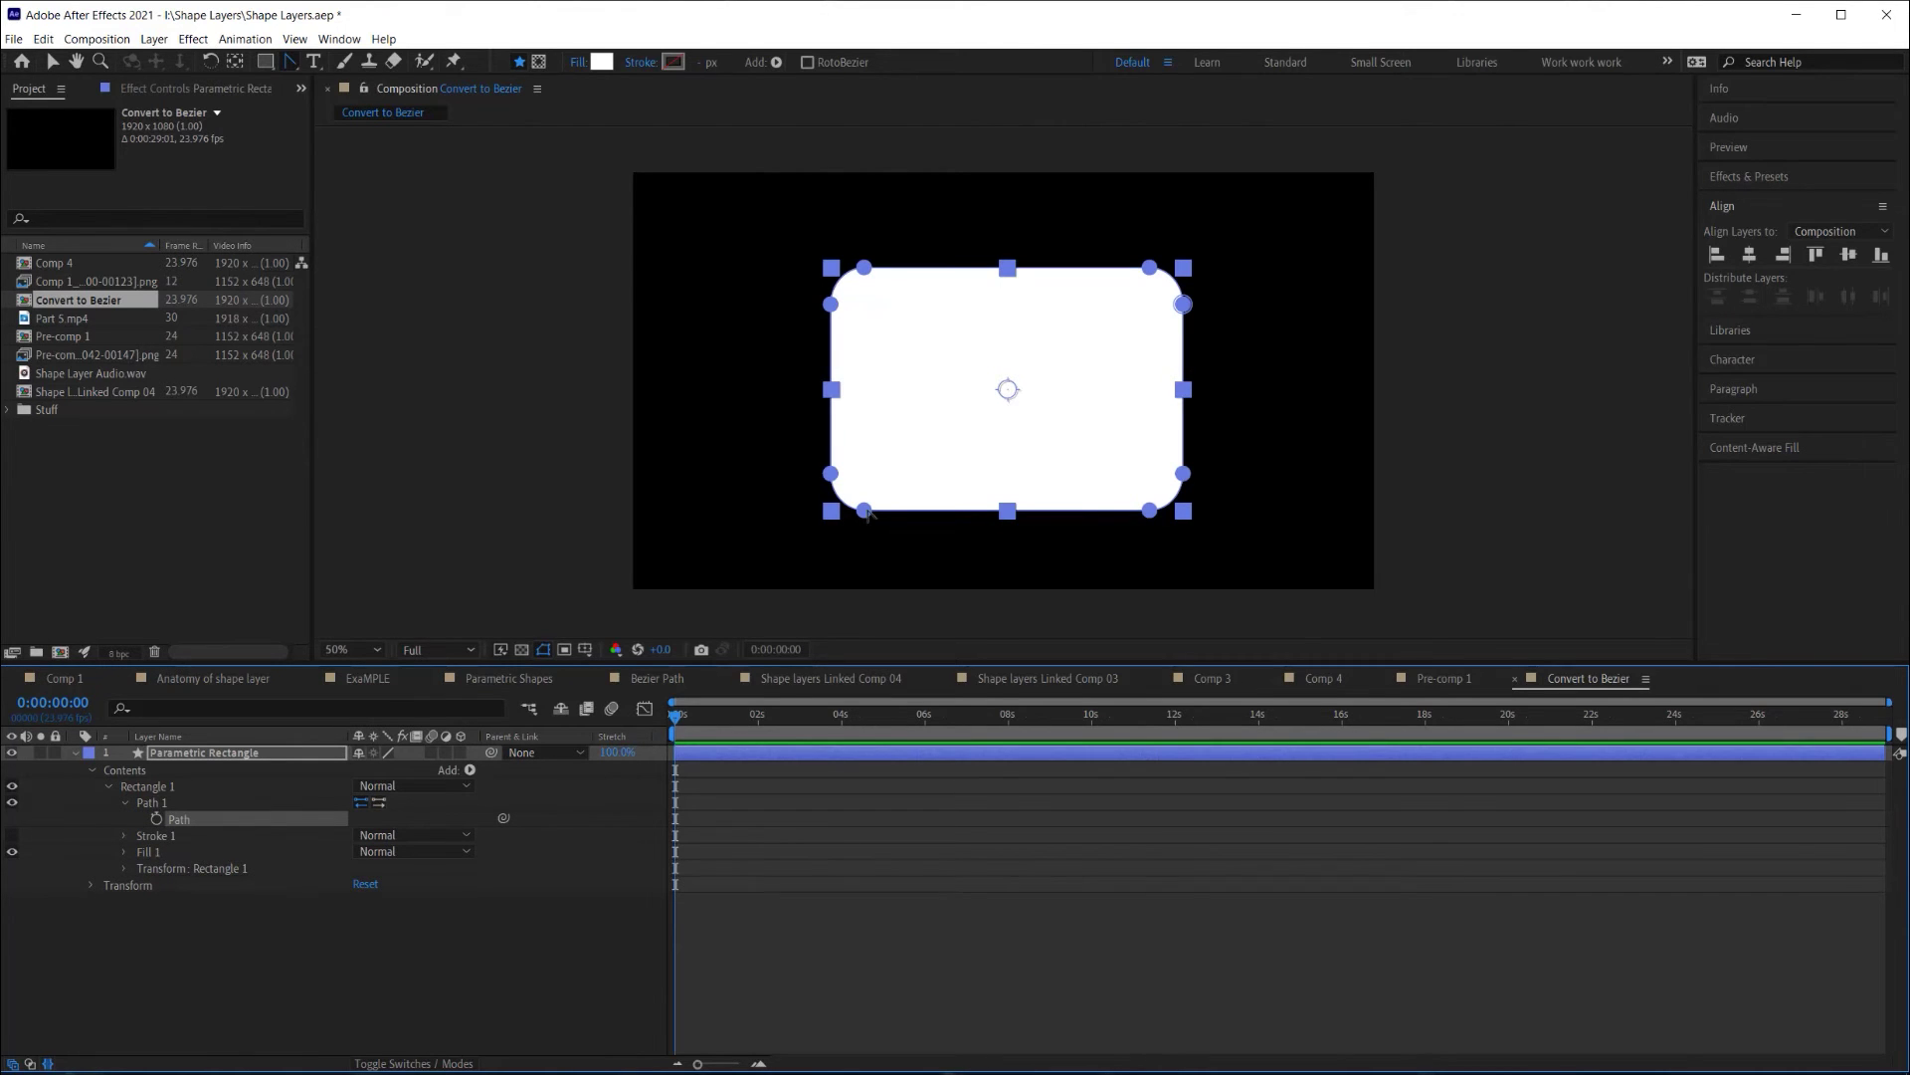
left_click_drag(864, 511, 908, 507)
left_click_drag(1149, 510, 1068, 514)
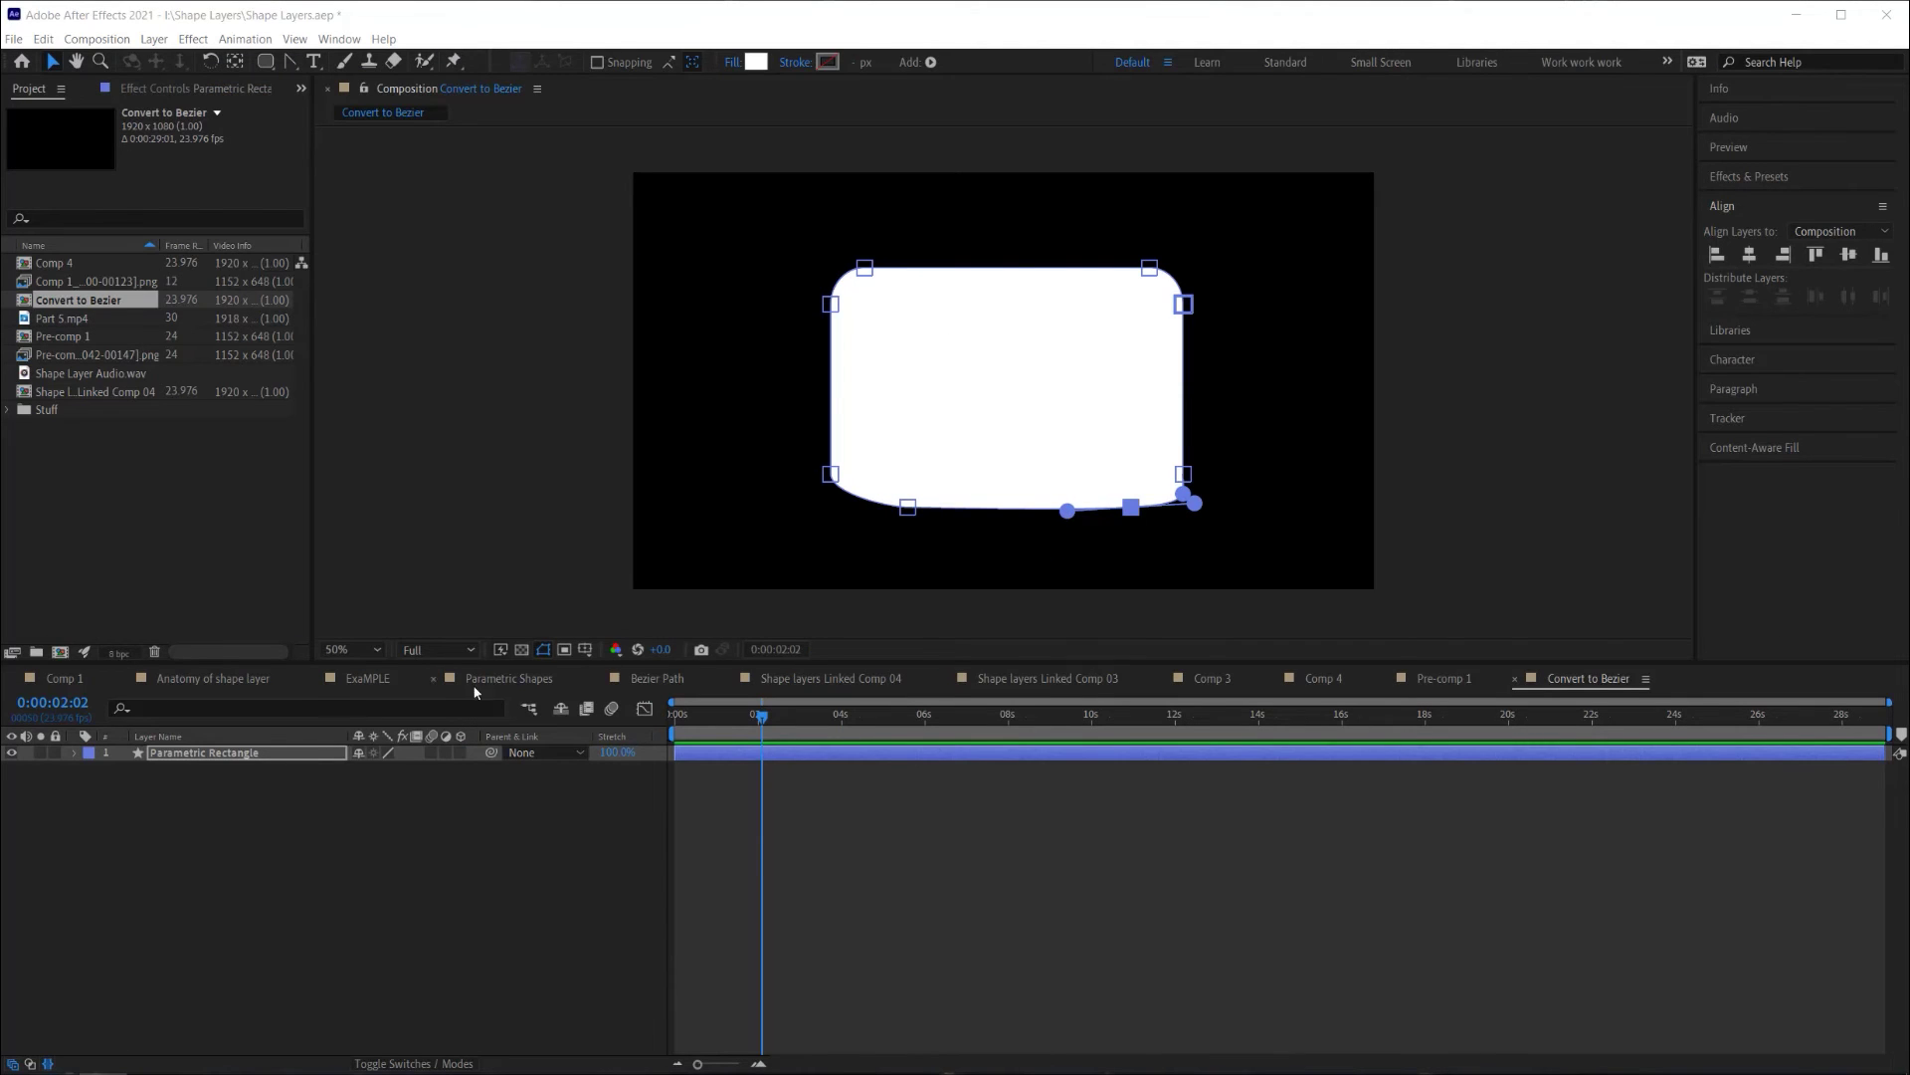
left_click(248, 752)
Delete the bent shape layer and draw a new plain white rectangle with the Rectangle Tool.
key("ctrl+z")
key("Delete")
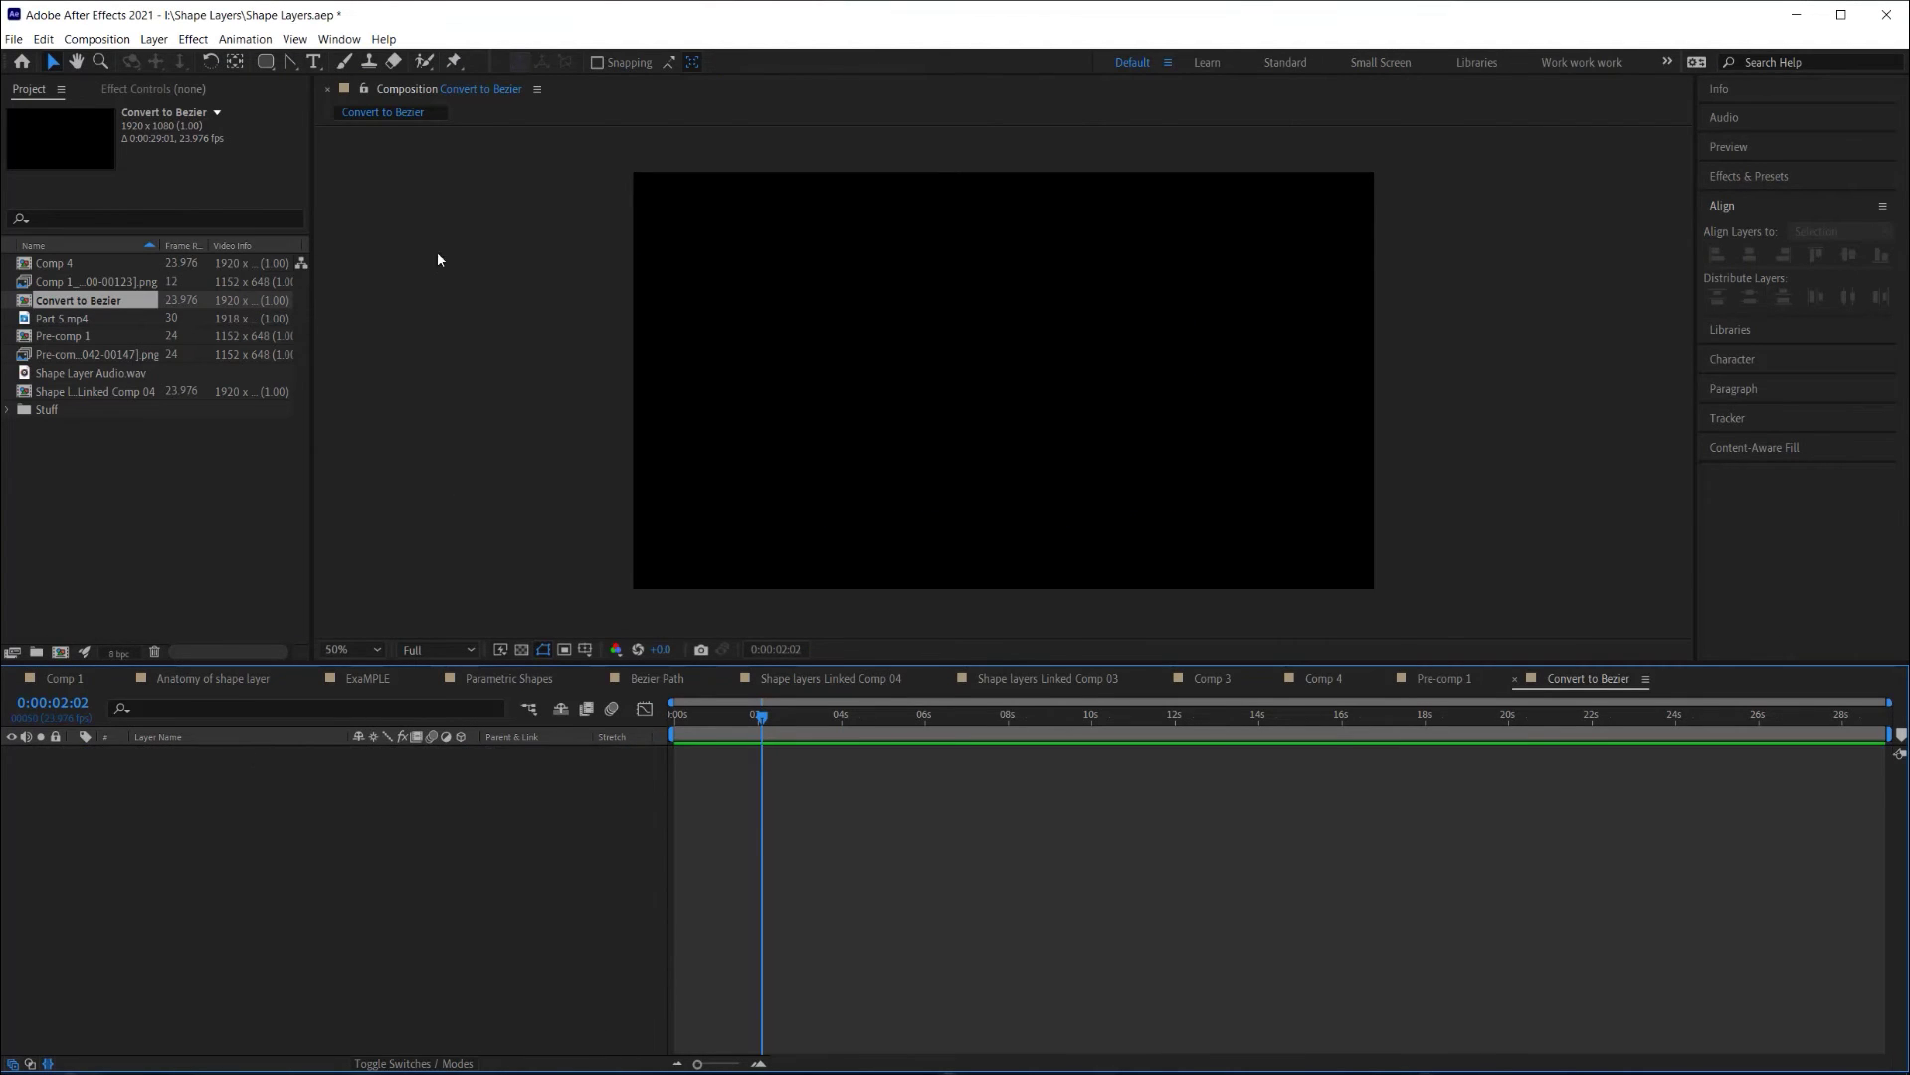
left_click(274, 63)
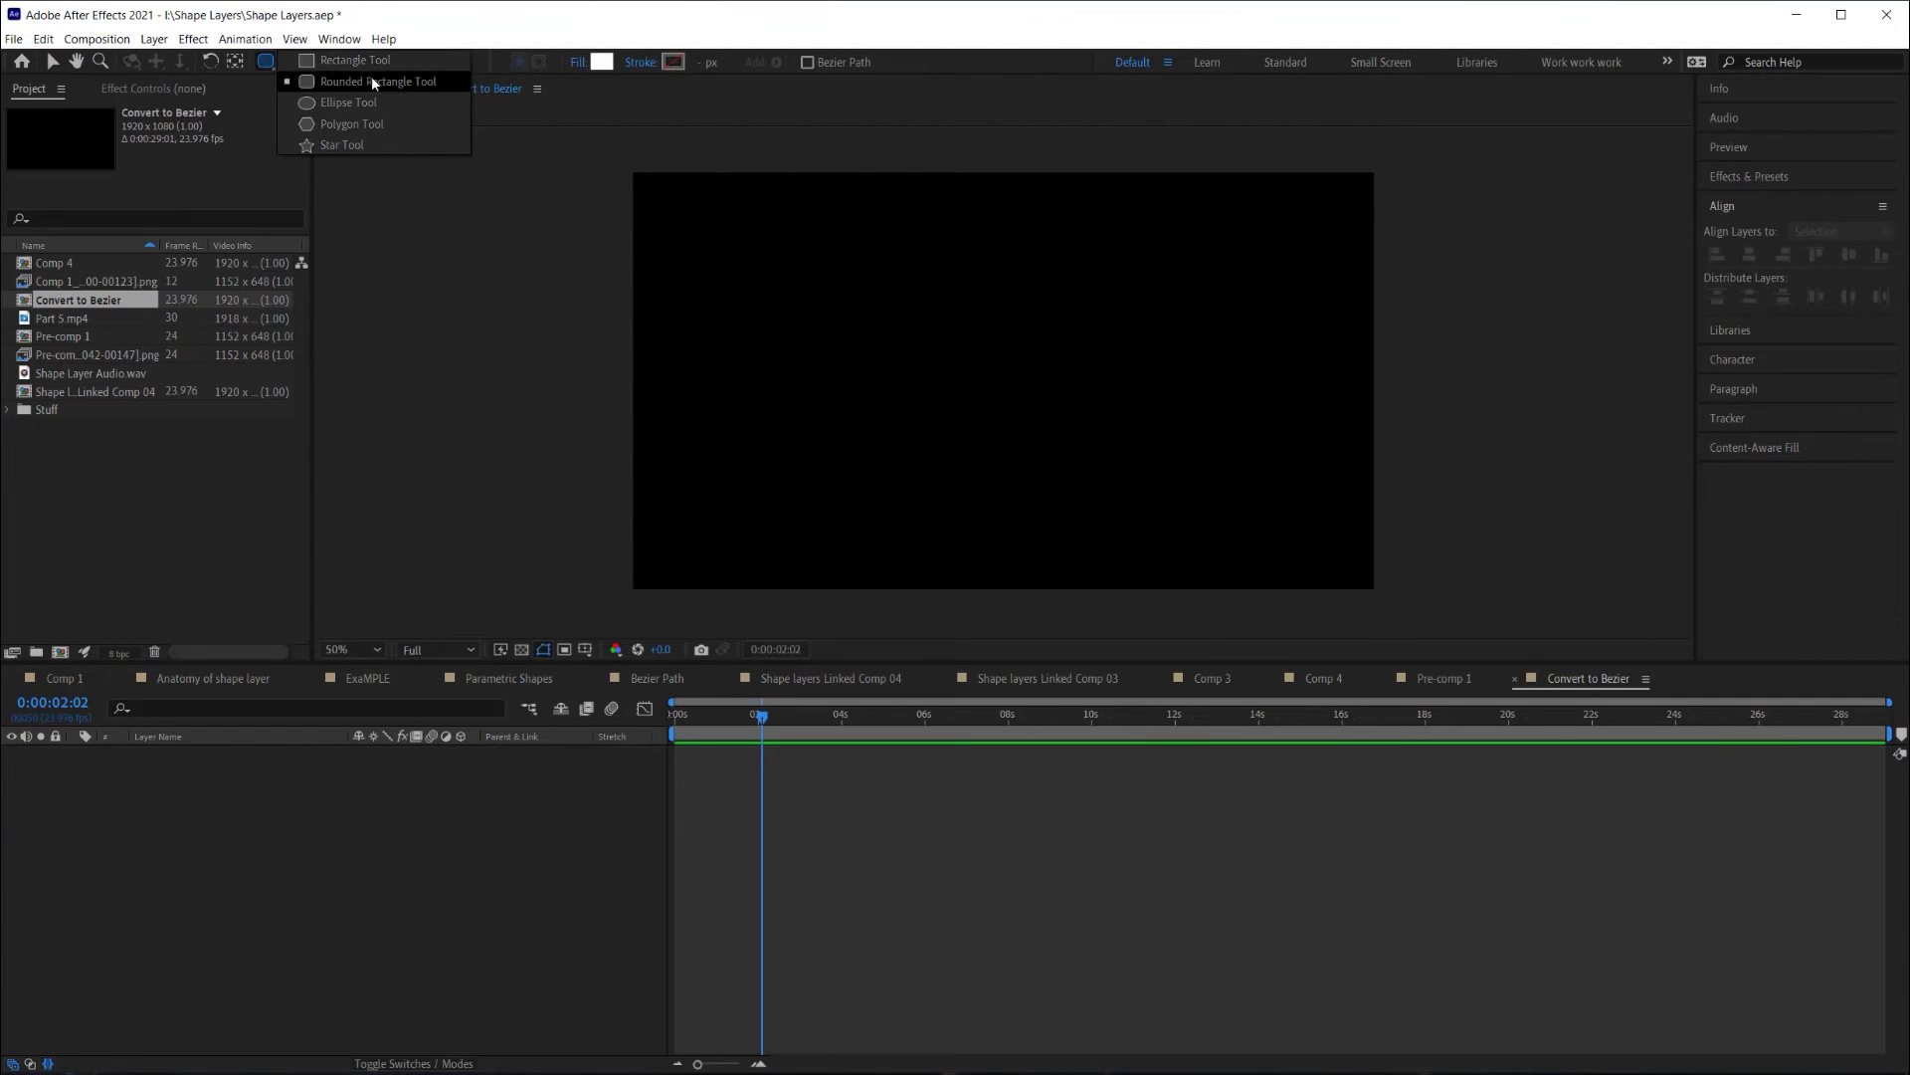
left_click(344, 82)
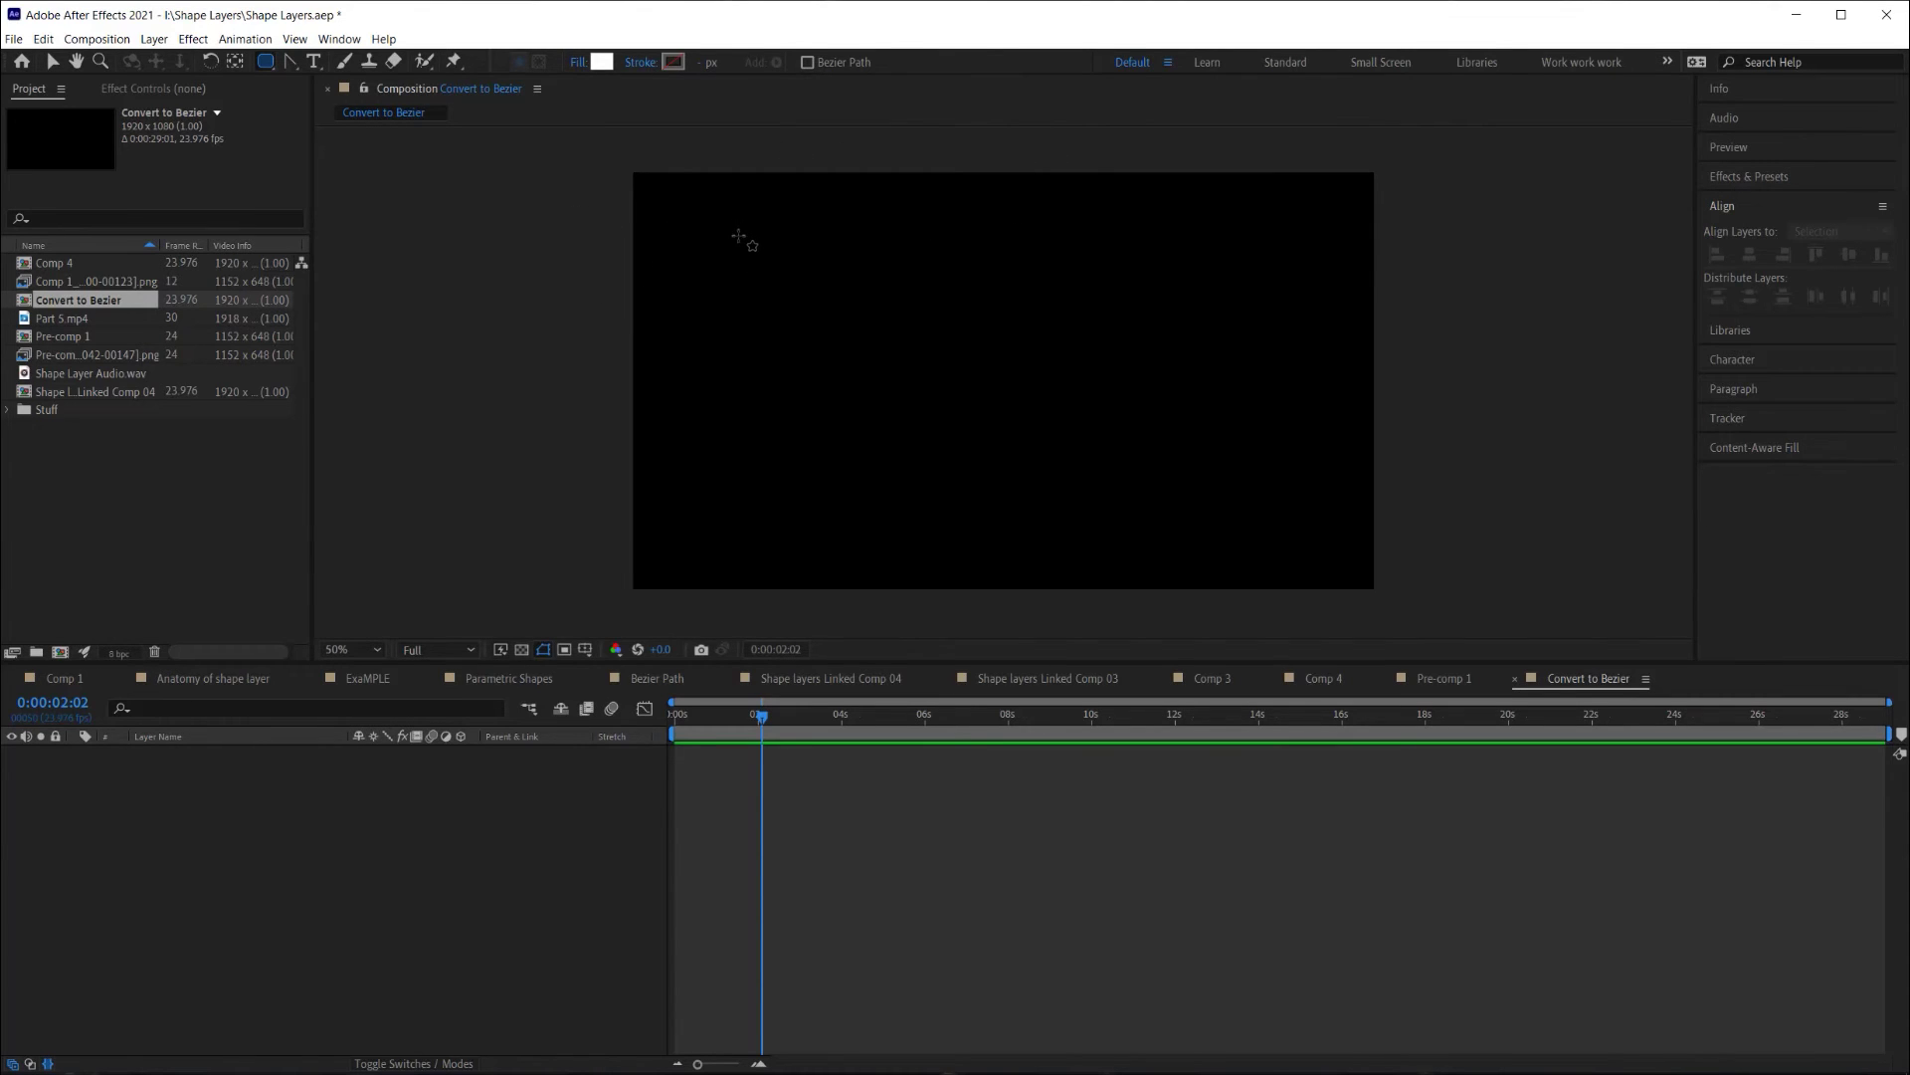
left_click_drag(725, 223, 1065, 529)
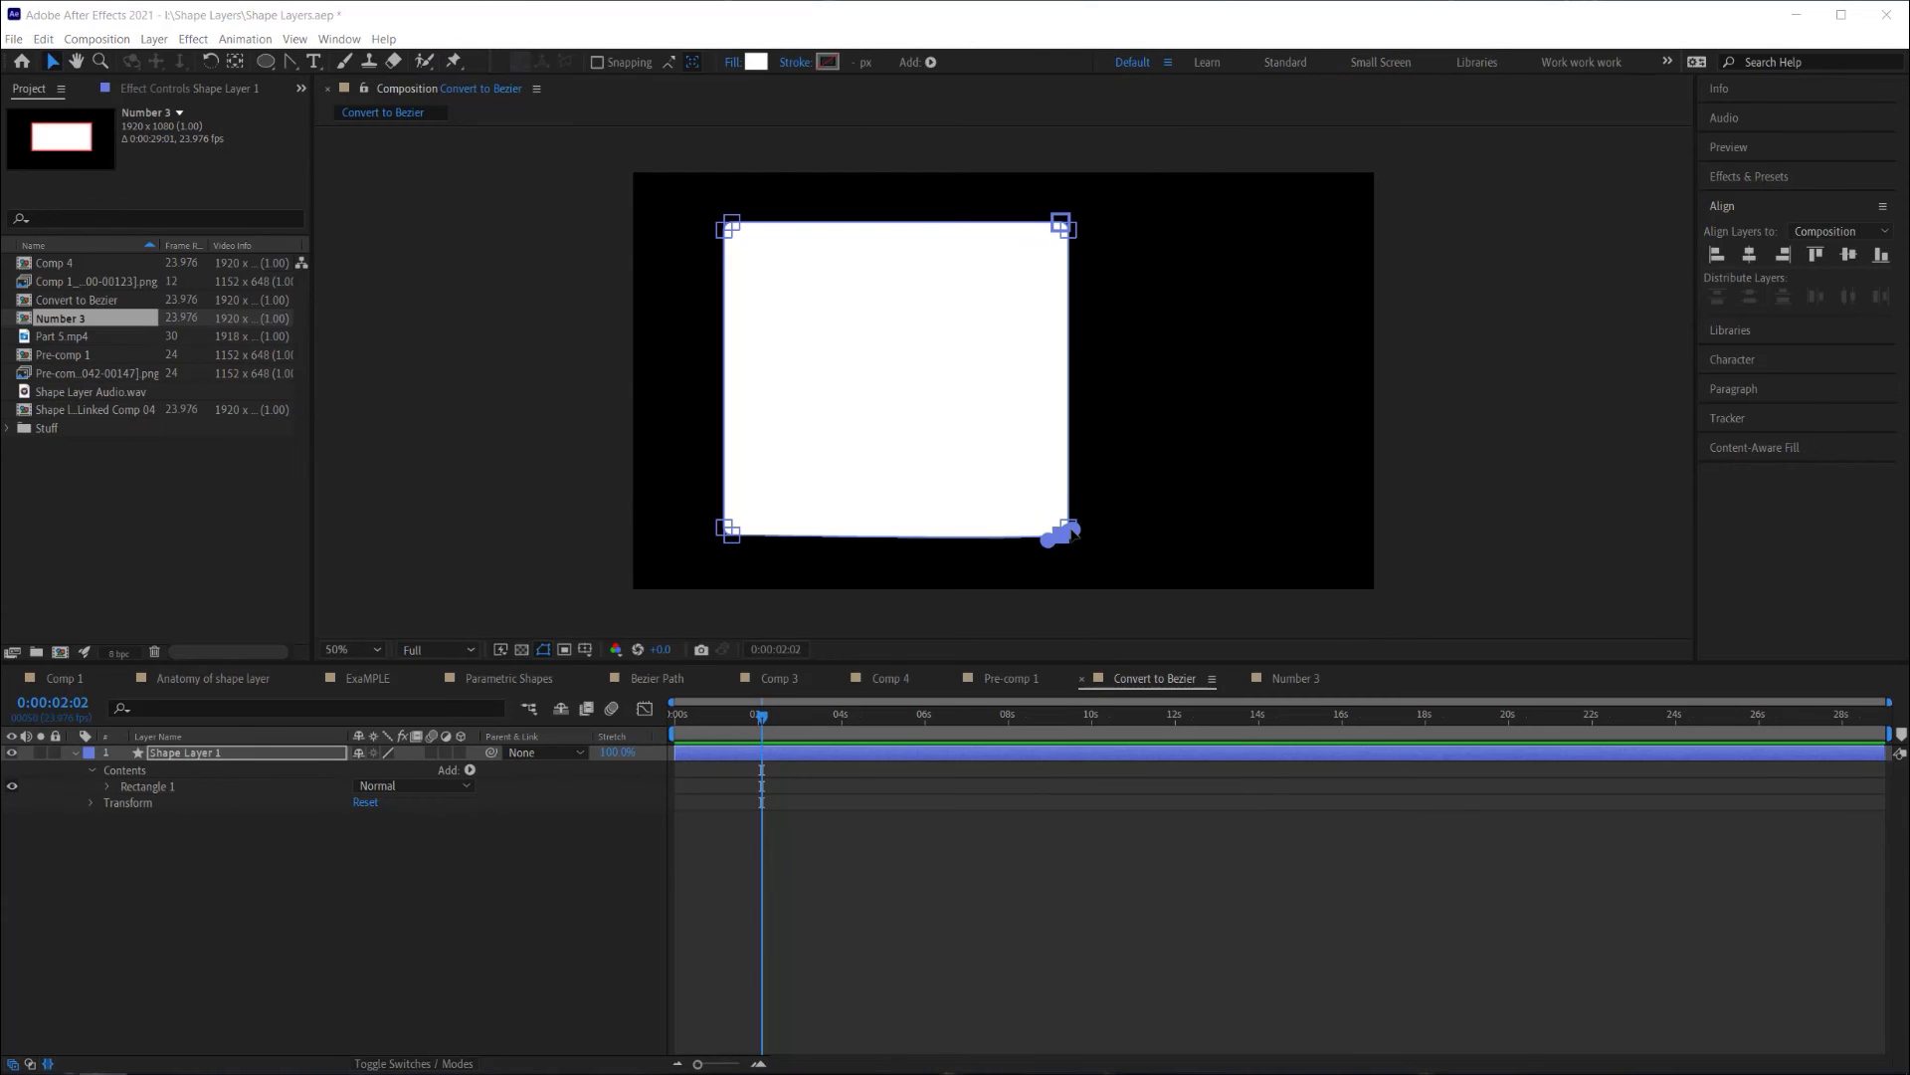
In the Number 3 comp, make the Multiple Strokes circle visible and move Fill 1 below Stroke 4.
left_click(1299, 678)
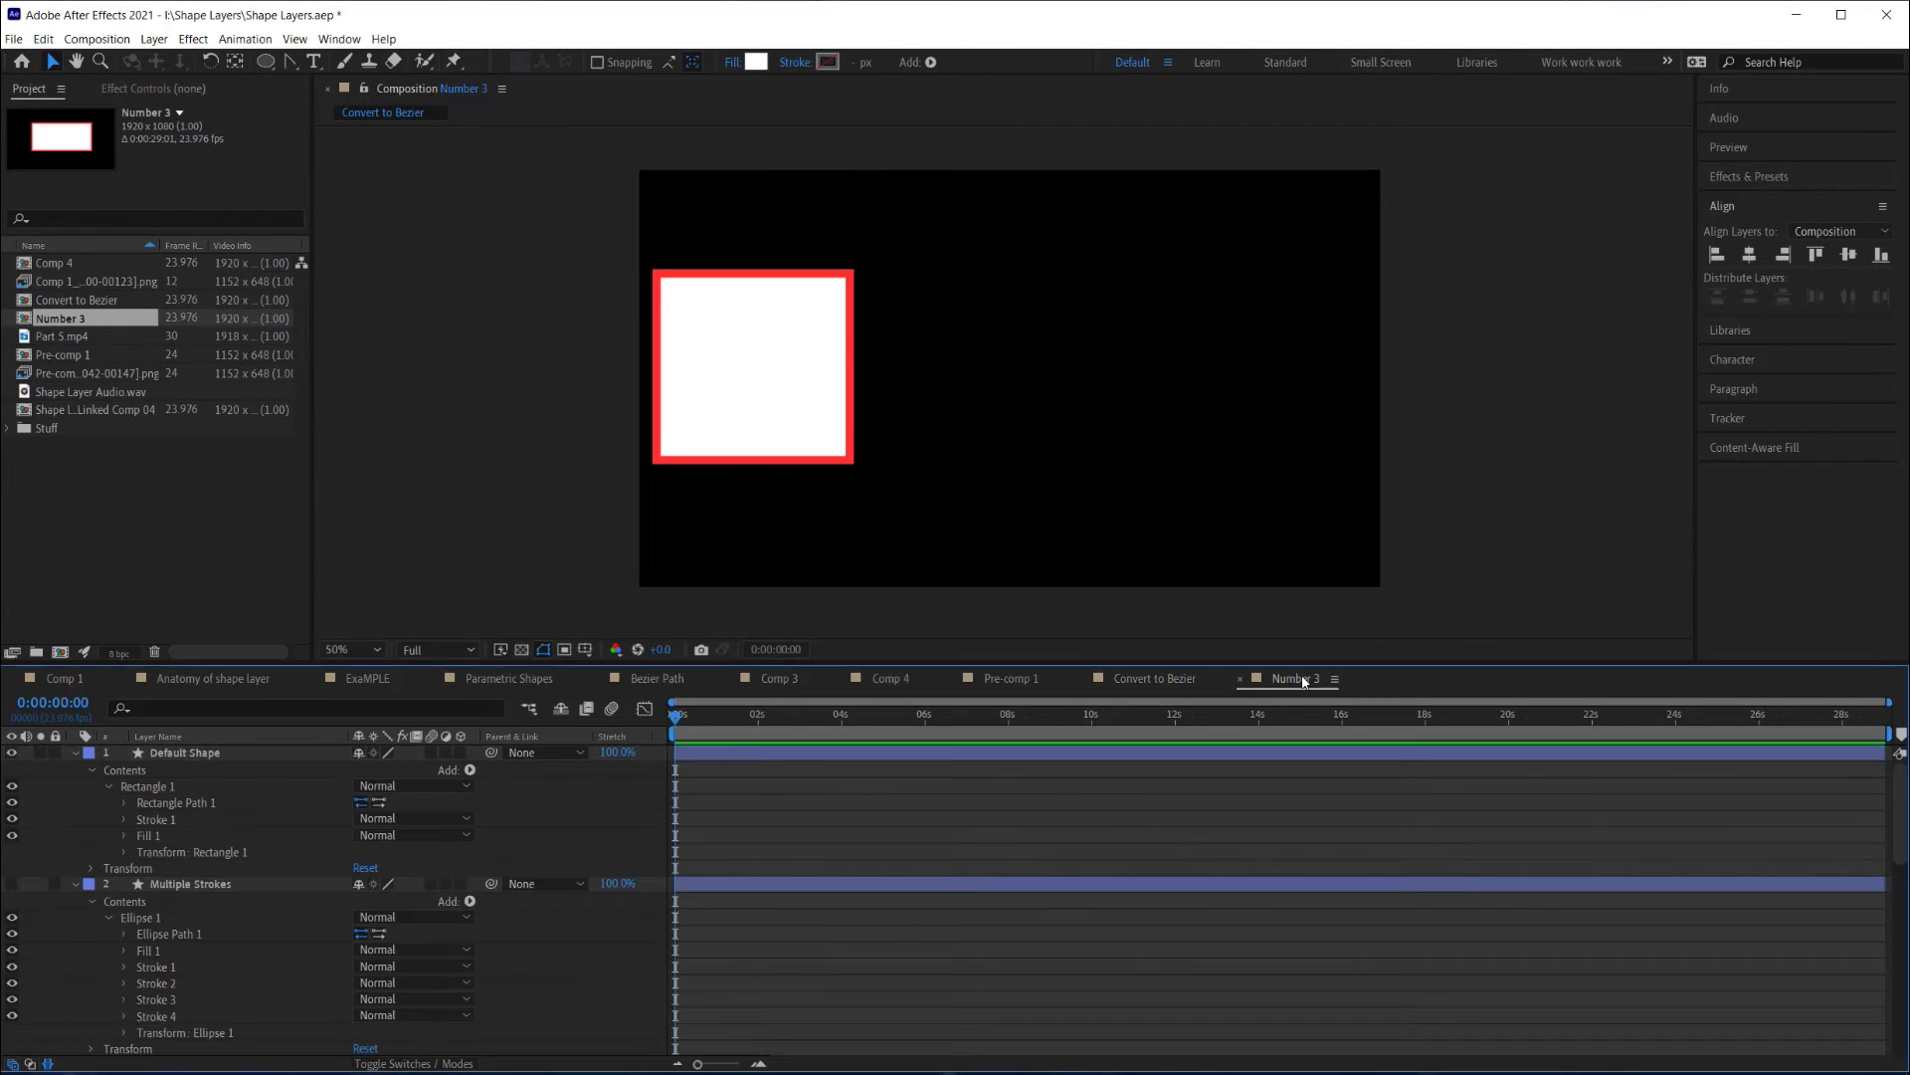
left_click(155, 804)
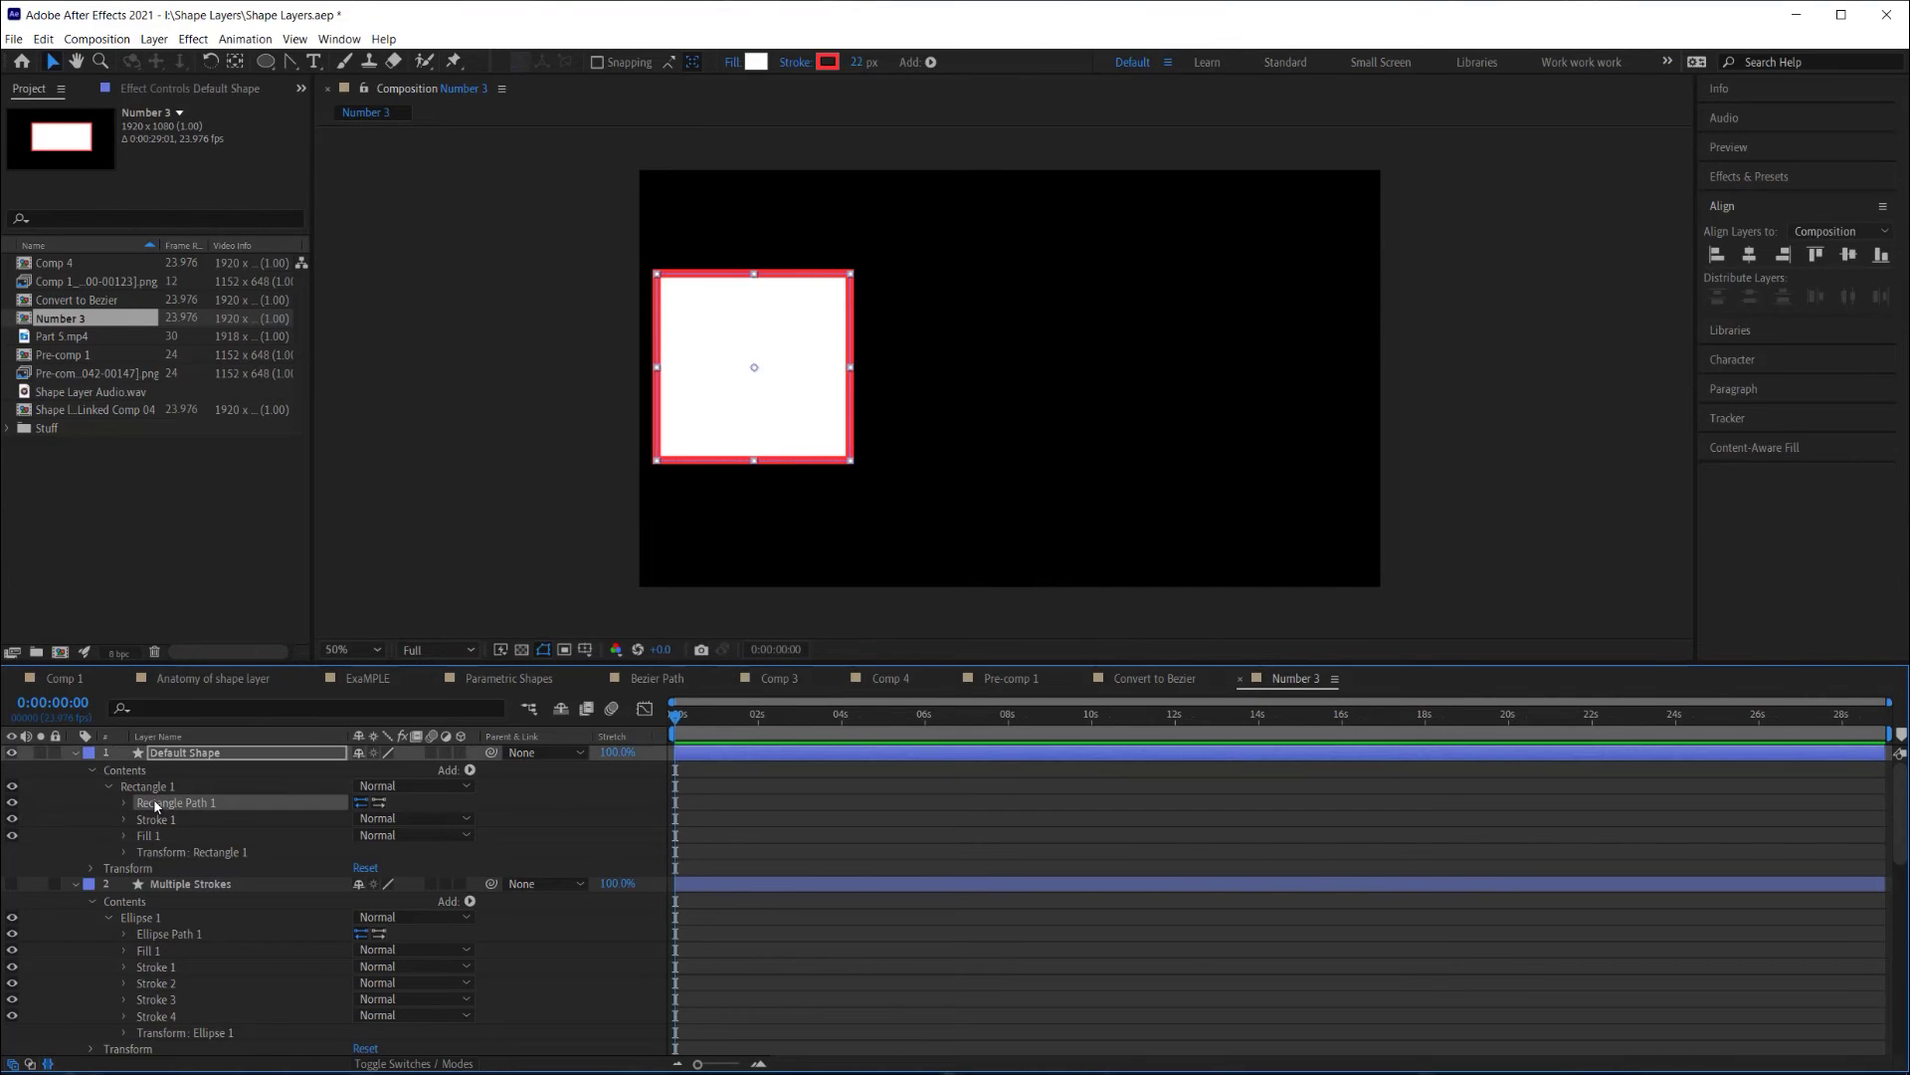
left_click(154, 821)
left_click(155, 837)
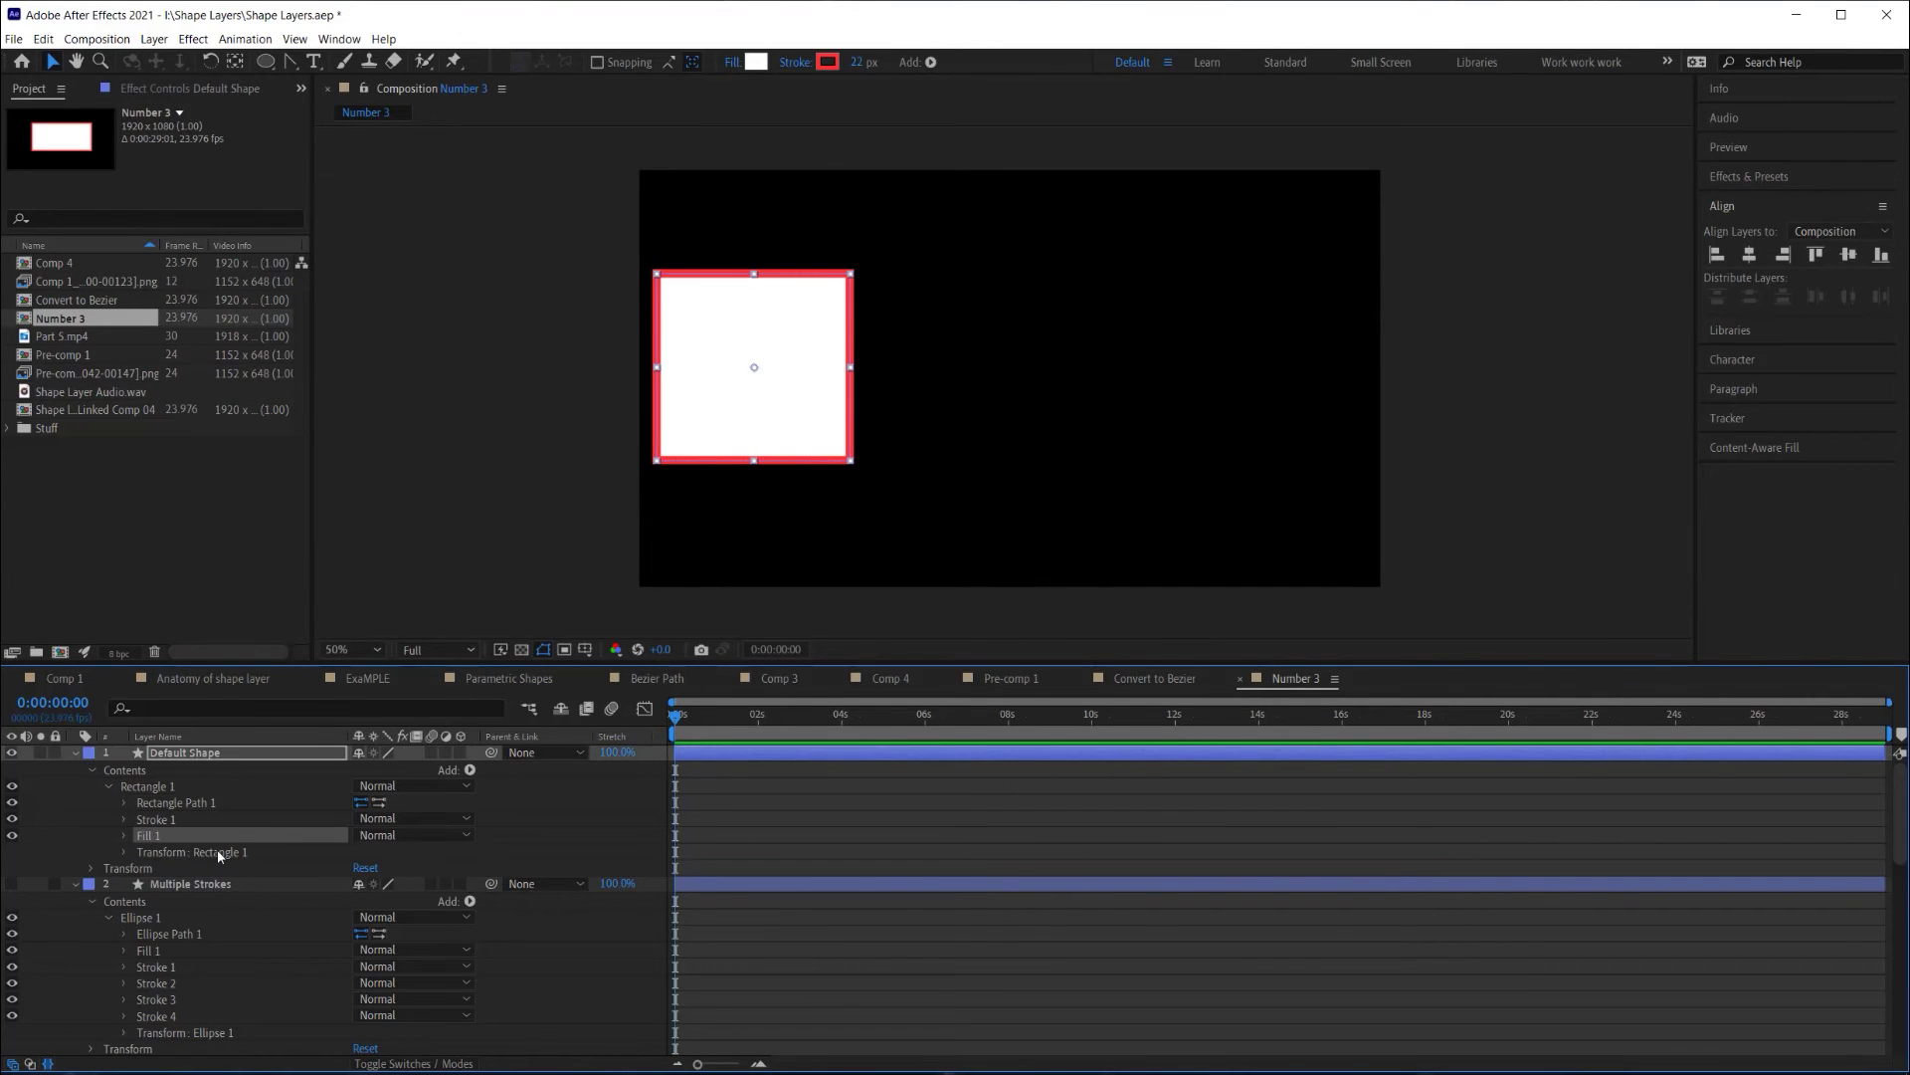
left_click(182, 883)
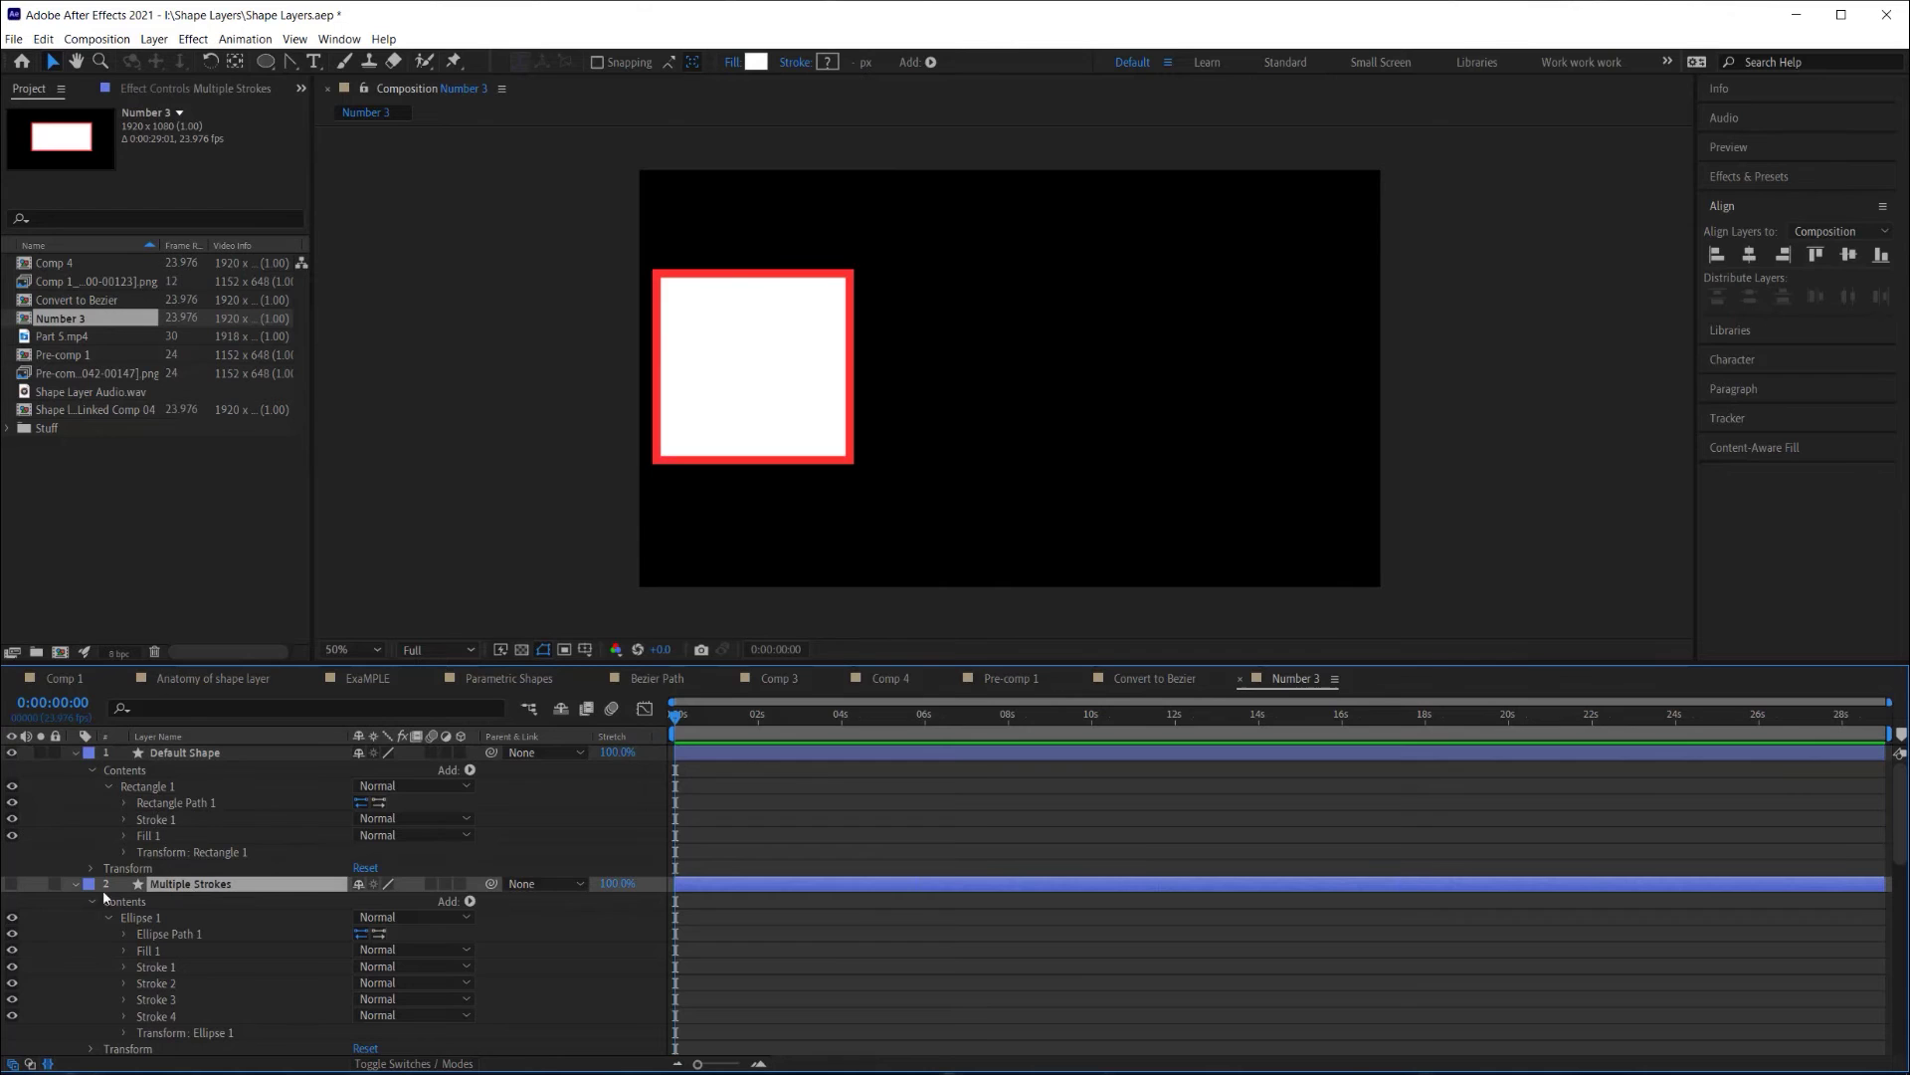
left_click(12, 888)
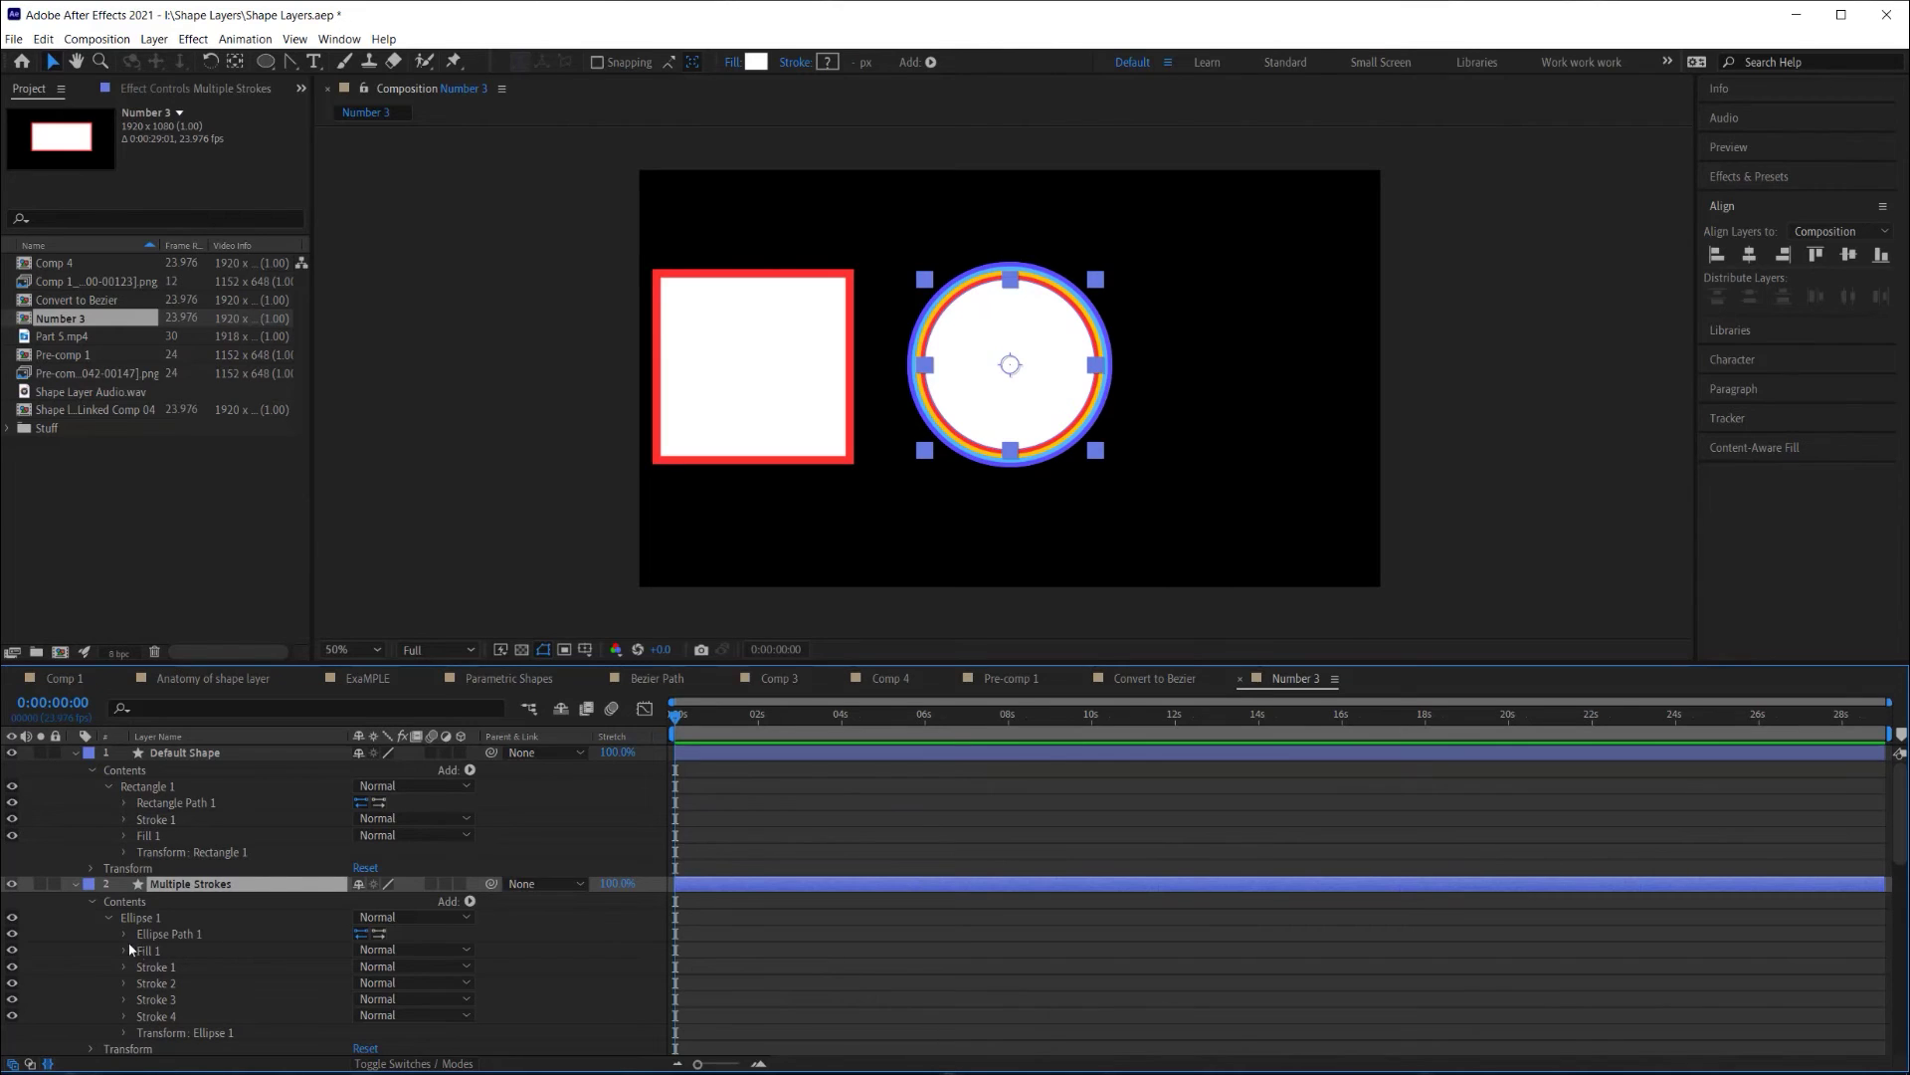
left_click_drag(139, 950, 153, 1025)
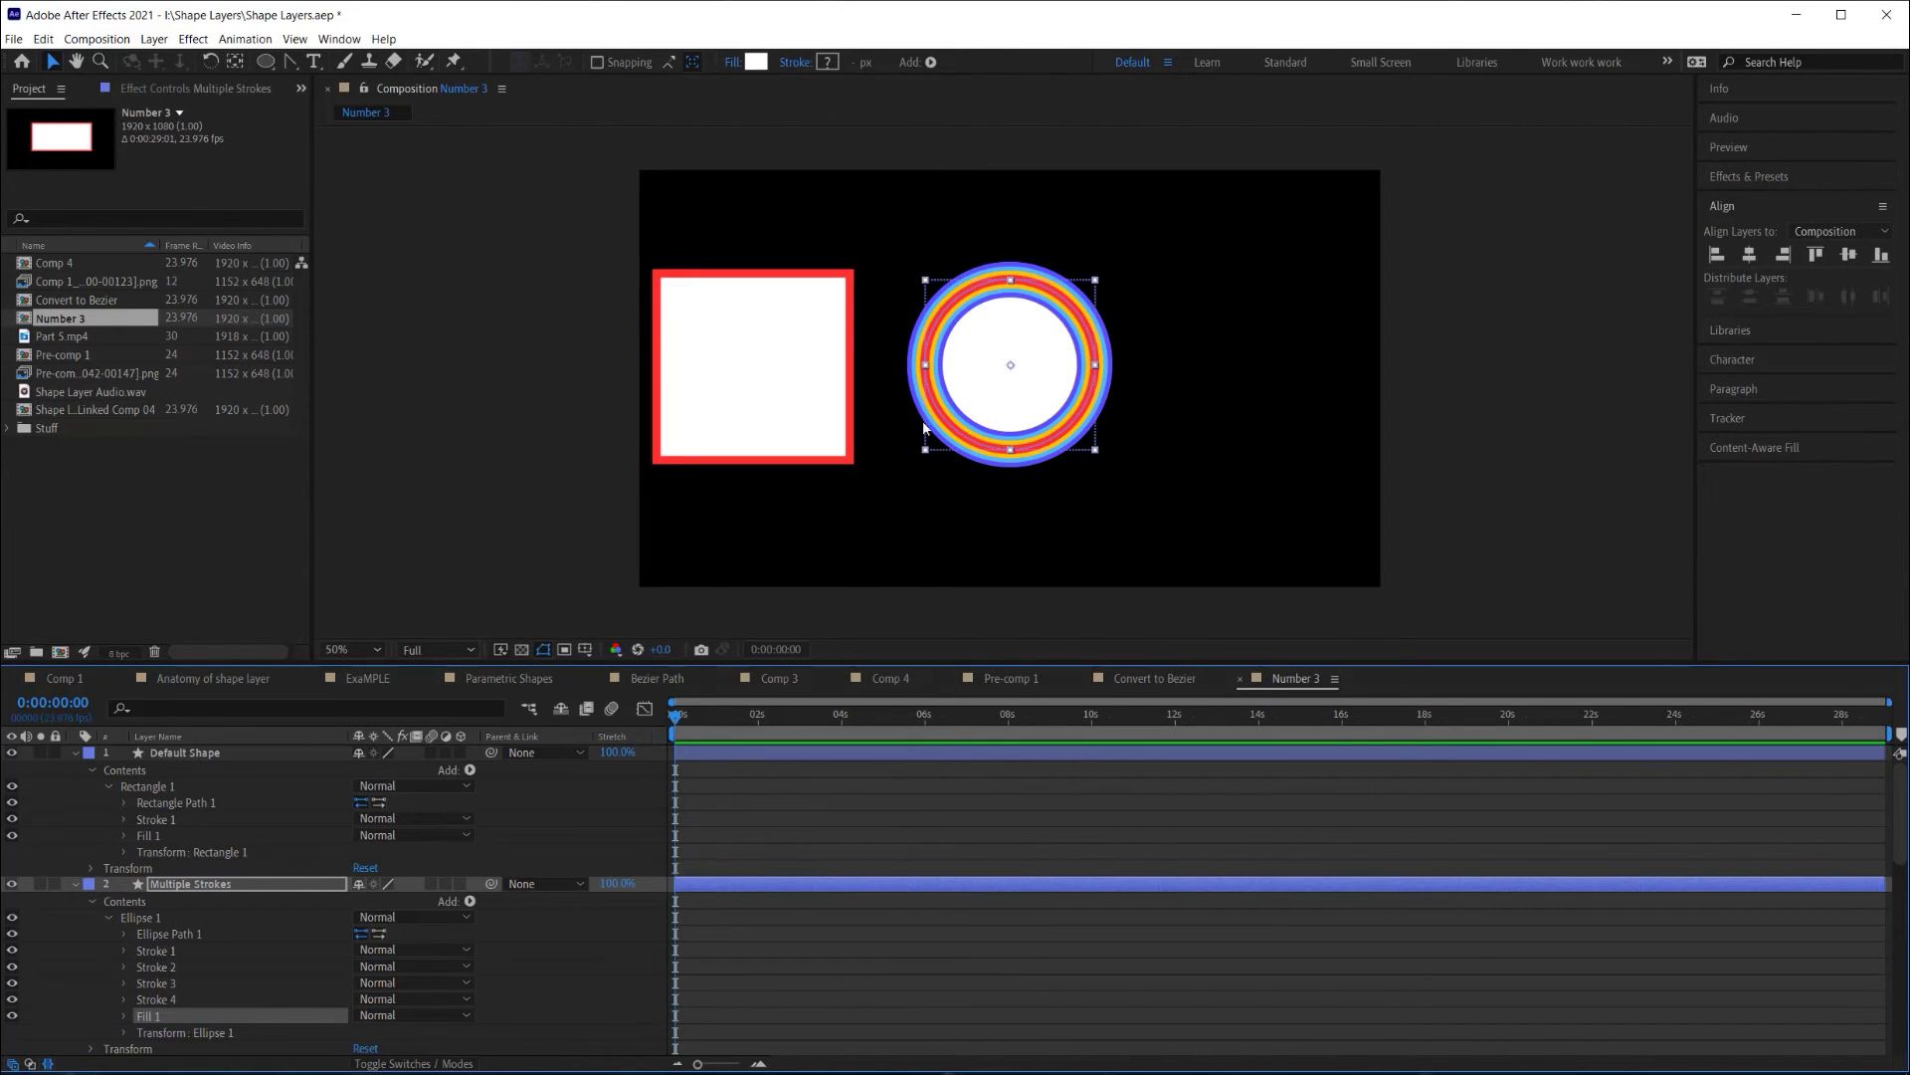
Select the Multiple Gradients layer and switch to the Scaling Shapes composition.
scroll(449, 867, "down", 3)
left_click(158, 922)
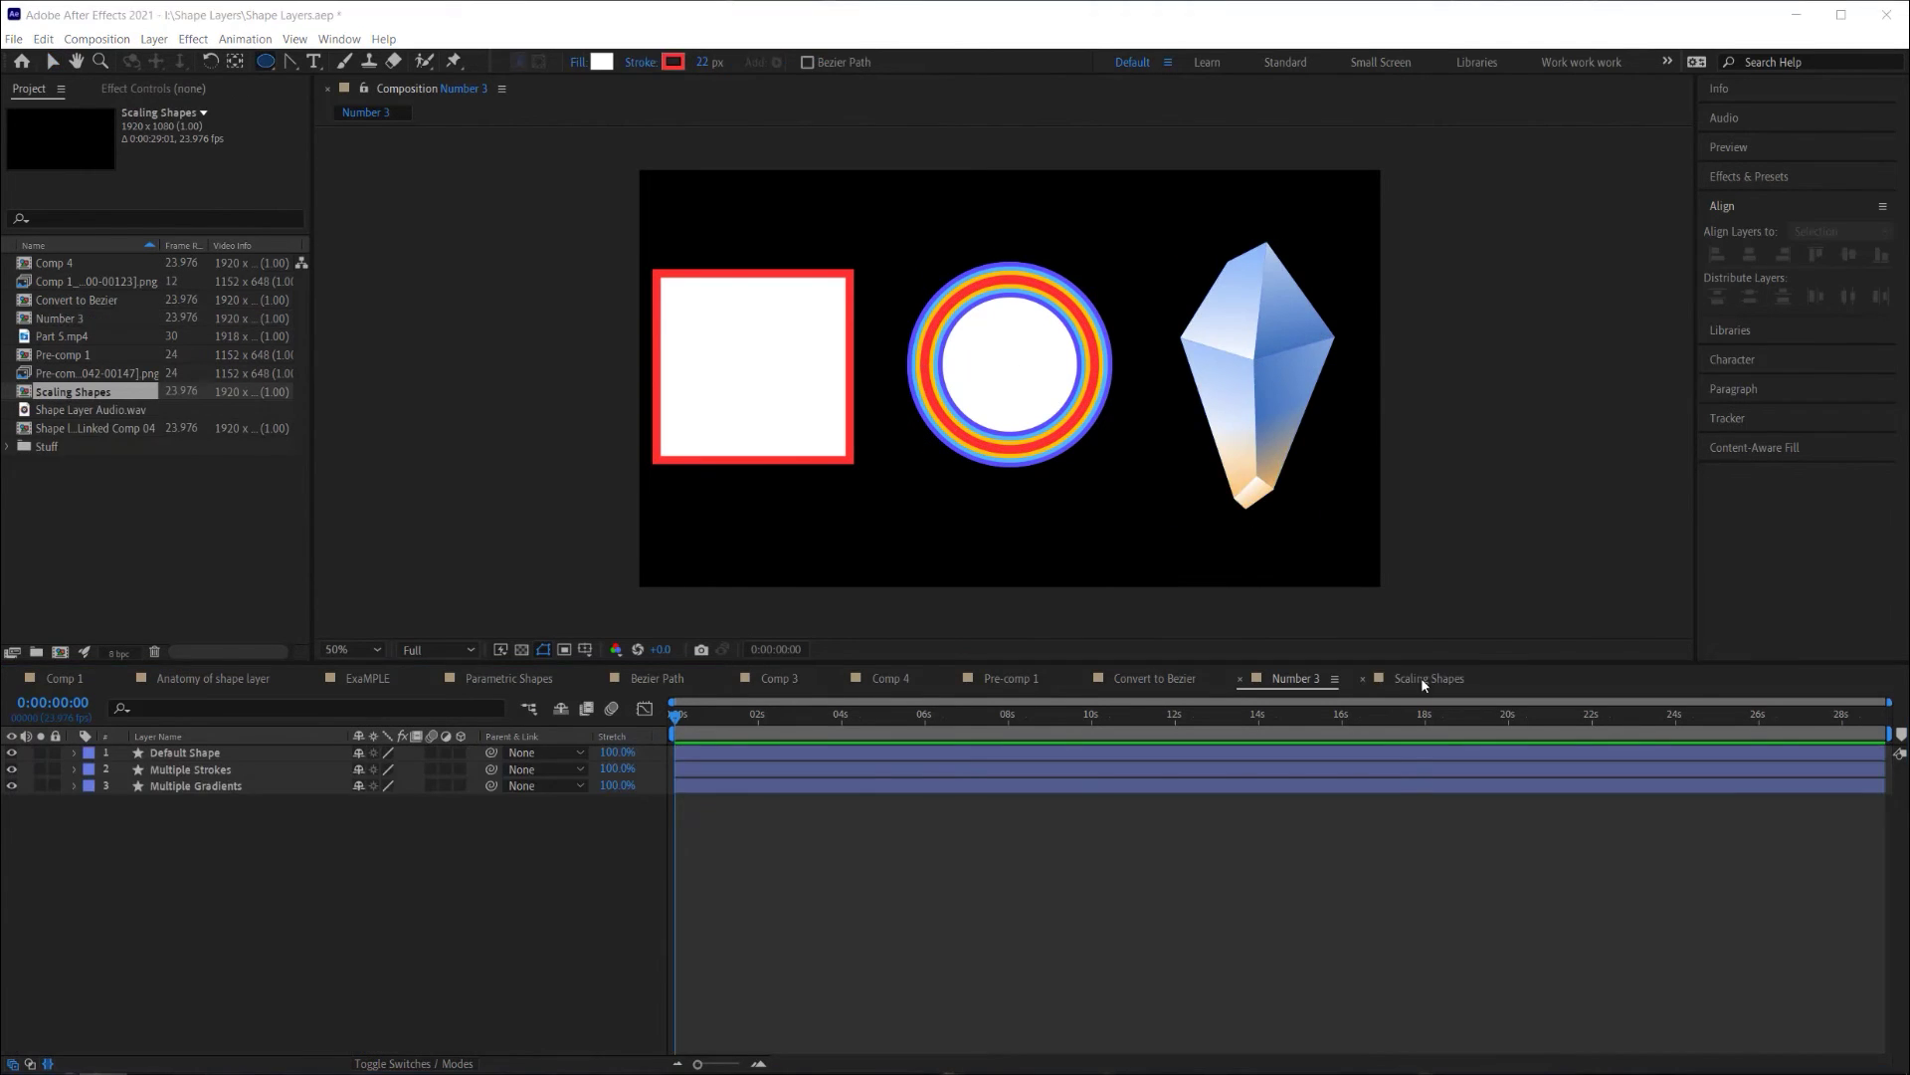
left_click(1420, 677)
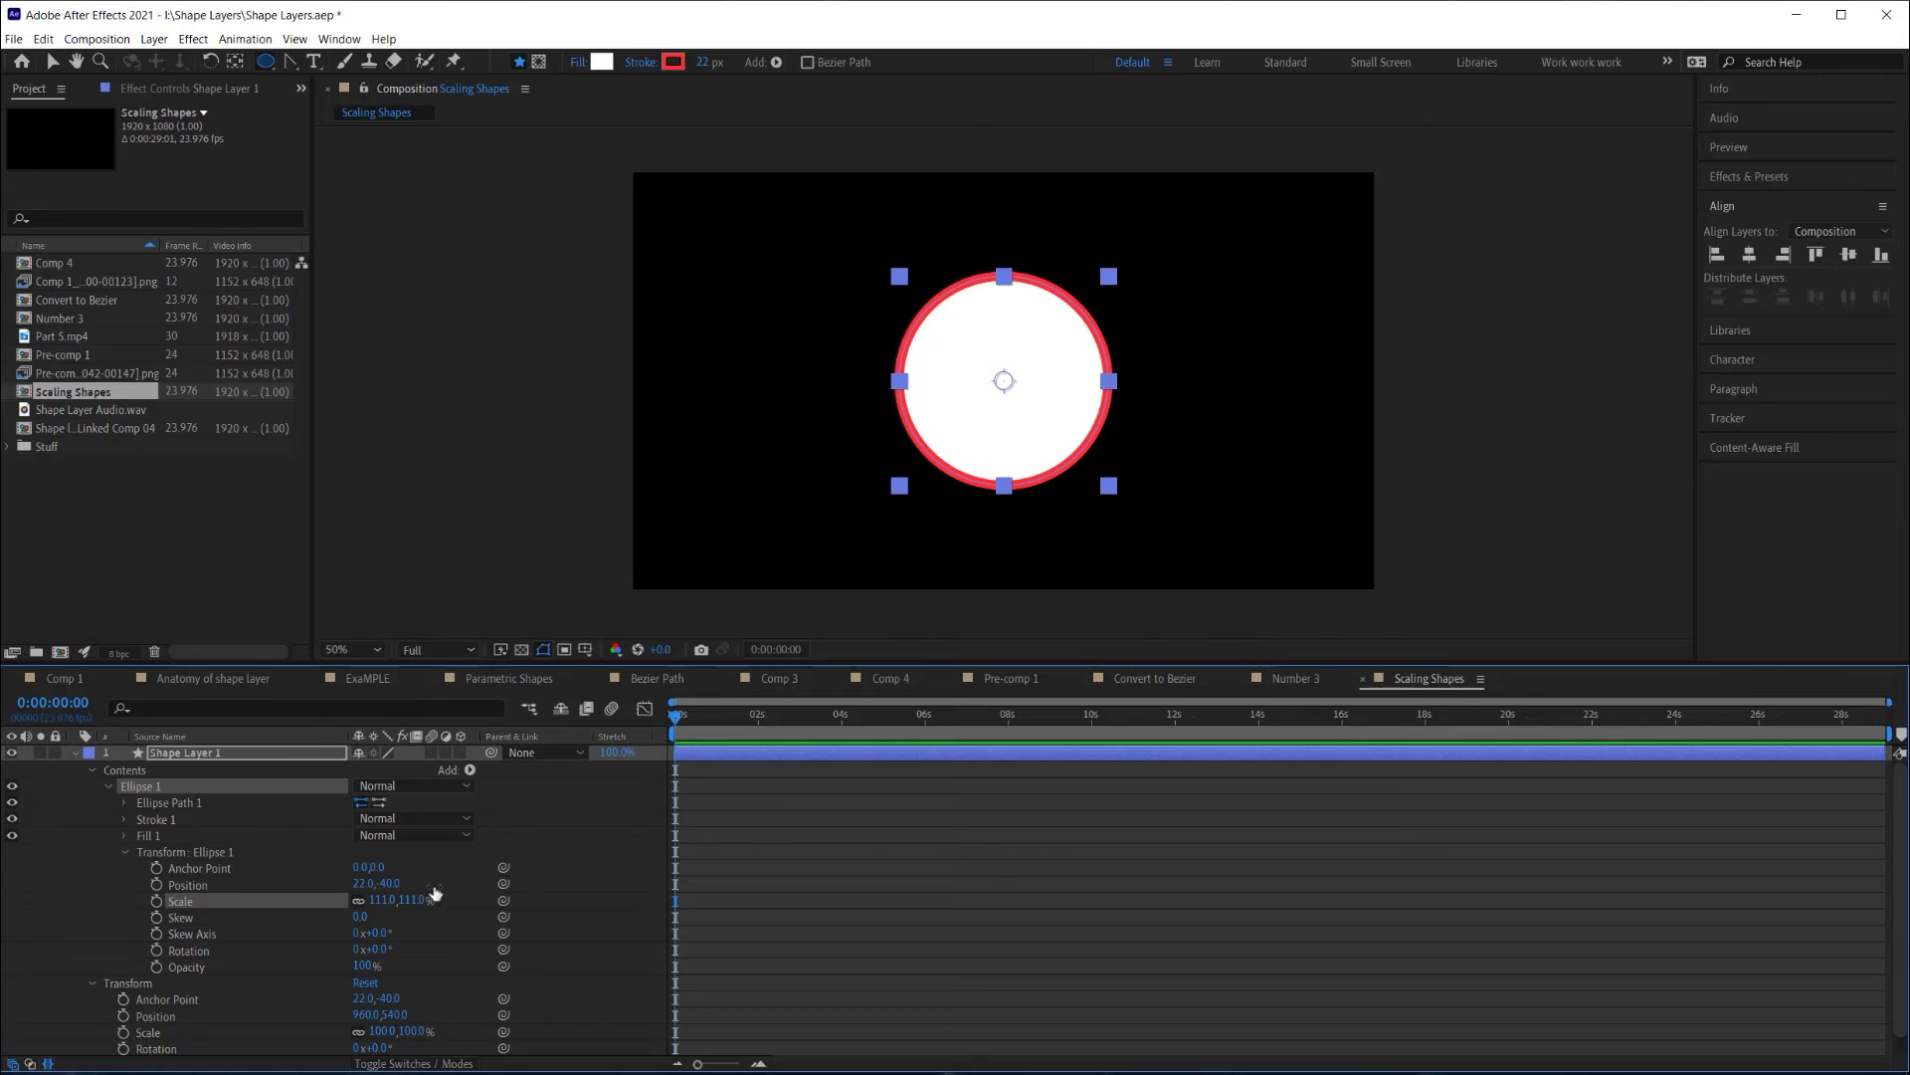
Try the ellipse group's Scale, then enlarge Ellipse Path 1 Size from 488 to 697.
left_click_drag(398, 900, 444, 900)
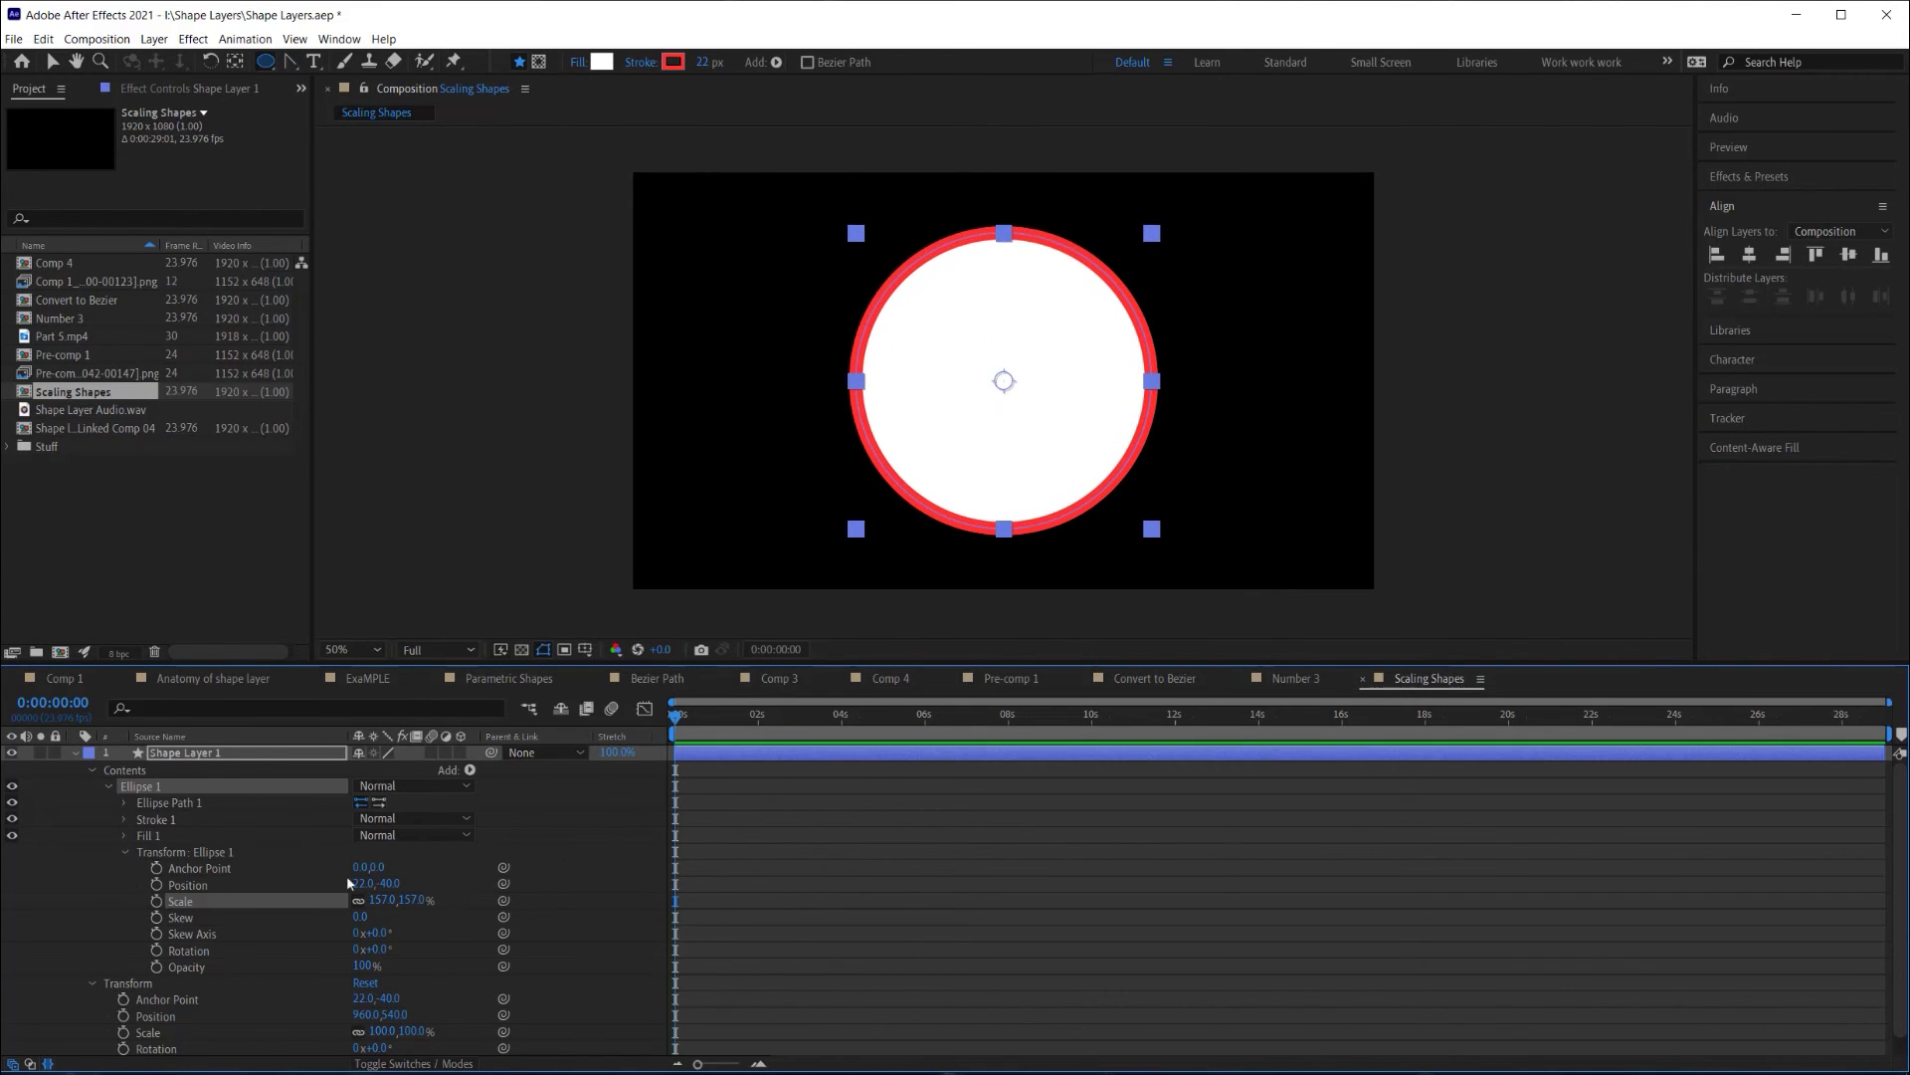
left_click(123, 804)
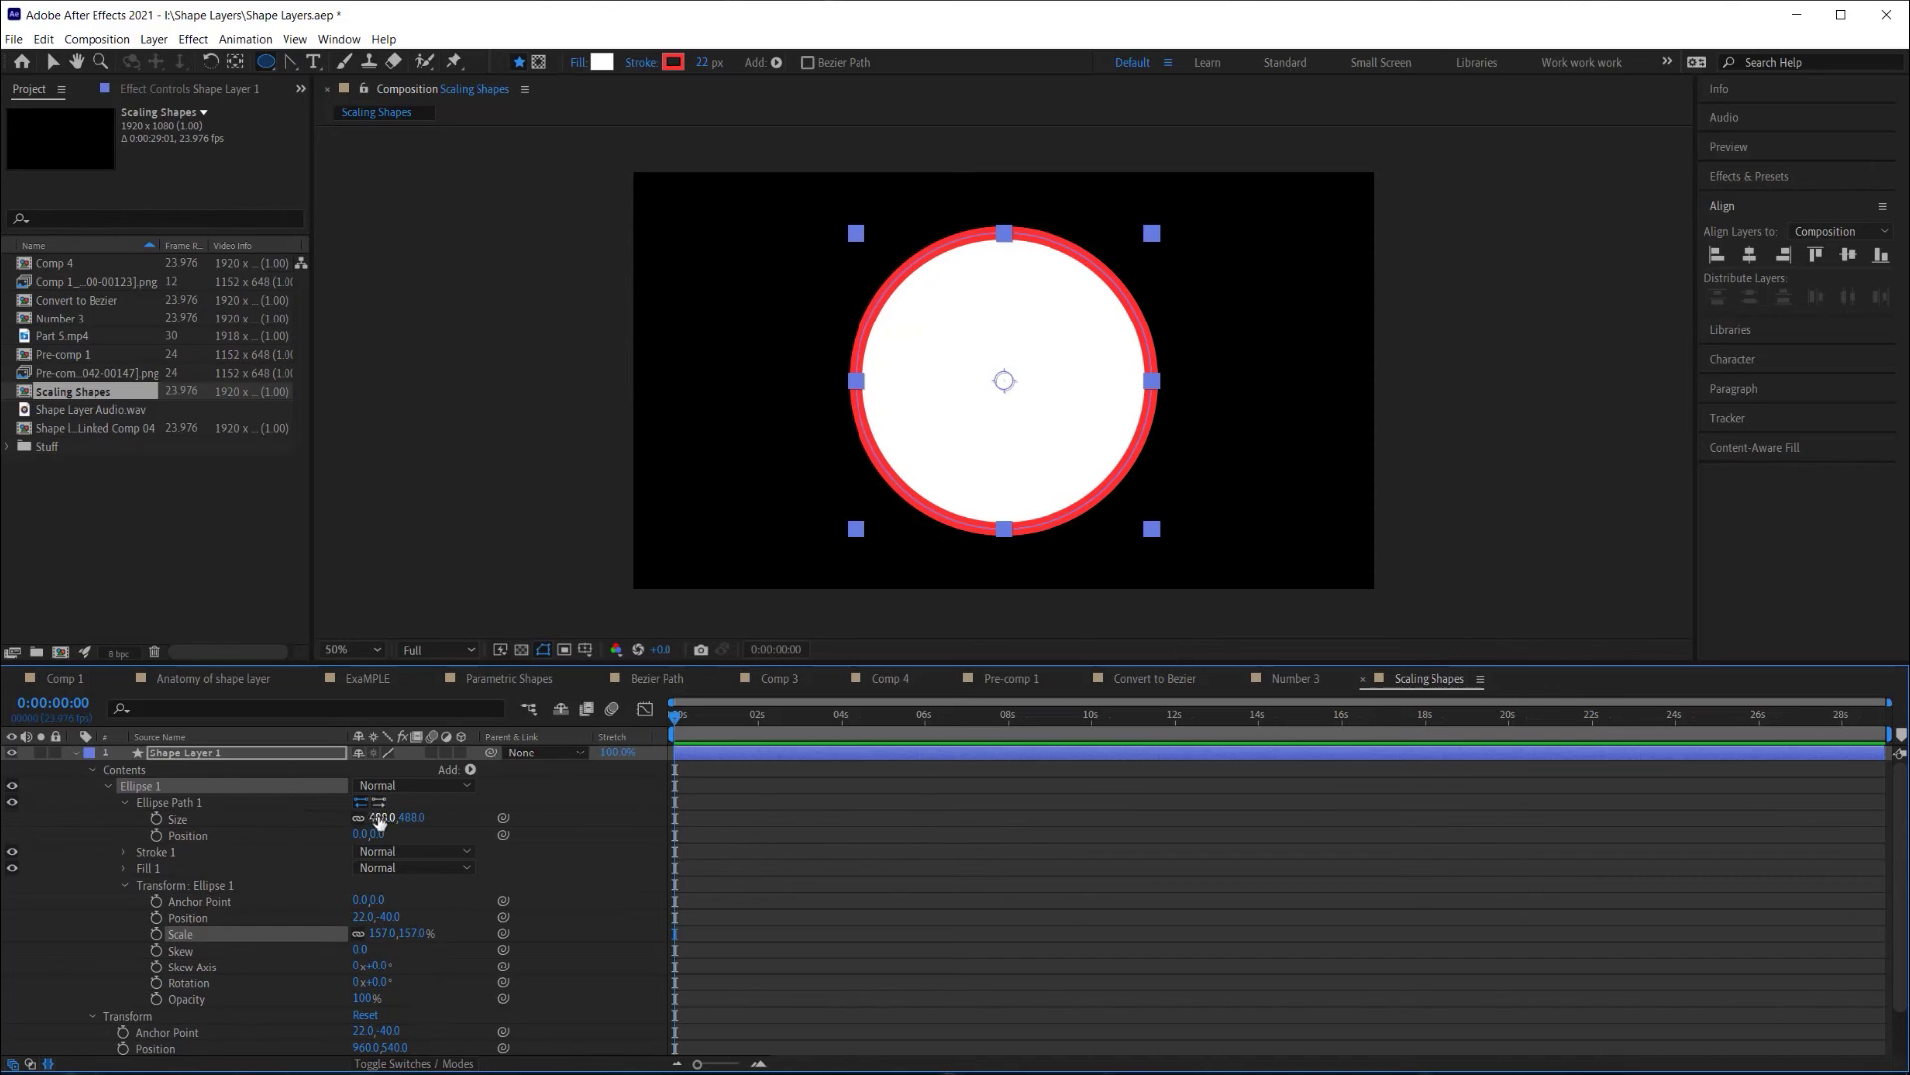
left_click_drag(383, 817, 413, 876)
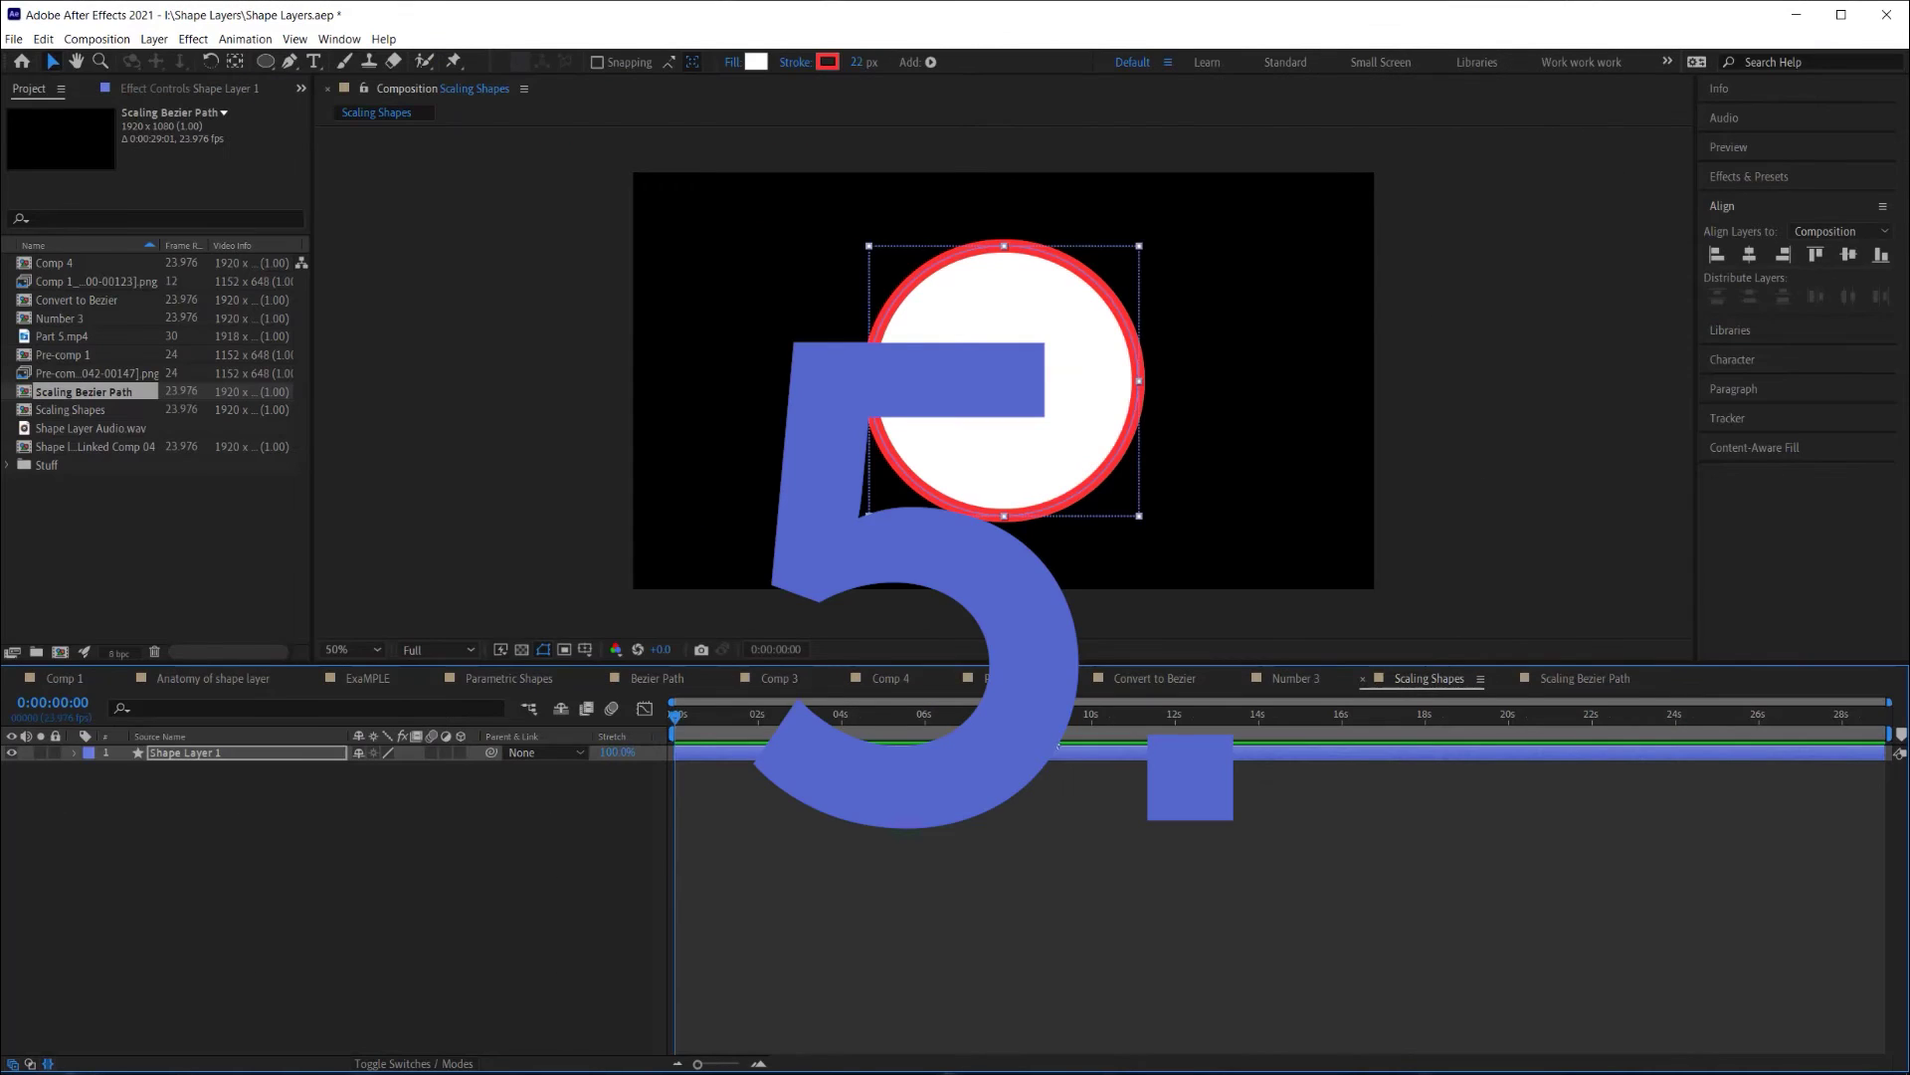
left_click(1604, 675)
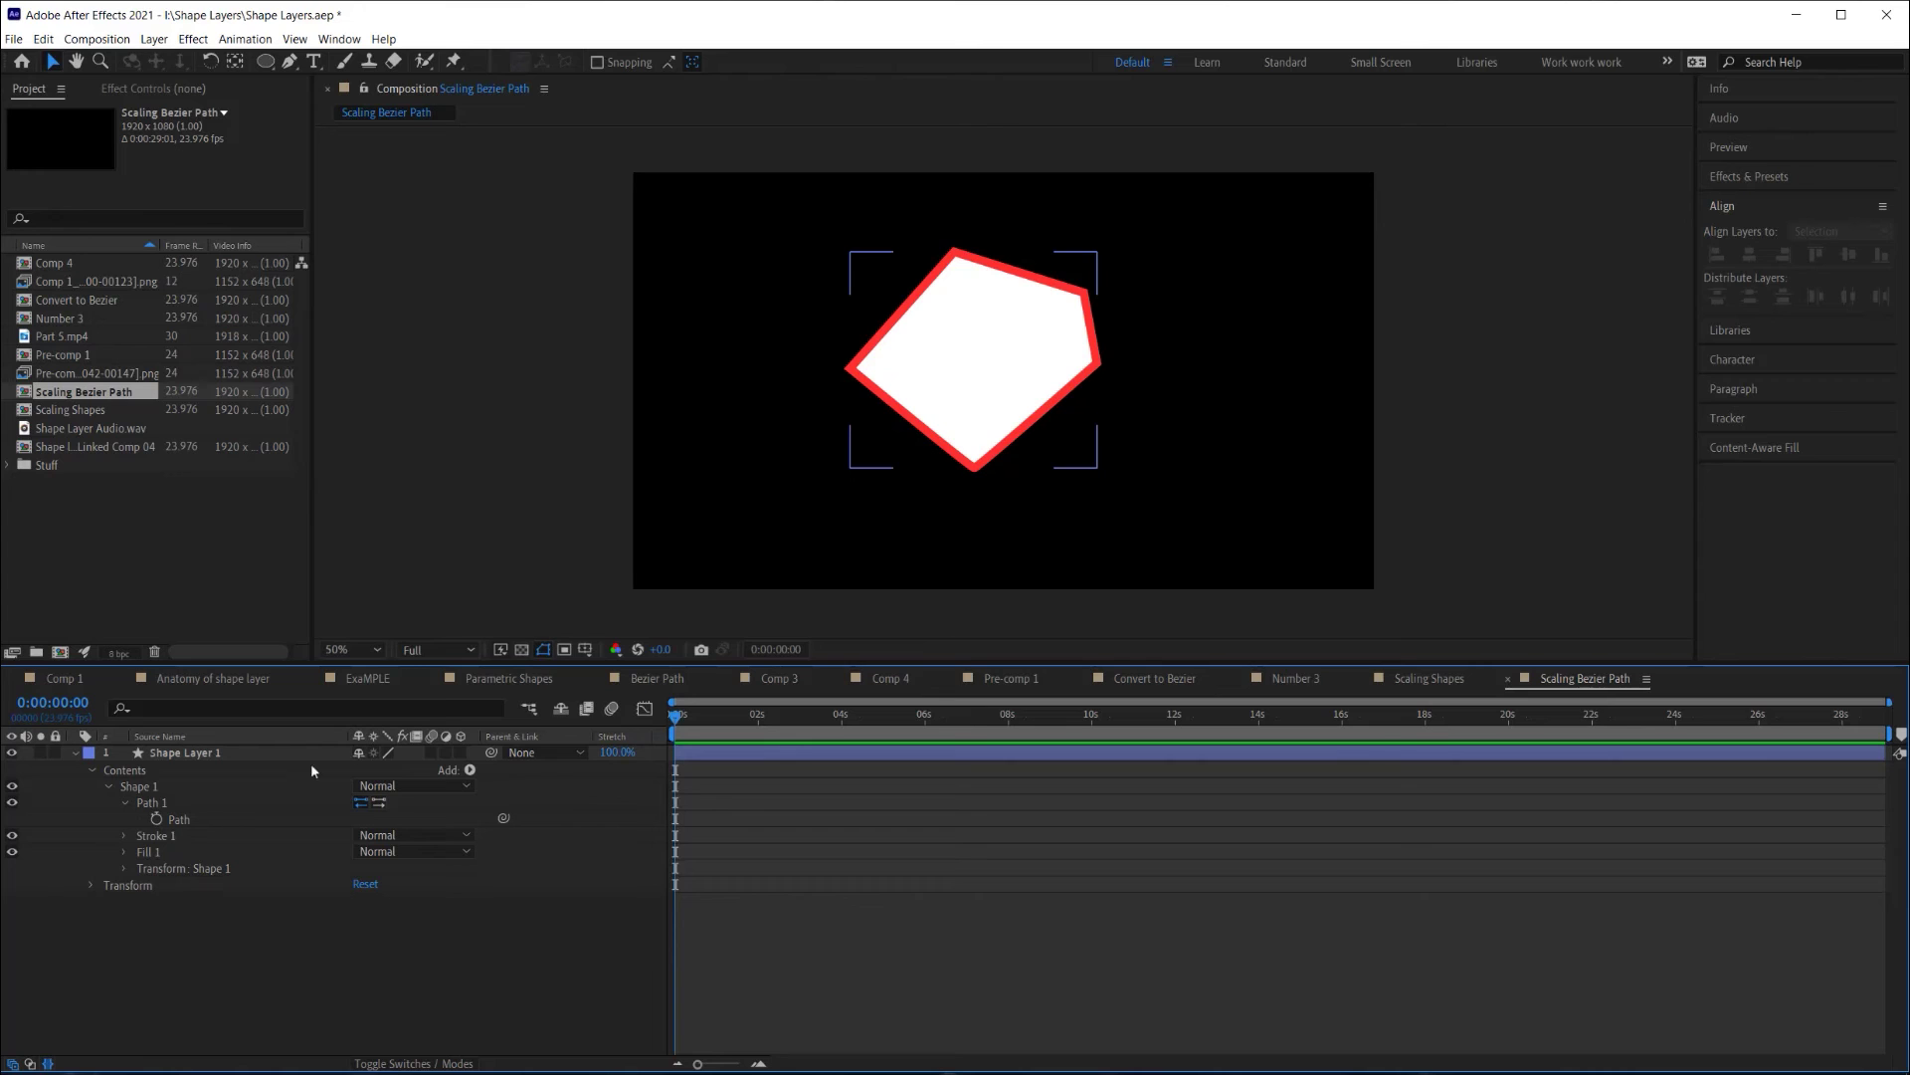
Select all the pentagon path's vertices with the Selection tool.
key("g")
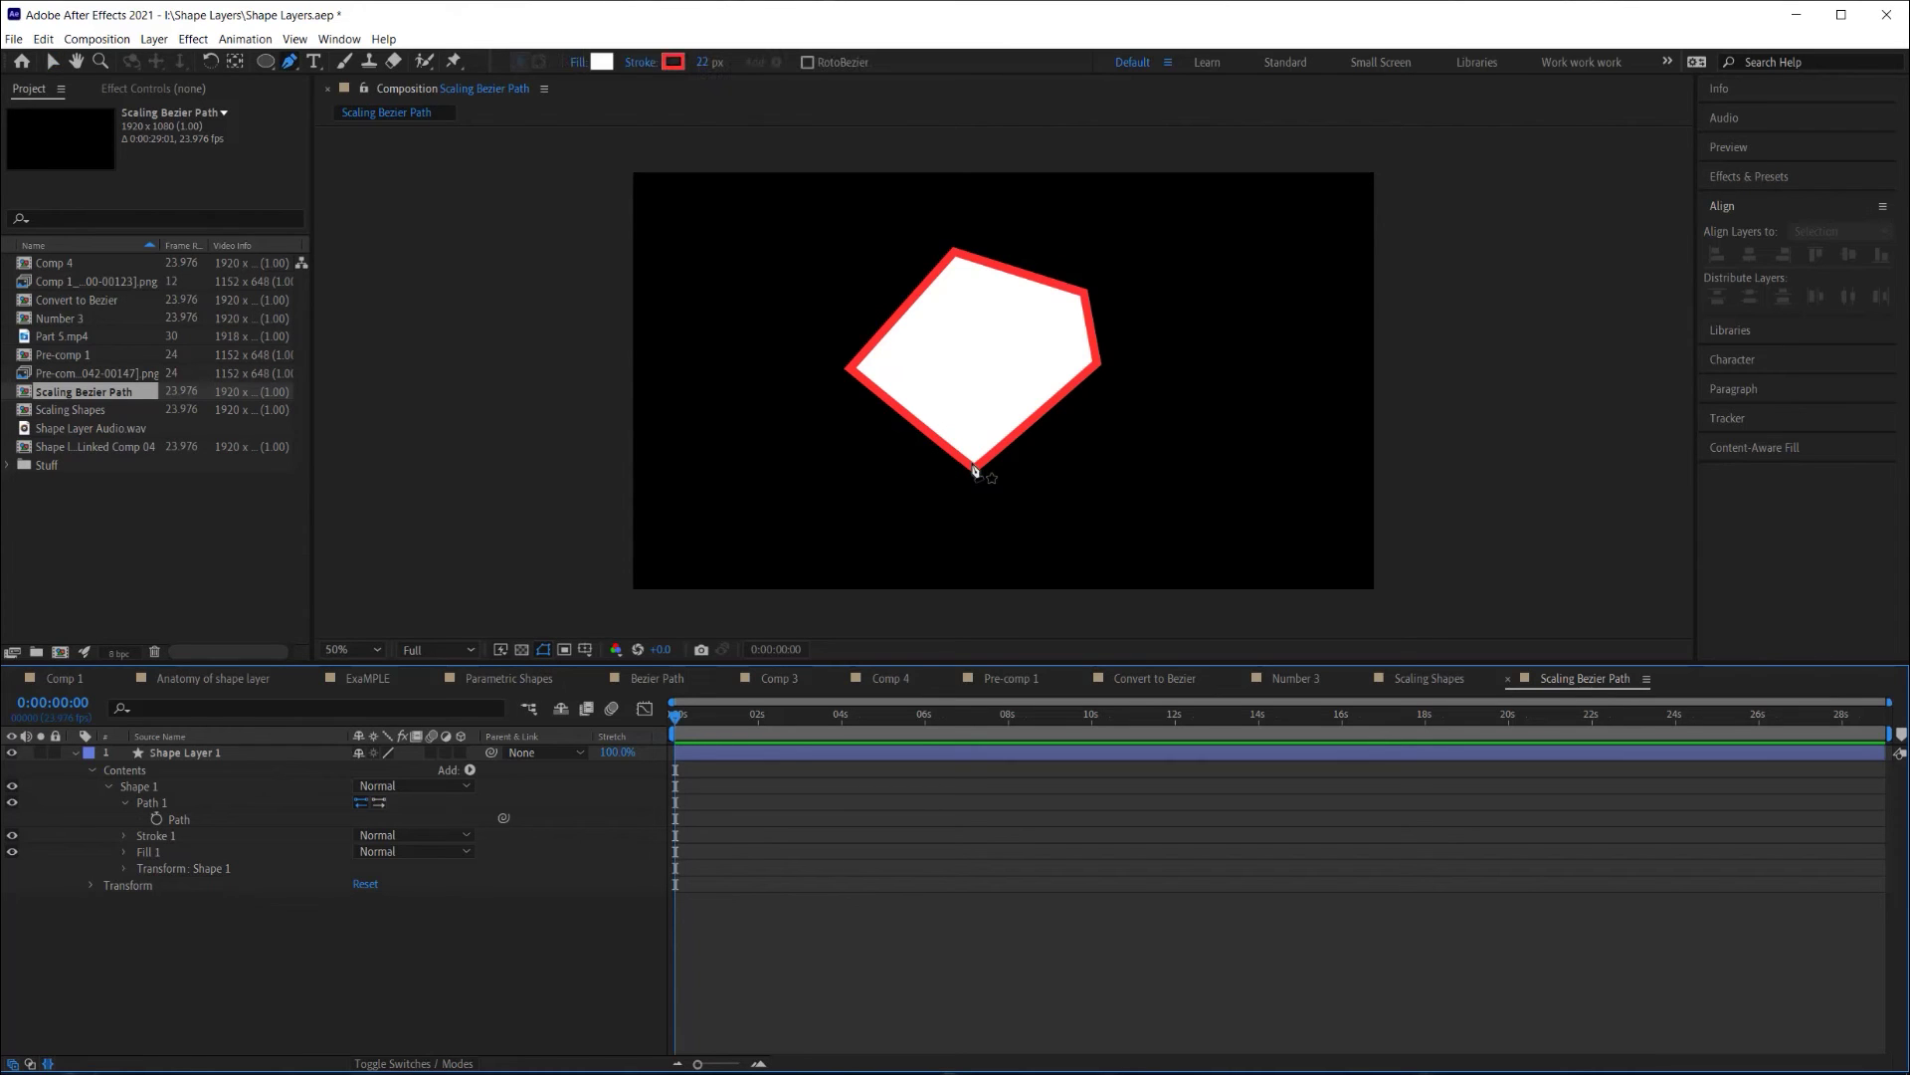
key("v")
left_click(974, 469)
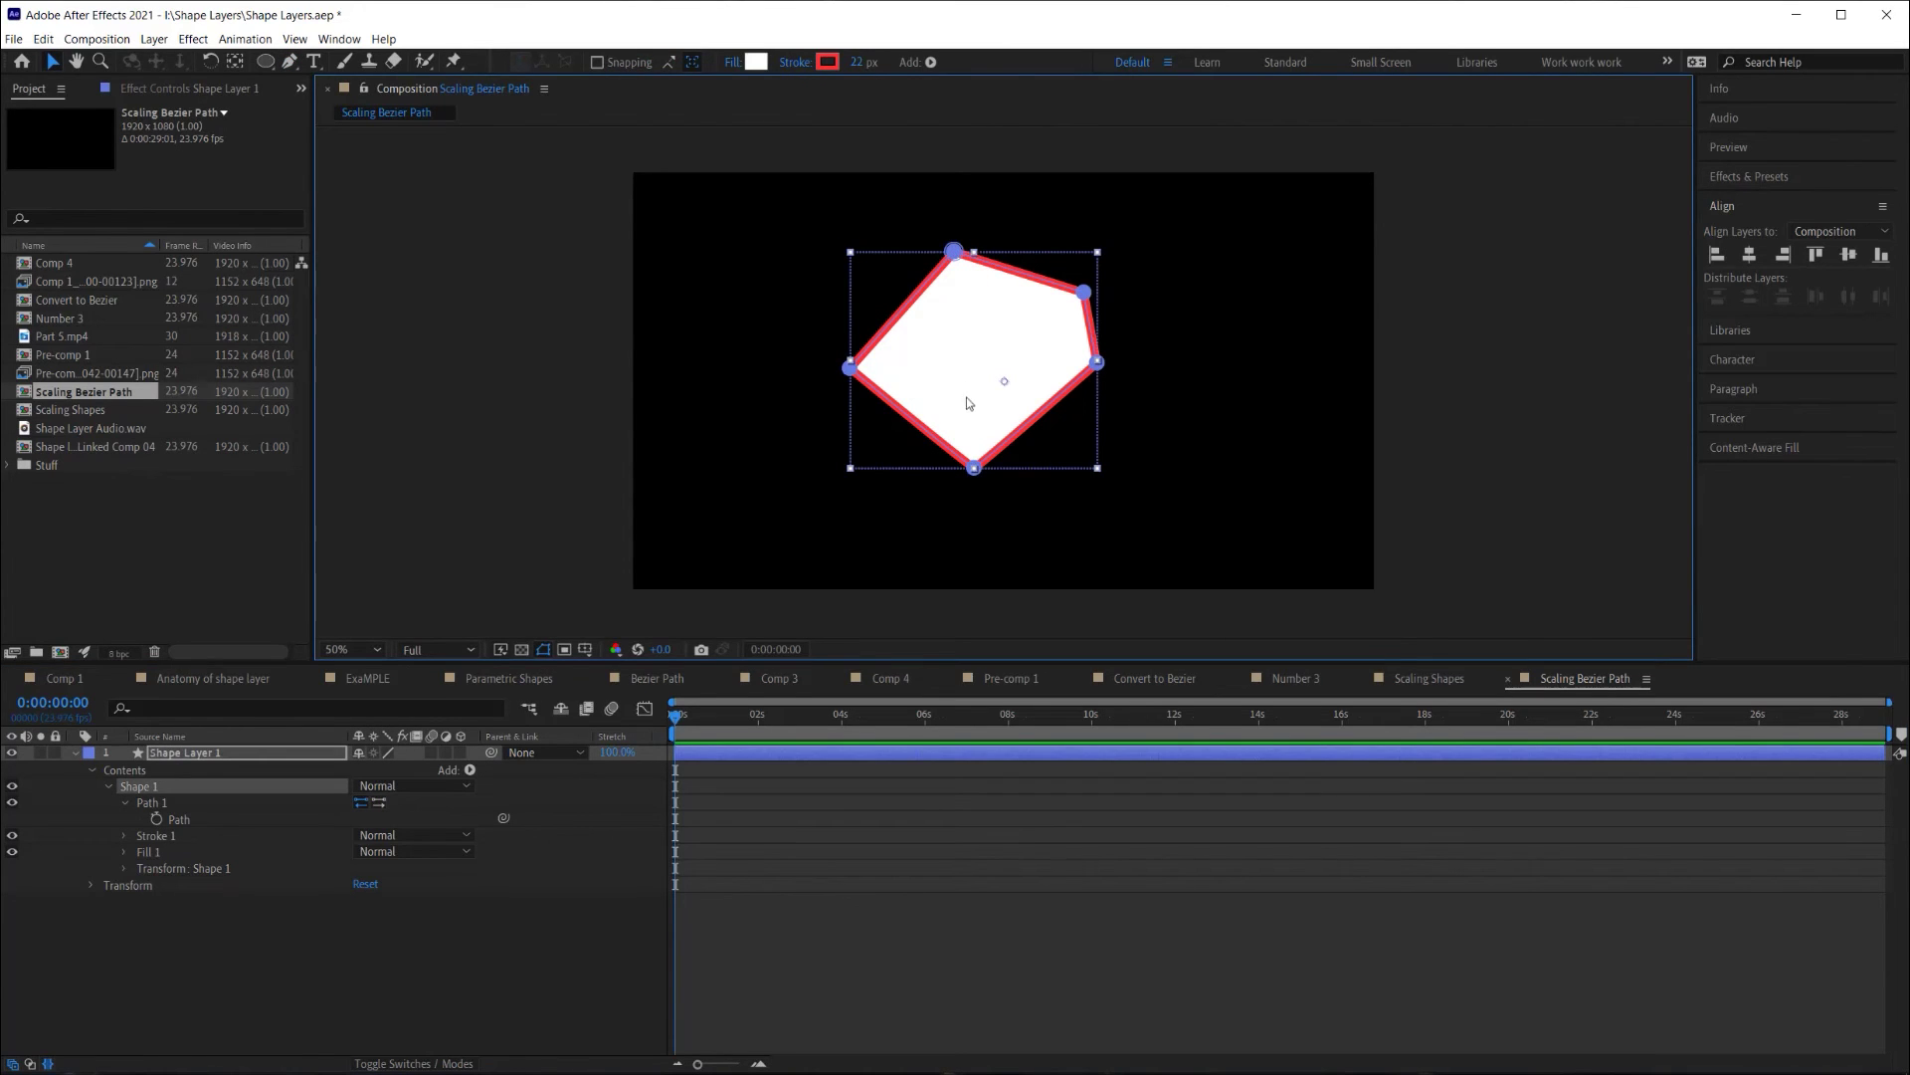
left_click(952, 254)
left_click(858, 373, "shift")
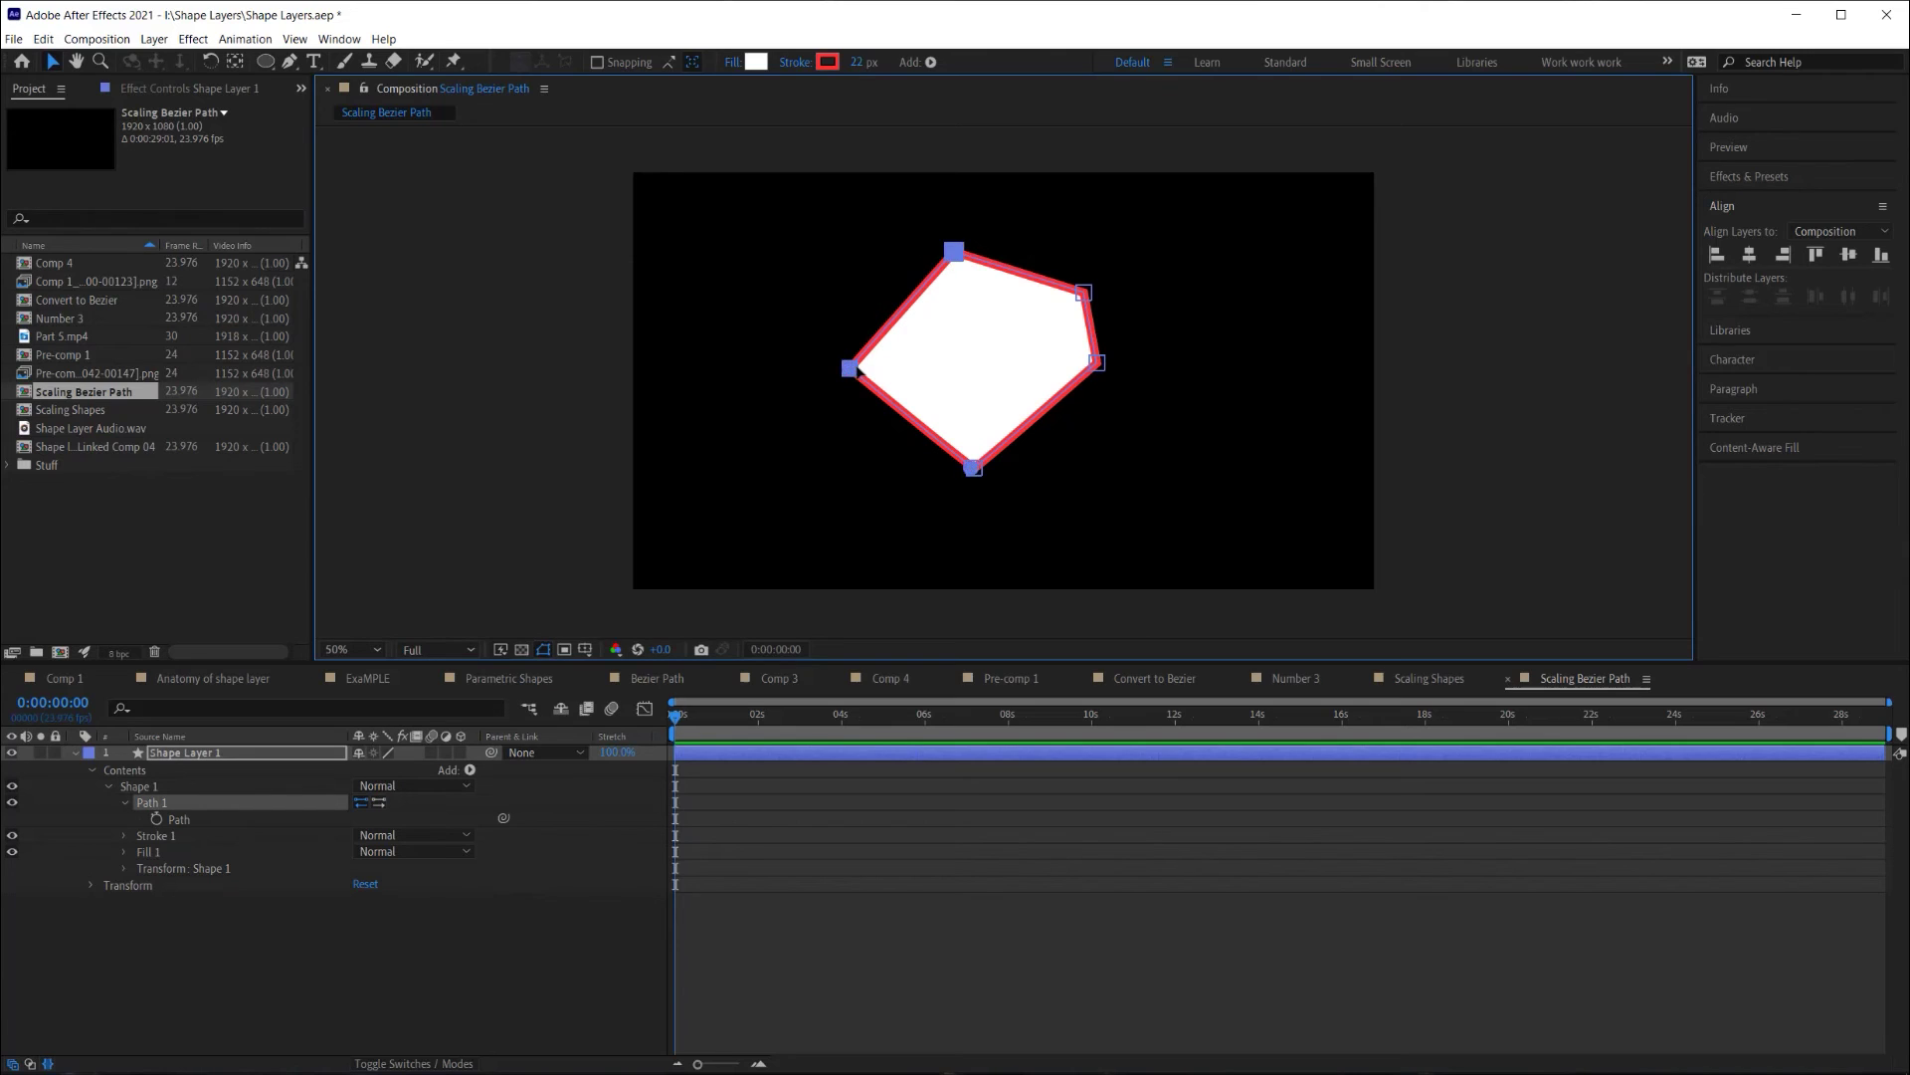
left_click(974, 469, "shift")
left_click(1097, 364, "shift")
left_click(1083, 292, "shift")
Free-transform the selected points outward to enlarge the pentagon, then drag Stroke 1 out of Shape 1.
key("ctrl+t")
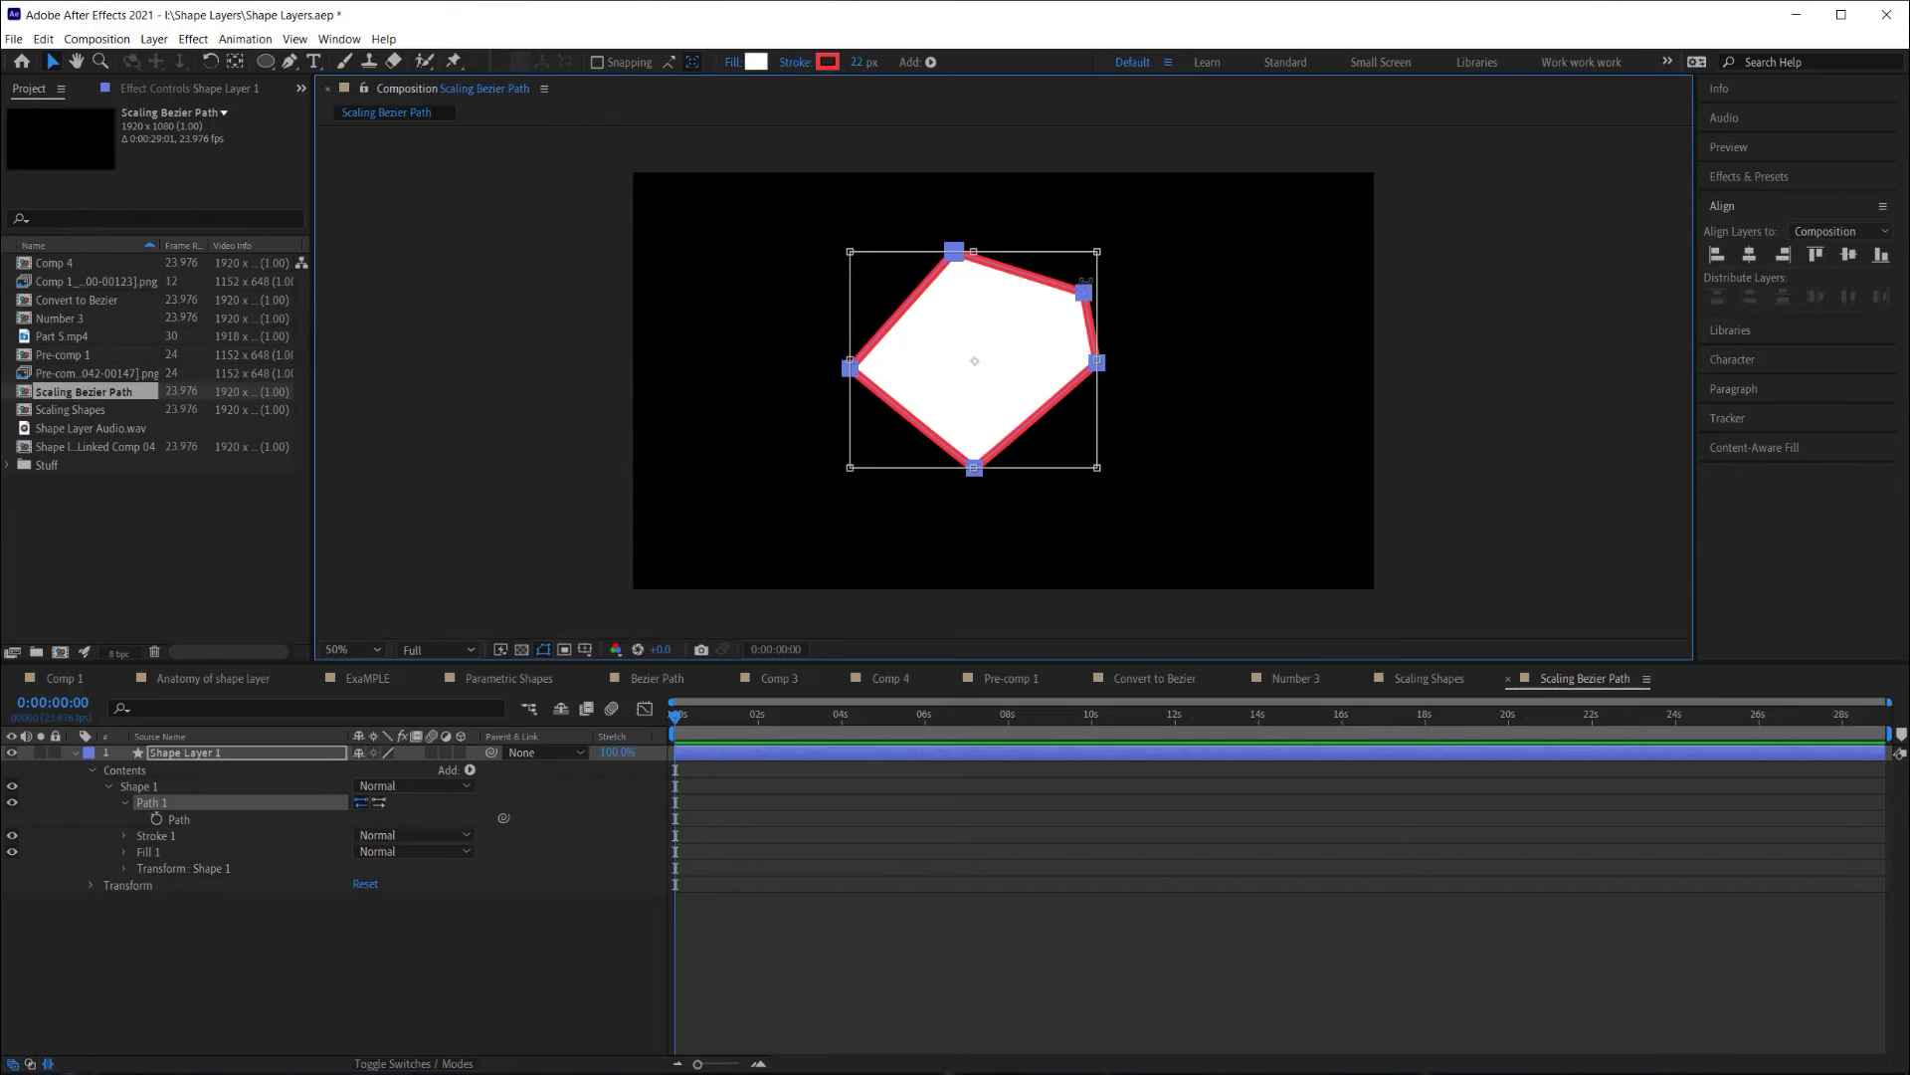
left_click_drag(1100, 246, 1221, 242)
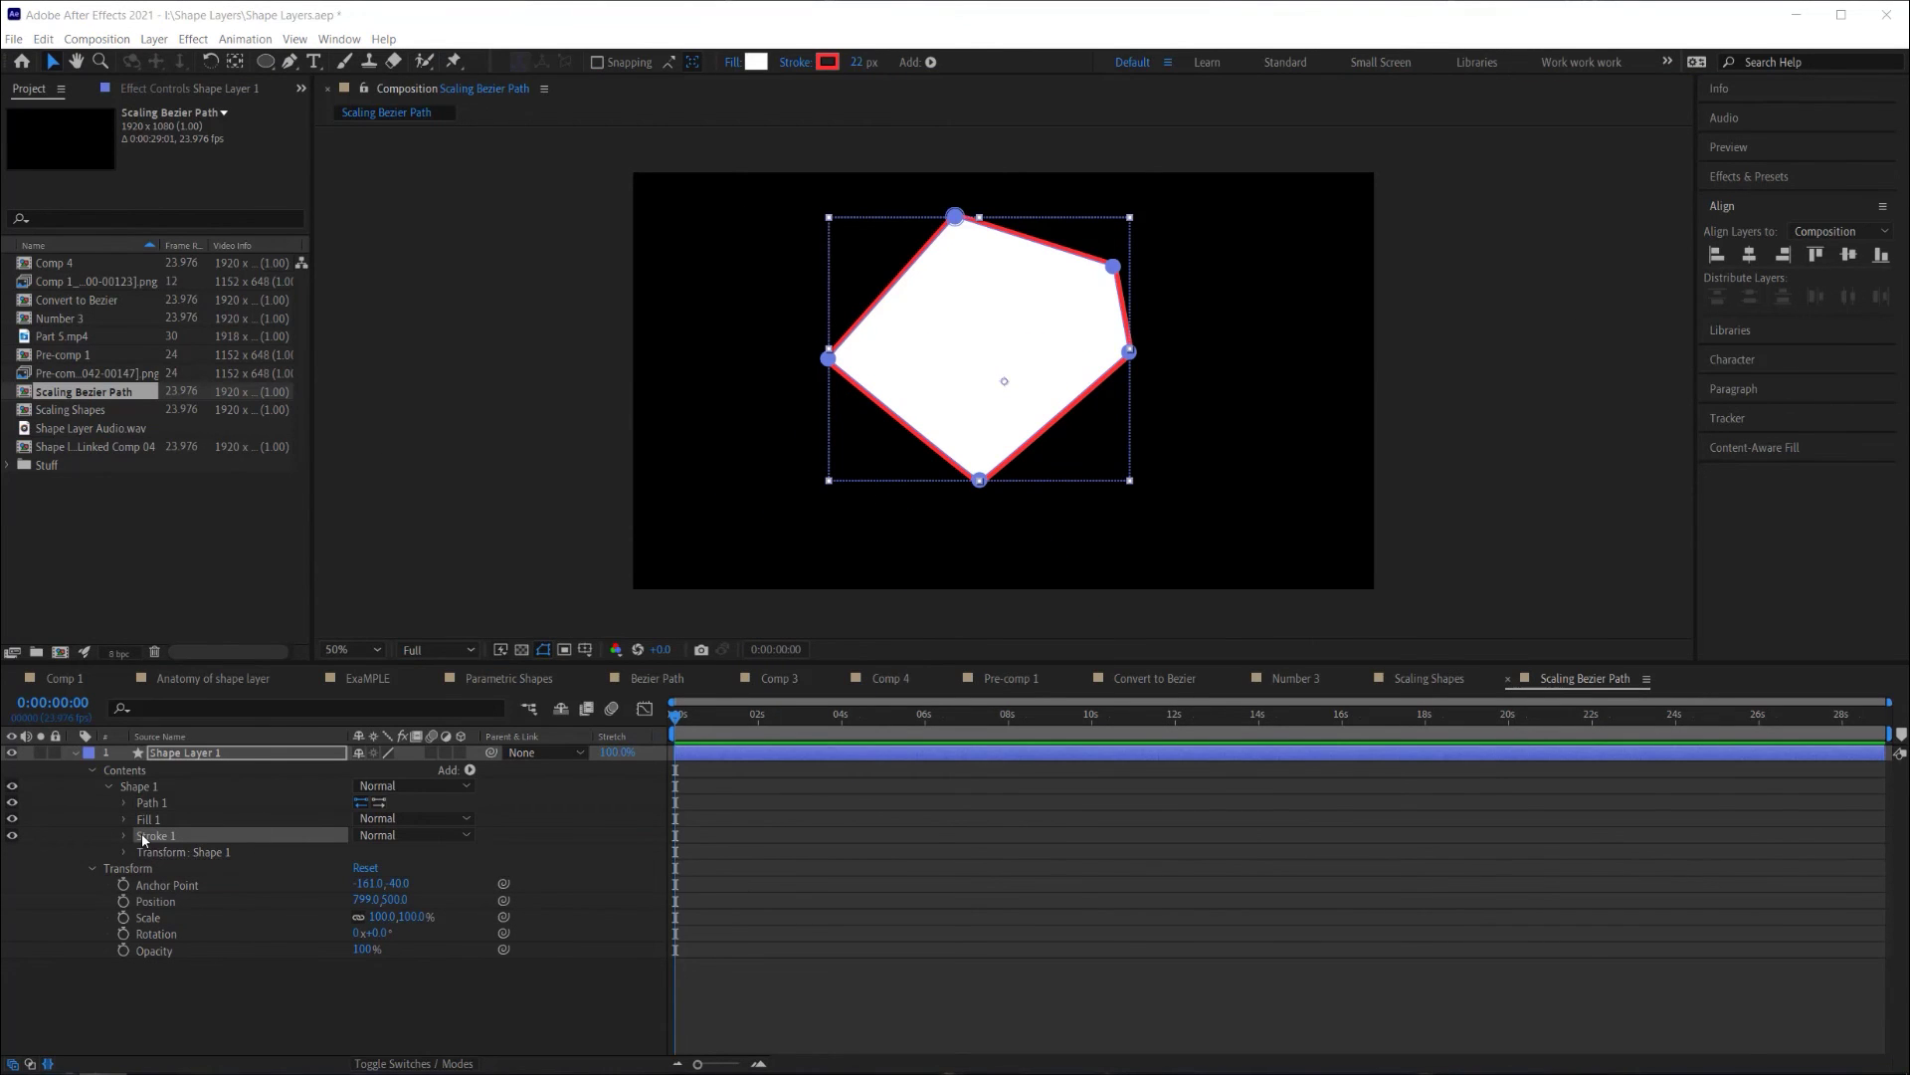
left_click_drag(143, 841, 131, 793)
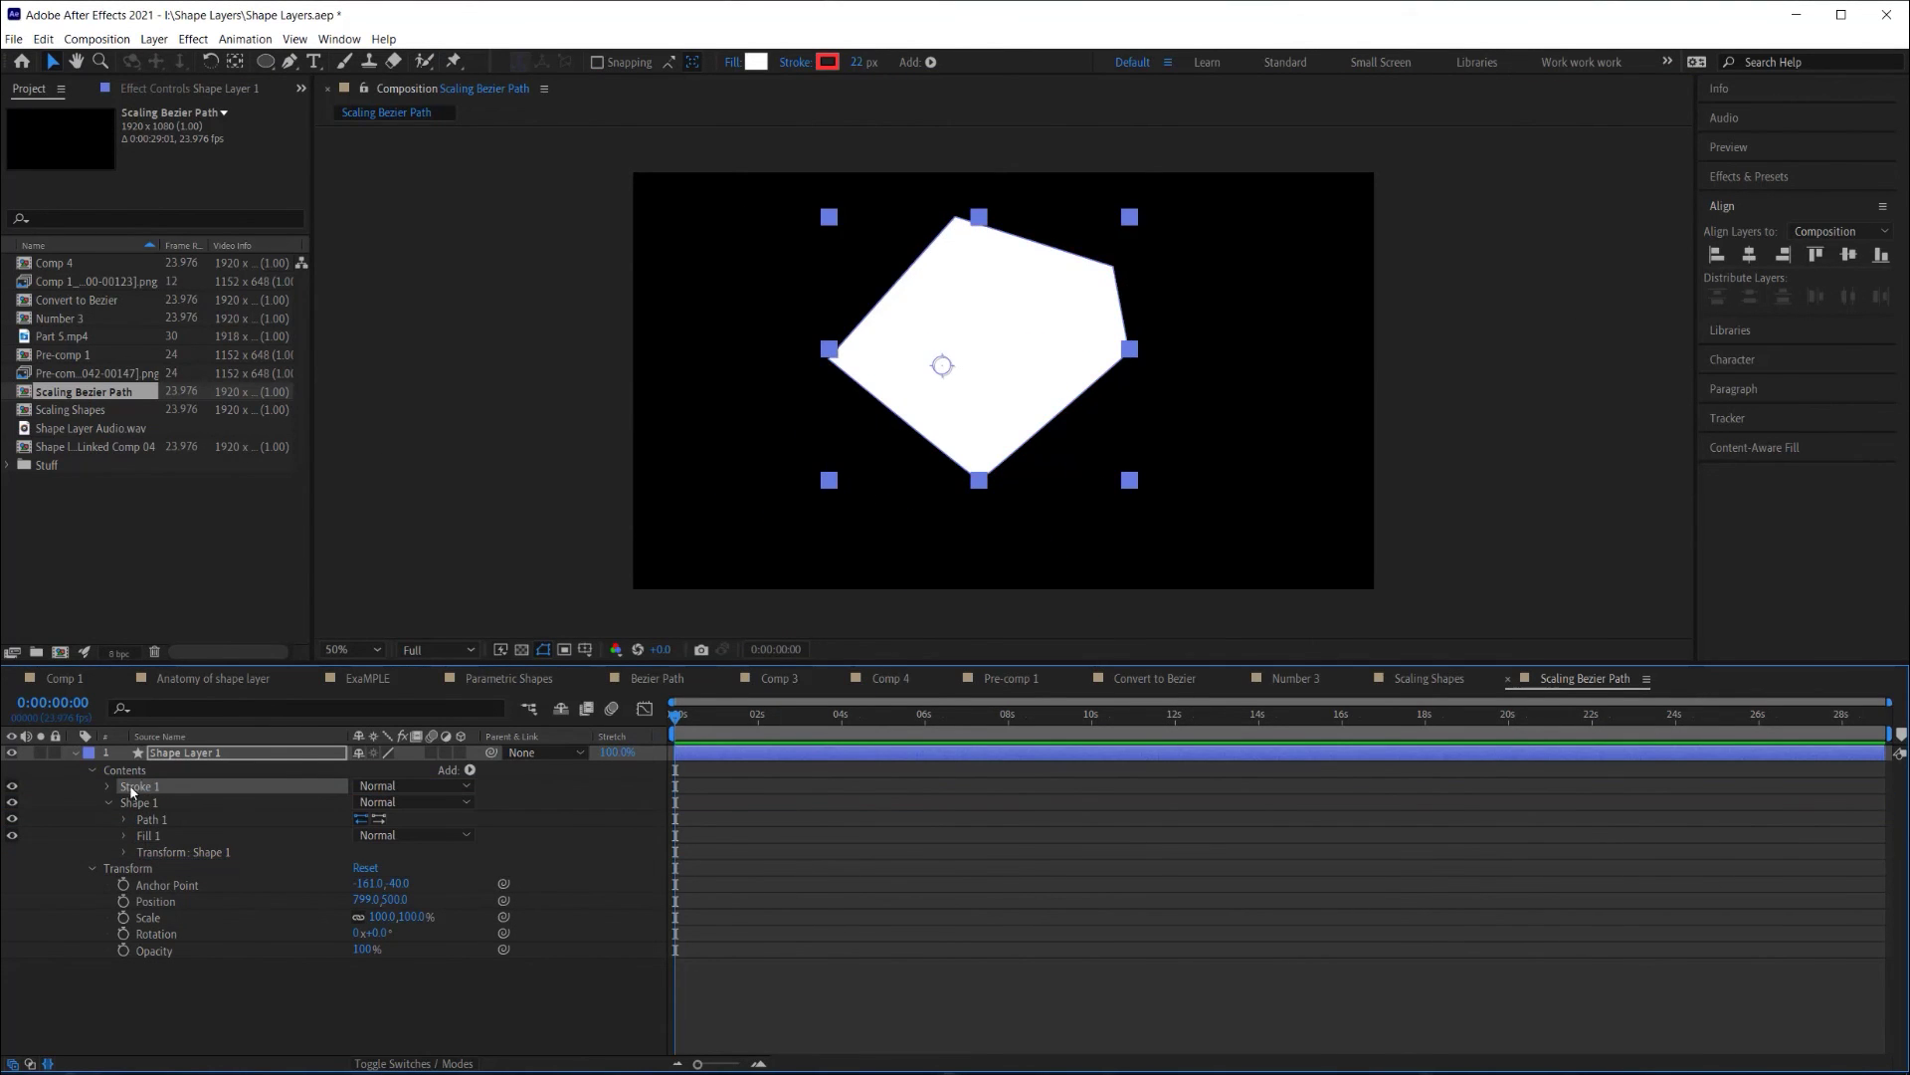
Place Stroke 1 below Shape 1 and scale the Shape 1 group to 184%.
left_click(108, 802)
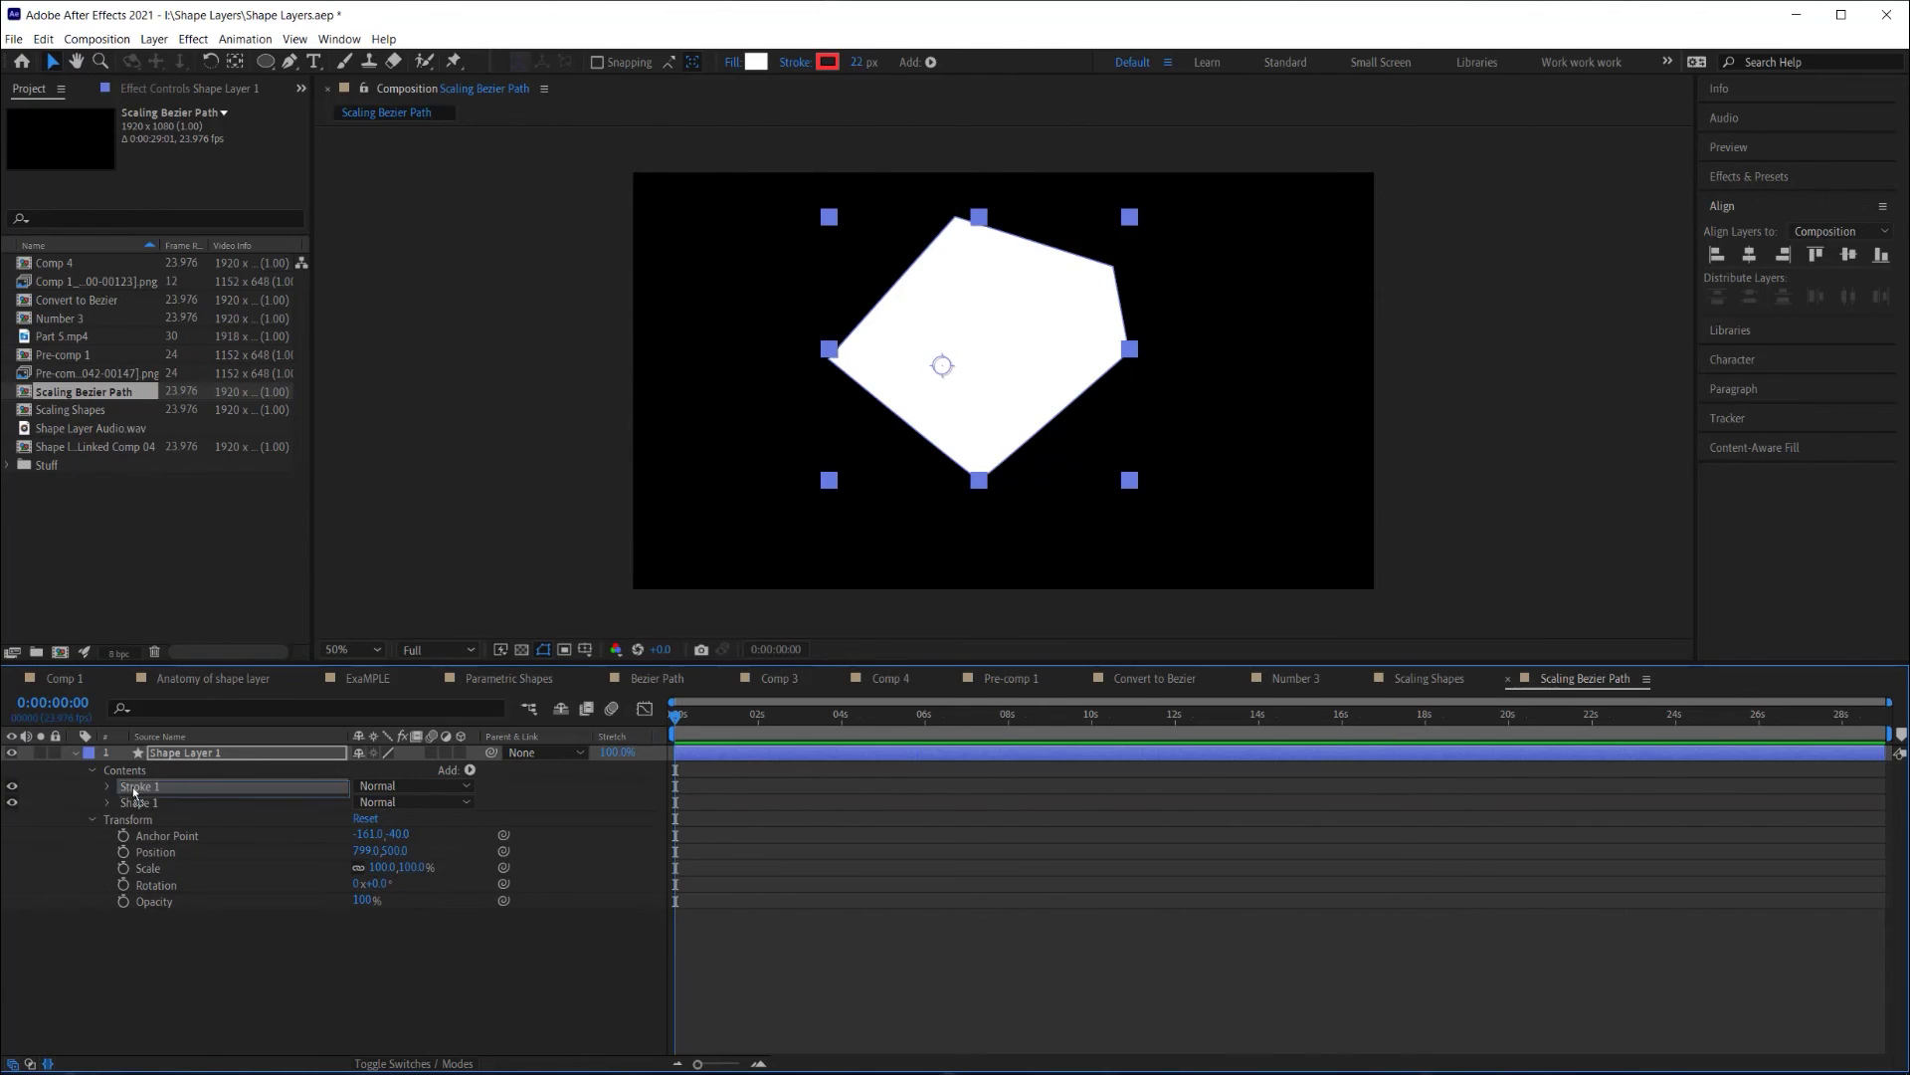
left_click_drag(135, 793, 124, 810)
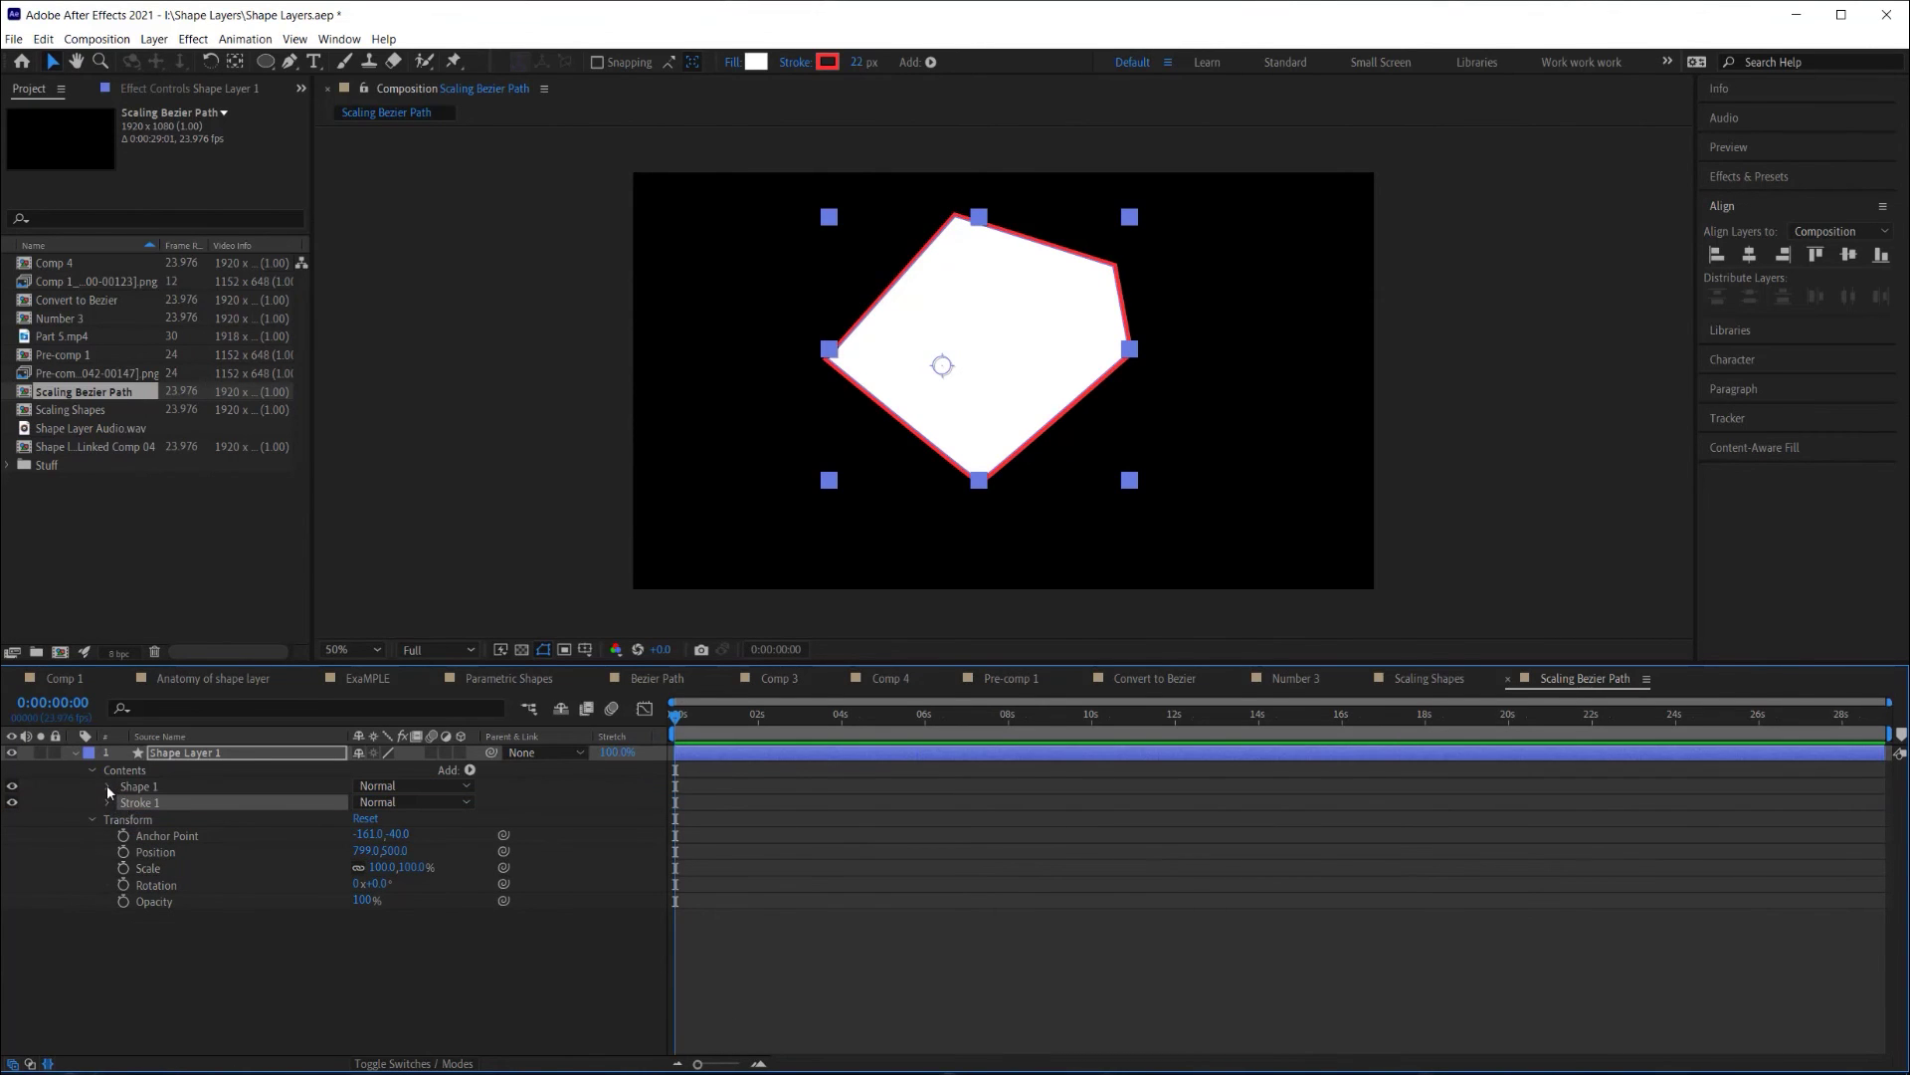
left_click(107, 785)
left_click(124, 834)
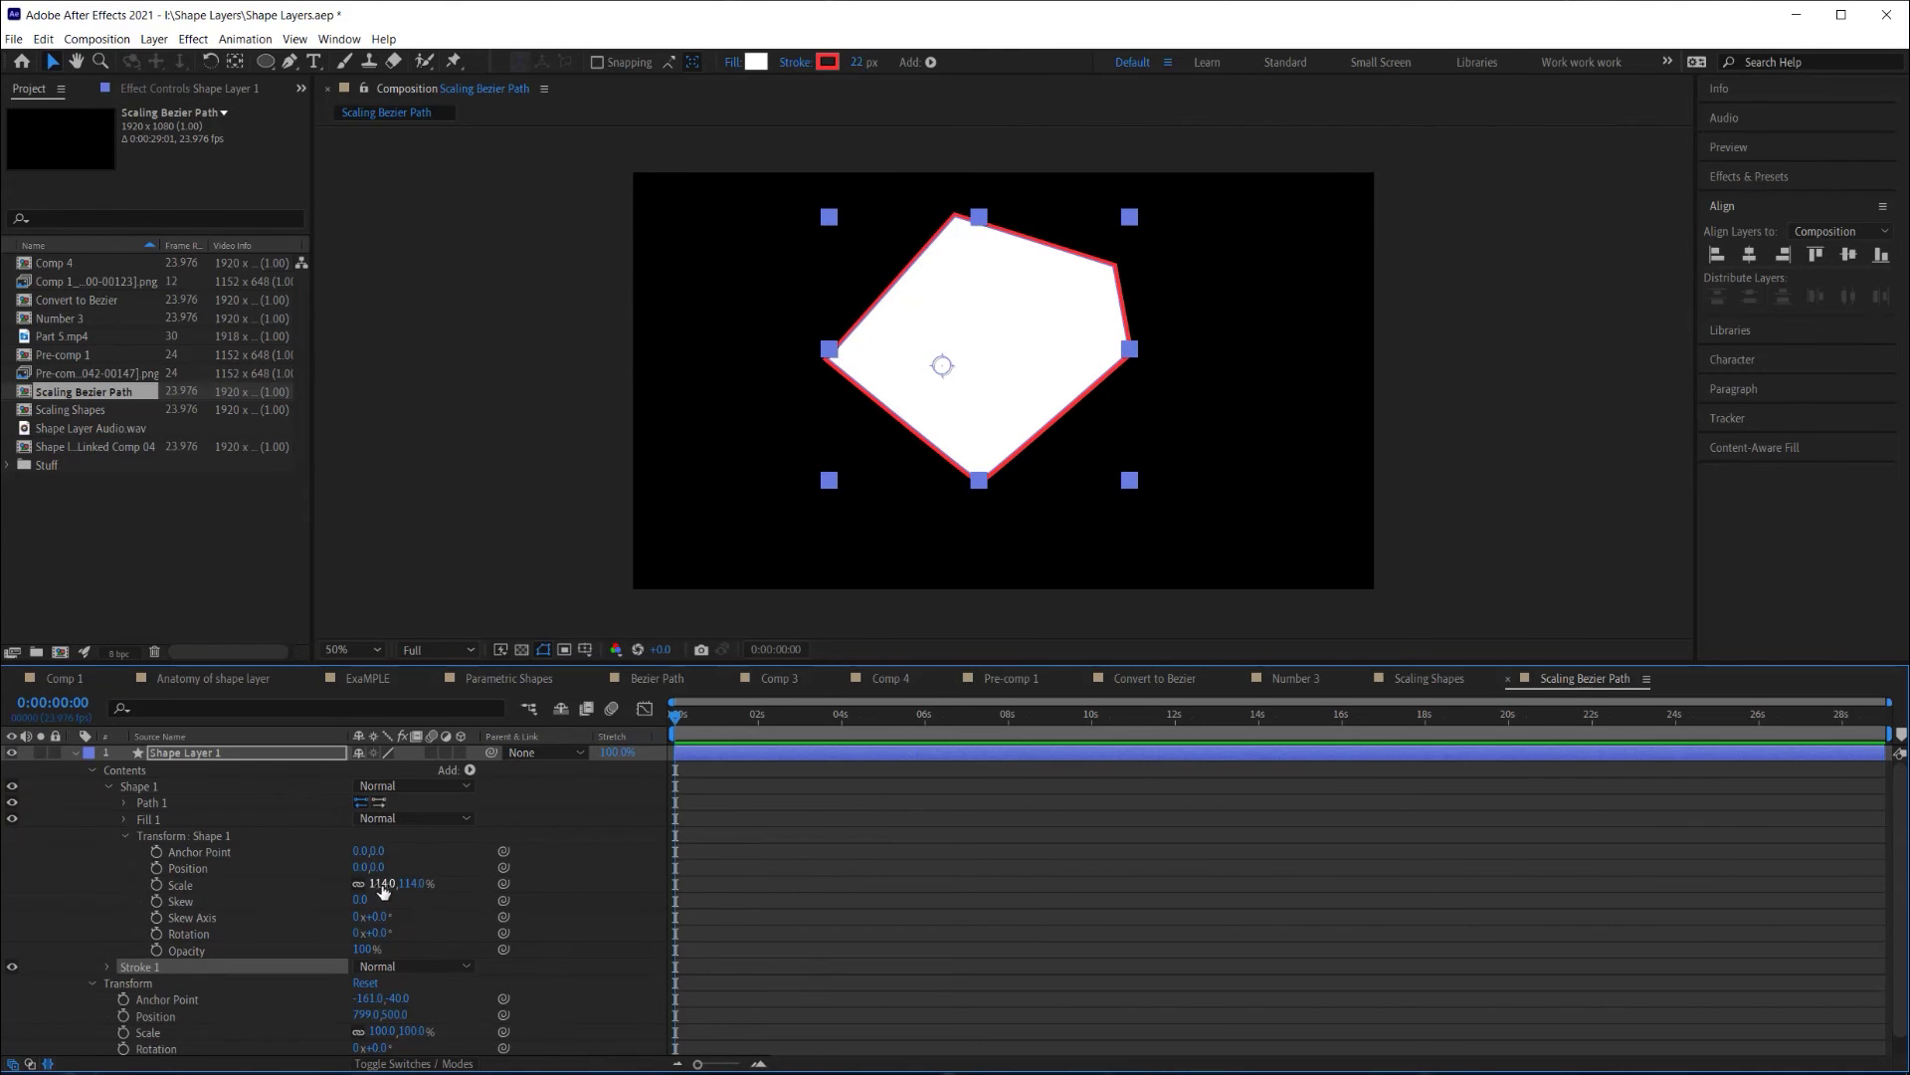
left_click_drag(383, 891, 451, 882)
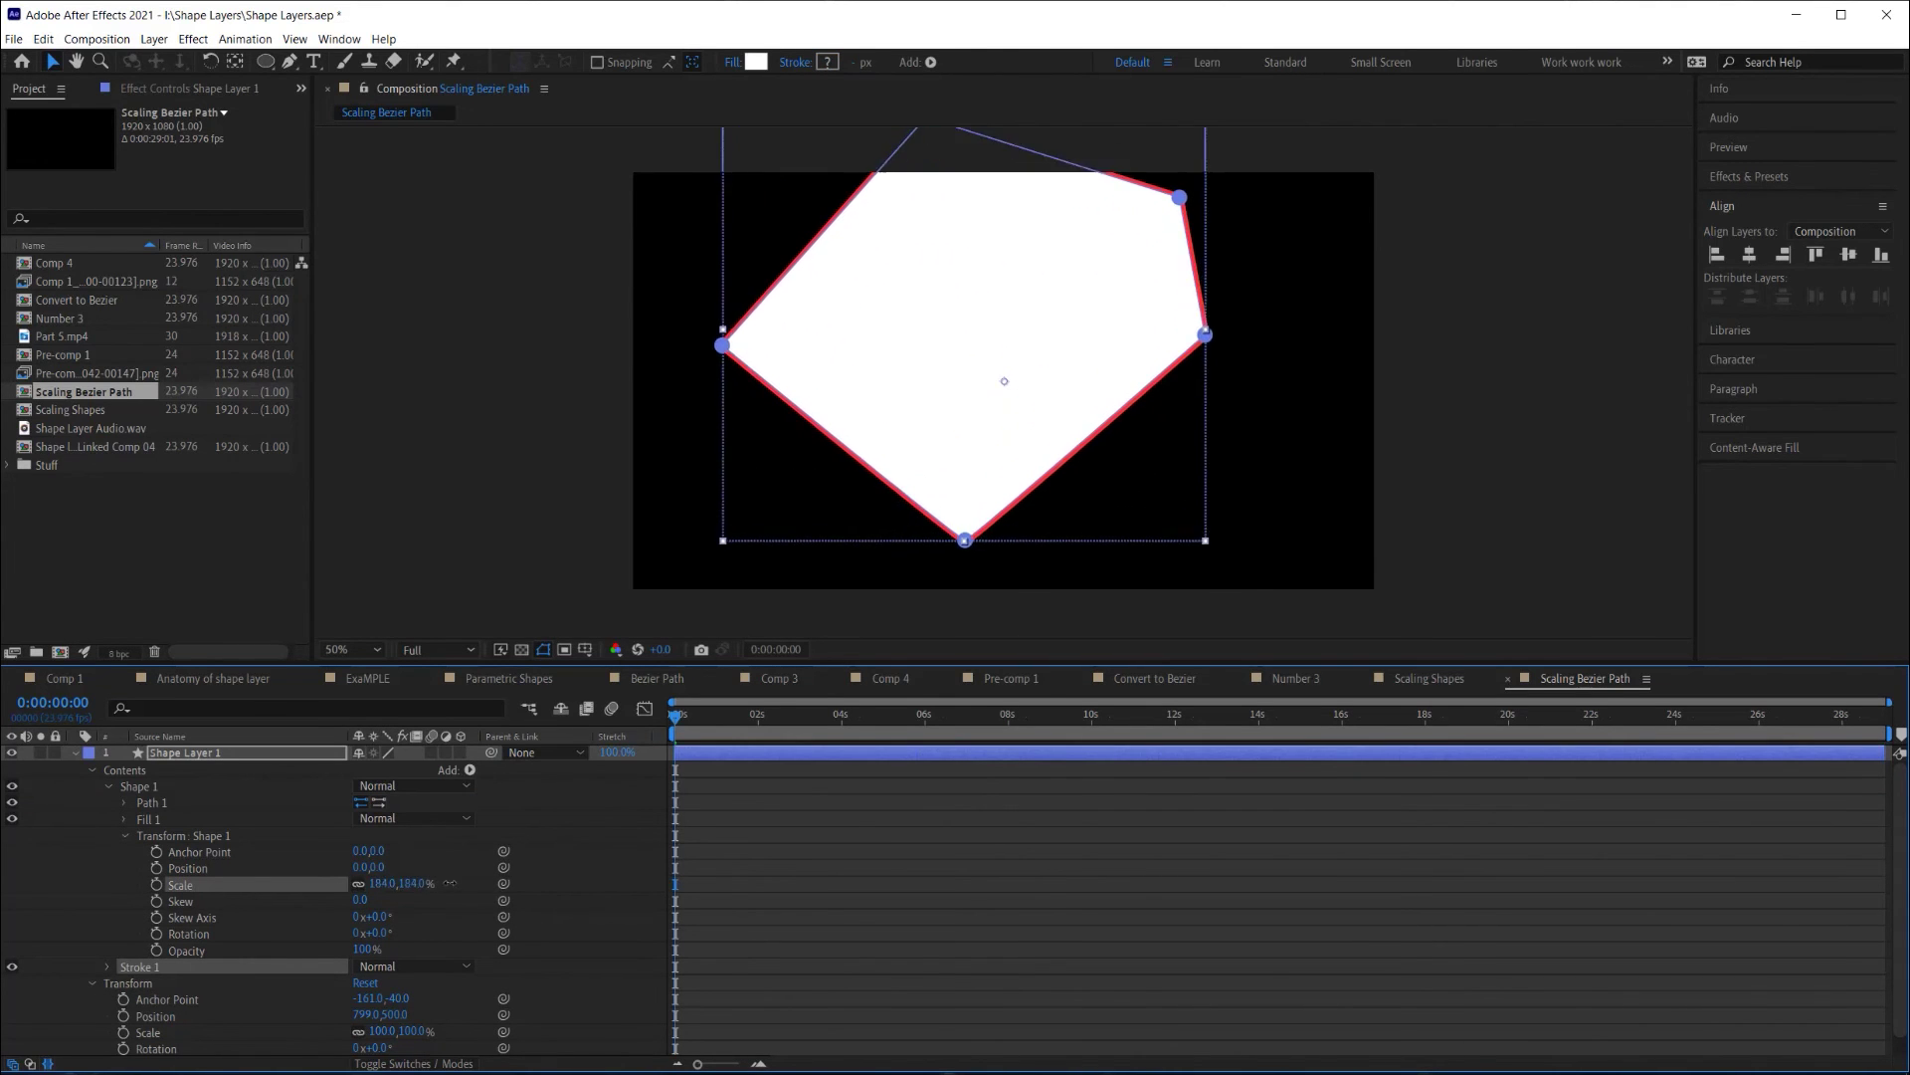